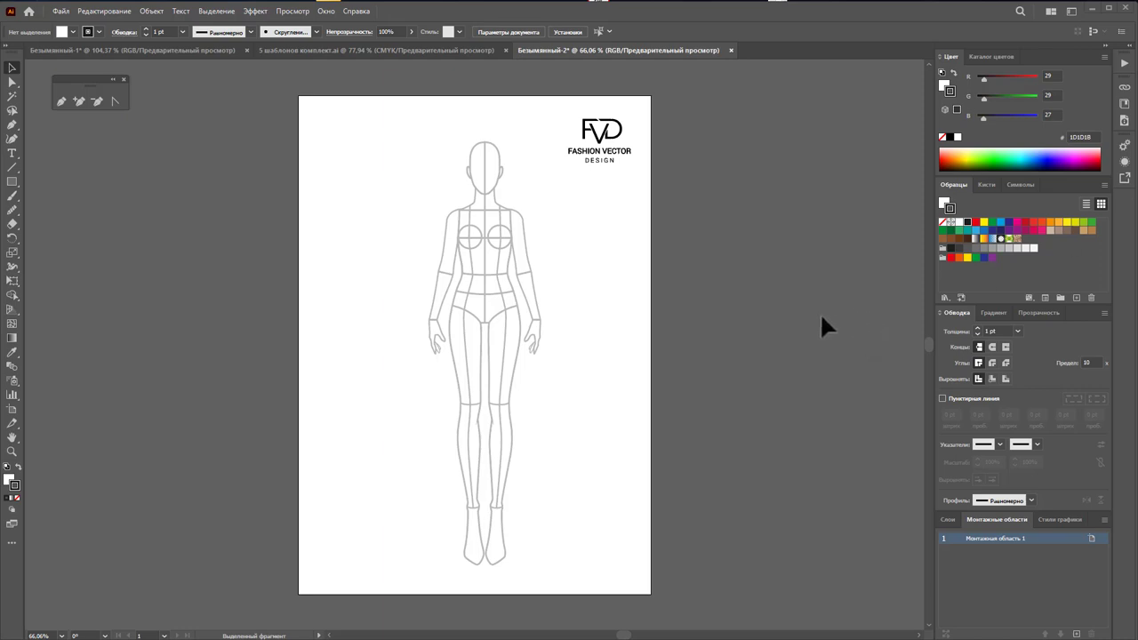
Step: Show the Layers panel and zoom in on the croquis torso
click(947, 520)
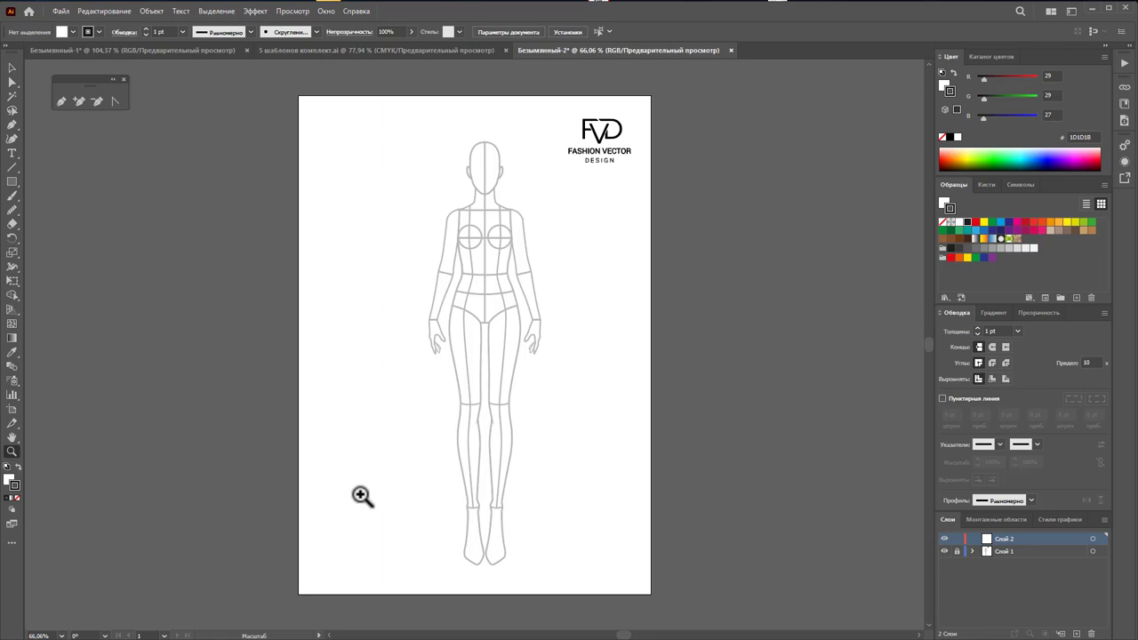
mouse_move(495, 253)
mouse_down()
mouse_move(623, 307)
mouse_move(755, 320)
mouse_move(472, 269)
mouse_move(570, 319)
mouse_move(720, 330)
mouse_move(544, 292)
mouse_move(533, 334)
mouse_move(573, 351)
mouse_up()
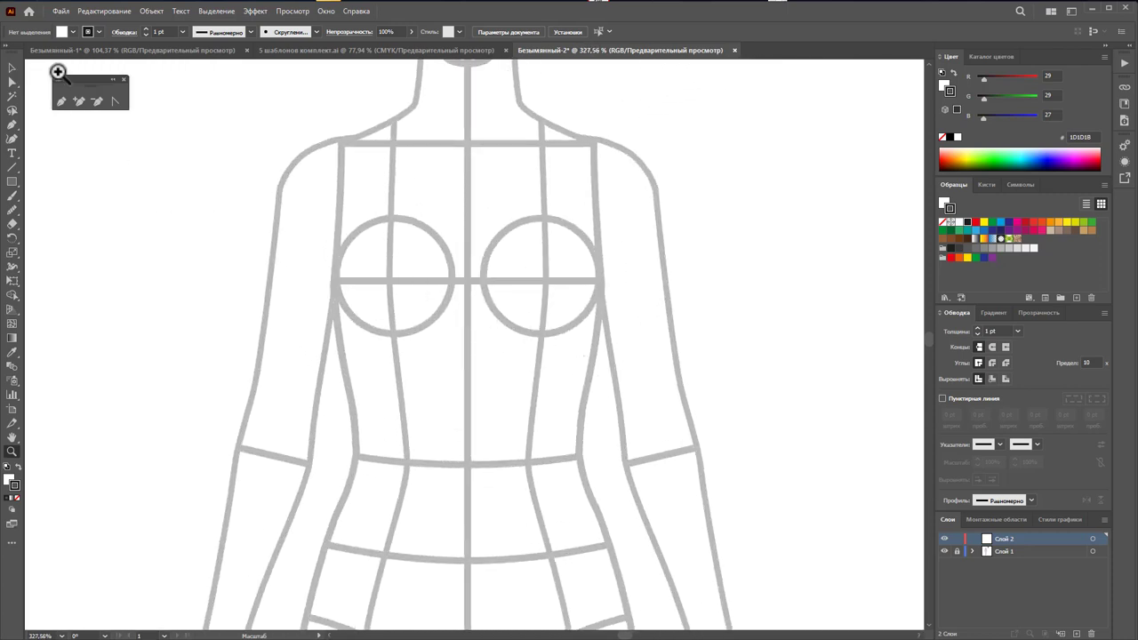
Step: Draw a thin centre-front rectangle from bust line to waist with a 0.75 pt stroke
drag(391, 286, 433, 305)
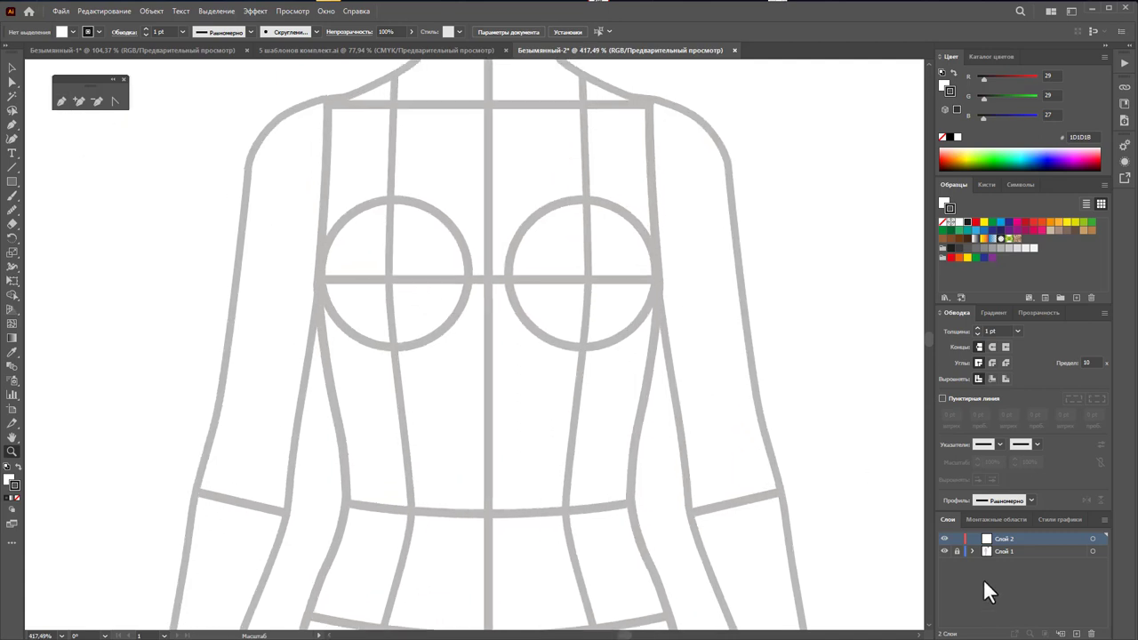
scroll(763, 436, up, 1)
scroll(764, 435, up, 1)
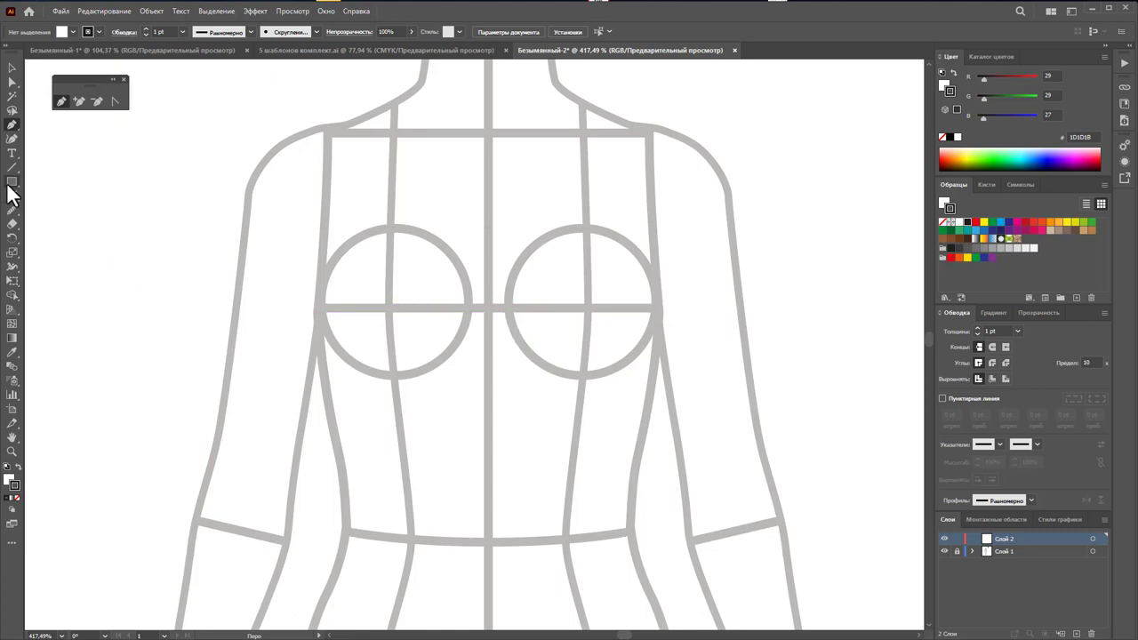
drag(10, 182, 47, 182)
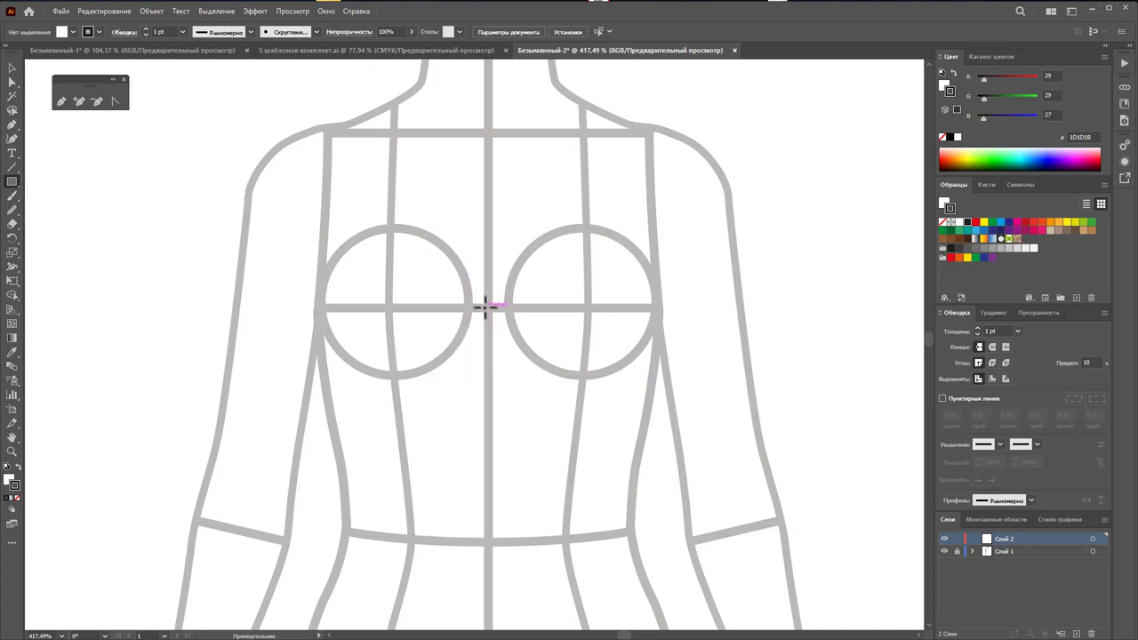
drag(485, 307, 490, 545)
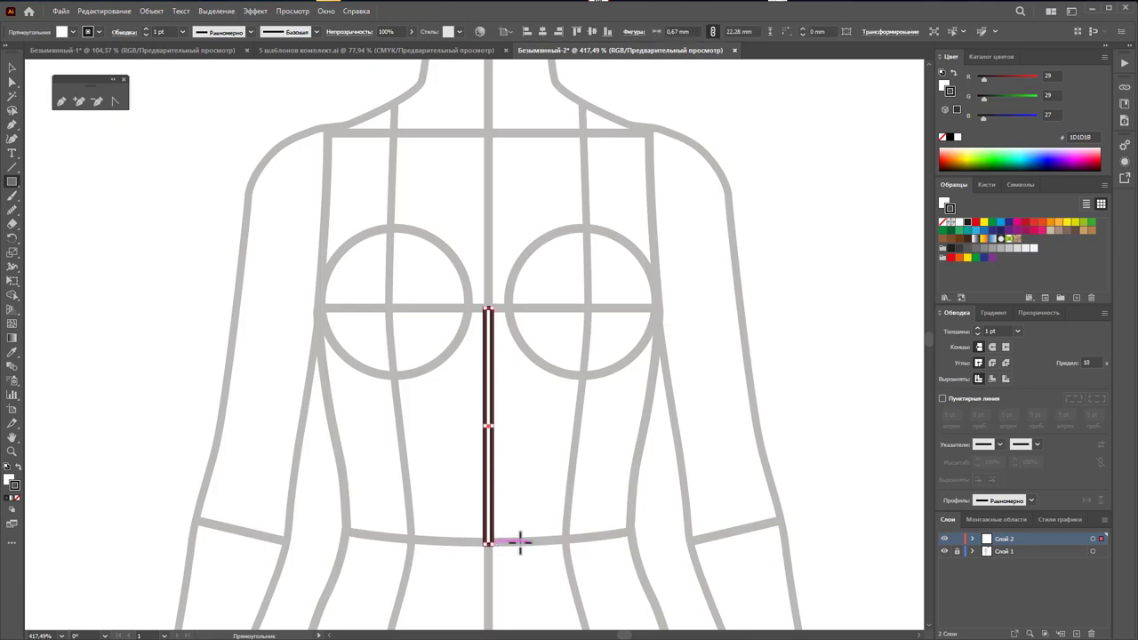
click(1017, 333)
click(1031, 369)
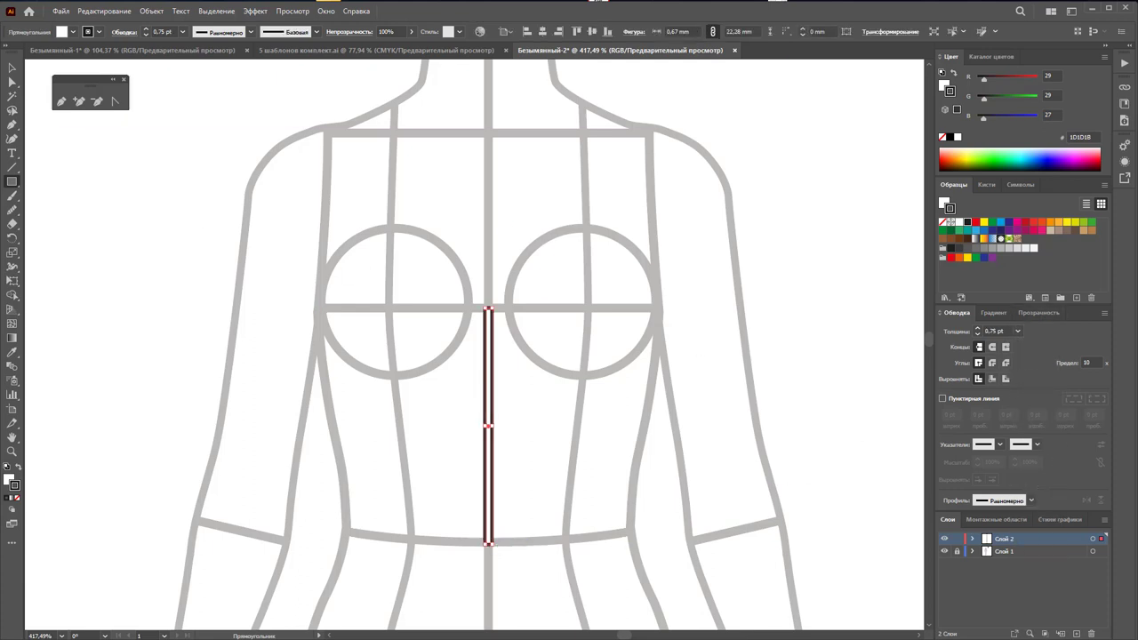
click(12, 68)
click(176, 286)
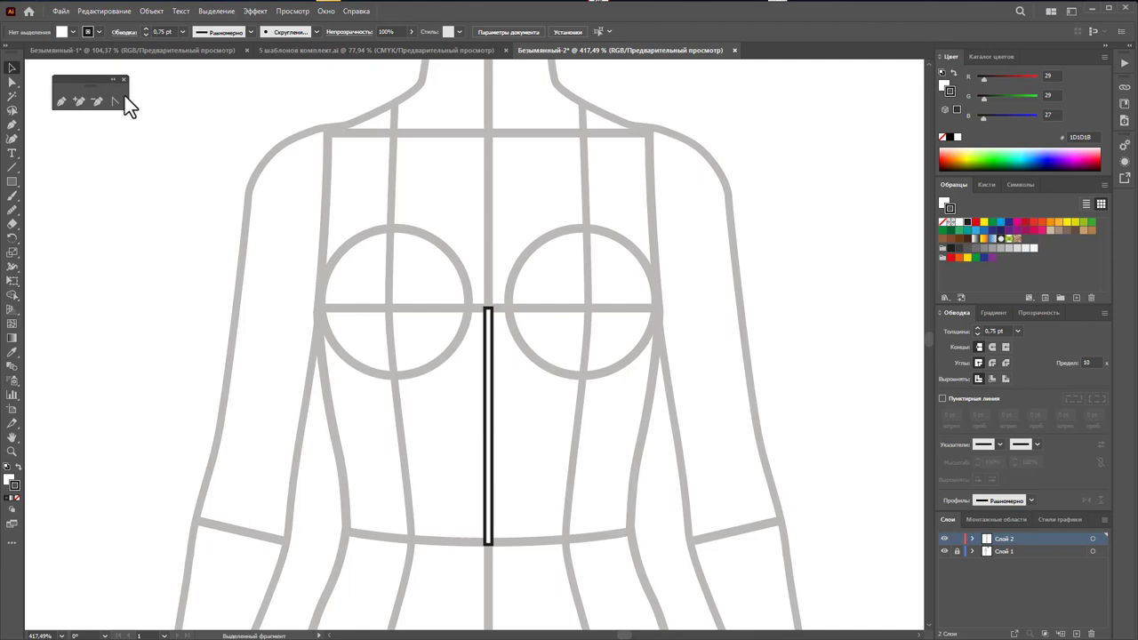
Step: Start the right panel outline with a curved neckline under the right bust
click(61, 100)
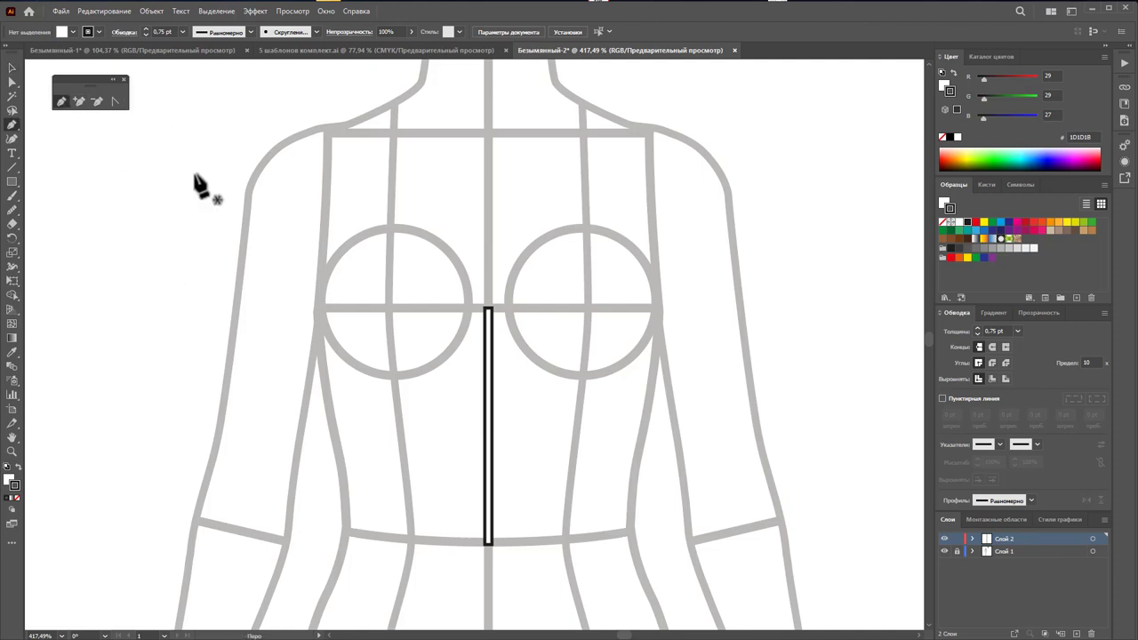
click(494, 311)
click(509, 308)
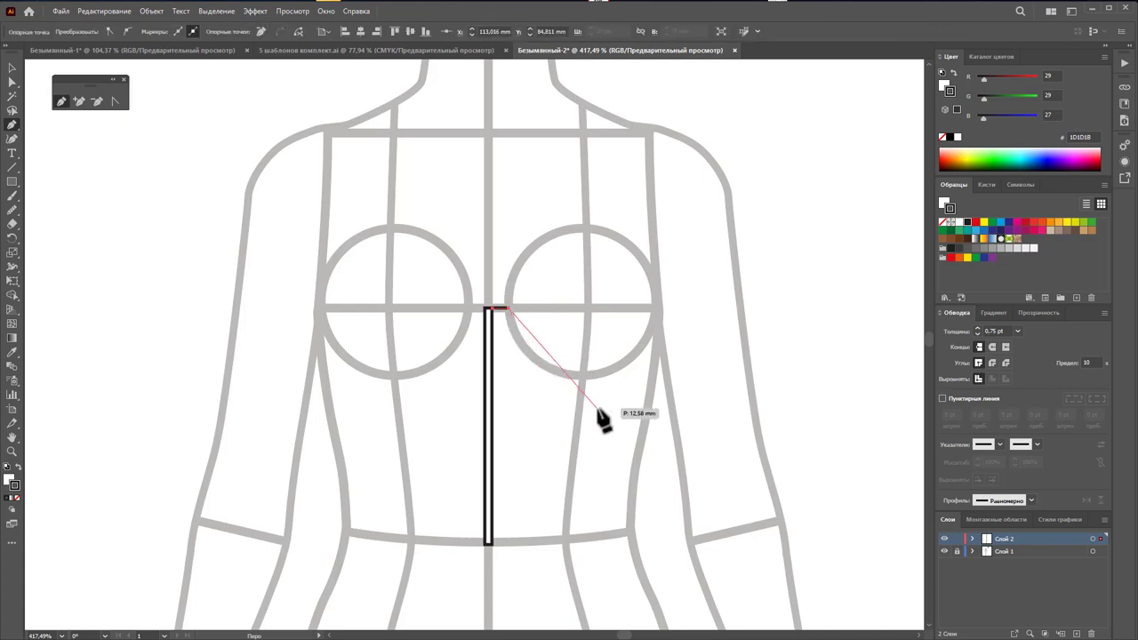
drag(581, 374, 652, 374)
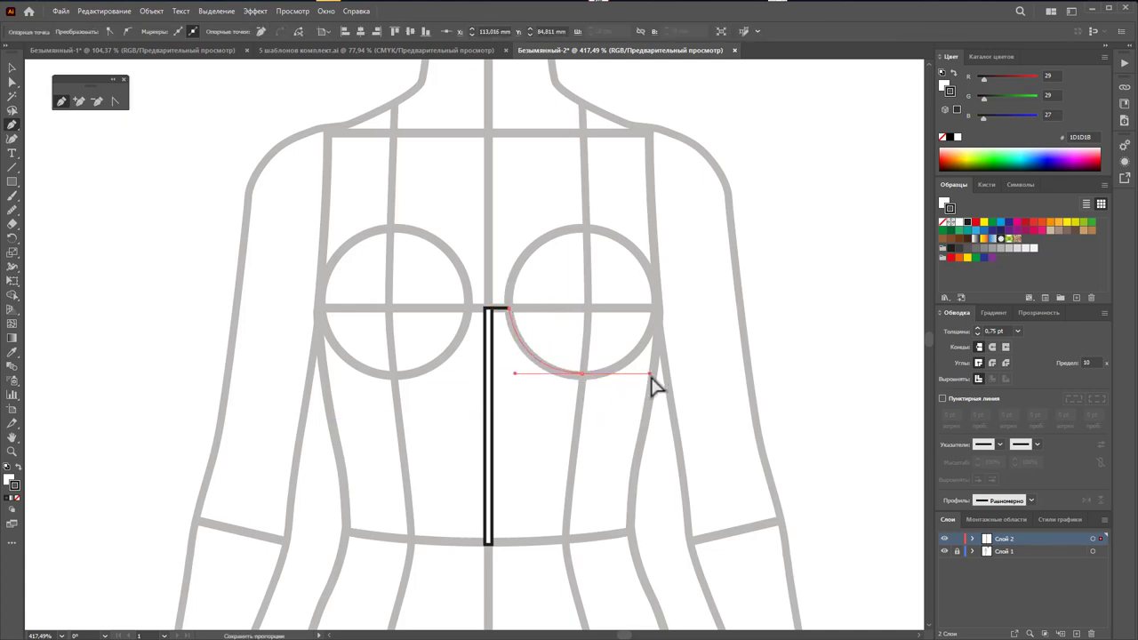
click(658, 311)
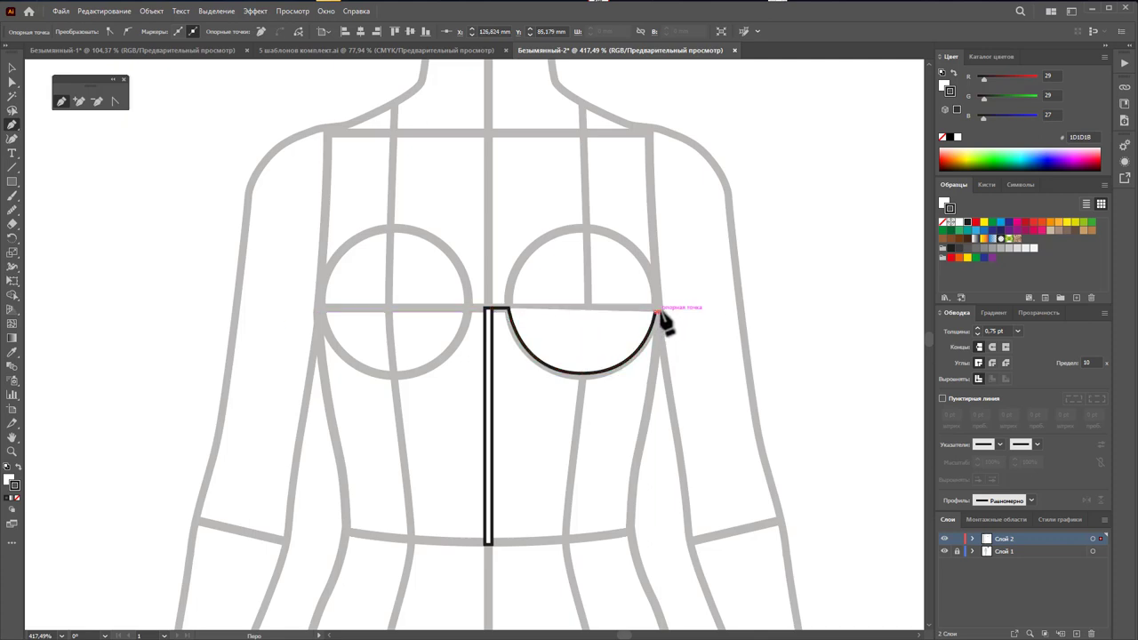
Step: Run the side seam down to the waist and close the panel against the centre strip
click(659, 344)
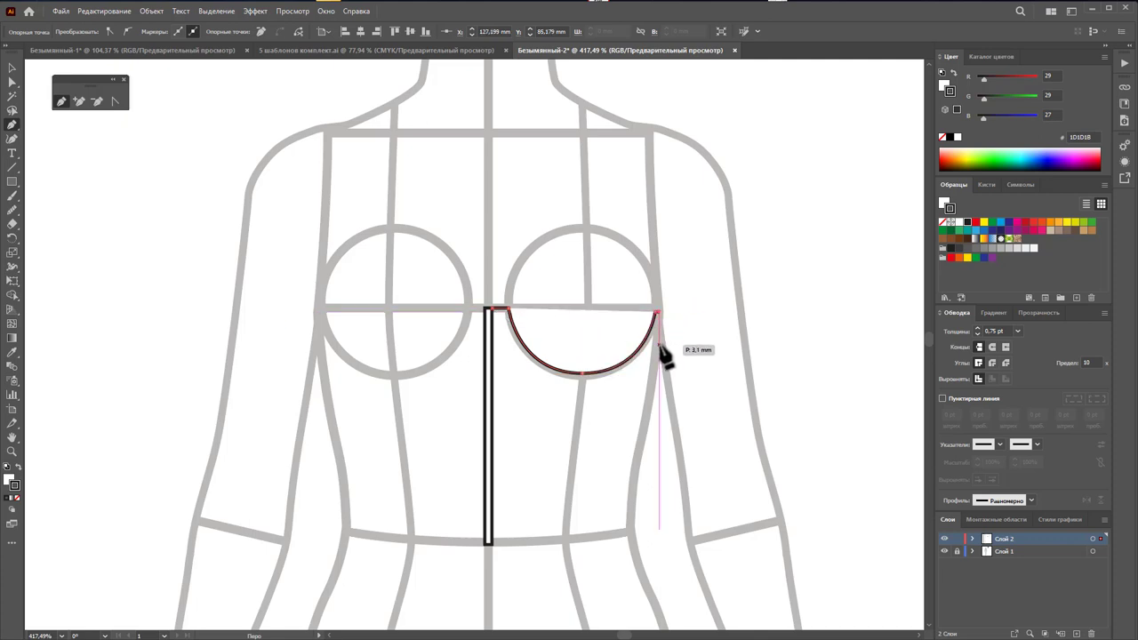
click(638, 469)
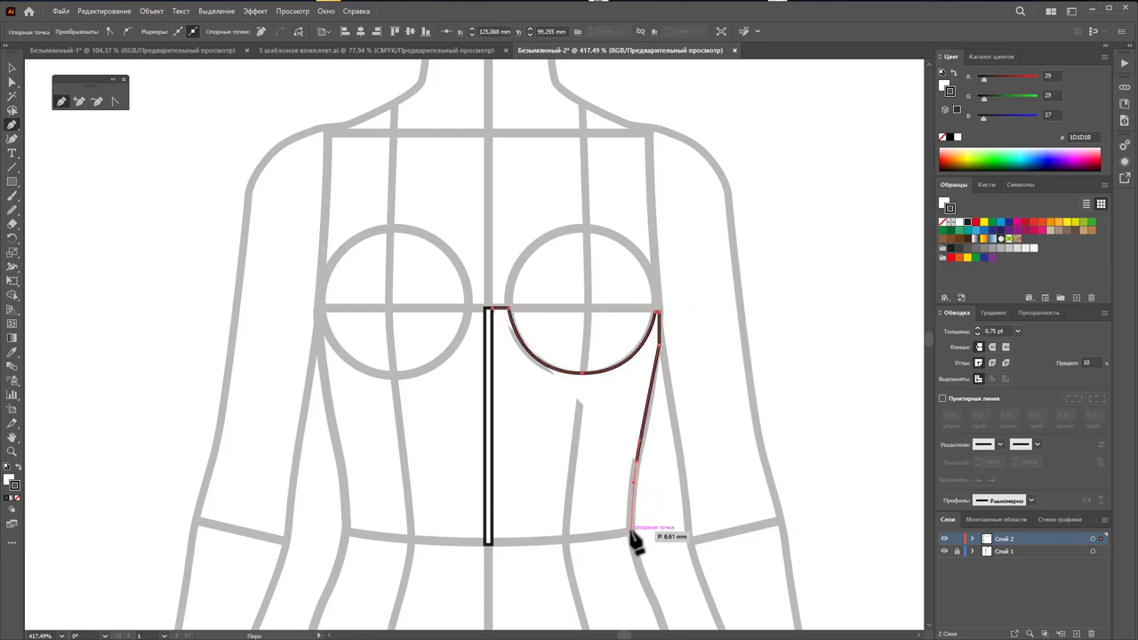
click(631, 532)
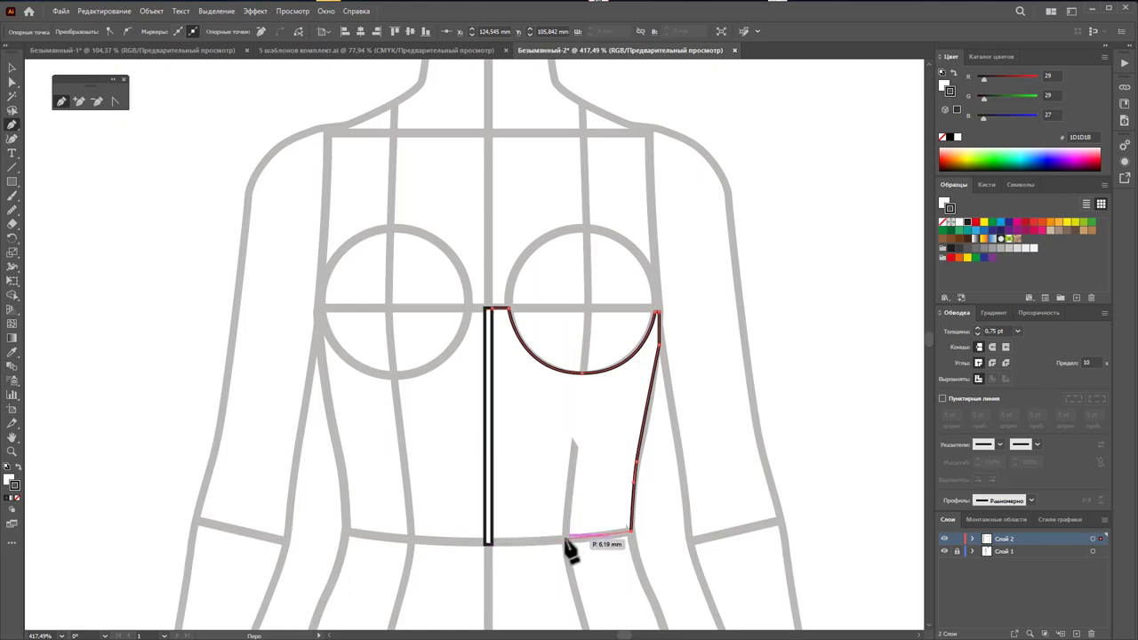
click(487, 542)
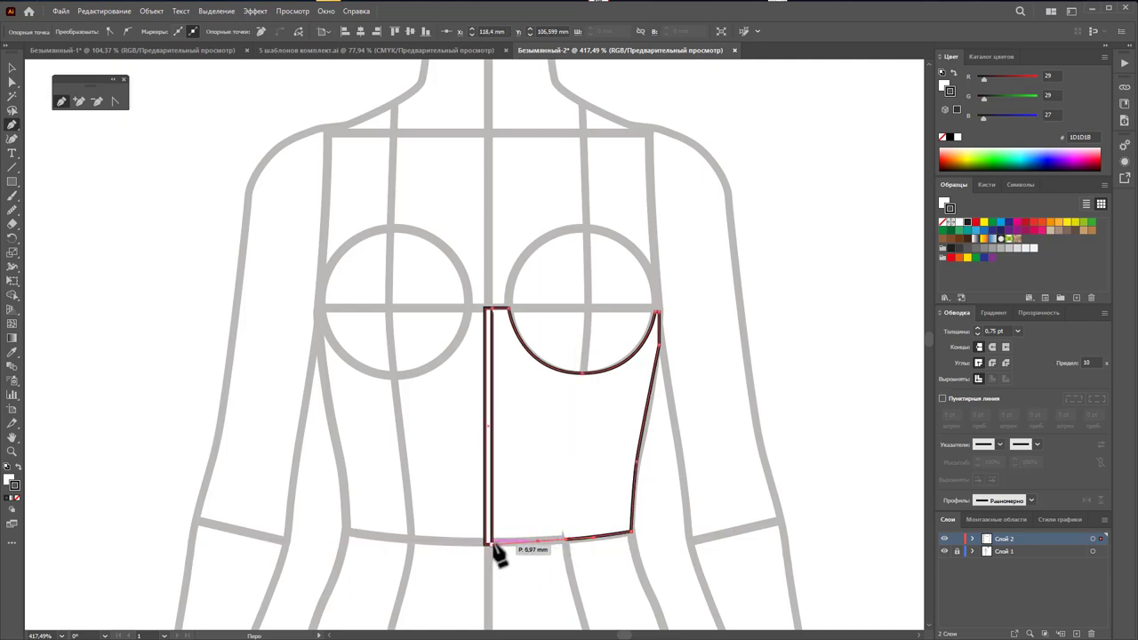
click(490, 309)
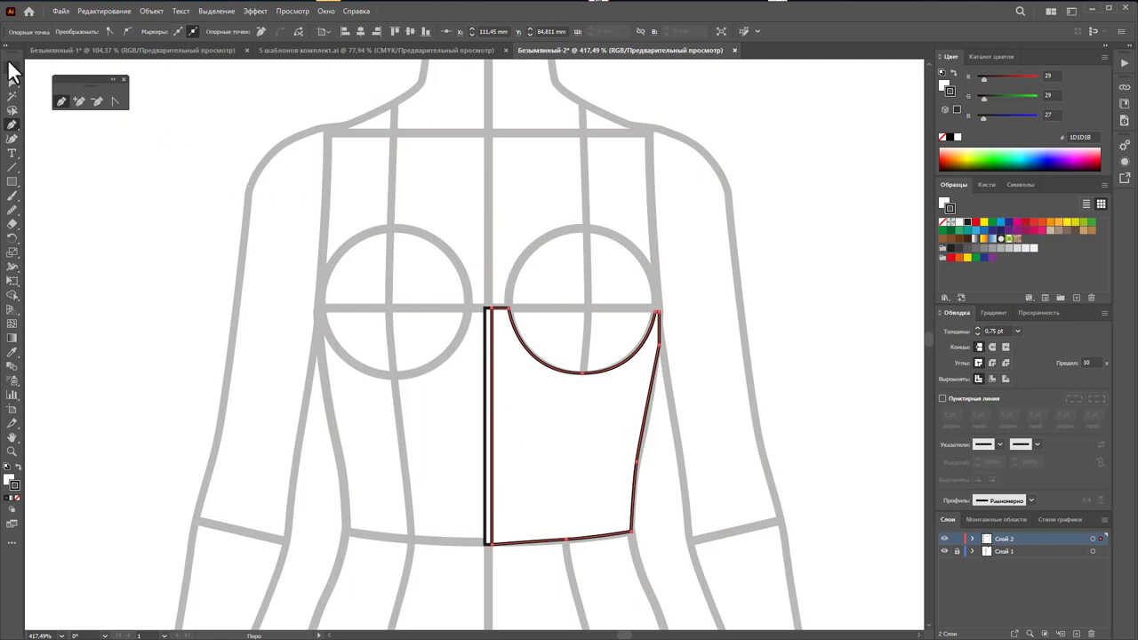
click(12, 71)
click(163, 290)
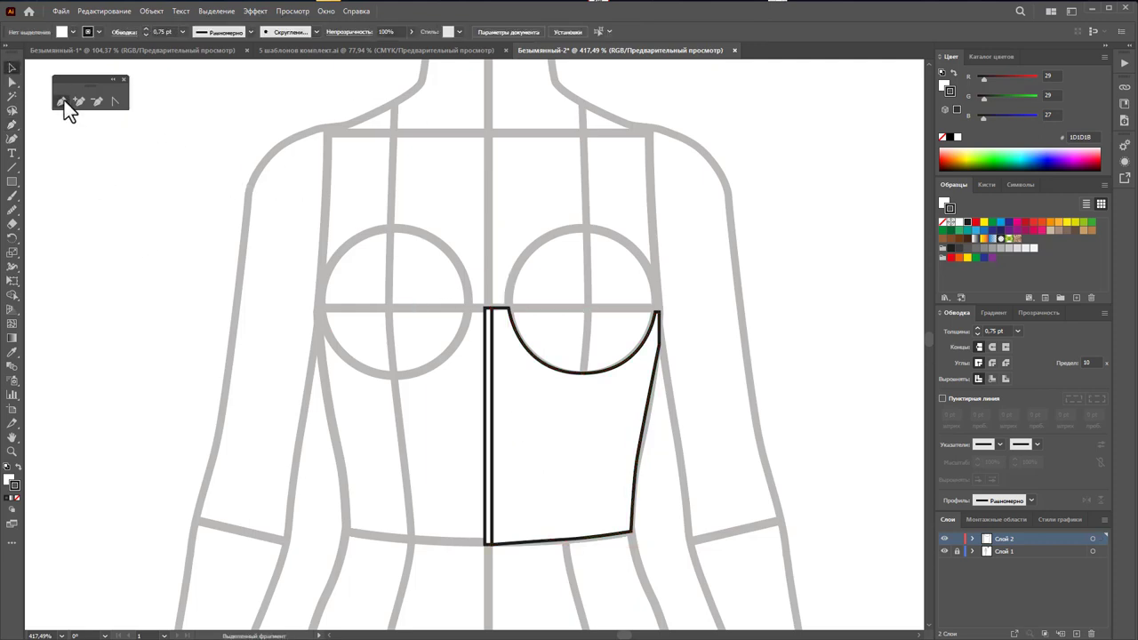
Step: Draw a thin closed curved band from the panel's top-left corner down to the waist
click(63, 100)
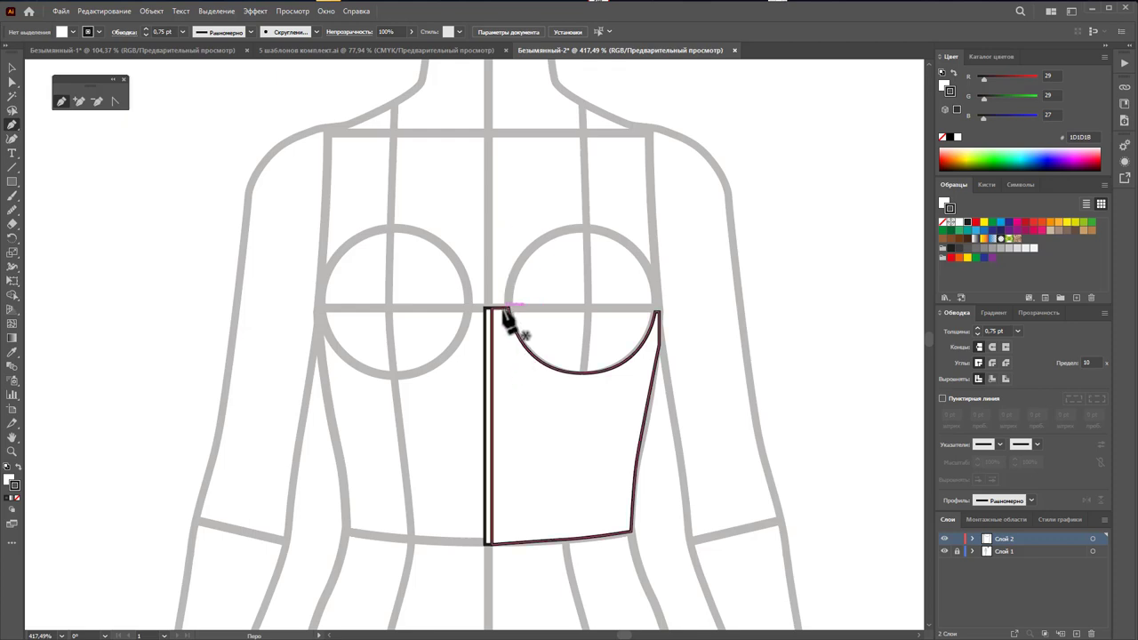
click(505, 309)
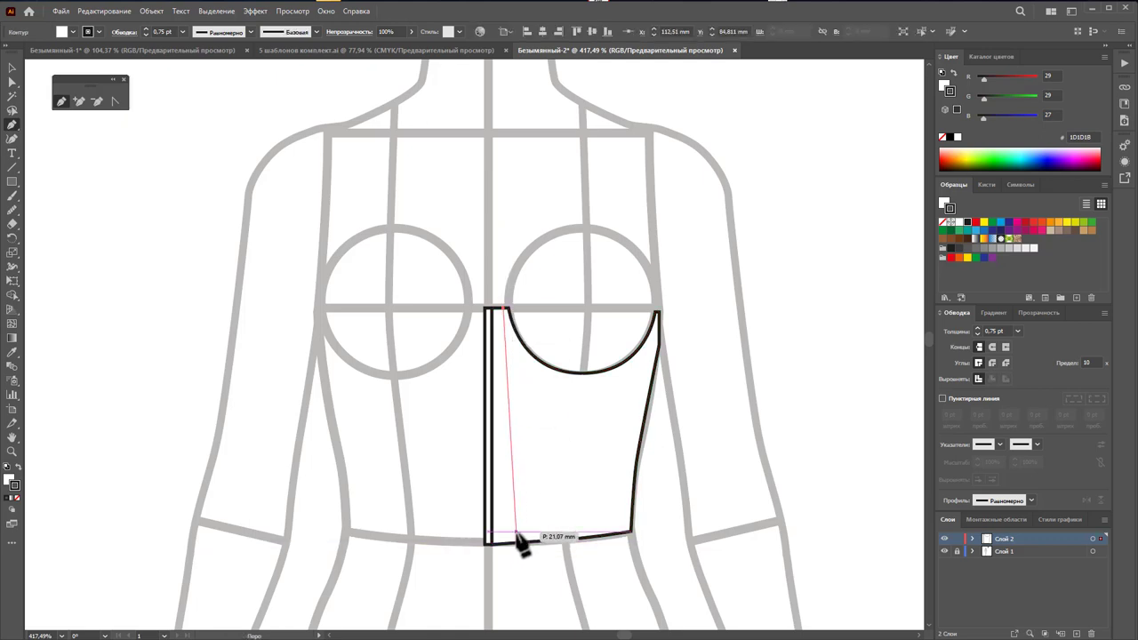
drag(518, 454, 504, 465)
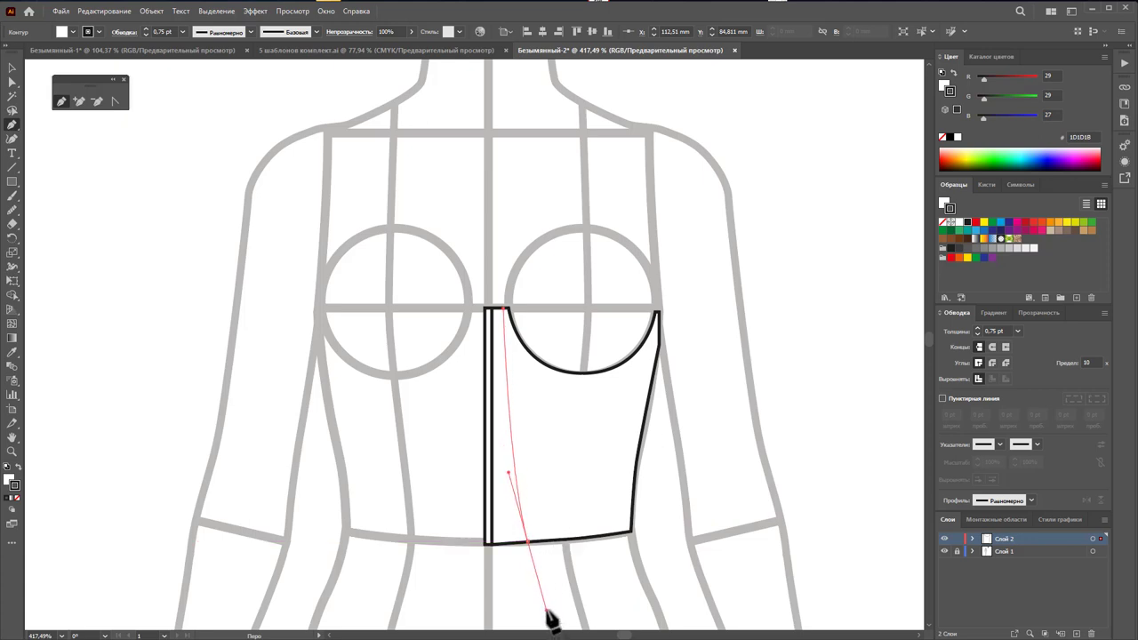
click(528, 541)
mouse_move(508, 473)
mouse_down()
mouse_move(487, 192)
mouse_move(499, 118)
mouse_up()
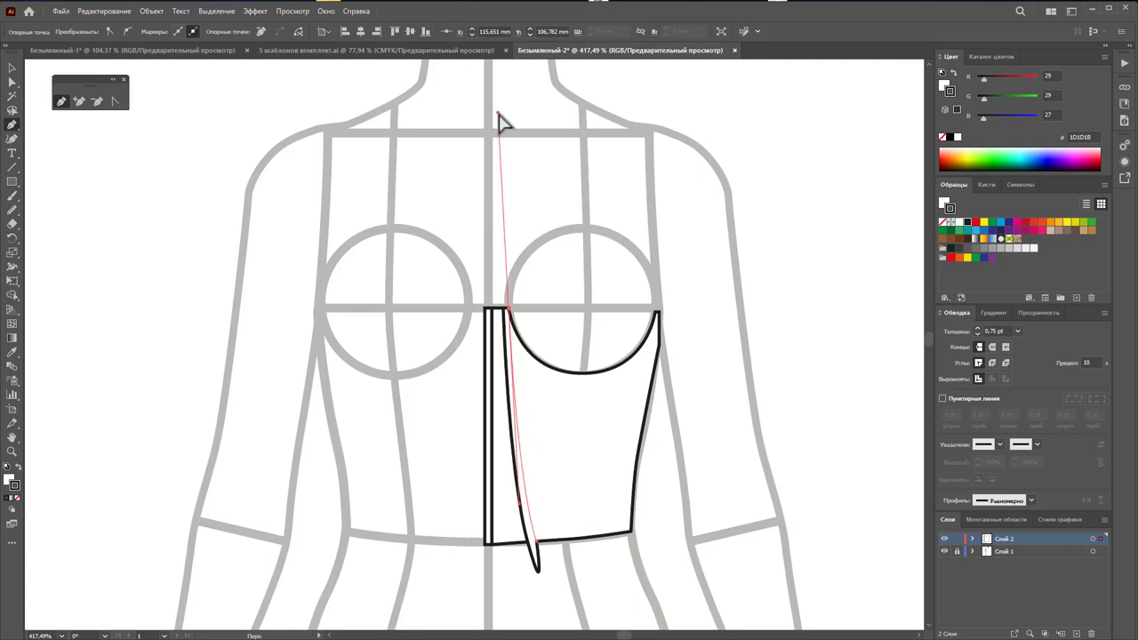
click(506, 314)
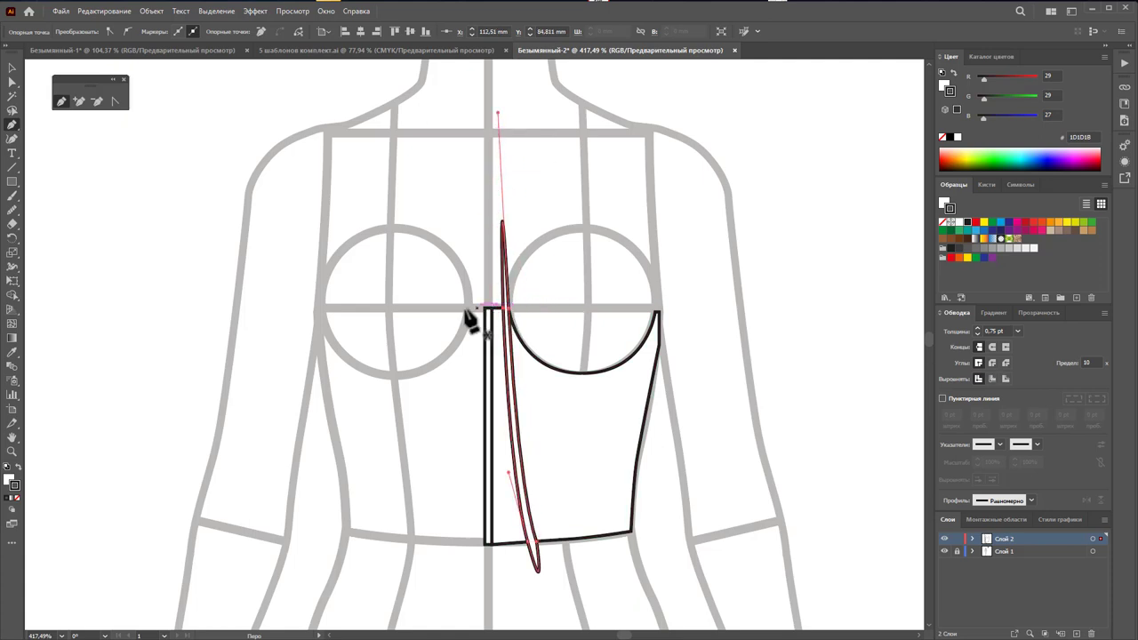
Step: Remove the band's stray handles and nudge its bottom point slightly left
click(115, 100)
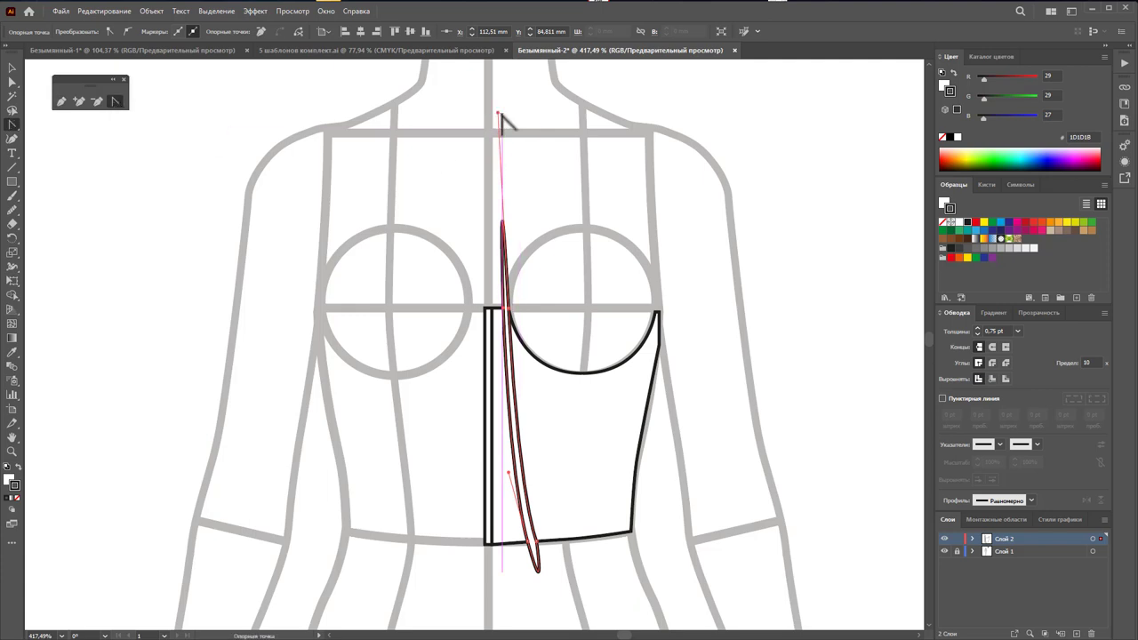
drag(498, 113, 506, 311)
click(12, 83)
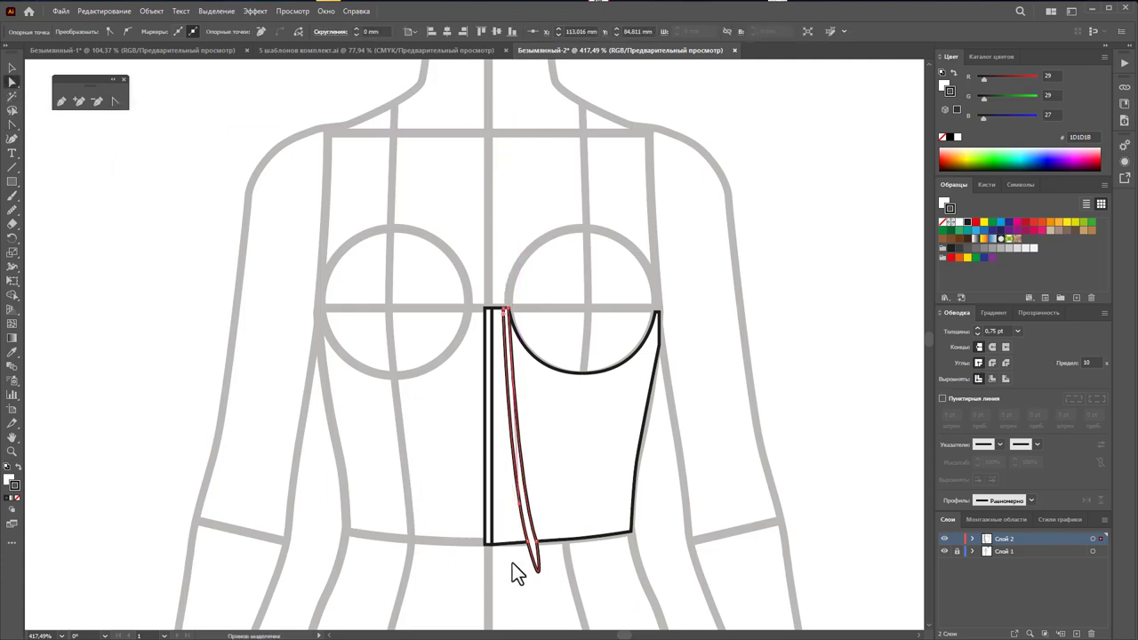
click(534, 541)
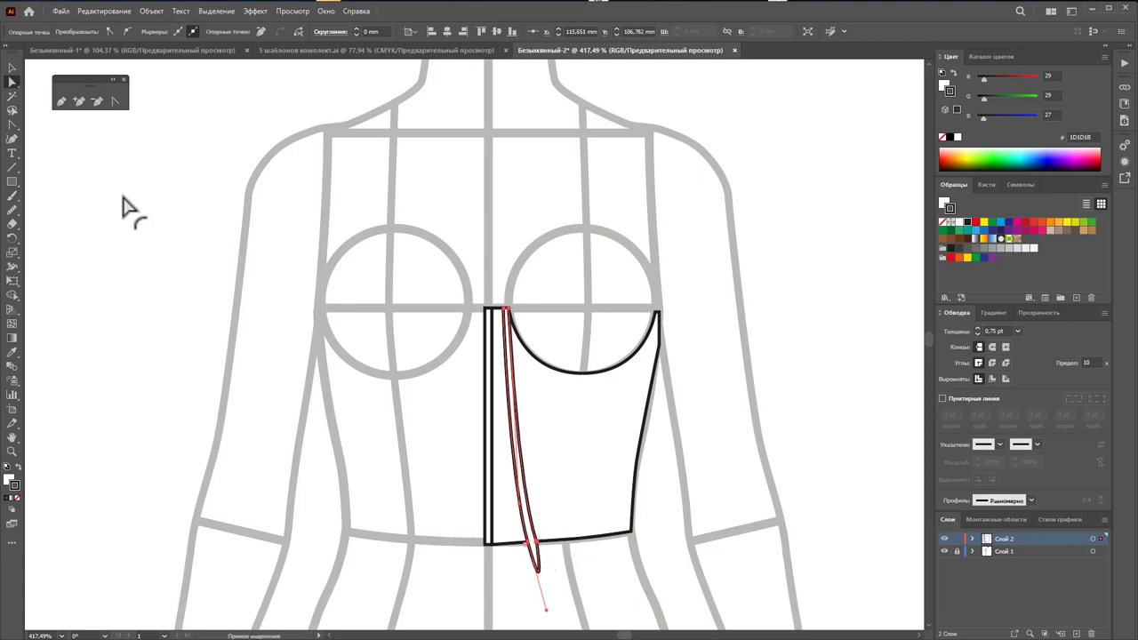
click(115, 100)
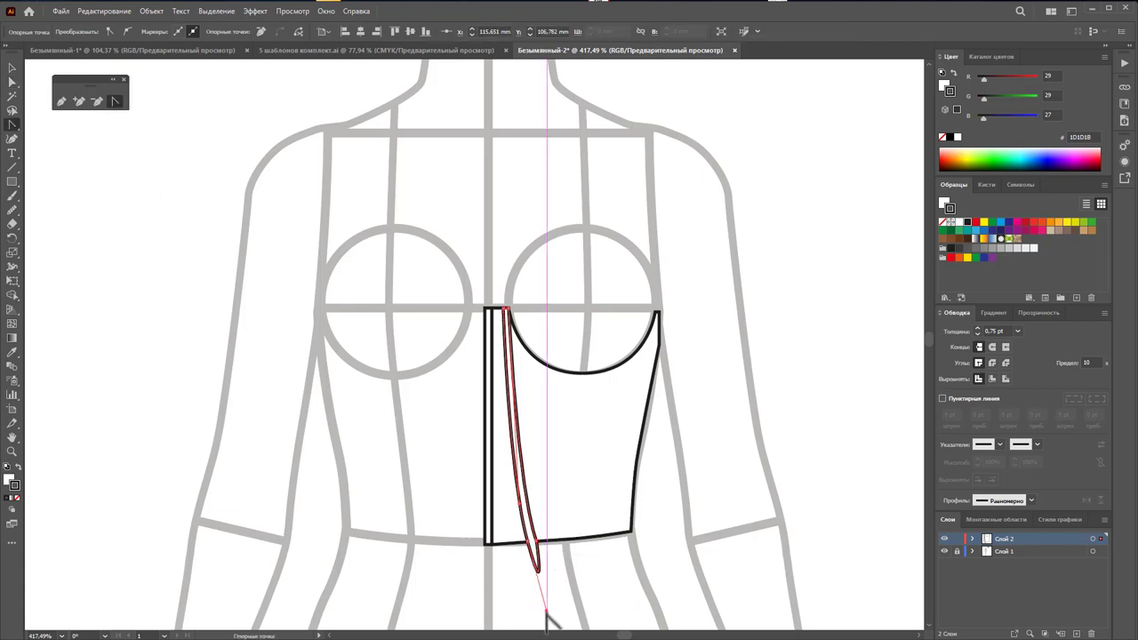
drag(546, 612, 543, 609)
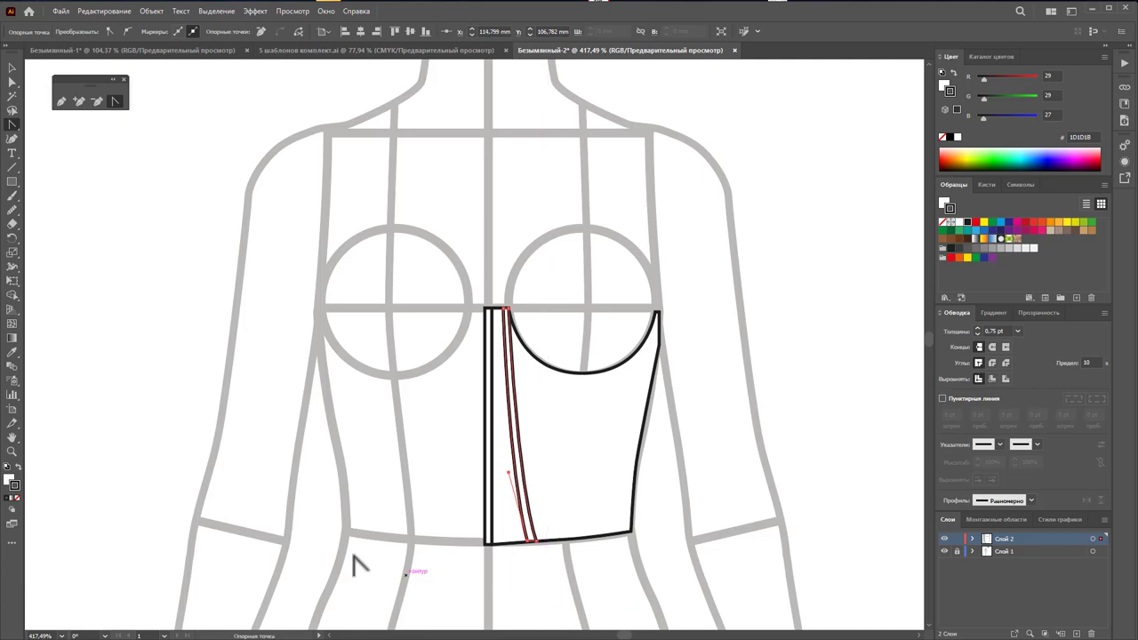
click(13, 83)
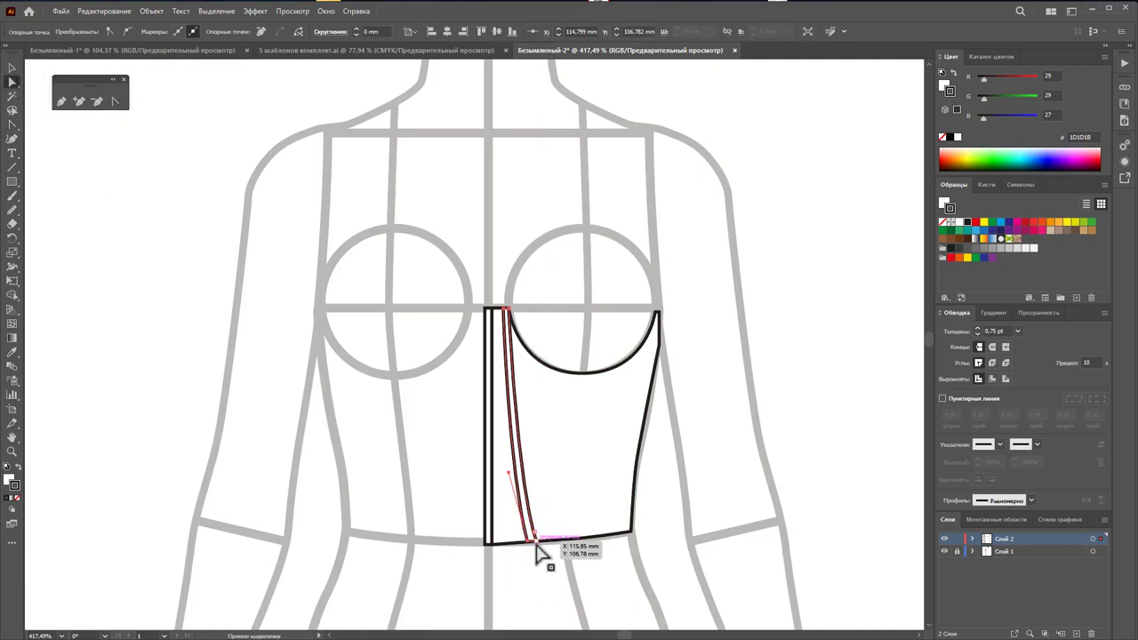
drag(536, 543, 539, 544)
click(543, 597)
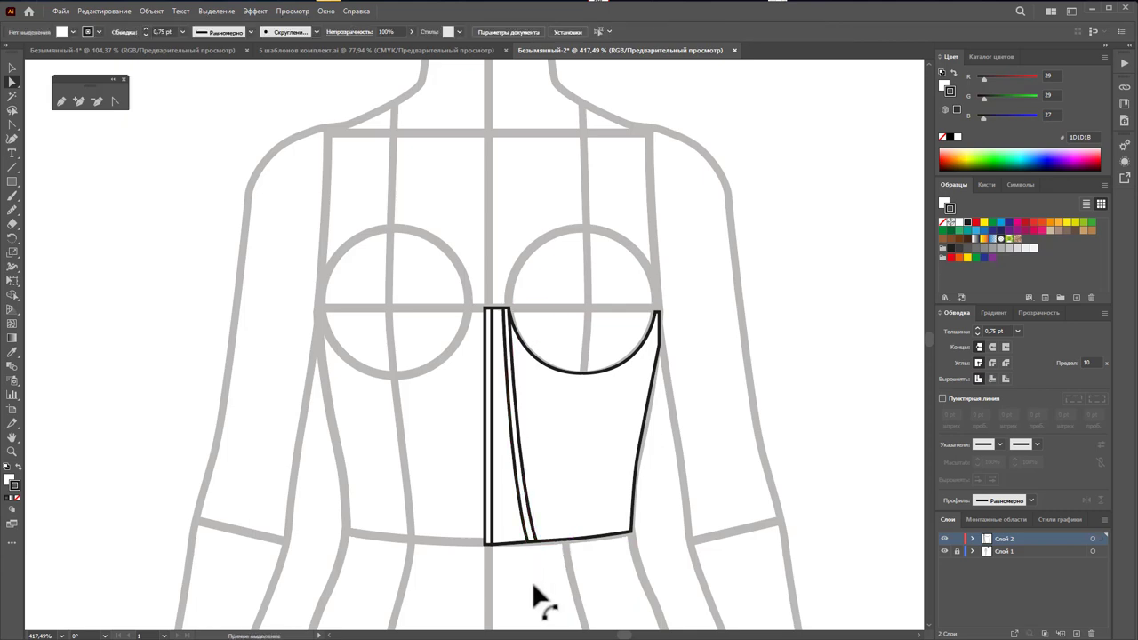
Step: Draw two parallel boning-channel lines from the neckline to the bodice's bottom edge
click(58, 101)
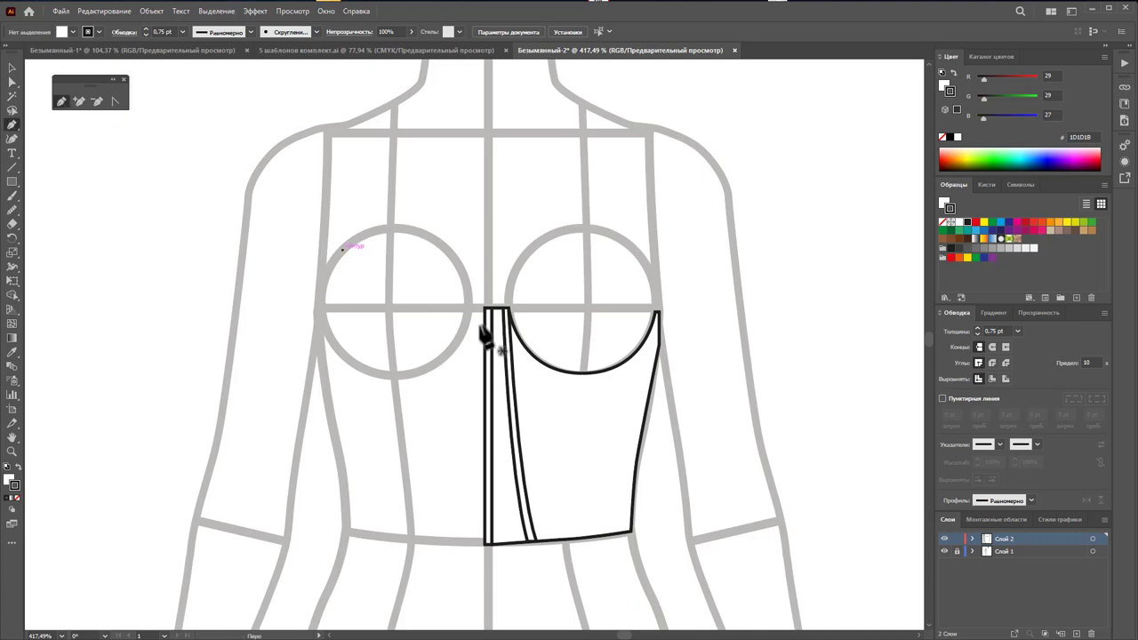
click(576, 375)
click(564, 539)
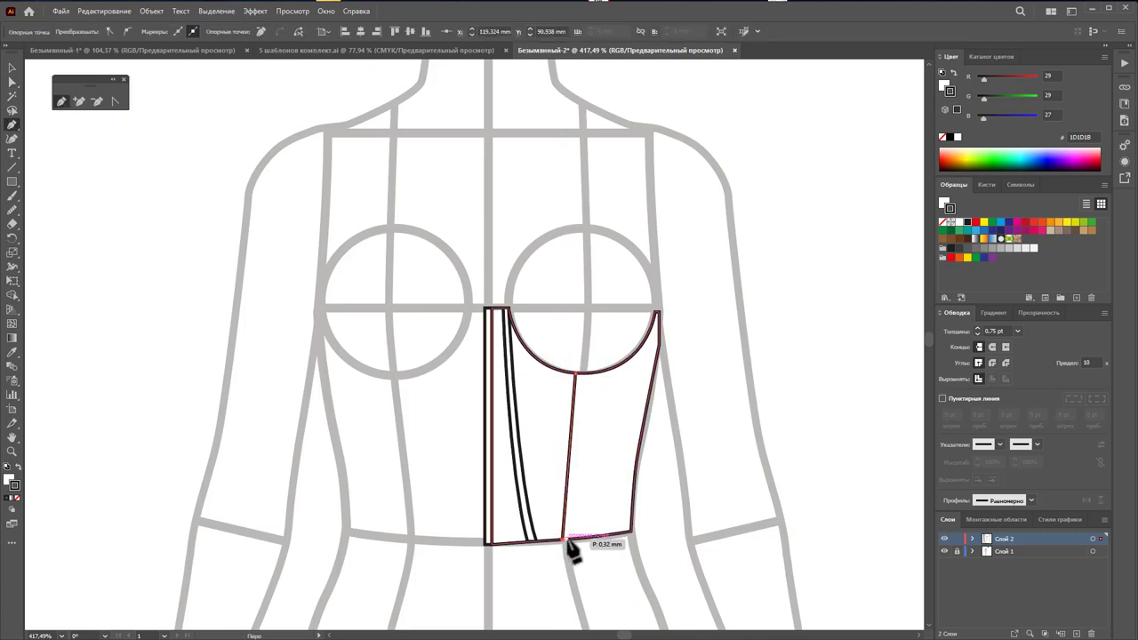
click(582, 376)
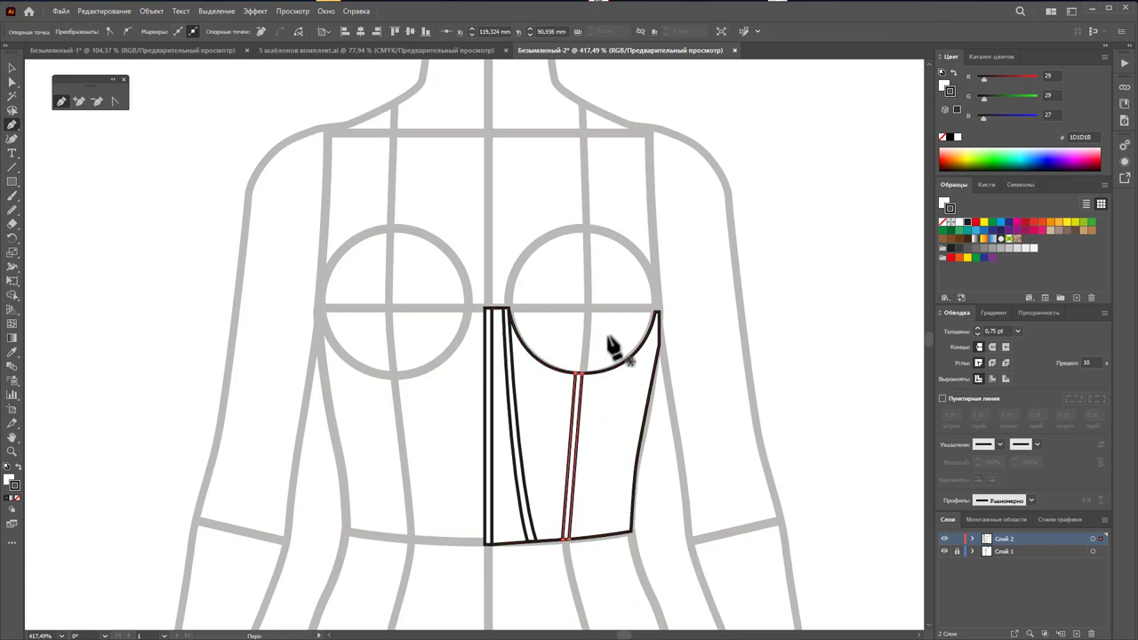
Step: Draw two curved seam lines along the bodice's right side, from bottom corner to top-right corner
click(658, 336)
drag(622, 406, 611, 480)
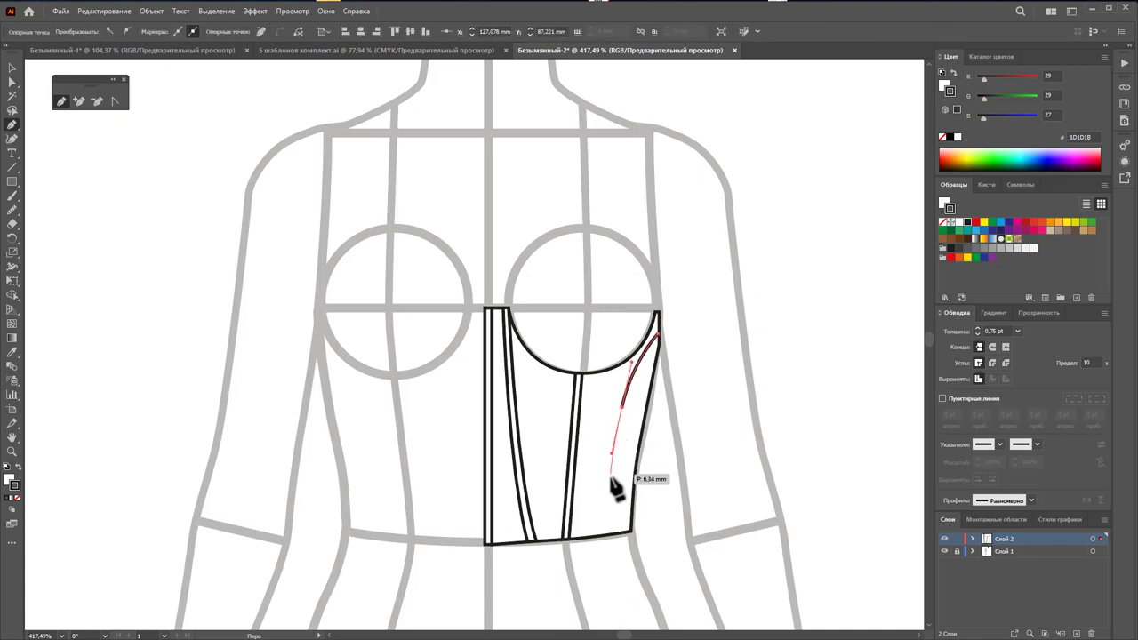
click(614, 535)
click(613, 537)
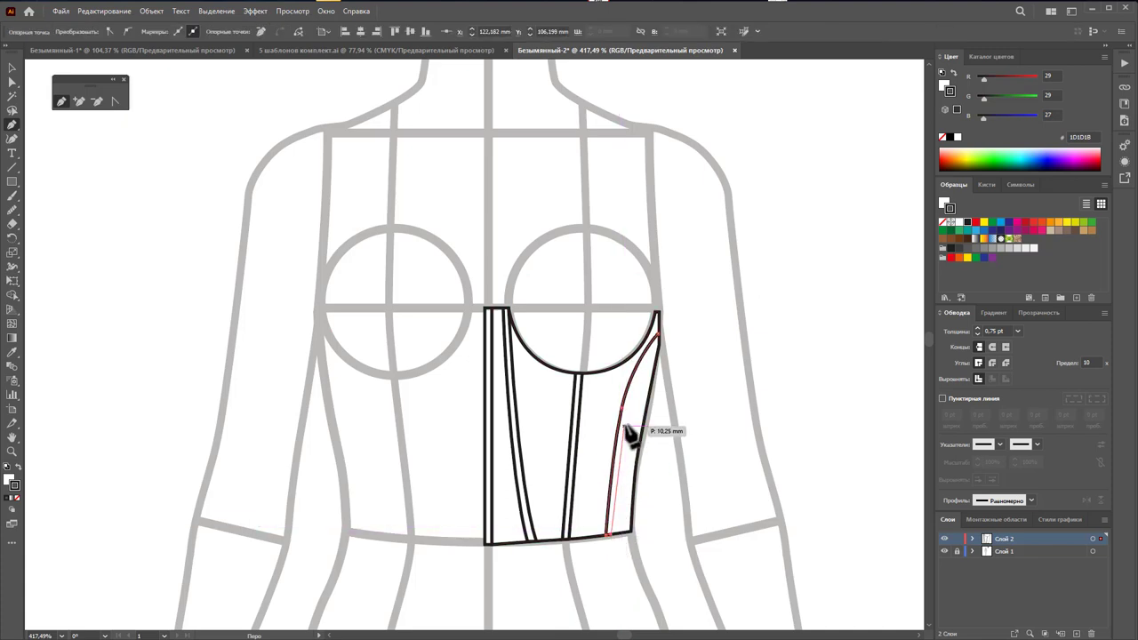
drag(630, 411, 647, 381)
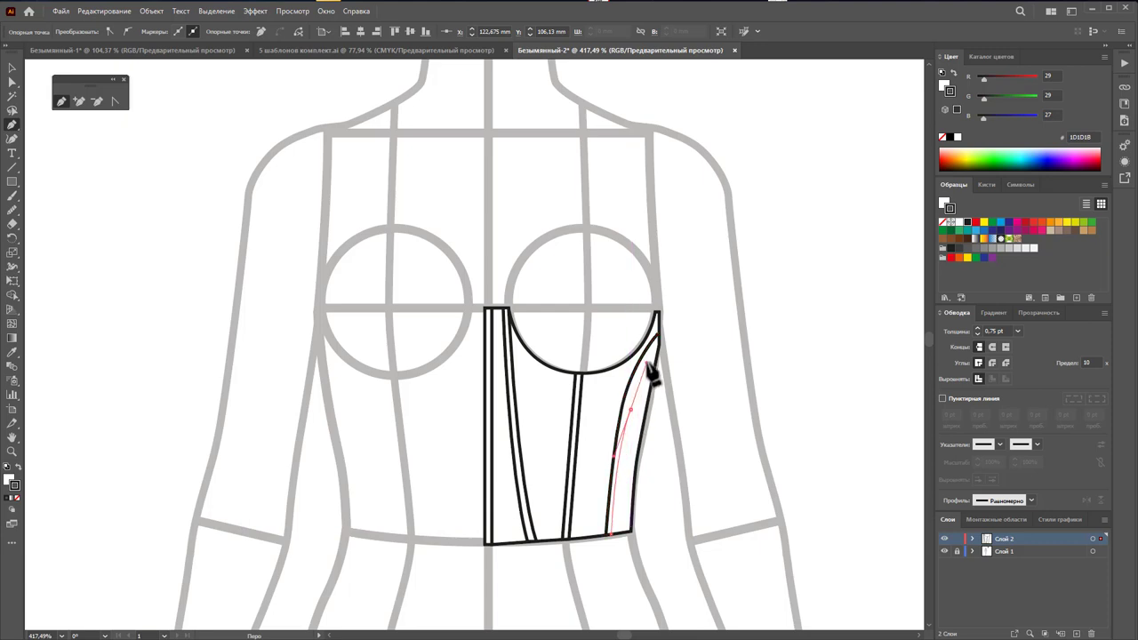
drag(658, 313, 658, 373)
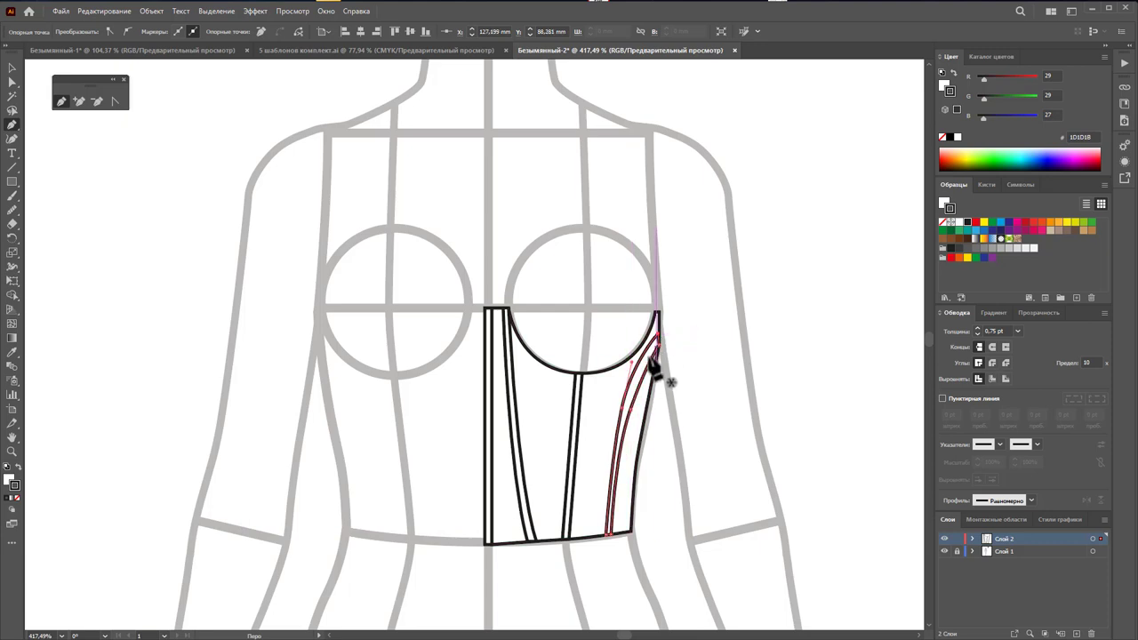
Step: Reshape the curved side line's anchor and segment so the seam bends smoothly
click(12, 82)
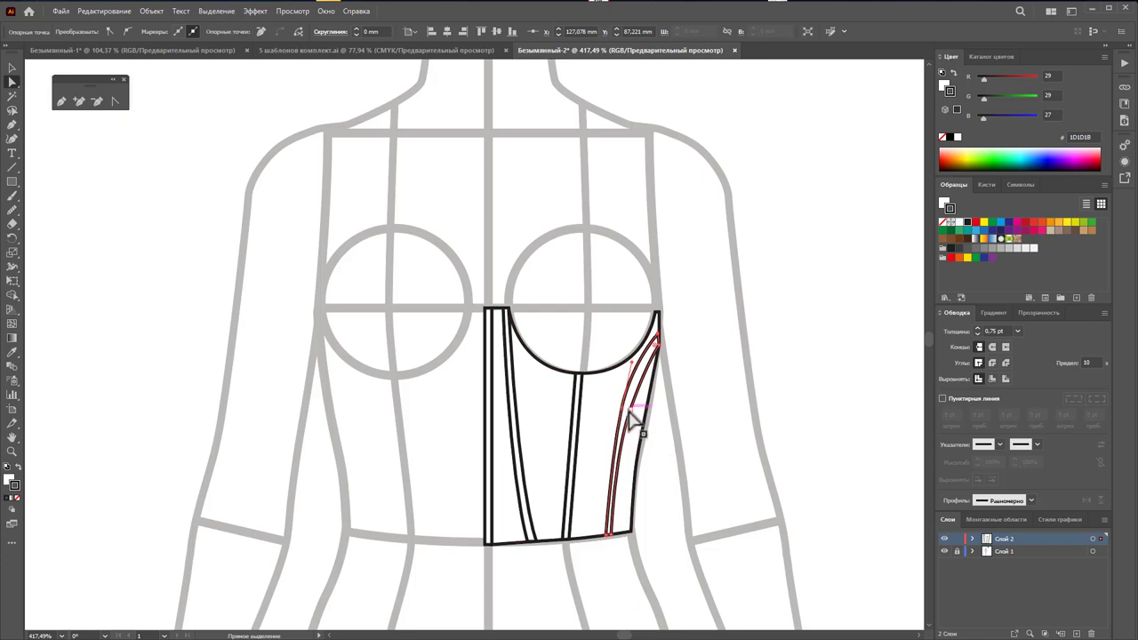
drag(633, 419, 655, 382)
click(658, 396)
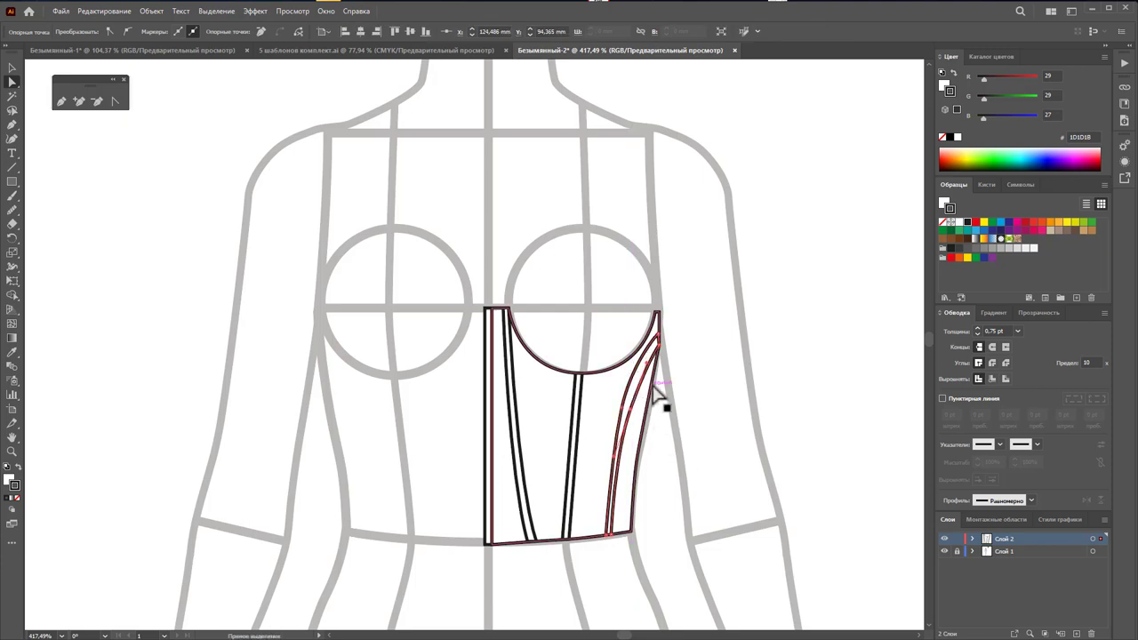
click(650, 376)
click(661, 380)
click(646, 393)
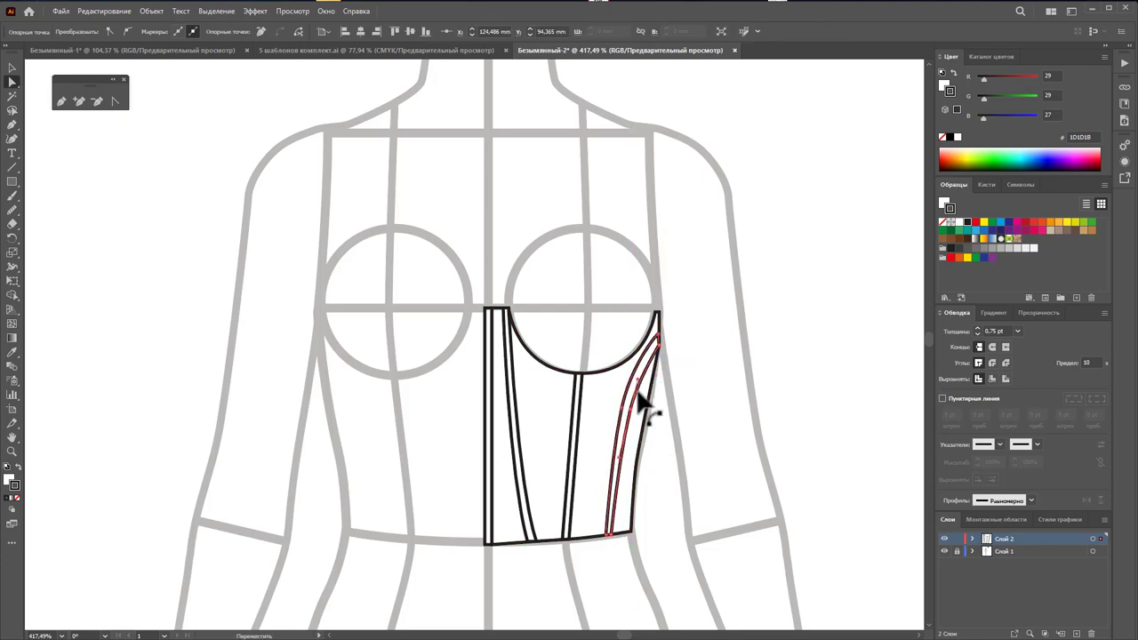
mouse_move(638, 394)
mouse_down()
mouse_move(628, 425)
mouse_move(632, 406)
mouse_up()
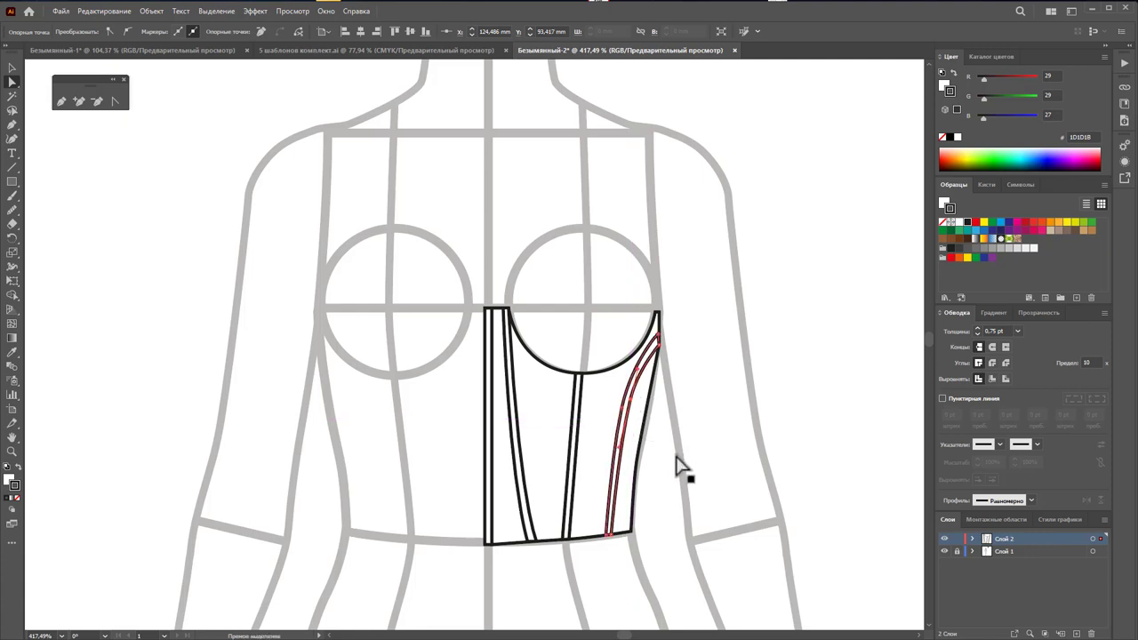
click(671, 480)
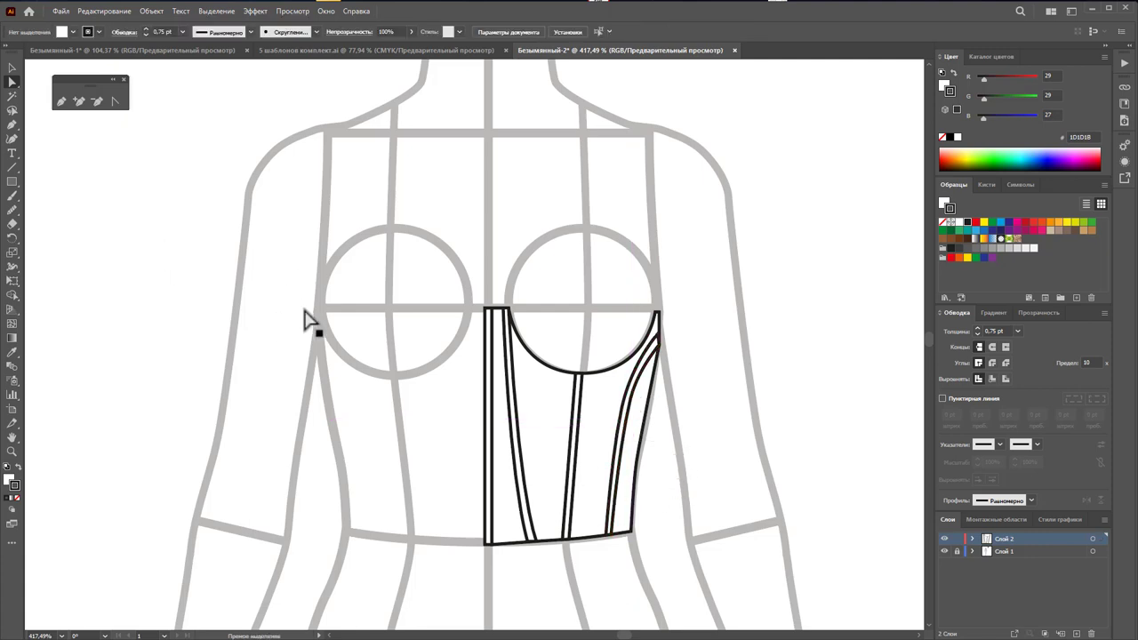
Step: Draw a closed rounded cup shape over the right bust, resting on the neckline curve
click(61, 100)
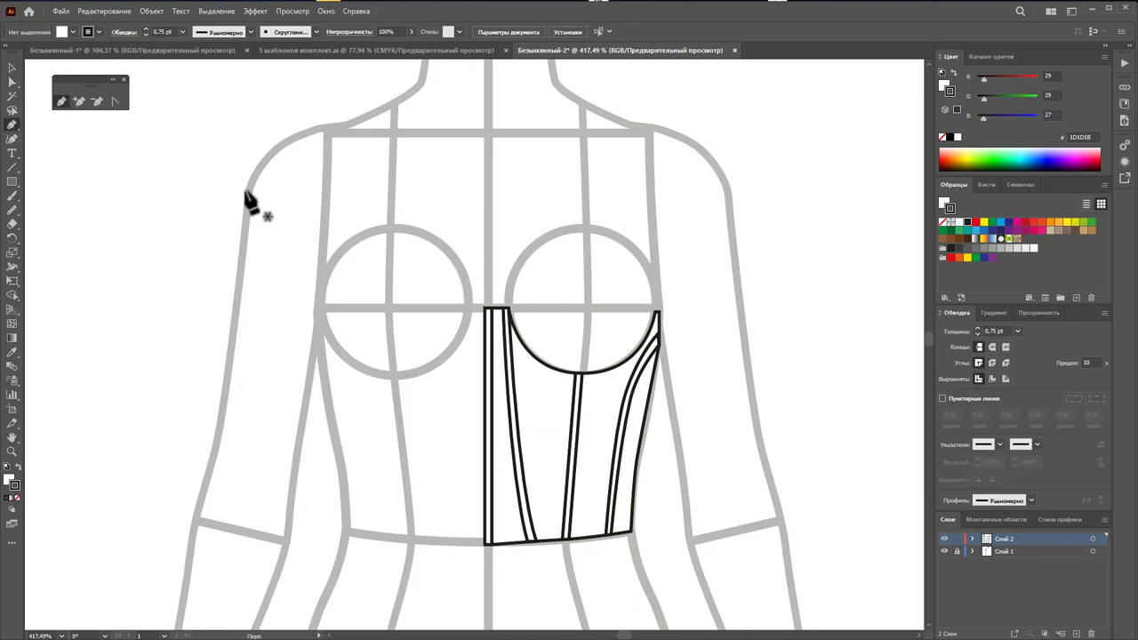
click(520, 307)
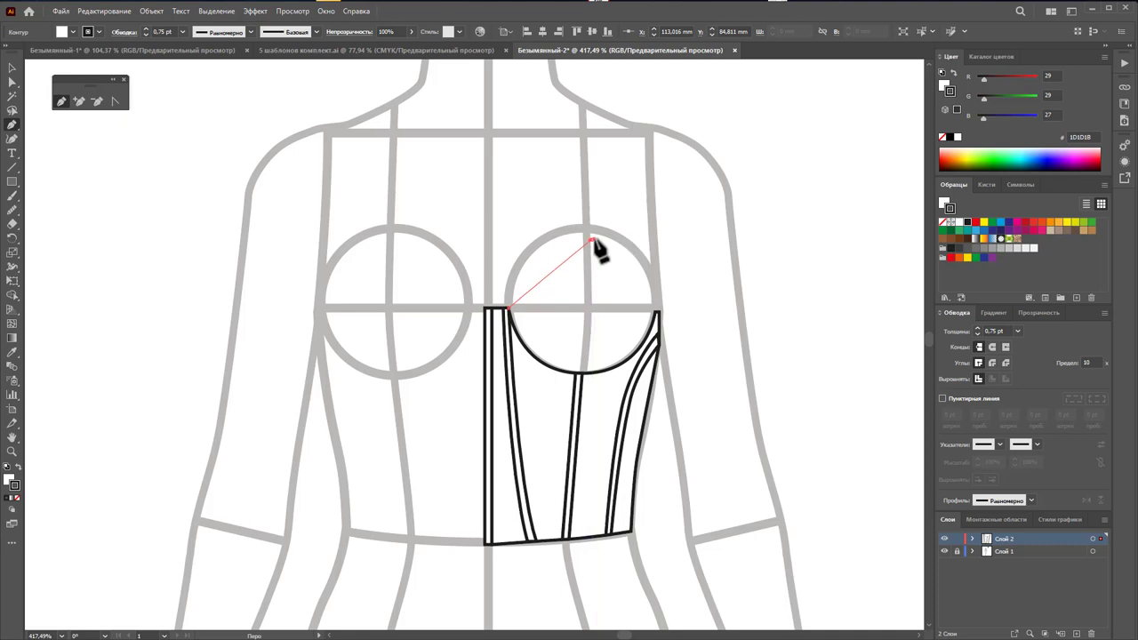
drag(610, 228, 622, 238)
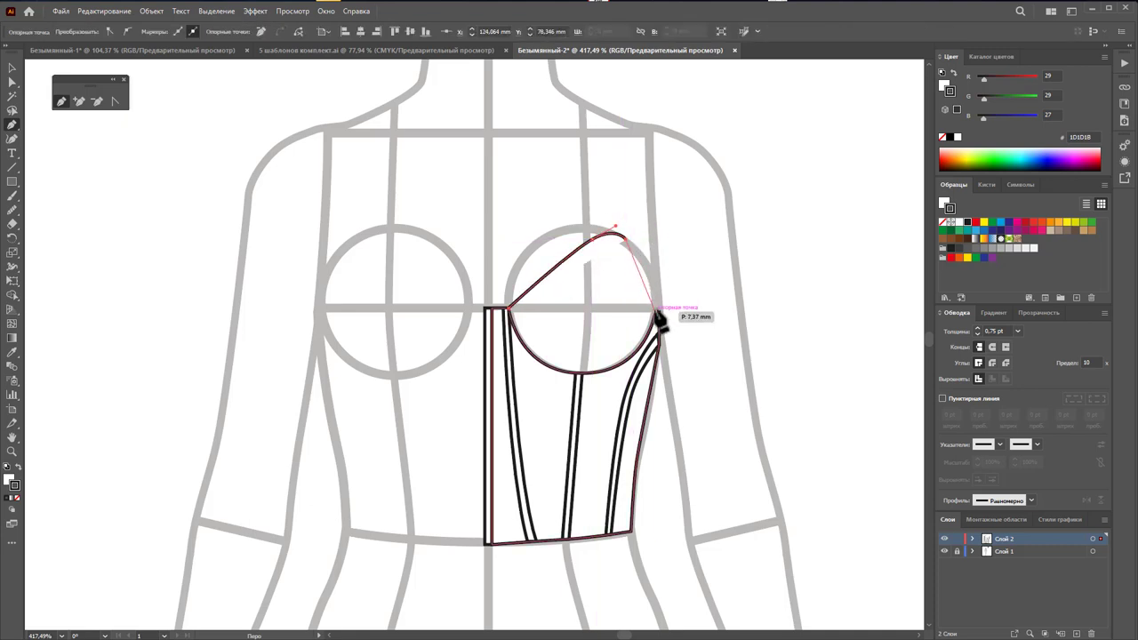
drag(657, 310, 650, 356)
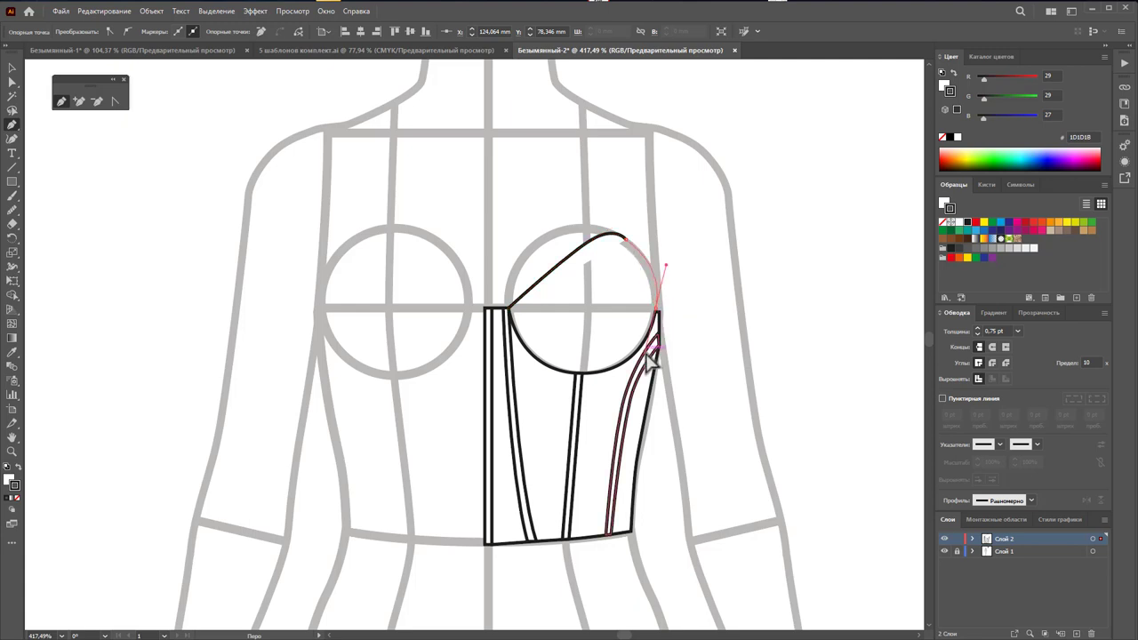
drag(583, 374, 550, 376)
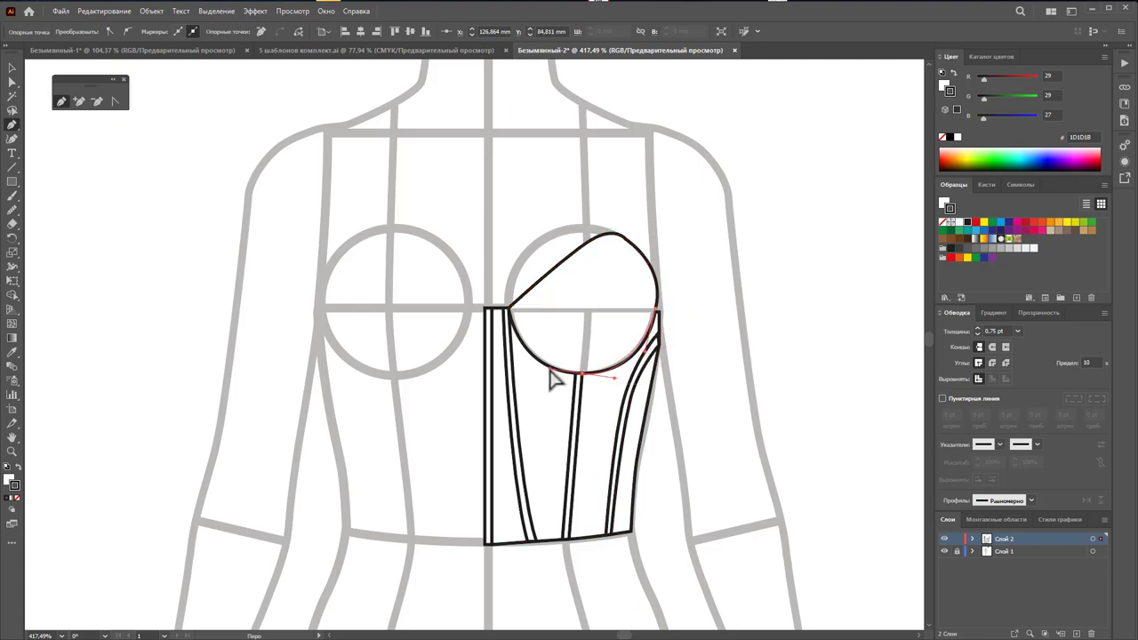
click(509, 311)
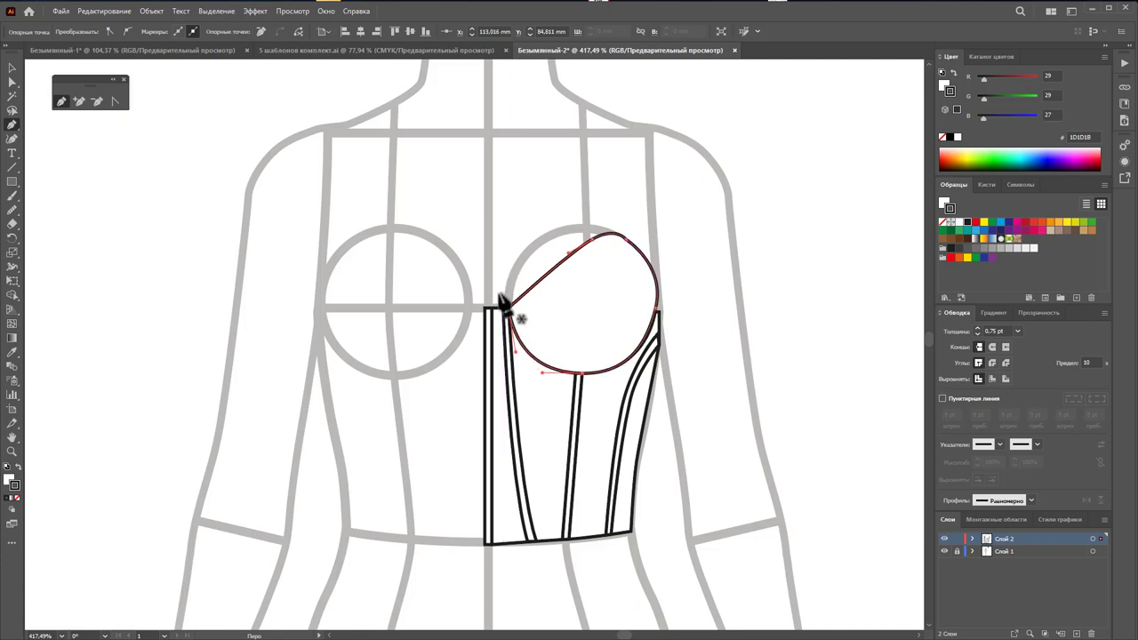
Step: Draw a curved seam across the cup from its left corner to its right edge
key(v)
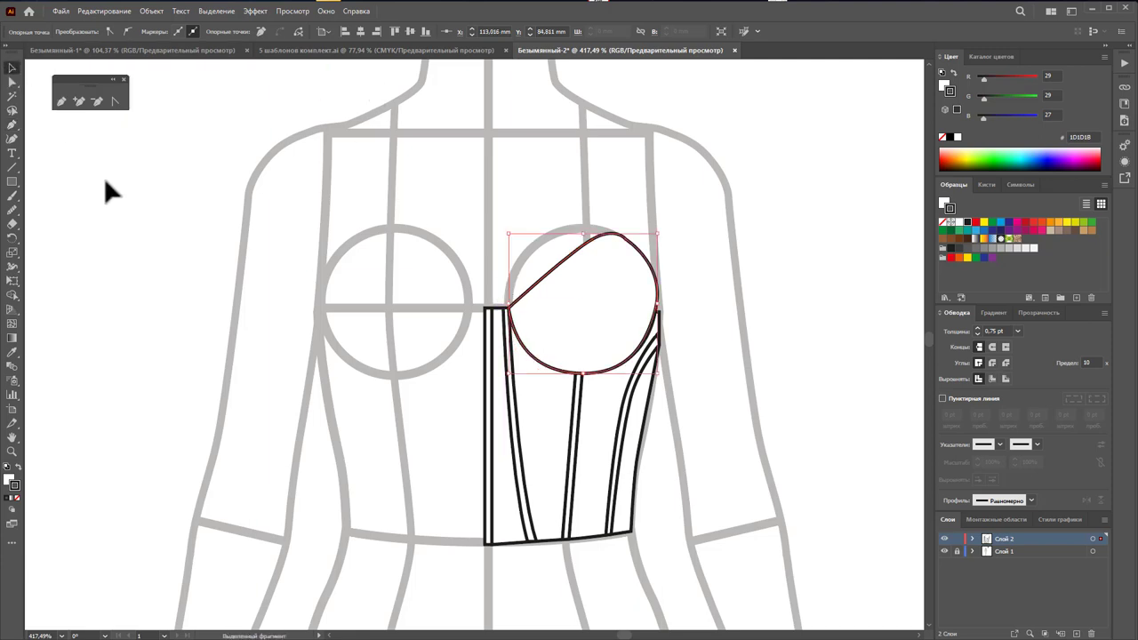
click(109, 186)
click(62, 103)
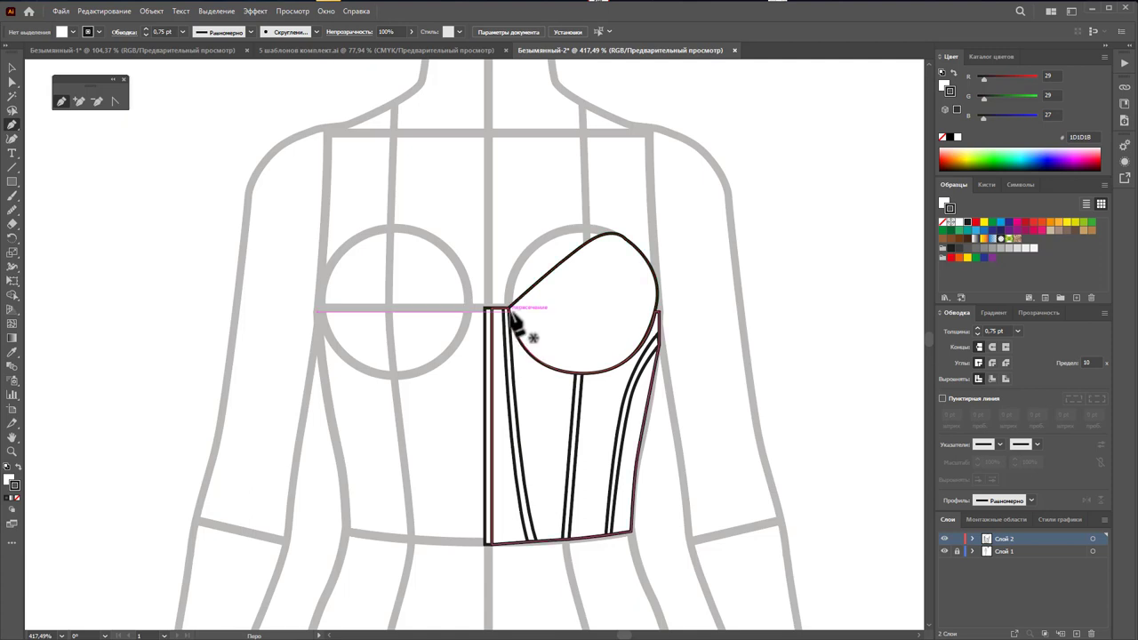
click(509, 311)
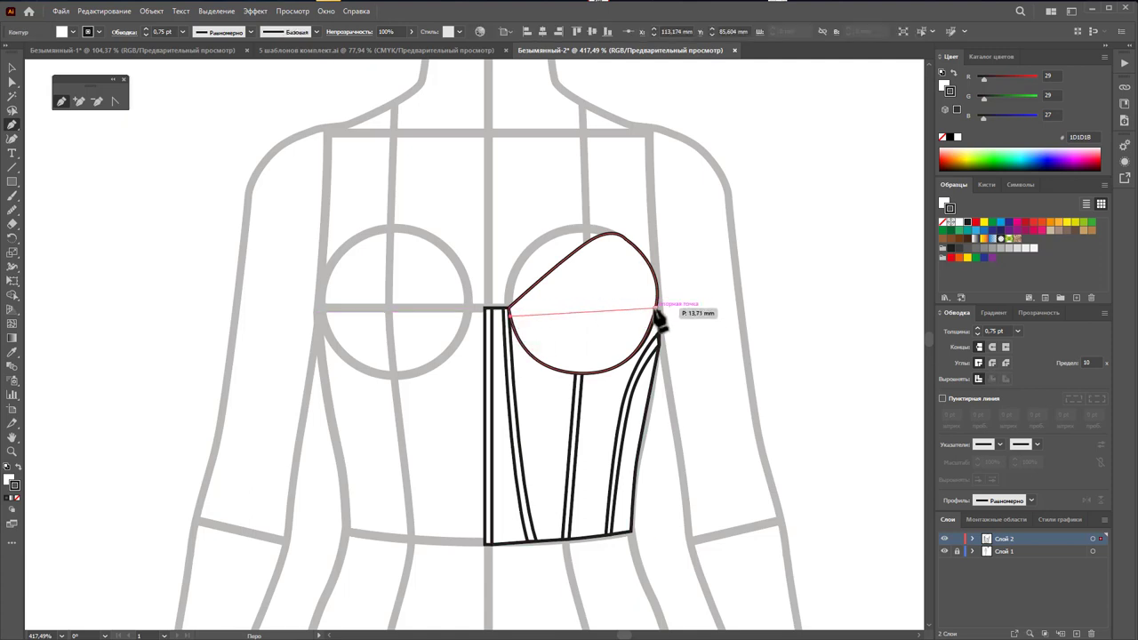
drag(656, 312, 704, 365)
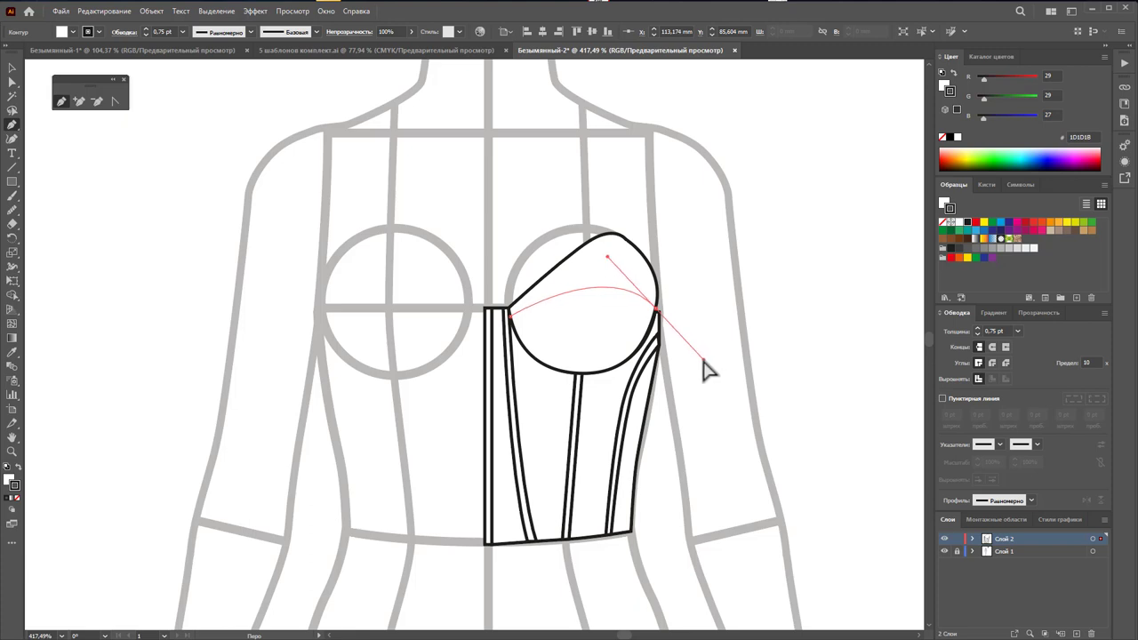
key(Escape)
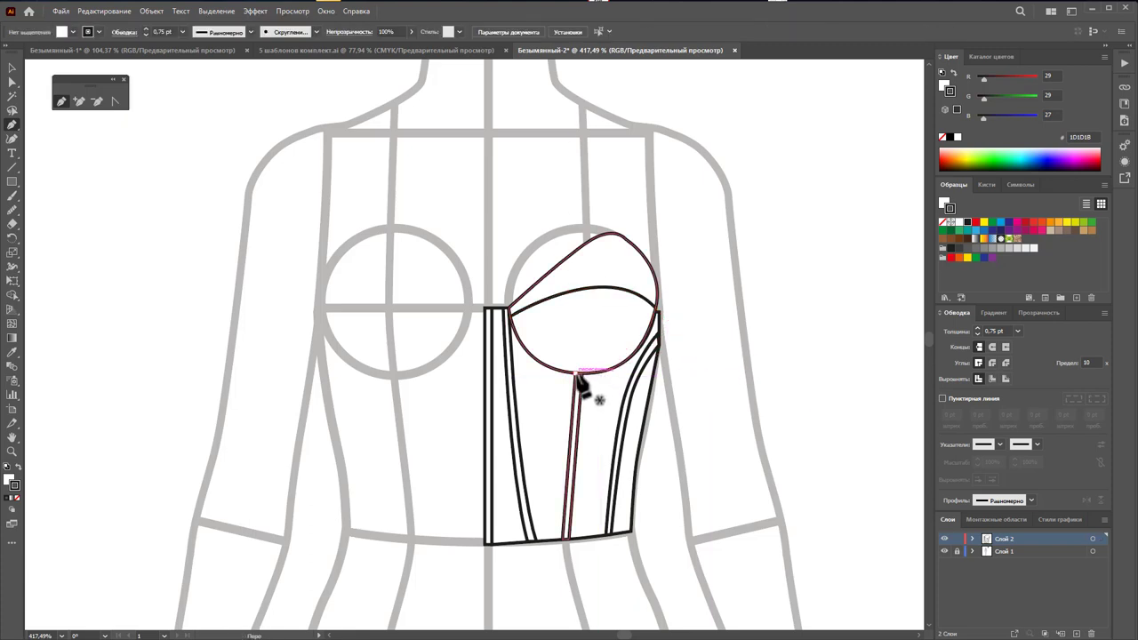
Step: Add a vertical curved cup seam flowing down into the centre boning
click(596, 288)
drag(582, 375, 562, 428)
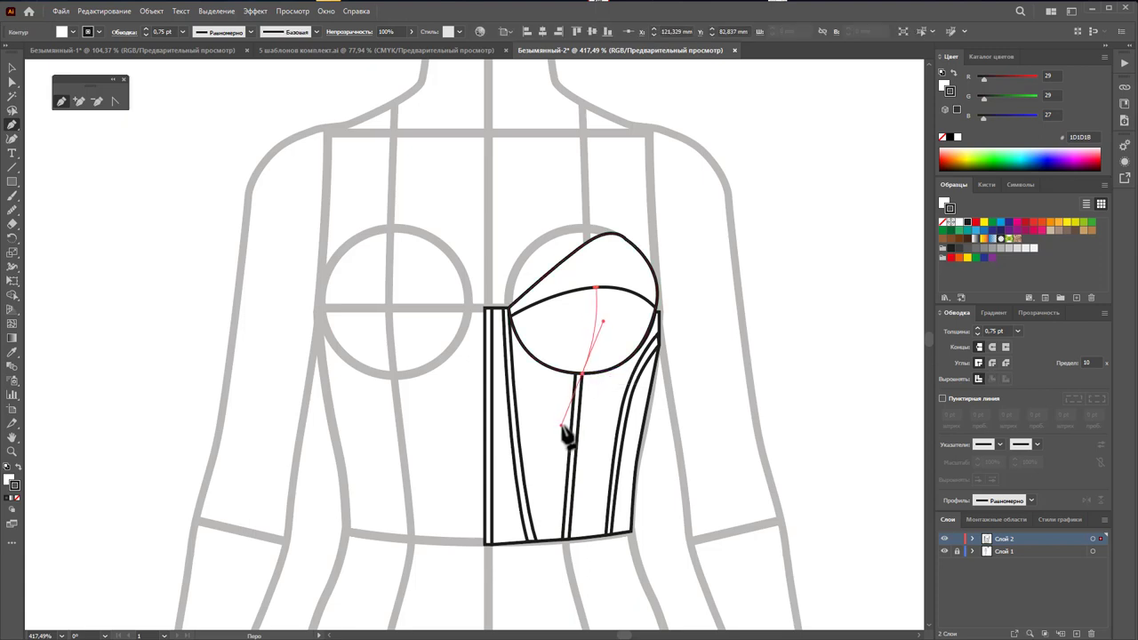
key(Escape)
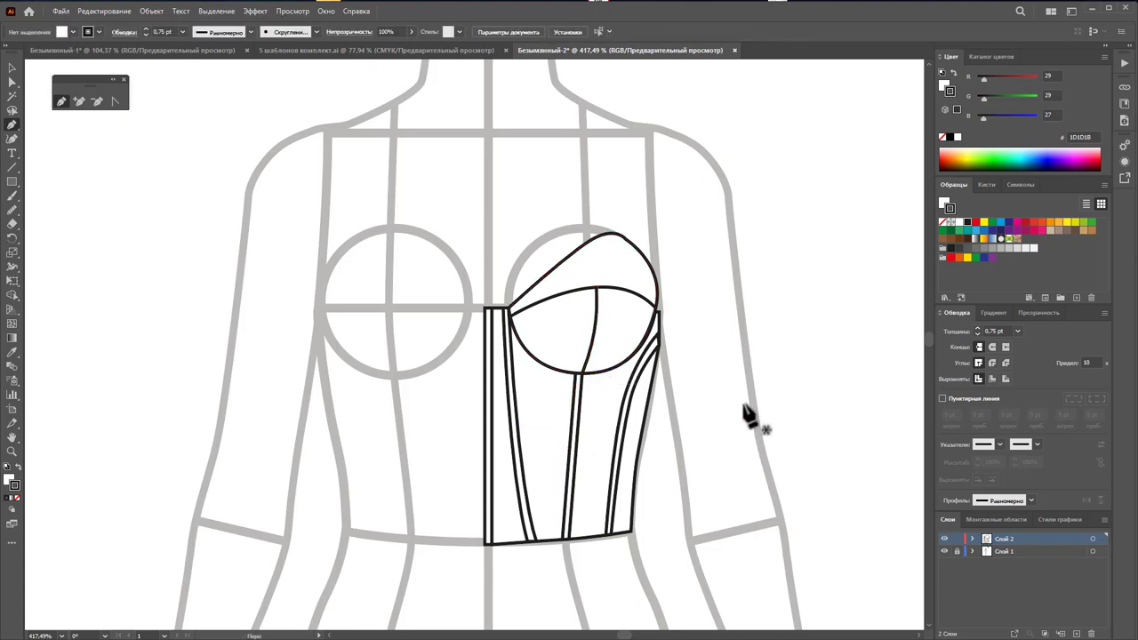
scroll(760, 368, up, 1)
scroll(762, 373, up, 1)
Step: Draw the shoulder strap's first closed outline from the cup top up to the shoulder
click(621, 277)
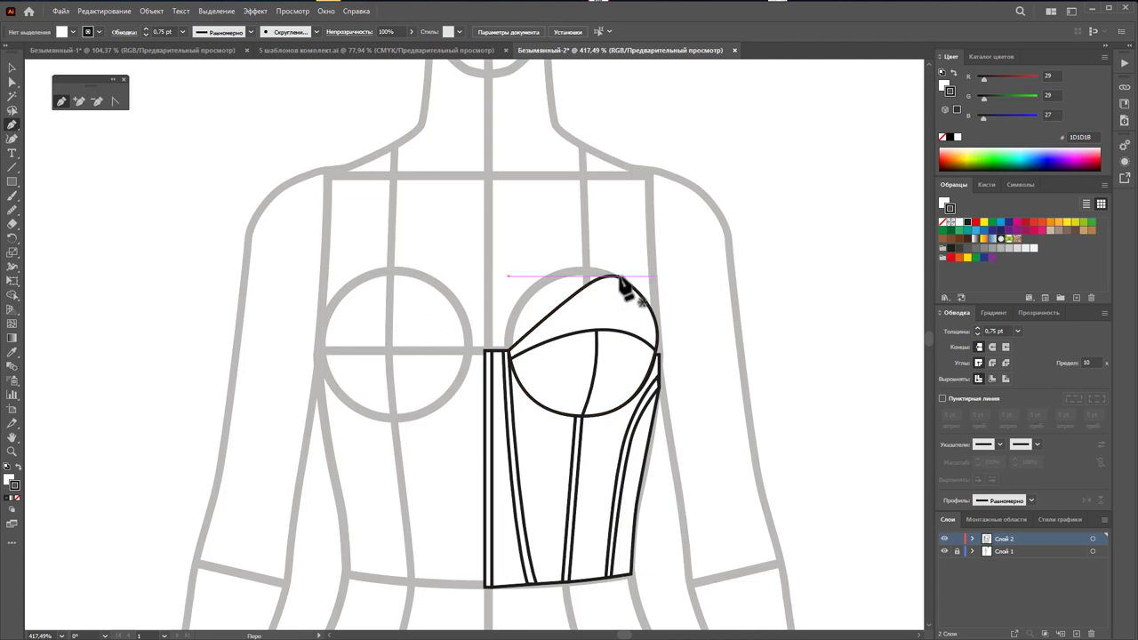
click(620, 160)
click(625, 164)
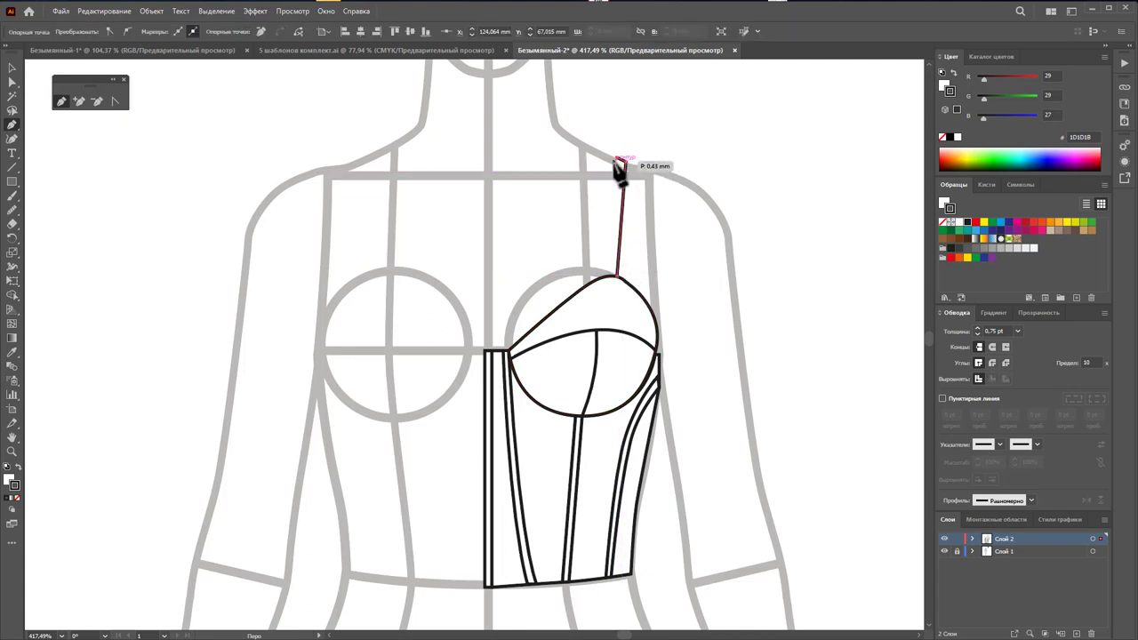
click(615, 279)
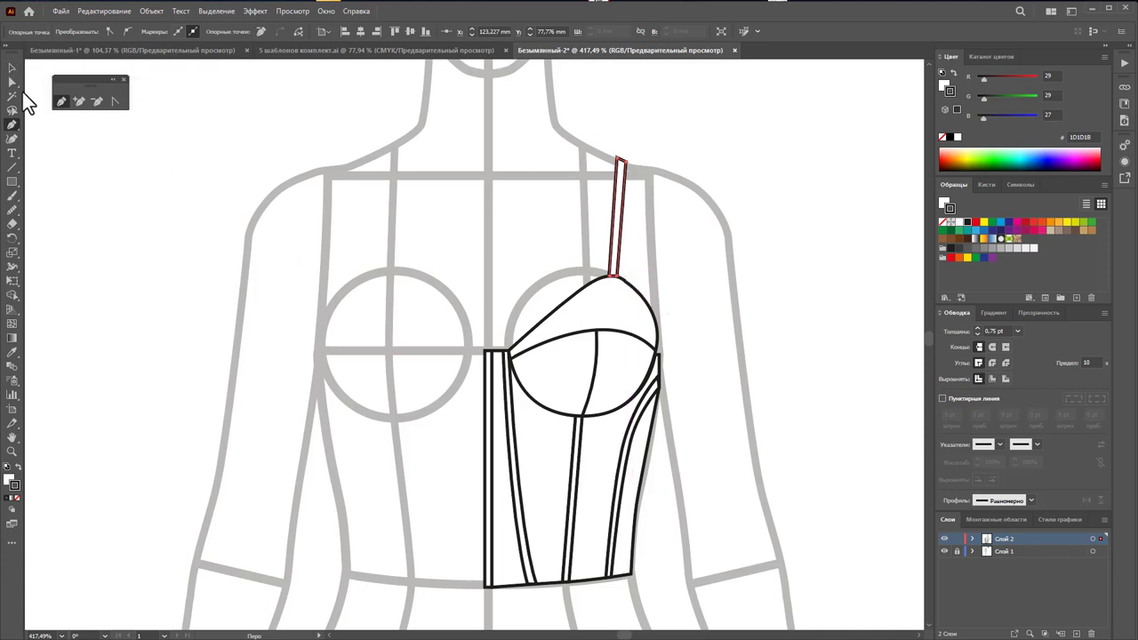
click(11, 68)
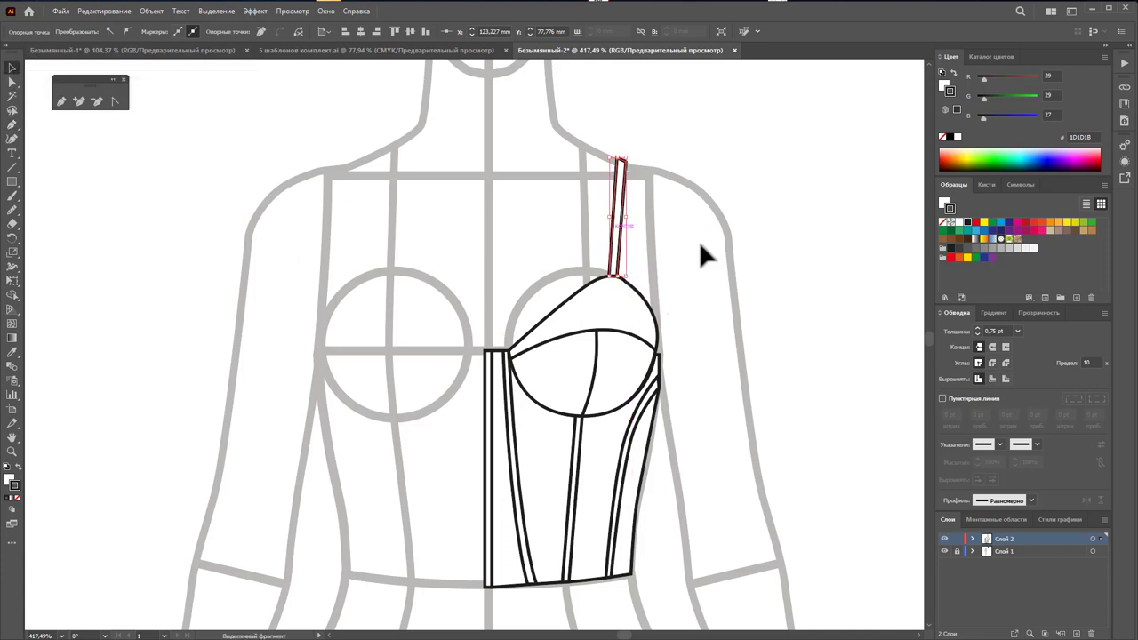
click(700, 252)
Step: Add the strap's second edge as a closed shape from shoulder down to the cup
click(70, 101)
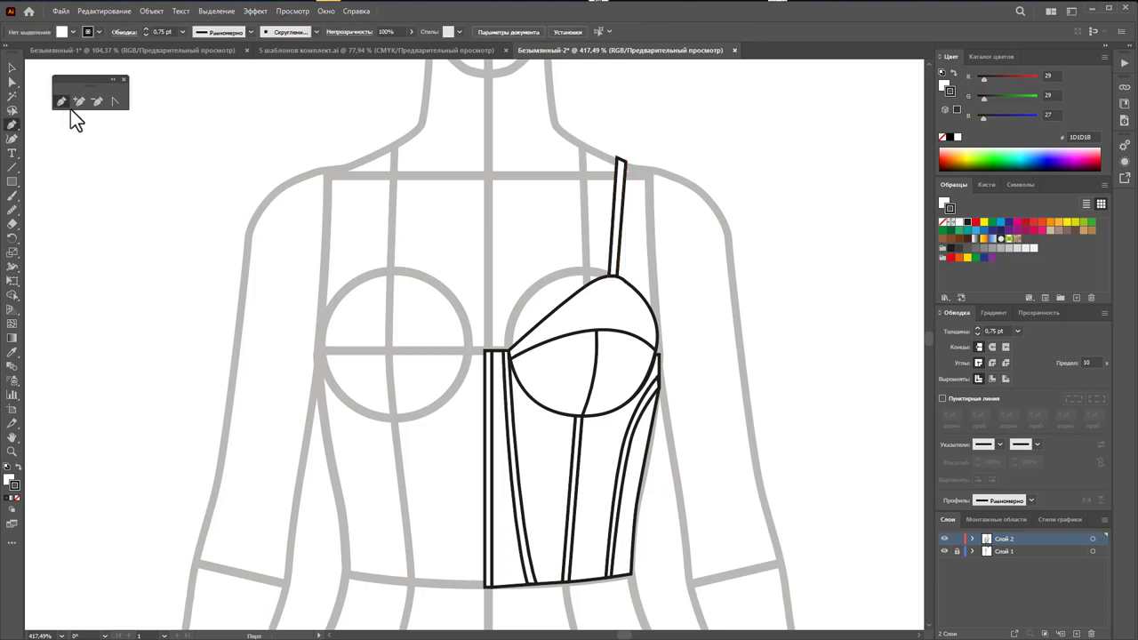
click(617, 160)
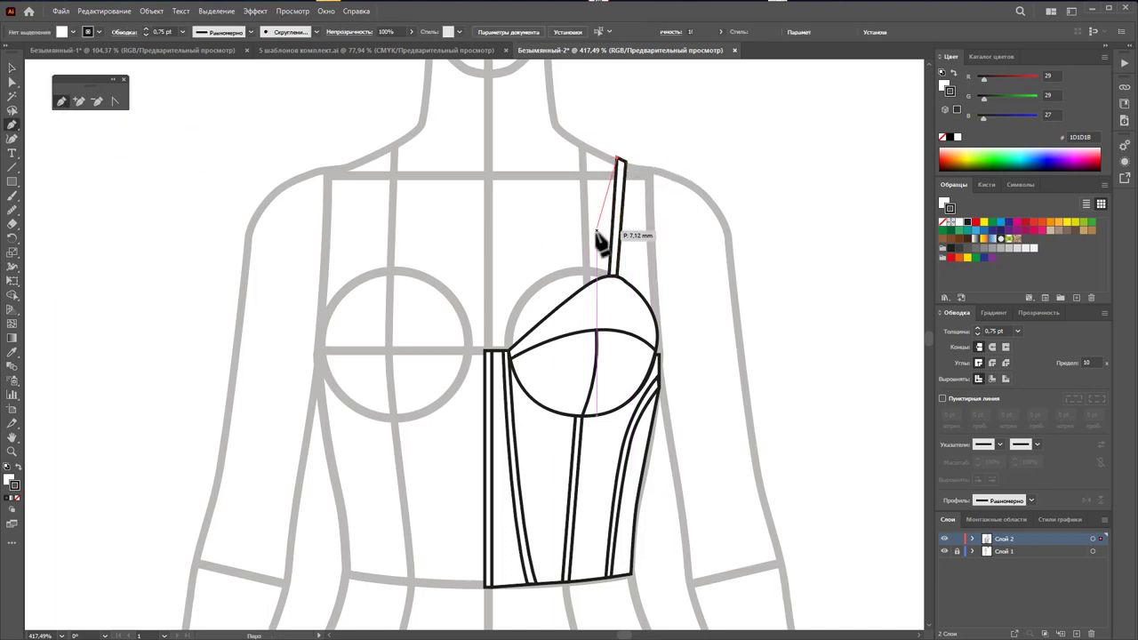
click(587, 283)
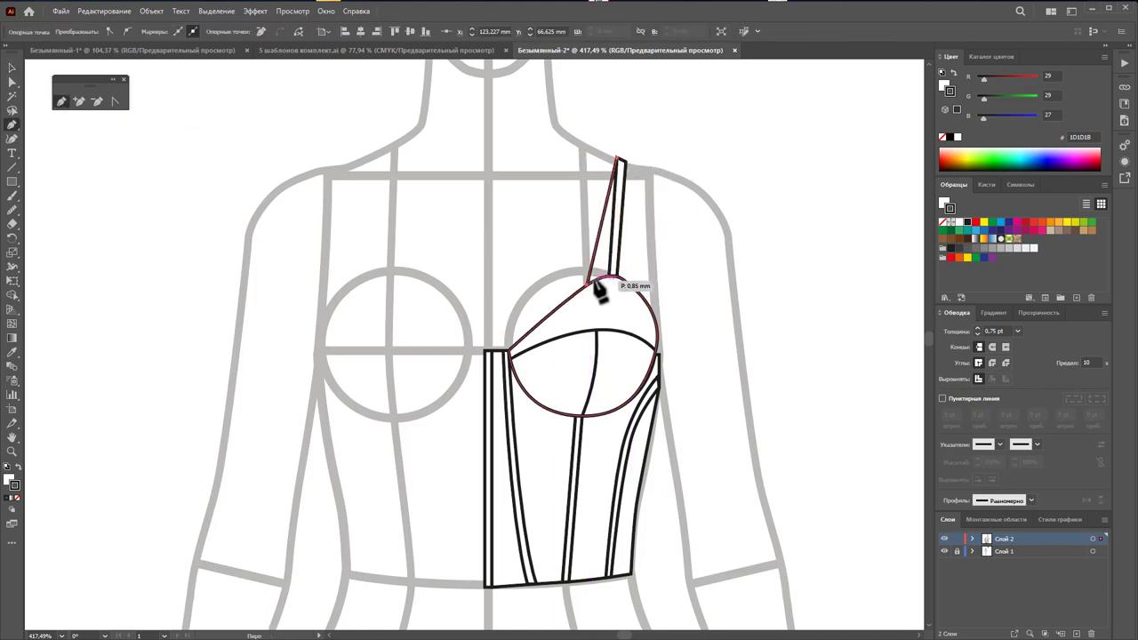
click(619, 160)
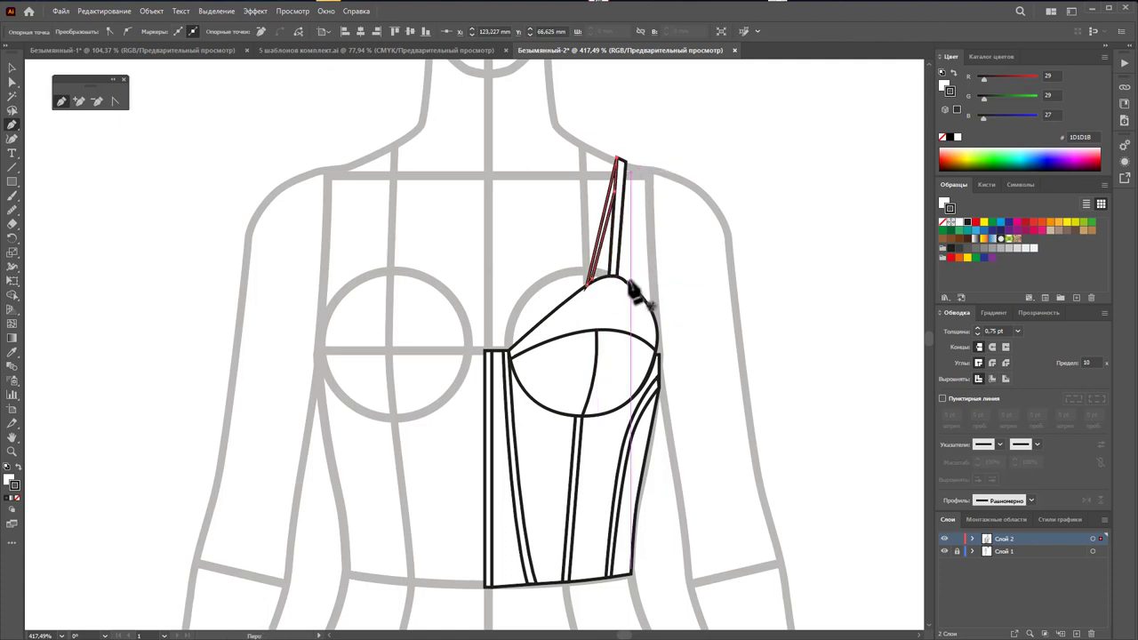
Step: Select the cup outline and smooth its upper curve with the Smooth tool
click(13, 81)
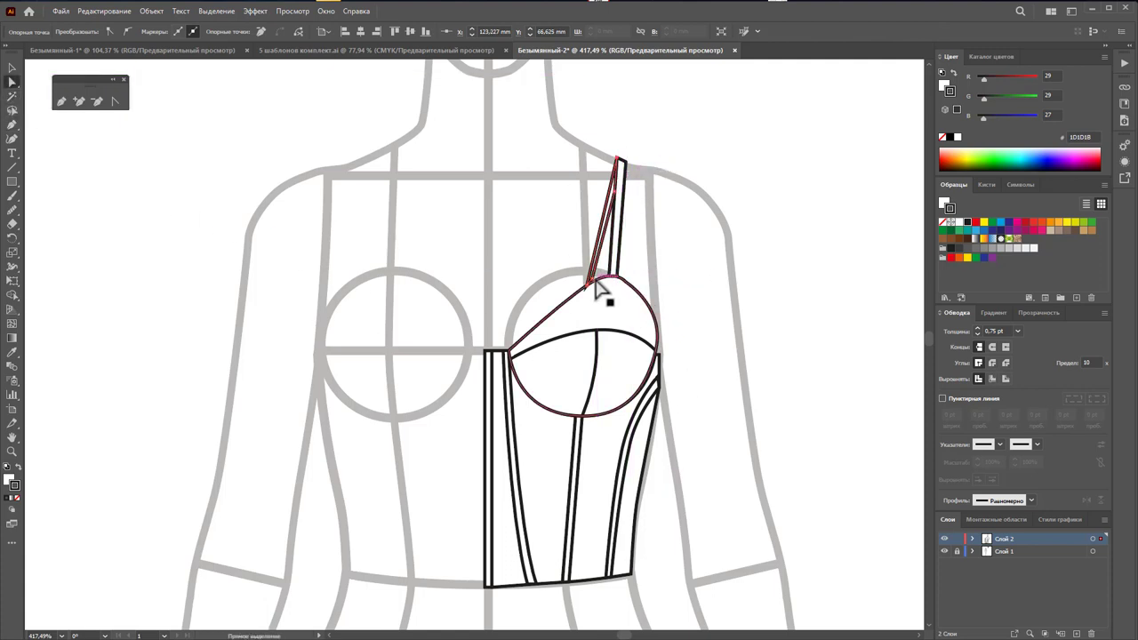
click(581, 243)
click(601, 262)
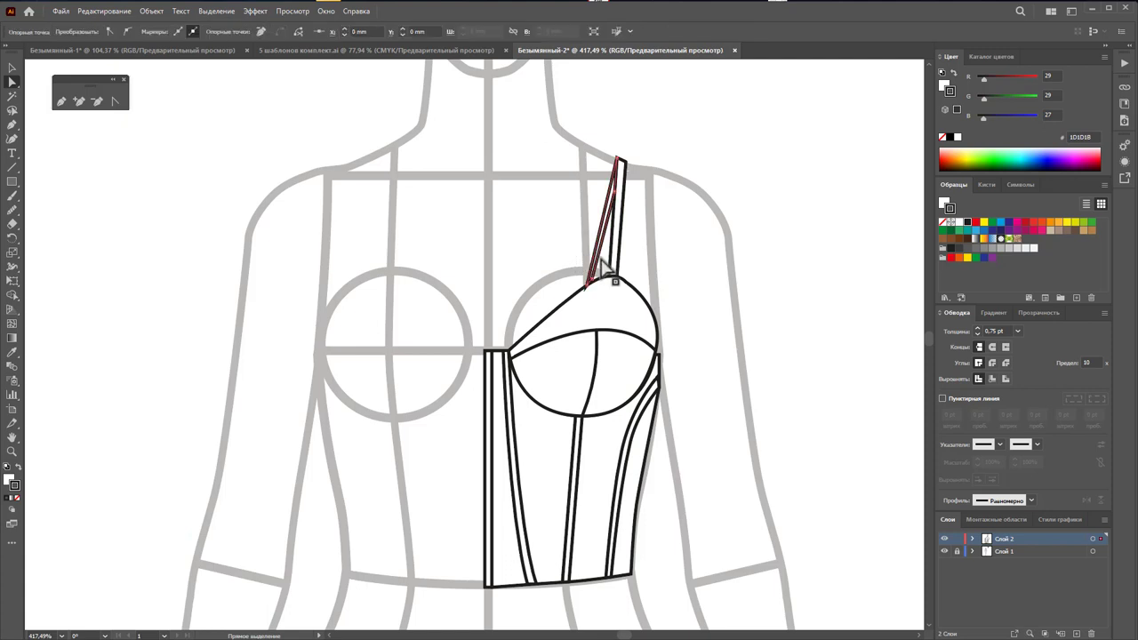
click(605, 278)
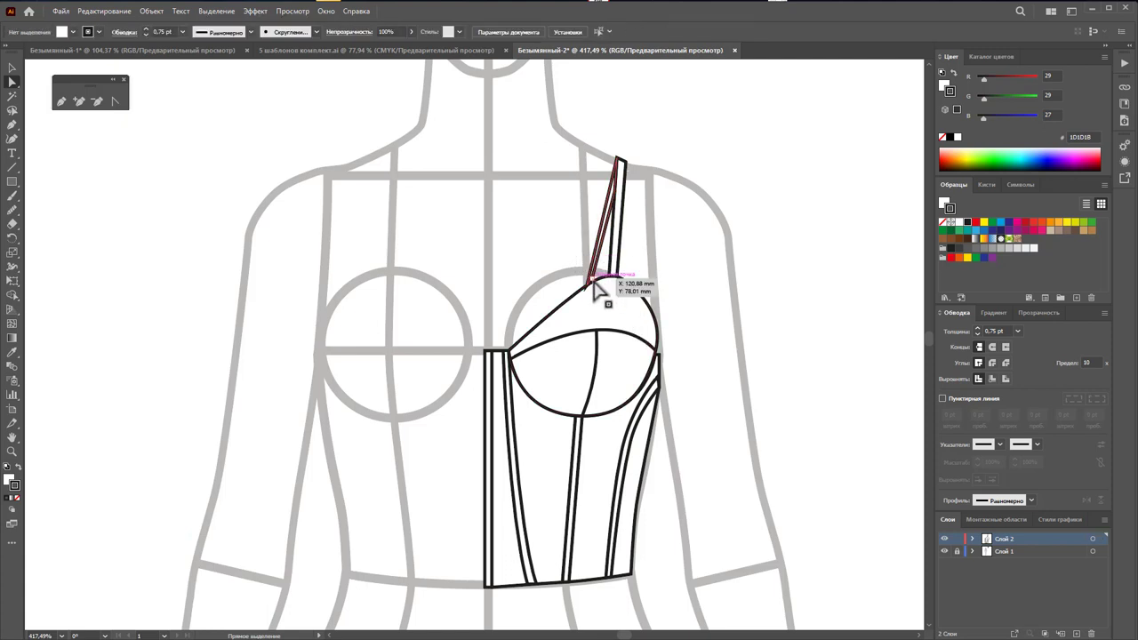
click(591, 284)
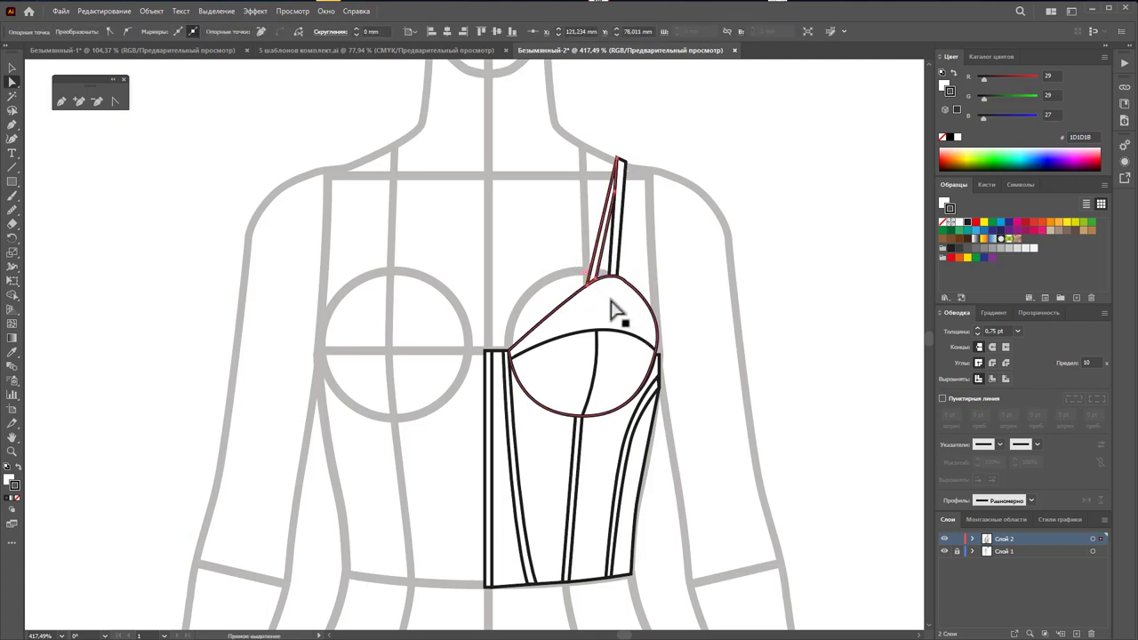
click(685, 444)
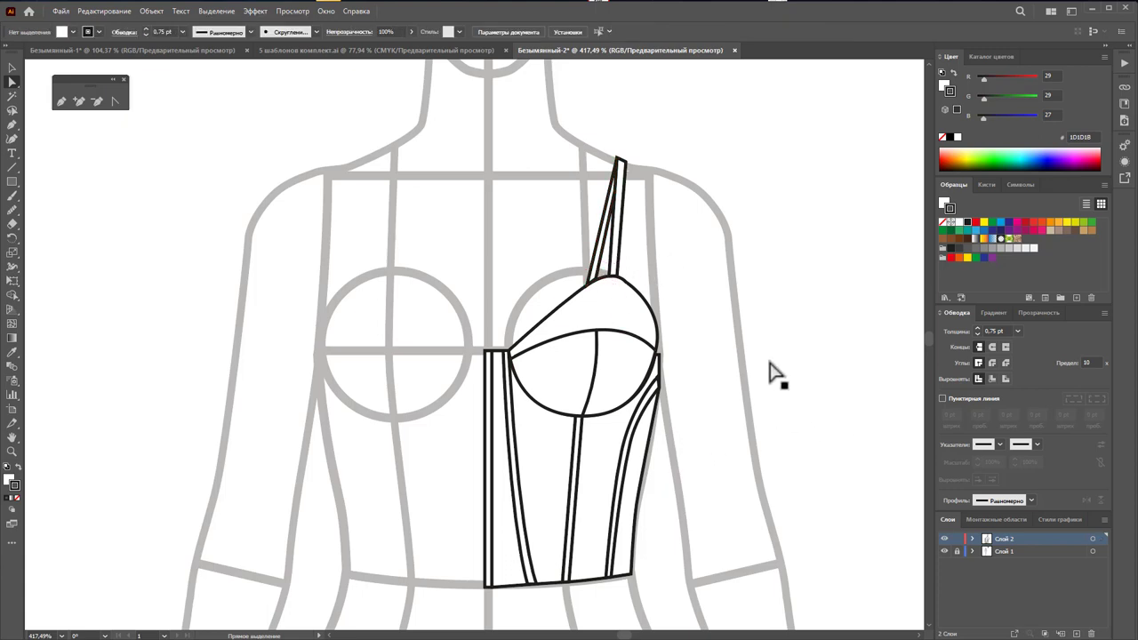
click(633, 302)
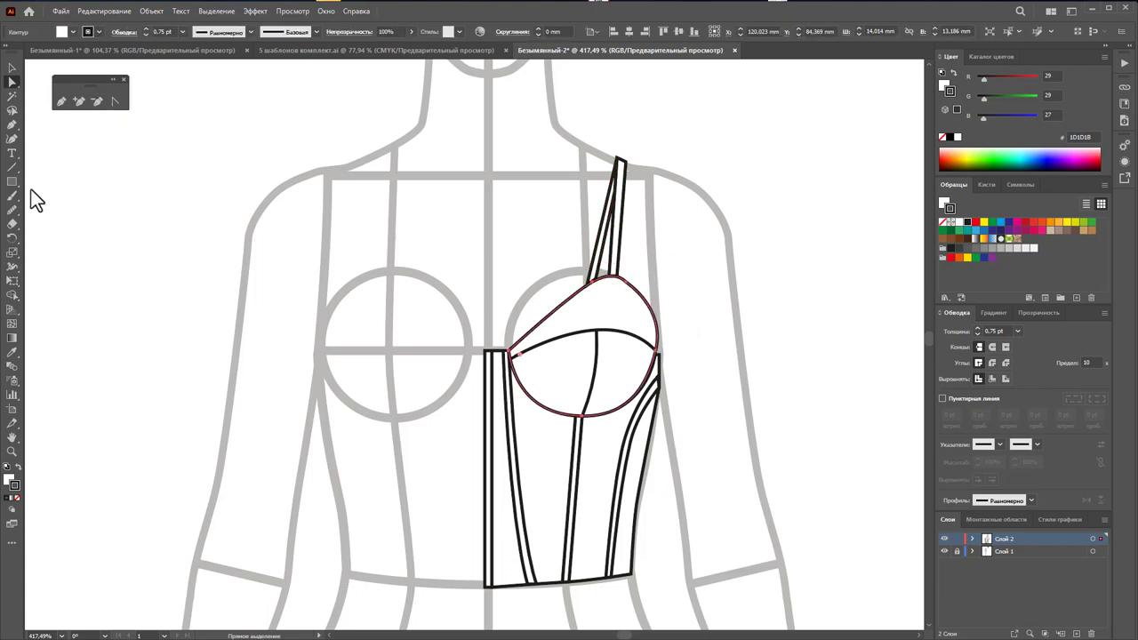
click(11, 213)
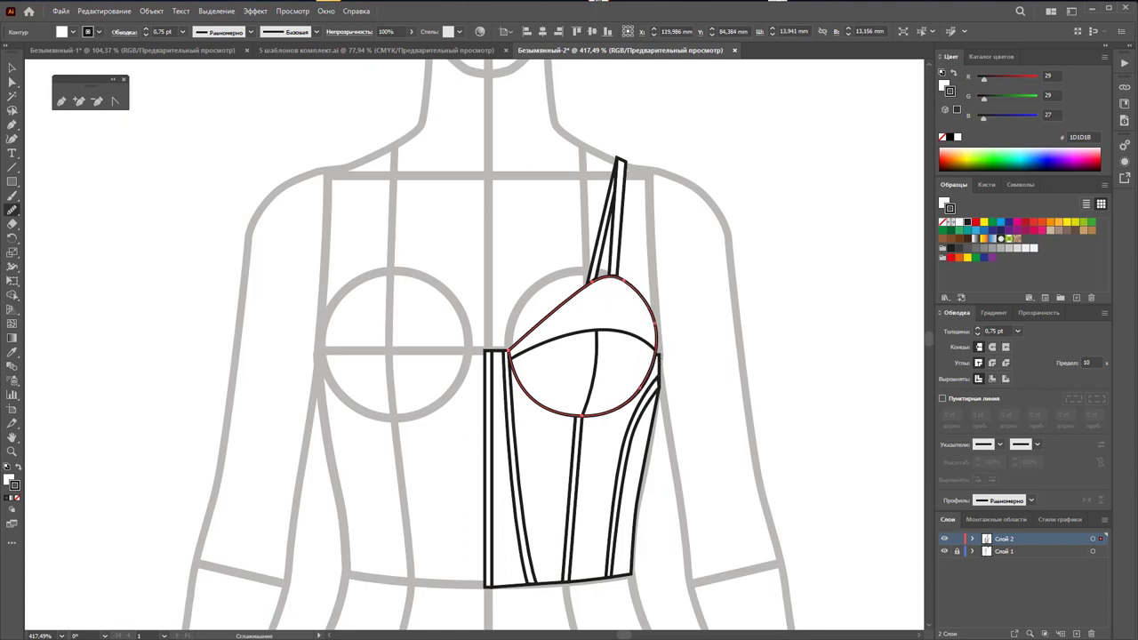
click(10, 69)
click(728, 347)
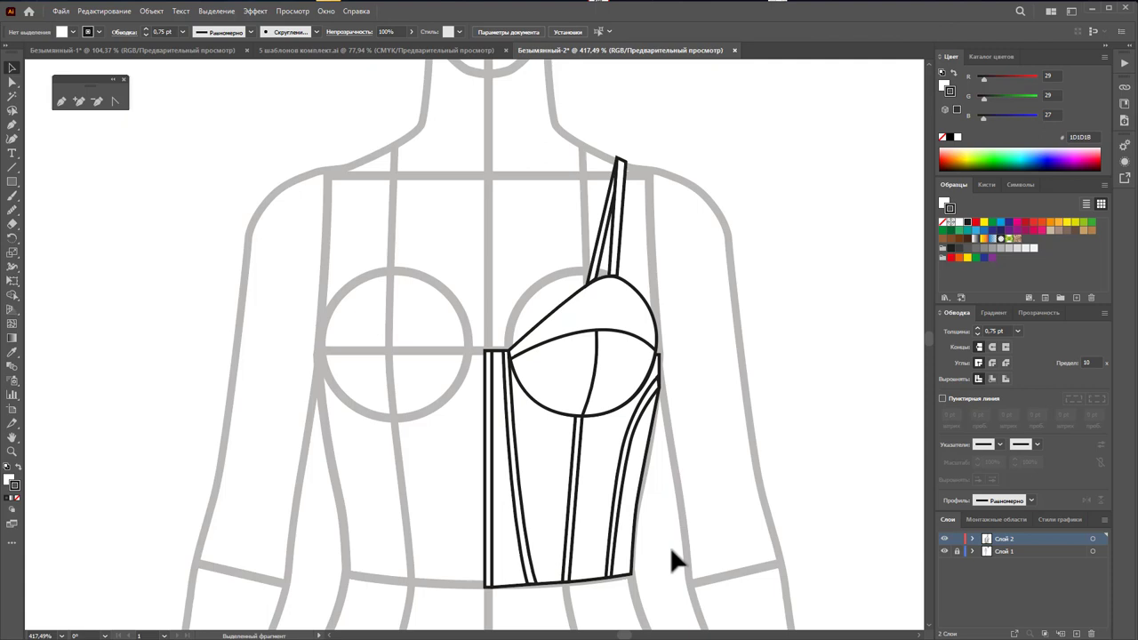
scroll(681, 552, down, 1)
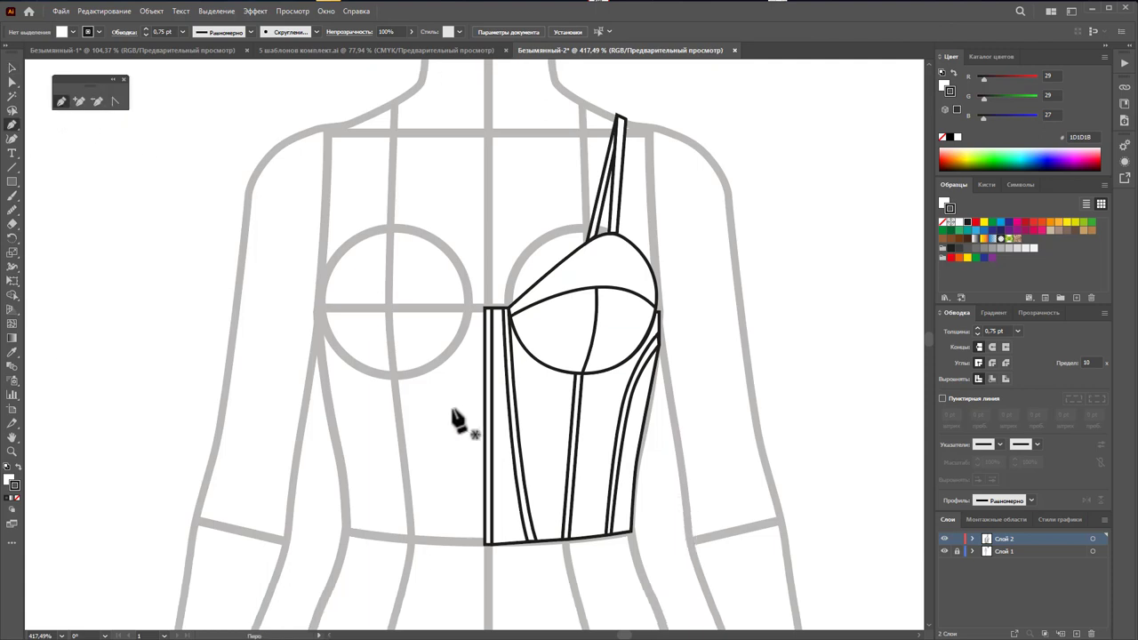
Step: Draw a closed four-point waistband along the bodice's bottom edge
click(488, 537)
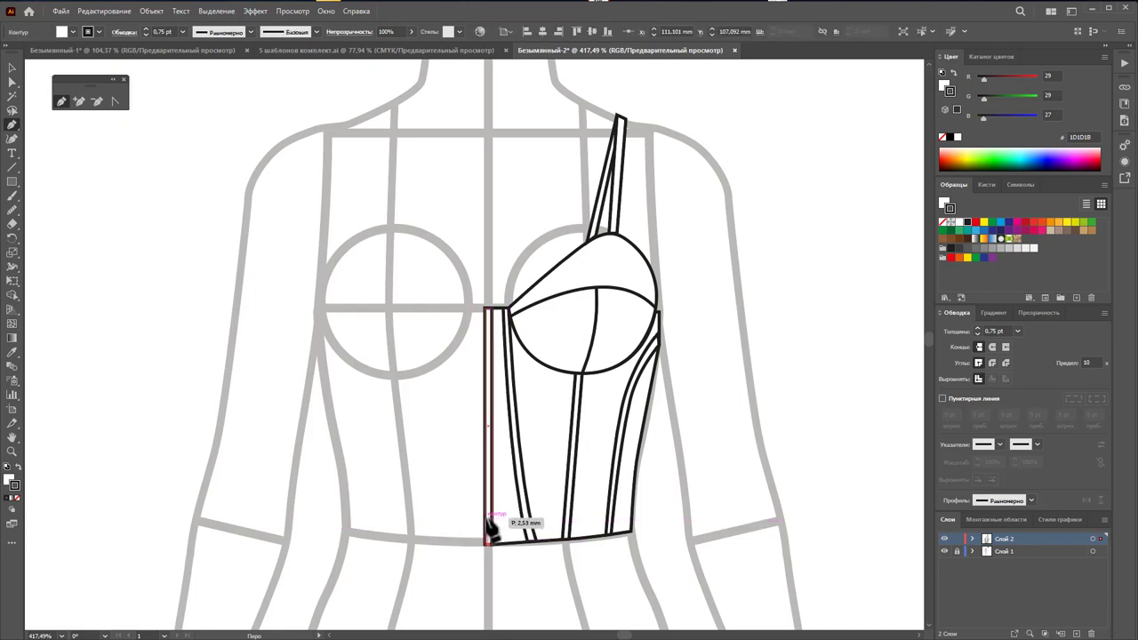
click(489, 535)
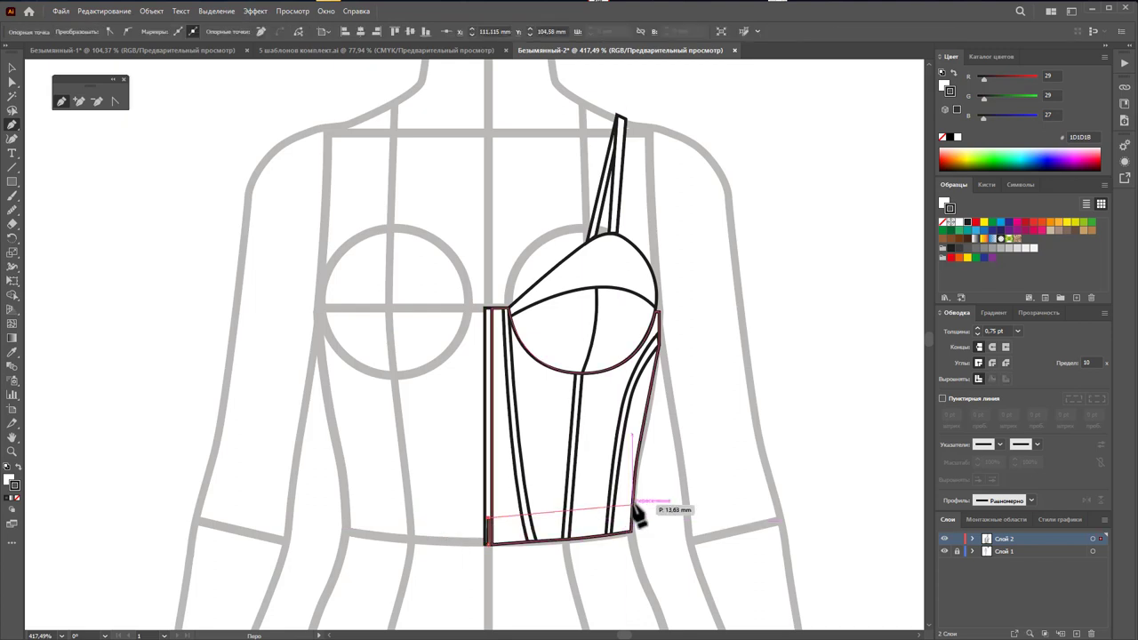
click(632, 507)
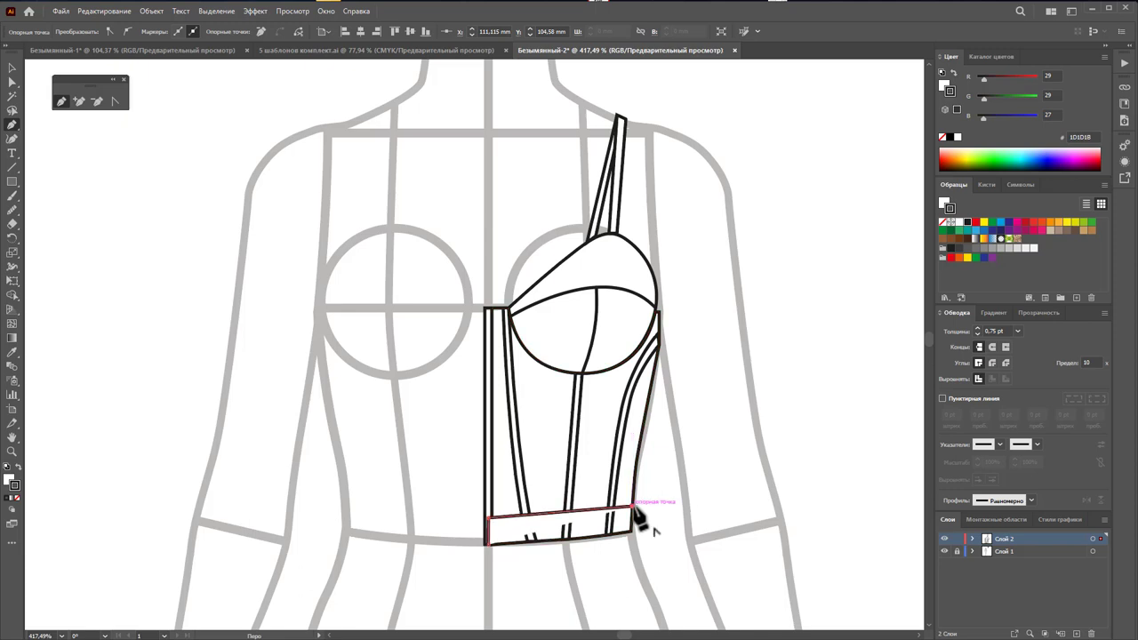
click(632, 537)
click(489, 539)
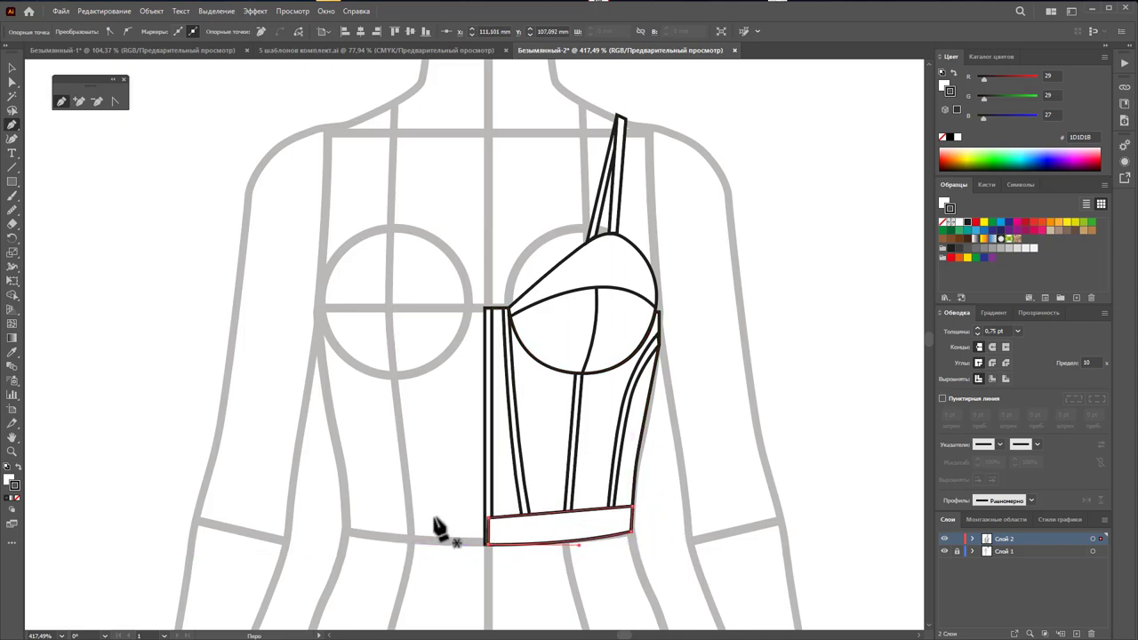
Step: Curve the waistband's right corner and select the whole half-bodice
click(114, 101)
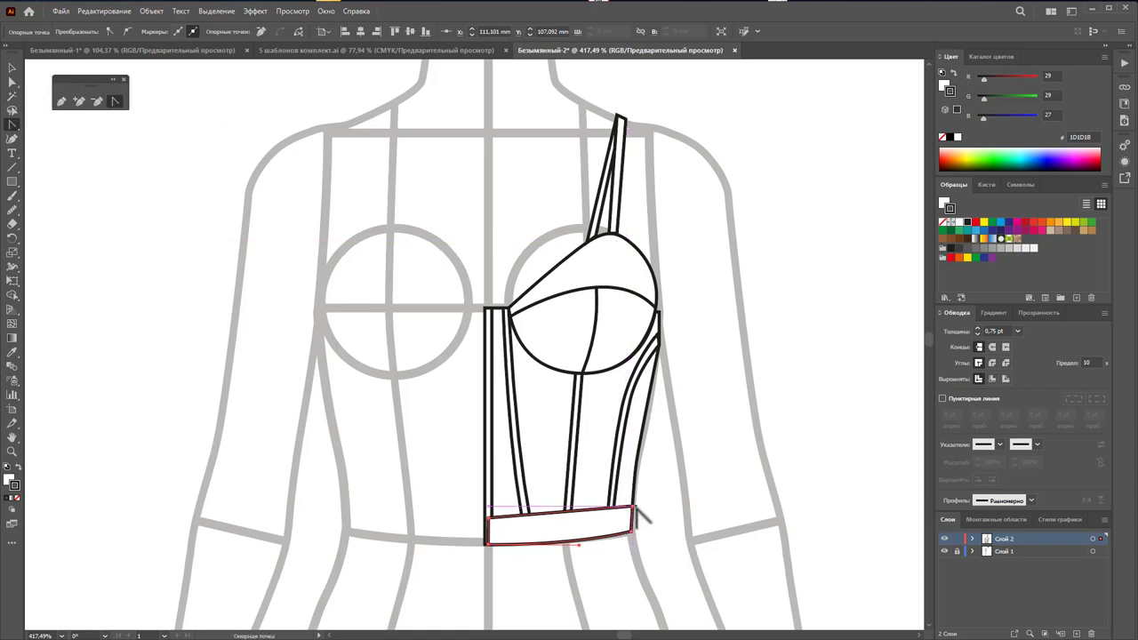
drag(632, 507, 676, 505)
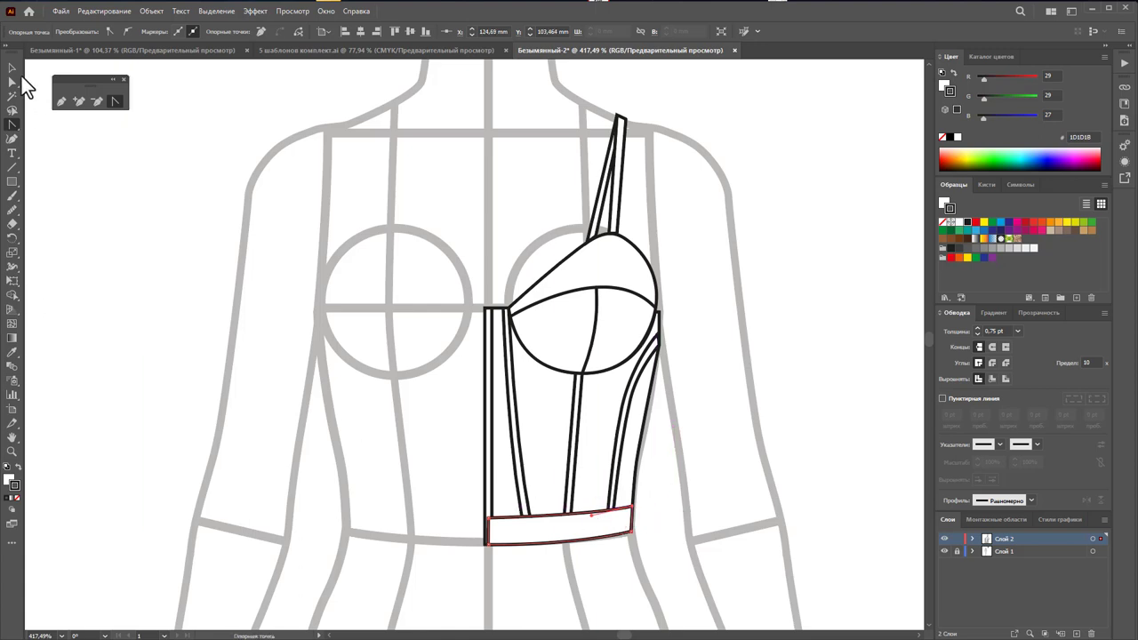
click(12, 69)
mouse_move(724, 590)
mouse_down()
mouse_move(513, 71)
mouse_move(499, 74)
mouse_up()
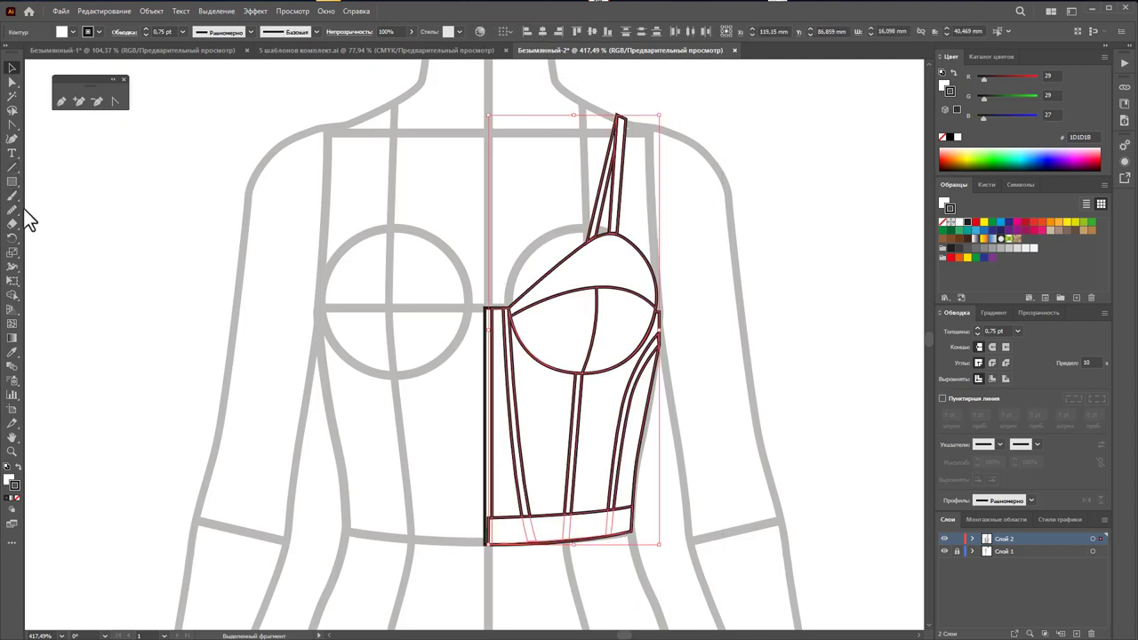
Step: Reflect a copy of the half-bodice across the centre line onto the left side
drag(12, 239, 40, 247)
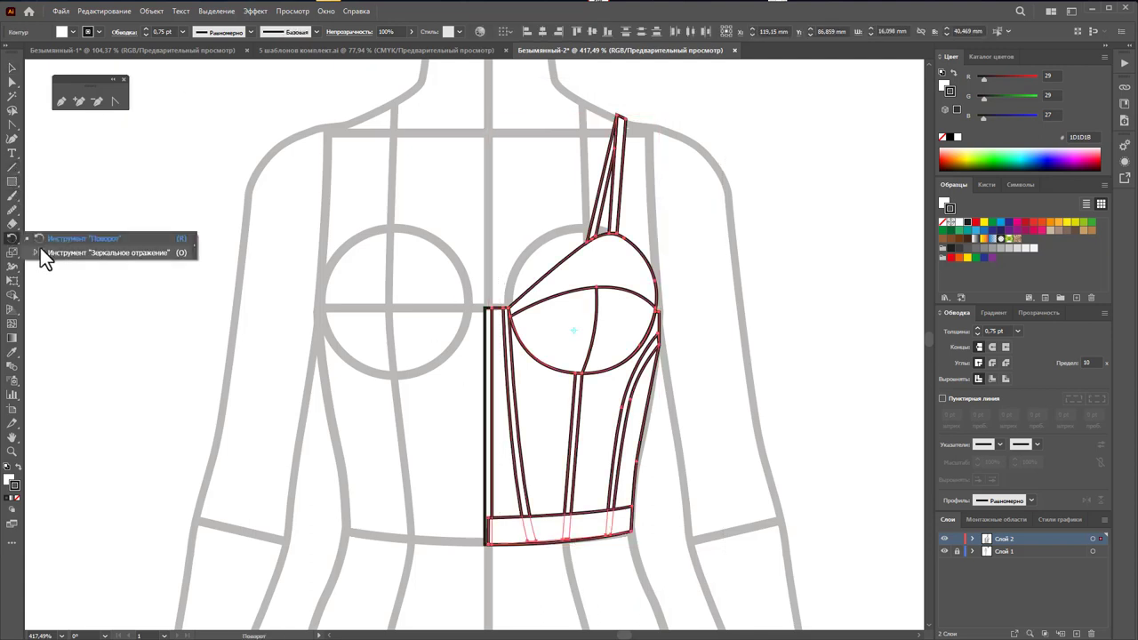
click(489, 309)
mouse_move(539, 338)
mouse_down()
mouse_move(342, 313)
mouse_move(345, 324)
mouse_up()
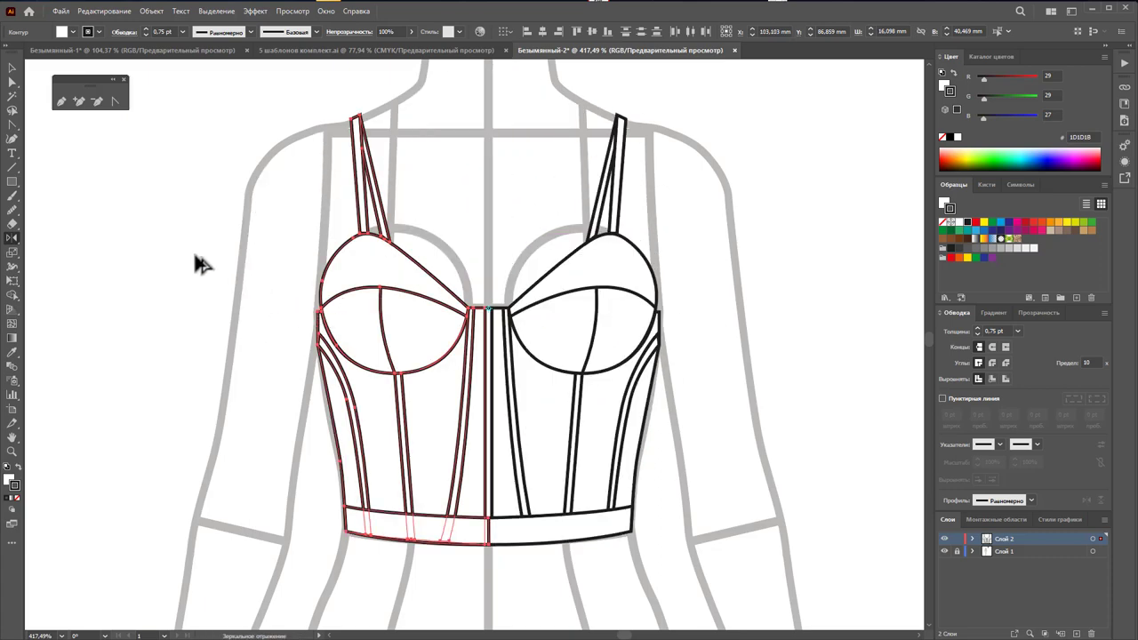
click(13, 69)
click(773, 437)
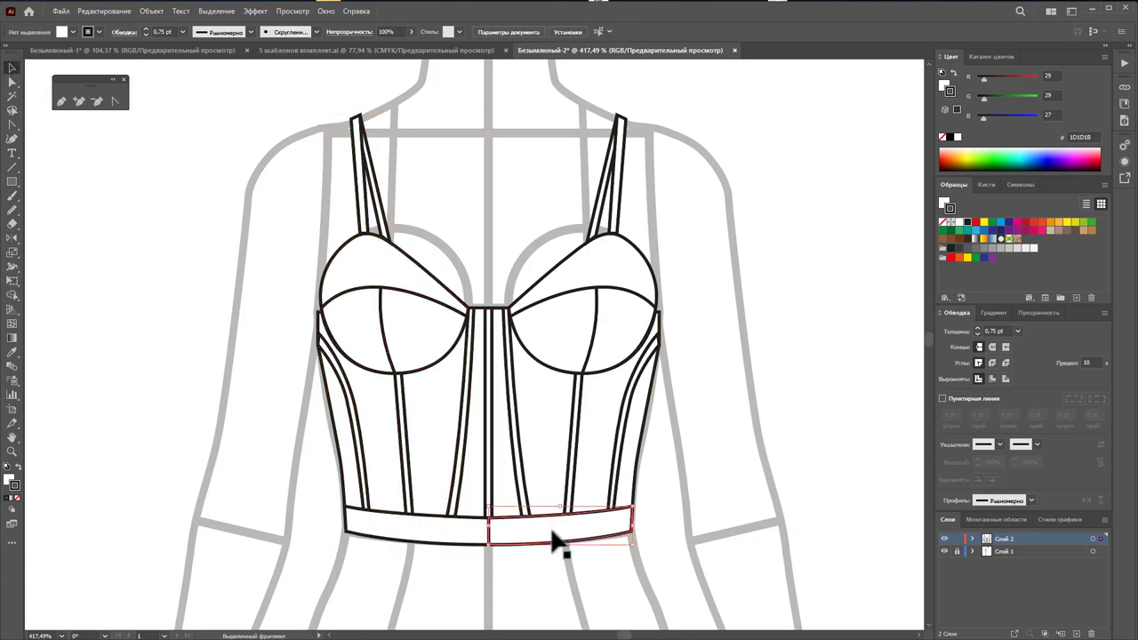
Step: Merge the two waistband halves into one band with Pathfinder Unite
drag(554, 533, 468, 538)
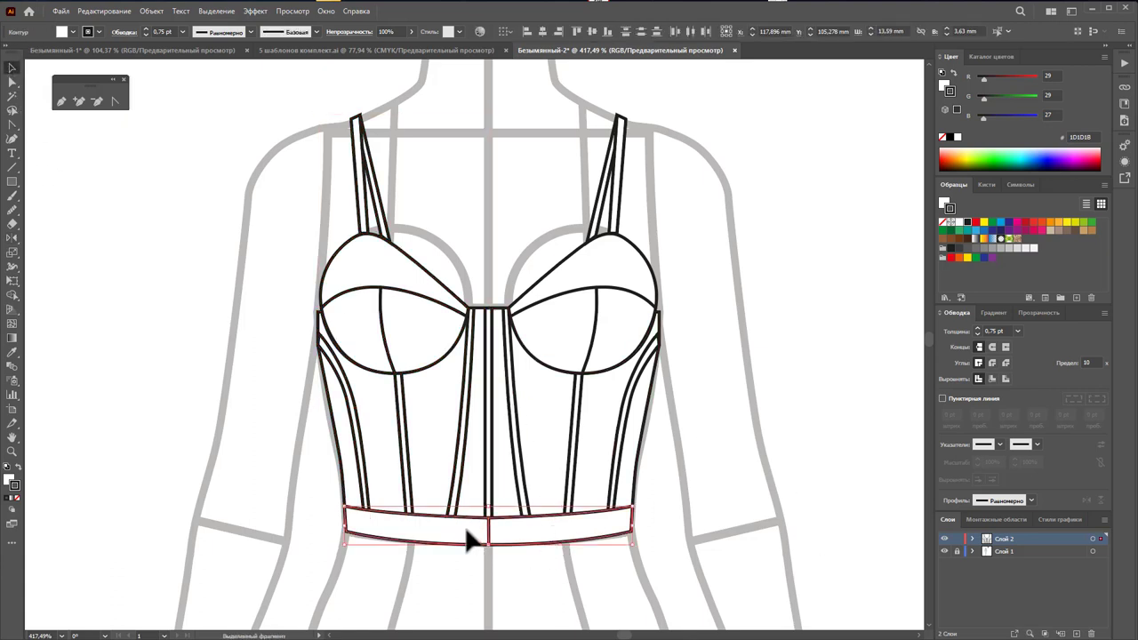
click(326, 11)
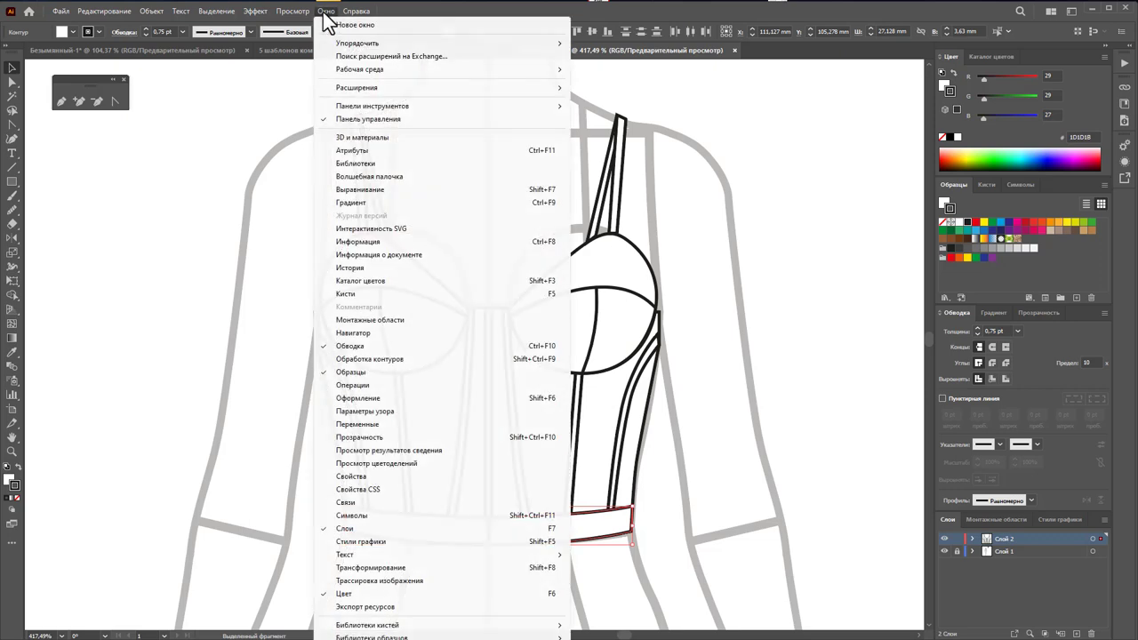
click(487, 360)
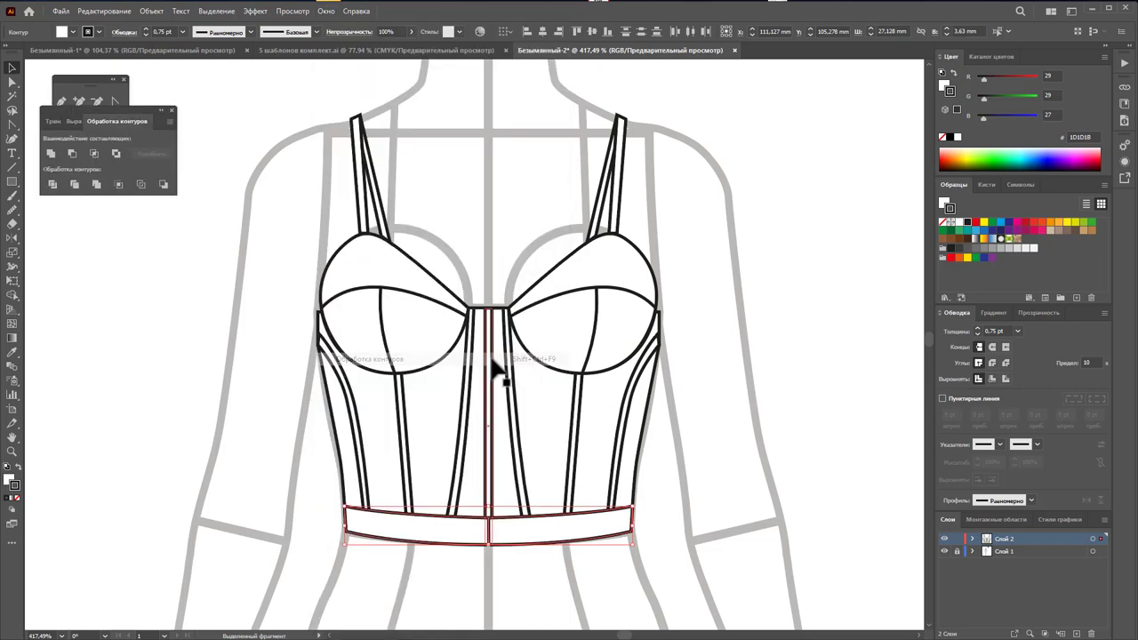
click(50, 152)
drag(96, 116, 826, 115)
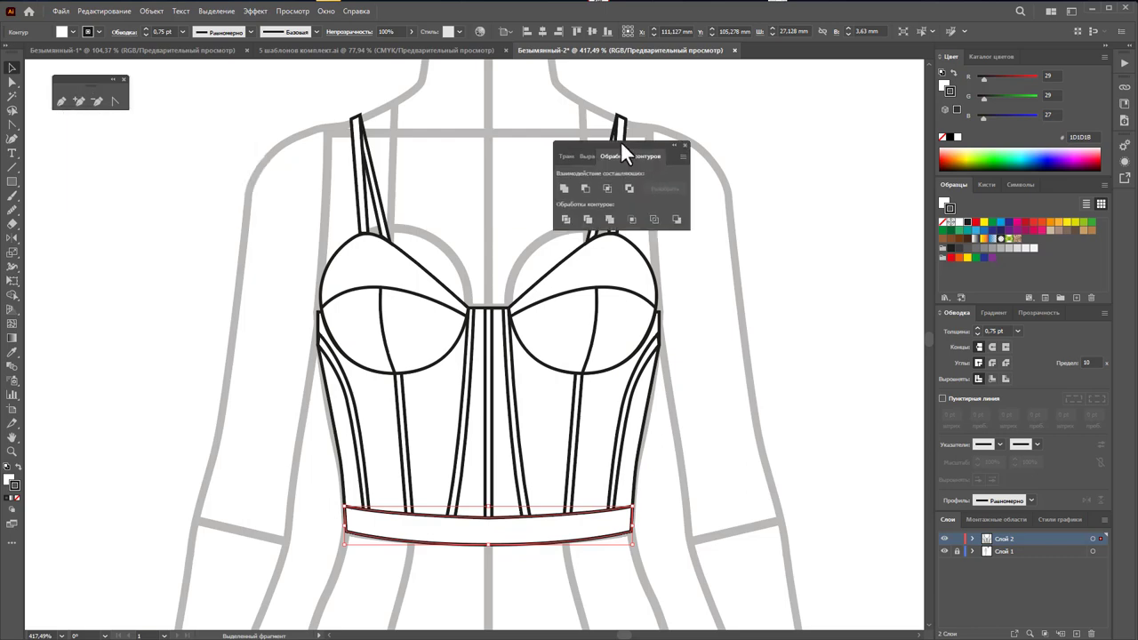
click(808, 298)
Step: Zoom in on the bodice and nudge its right and left side points upward
key(z)
alt+click(568, 457)
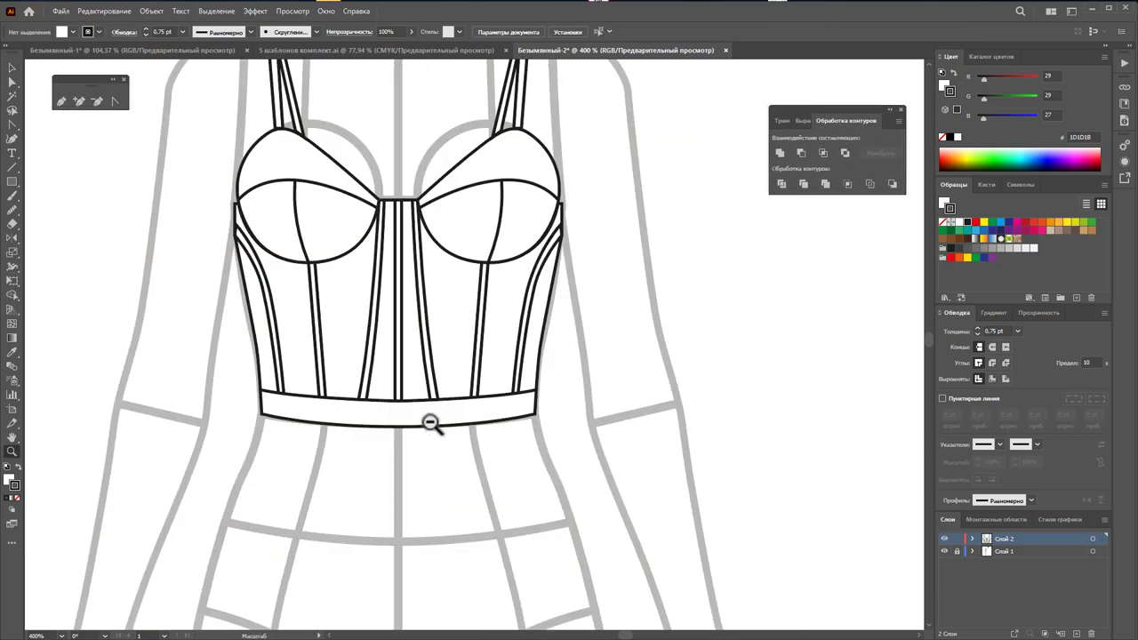
alt+click(432, 419)
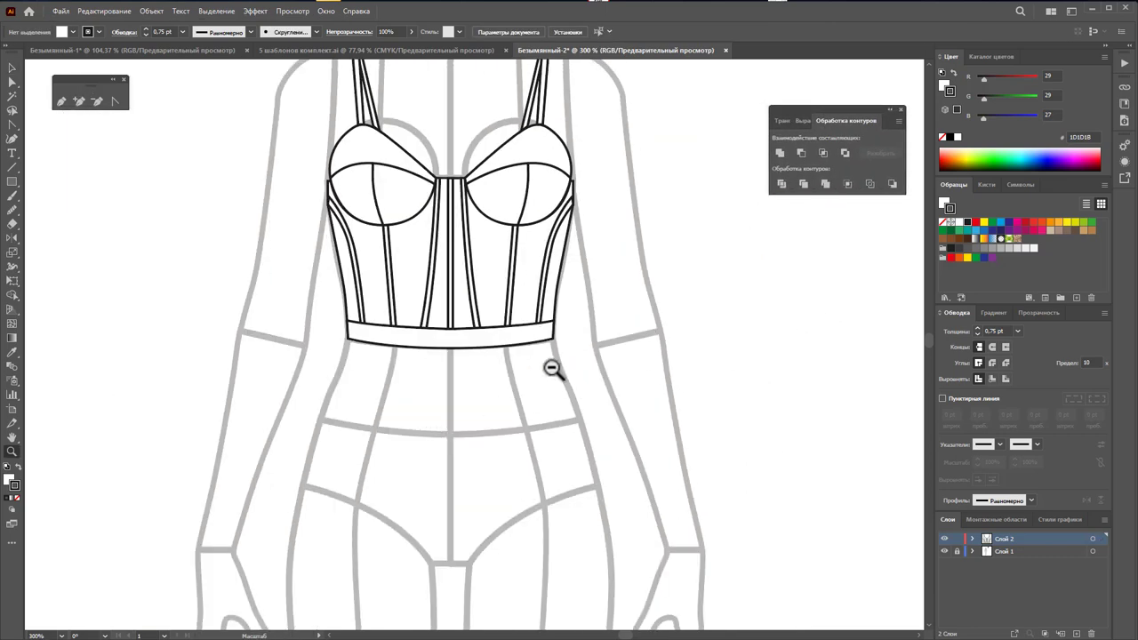
click(608, 211)
click(592, 208)
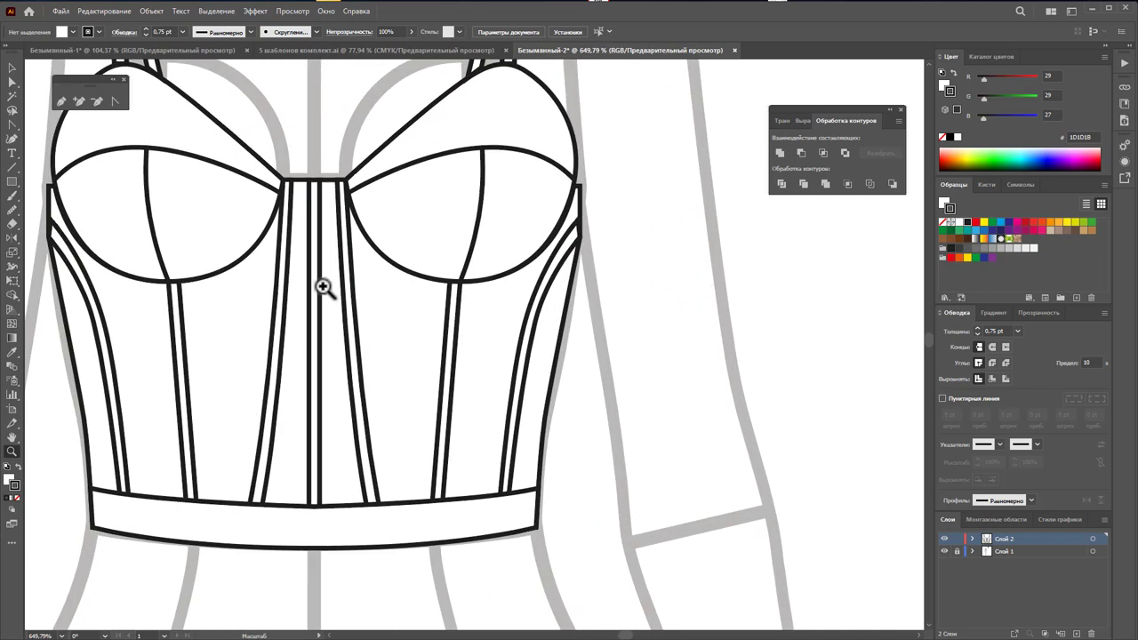
scroll(326, 284, up, 1)
drag(585, 233, 576, 215)
mouse_move(50, 234)
mouse_down()
mouse_move(57, 201)
mouse_move(53, 210)
mouse_up()
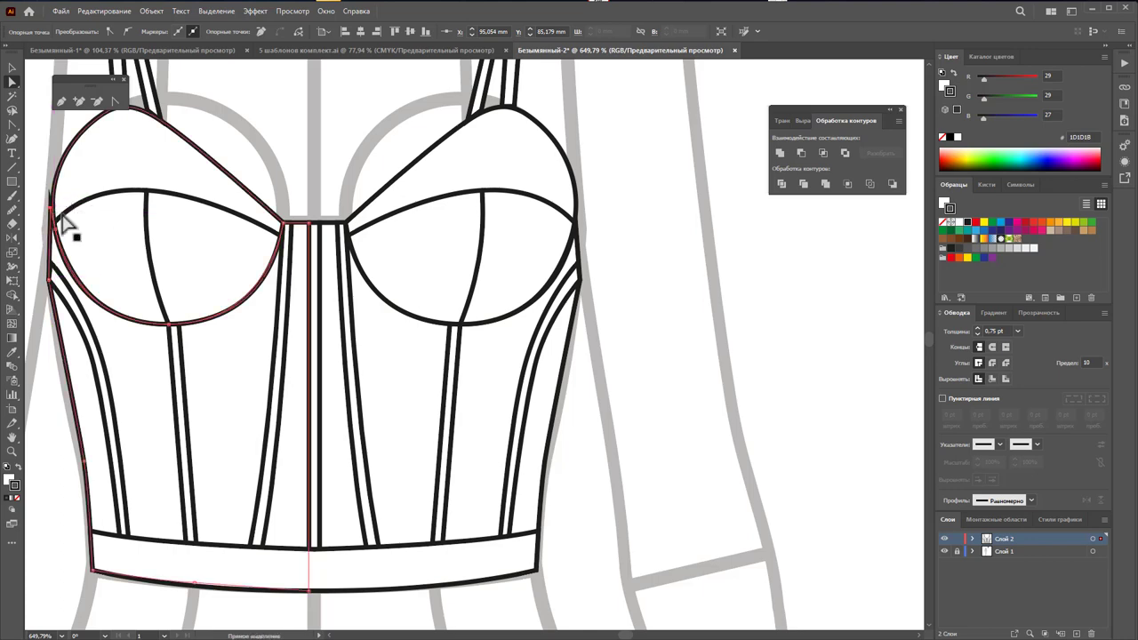
Step: Set the corset outline's stroke corners to Round Join
click(1003, 364)
click(628, 384)
click(570, 238)
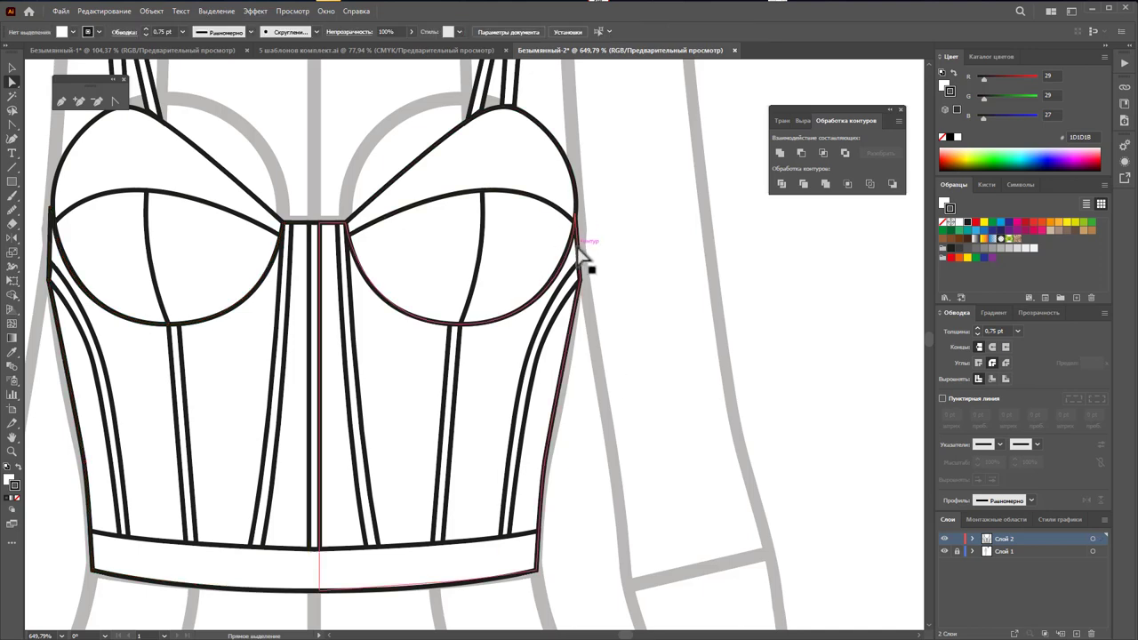
click(992, 362)
Step: Zoom out until the whole figure and artboard are in view
key(z)
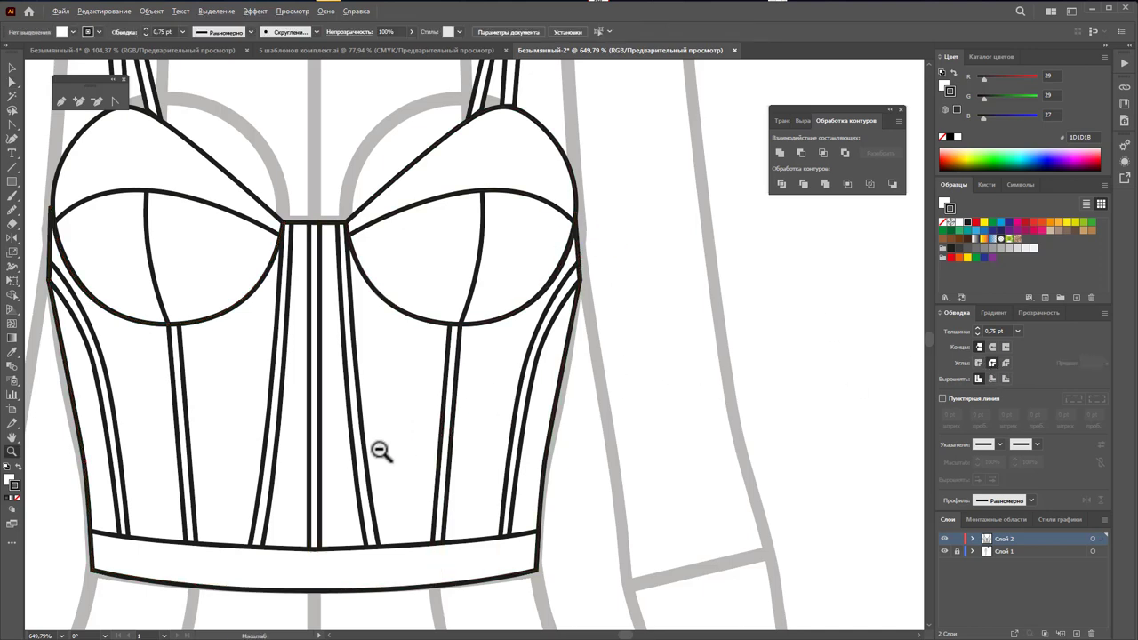
alt+click(462, 435)
alt+click(498, 428)
alt+click(453, 425)
alt+click(435, 420)
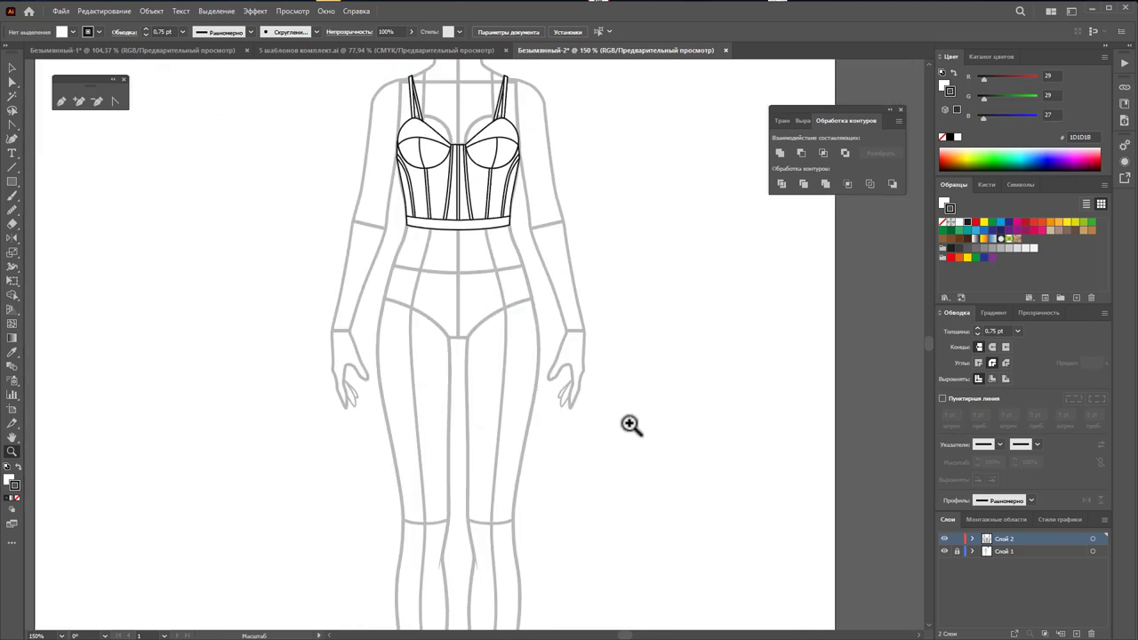
alt+click(464, 373)
scroll(533, 360, up, 1)
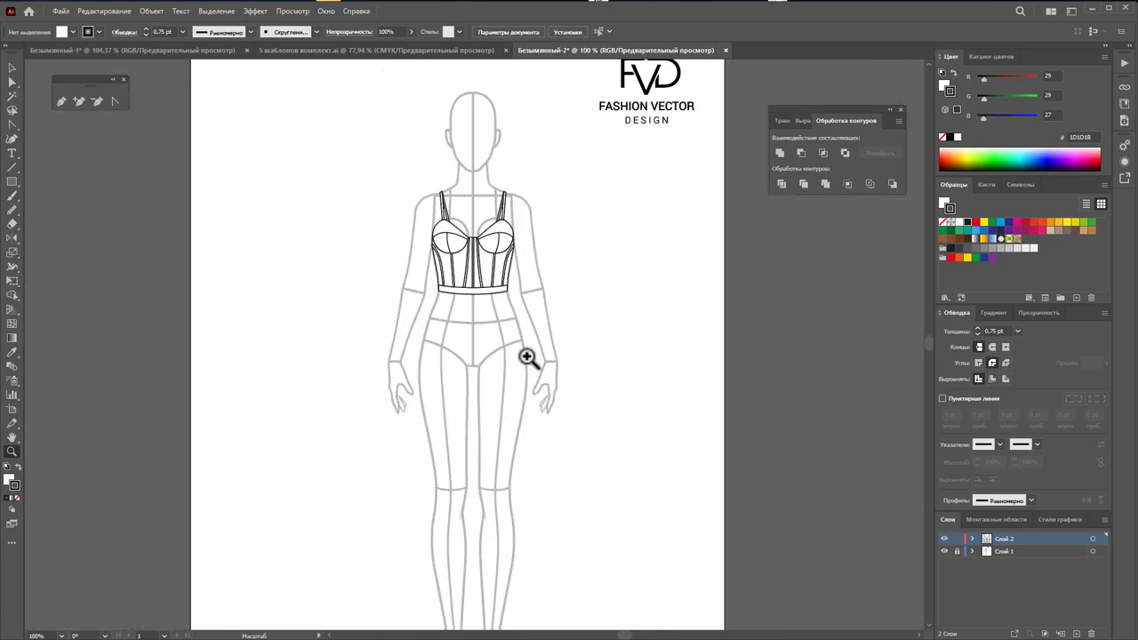
scroll(527, 356, down, 1)
scroll(527, 356, down, 1)
scroll(527, 357, down, 3)
scroll(529, 357, down, 1)
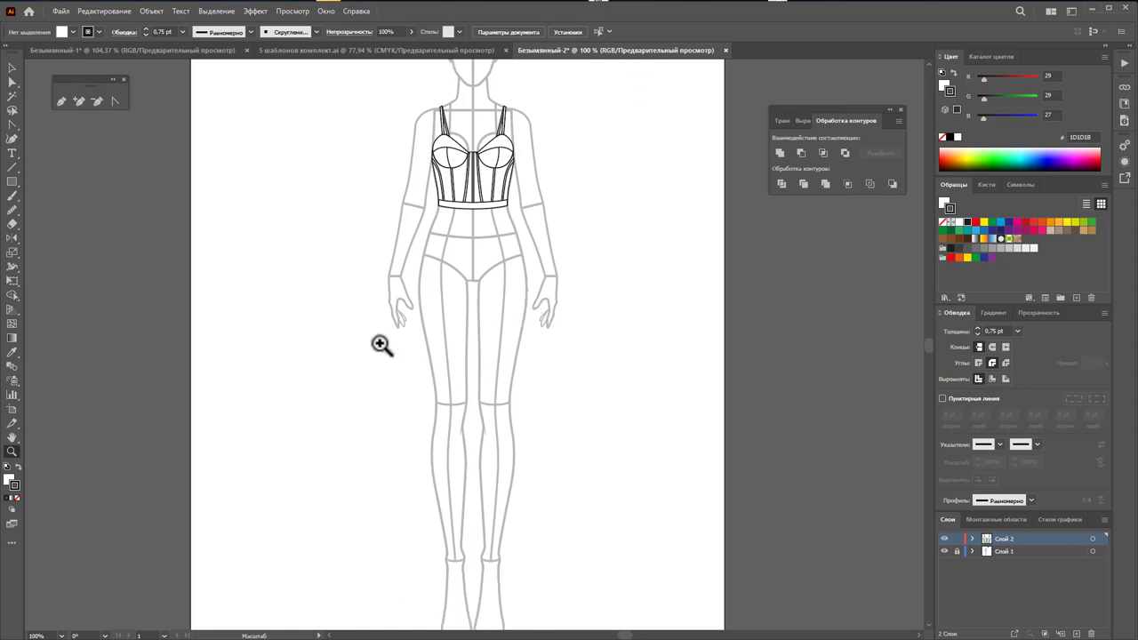
Step: Pen the skirt's right side from waist over the hip to the hem, with fill None
click(62, 103)
click(507, 206)
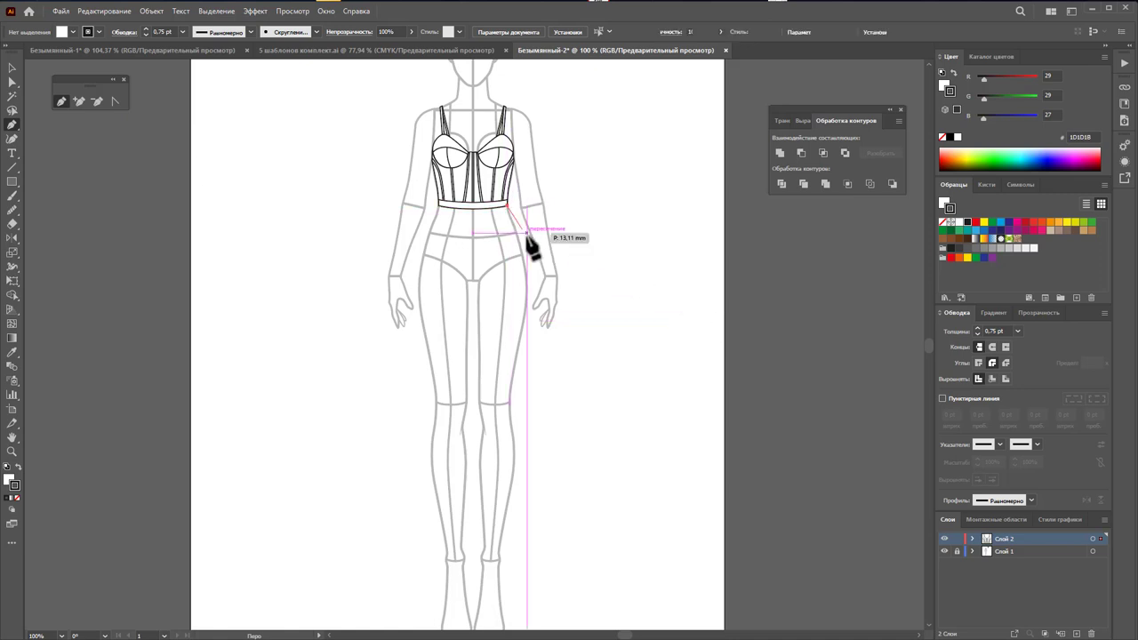
drag(536, 286, 547, 329)
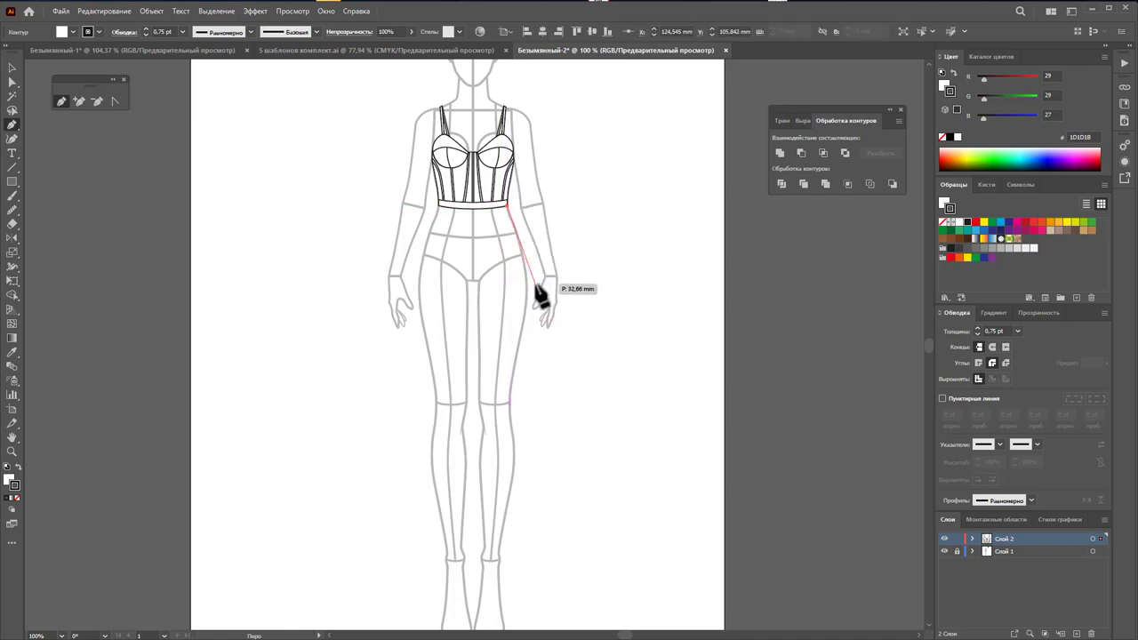
click(549, 353)
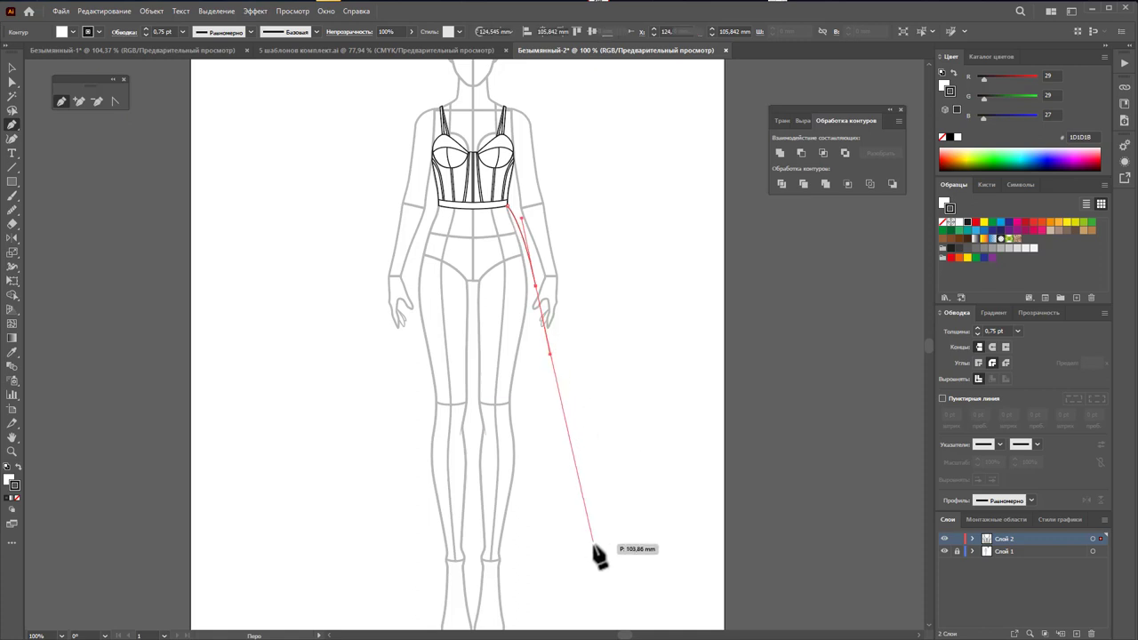
mouse_move(569, 593)
mouse_down()
mouse_move(543, 603)
mouse_move(365, 585)
mouse_up()
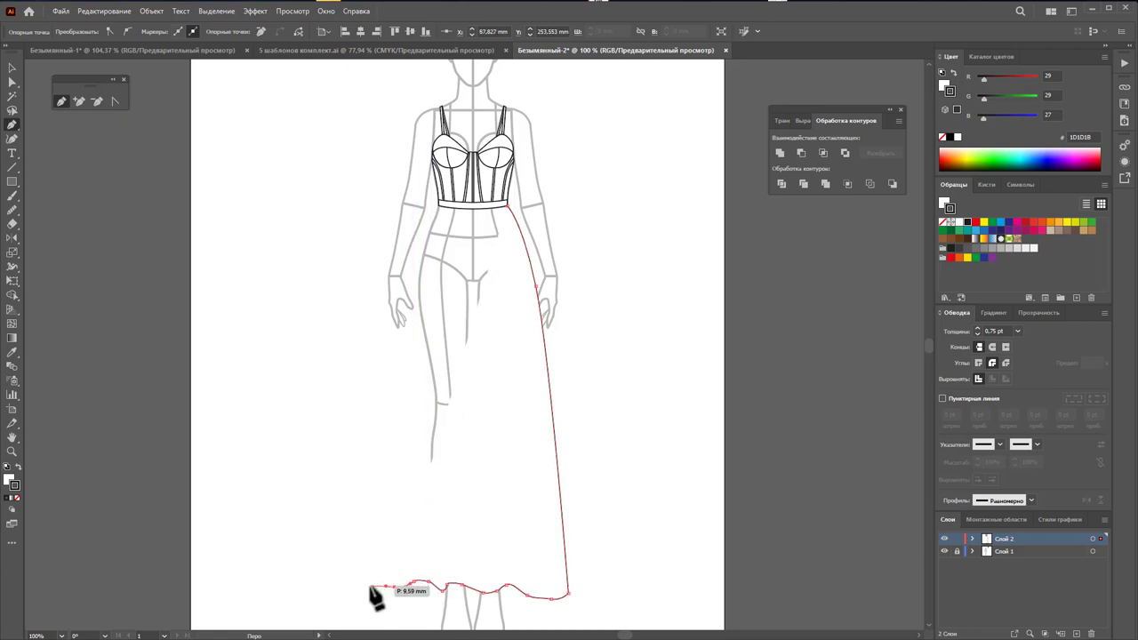
click(8, 479)
click(16, 499)
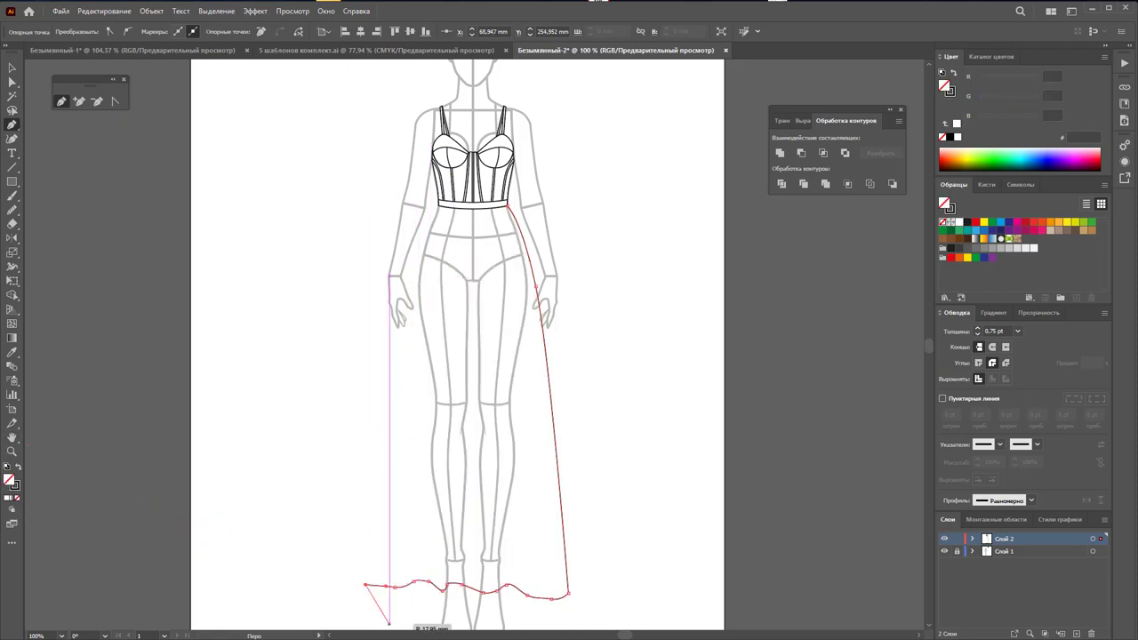
Step: Carry the skirt outline up the left side and close it along the waistband
click(410, 282)
drag(420, 248, 429, 235)
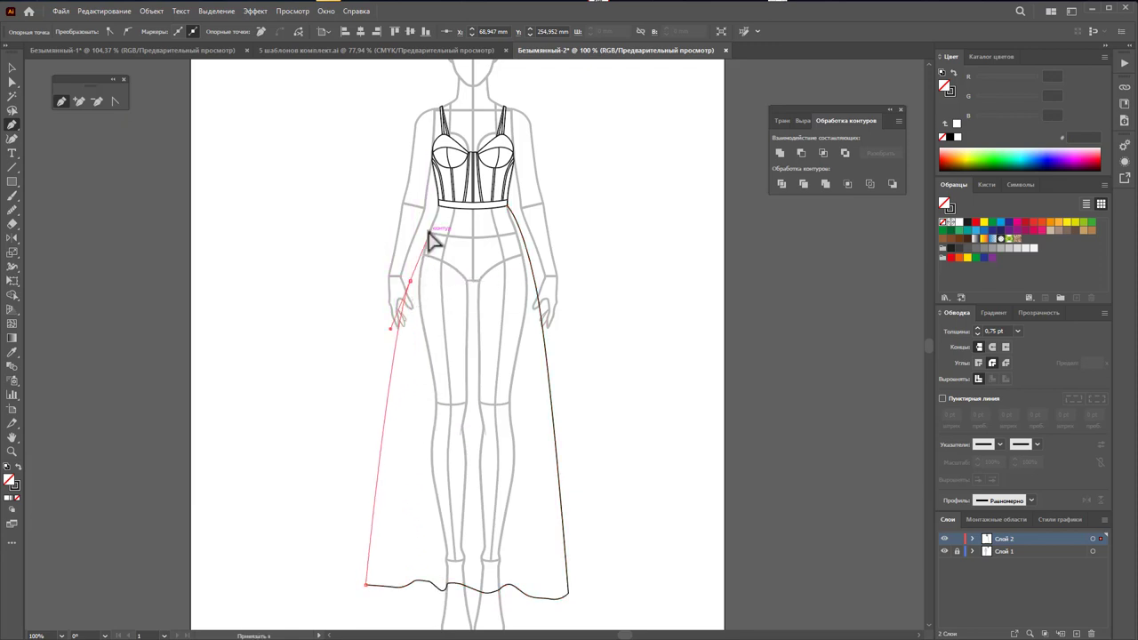
click(438, 206)
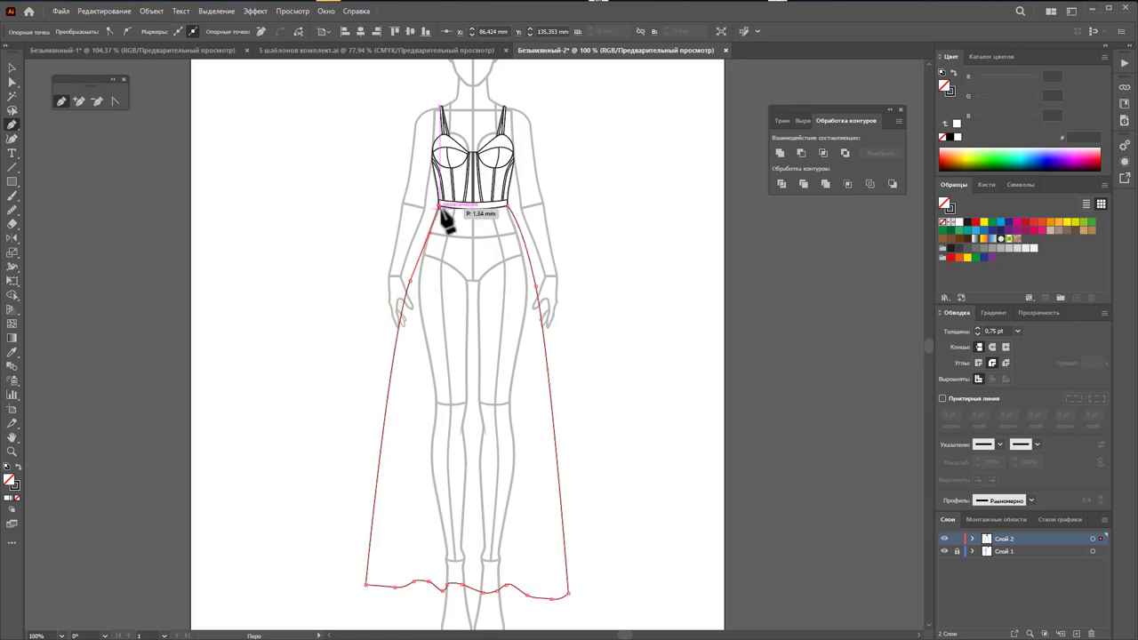
click(509, 207)
drag(514, 214, 521, 223)
ctrl+click(558, 211)
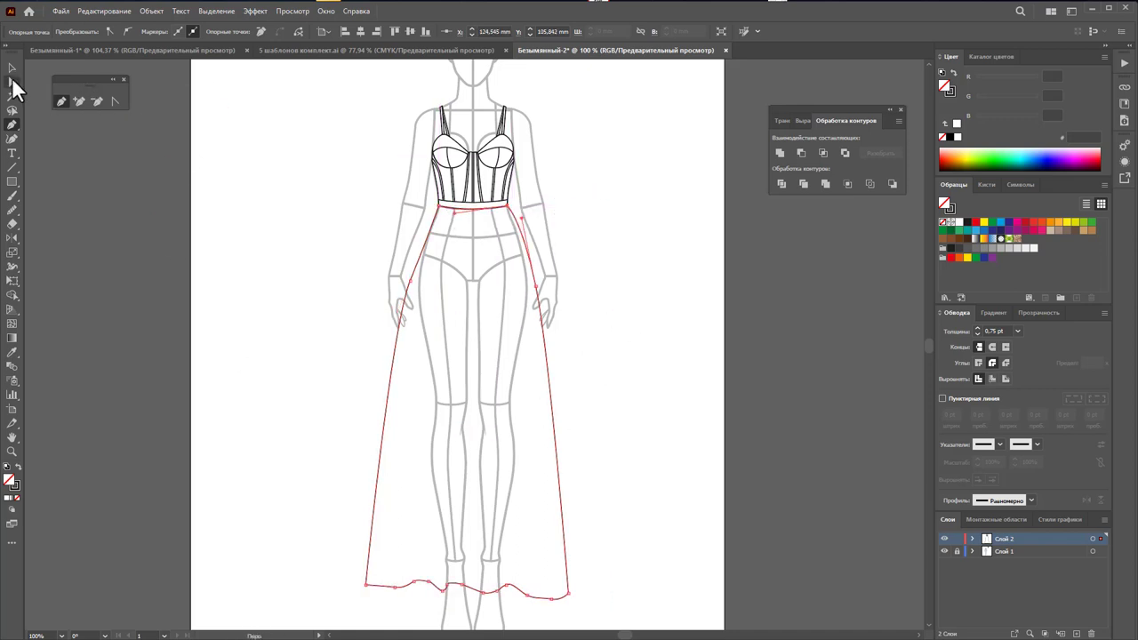
Step: Adjust the left hip and pull both skirt hem corners outward to widen it
click(12, 80)
click(410, 282)
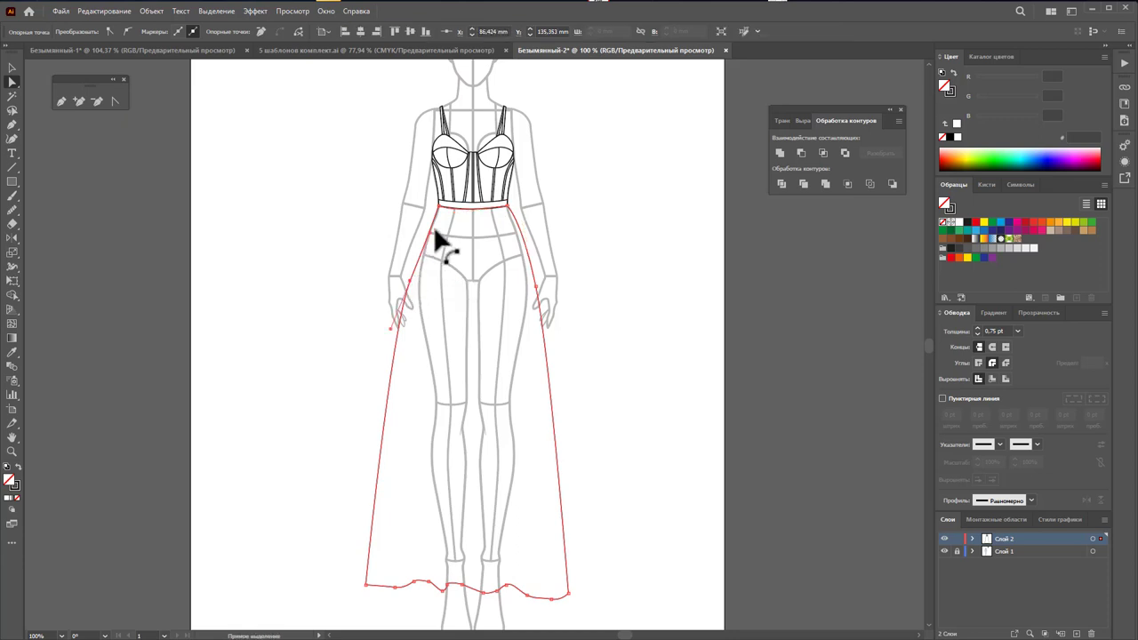
drag(433, 239, 426, 241)
click(566, 594)
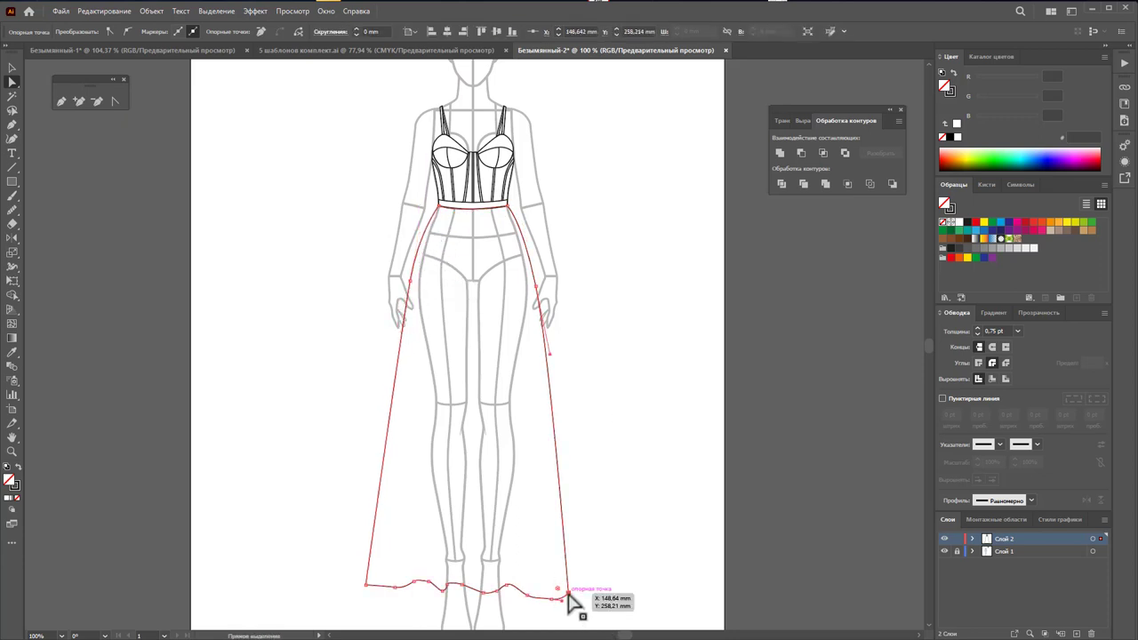
drag(566, 596, 595, 586)
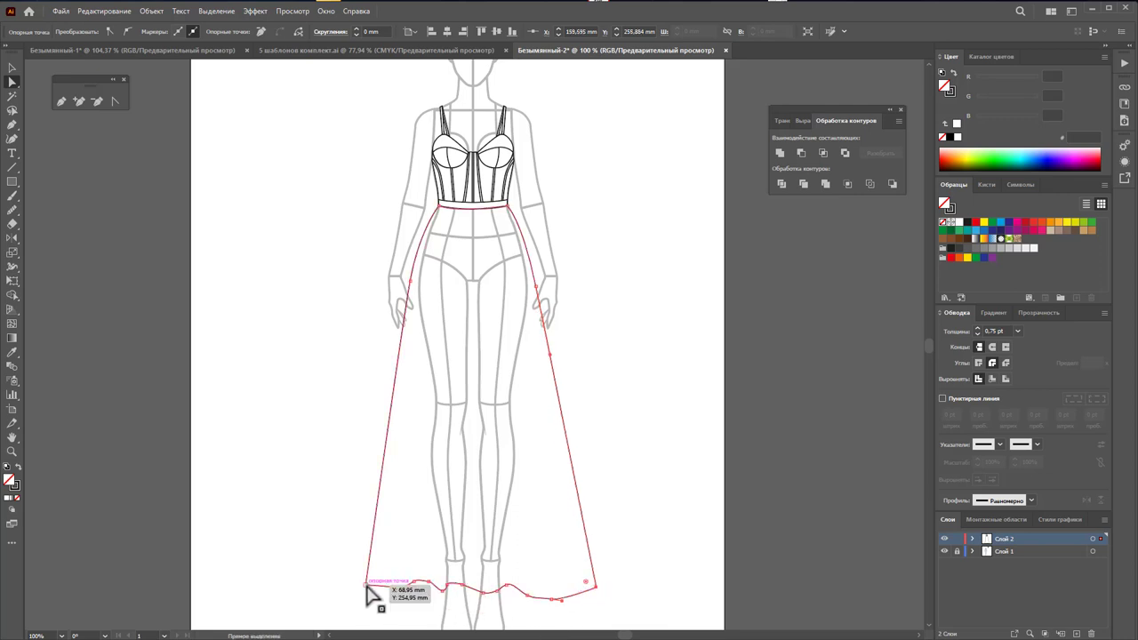
drag(367, 585, 358, 586)
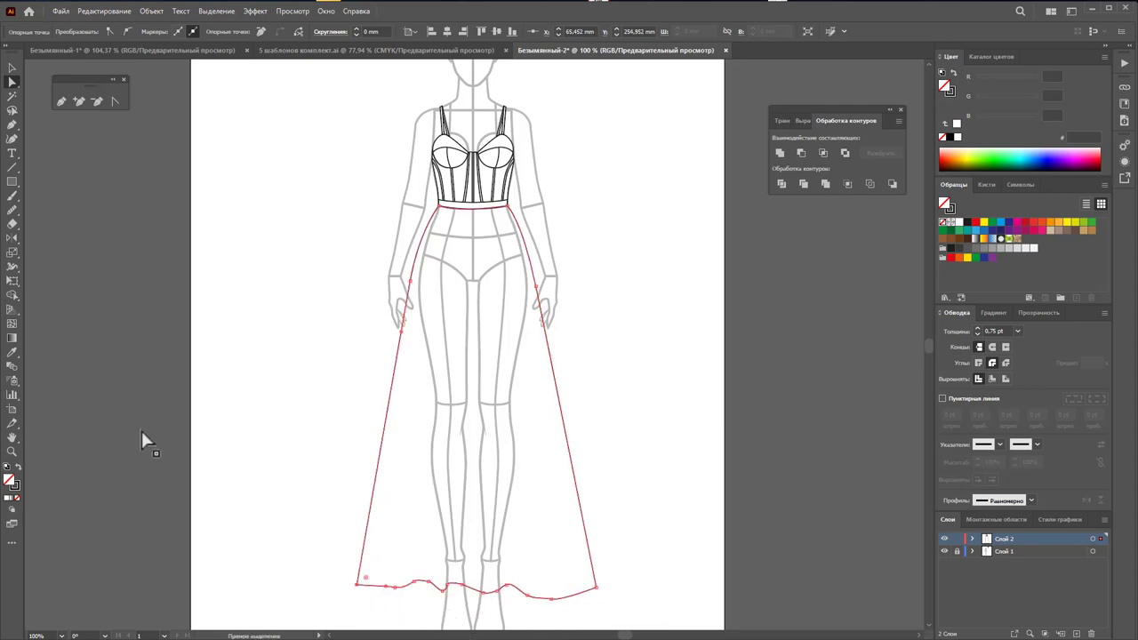
Step: Smooth the skirt's wavy hemline with the Smooth tool
click(13, 211)
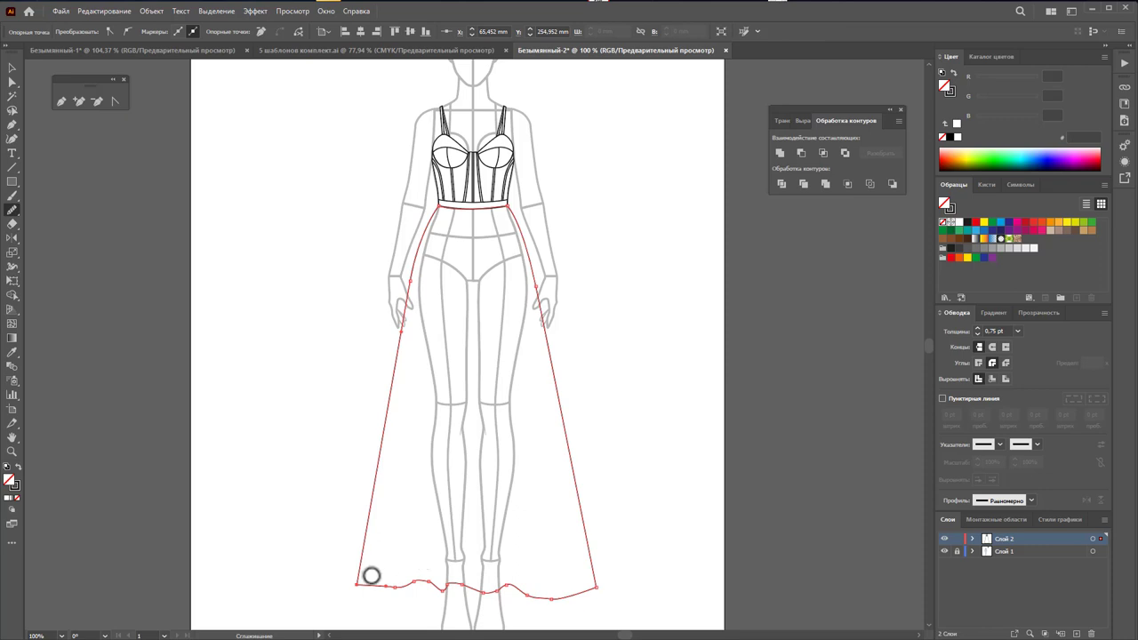
mouse_move(592, 604)
mouse_down()
mouse_move(364, 575)
mouse_move(563, 599)
mouse_move(416, 585)
mouse_up()
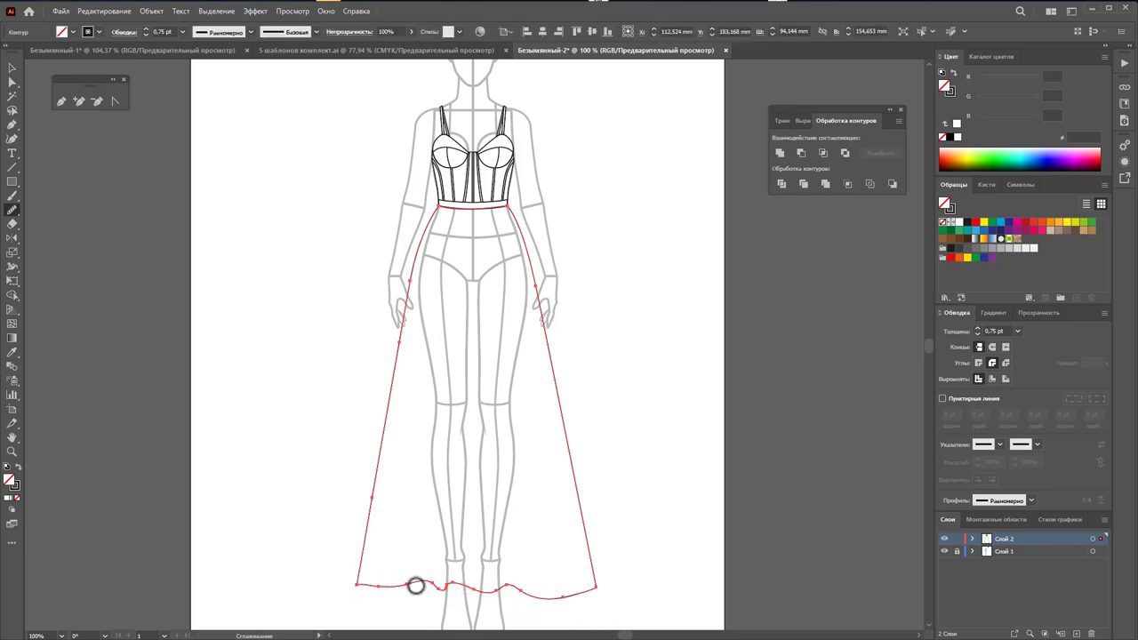
click(11, 66)
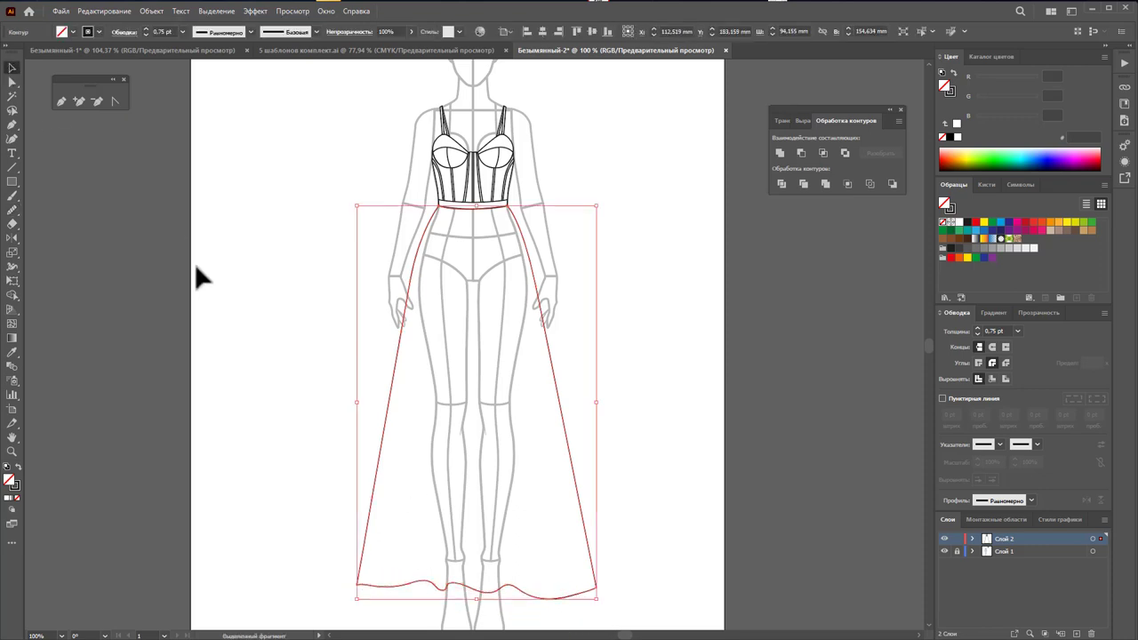
click(219, 320)
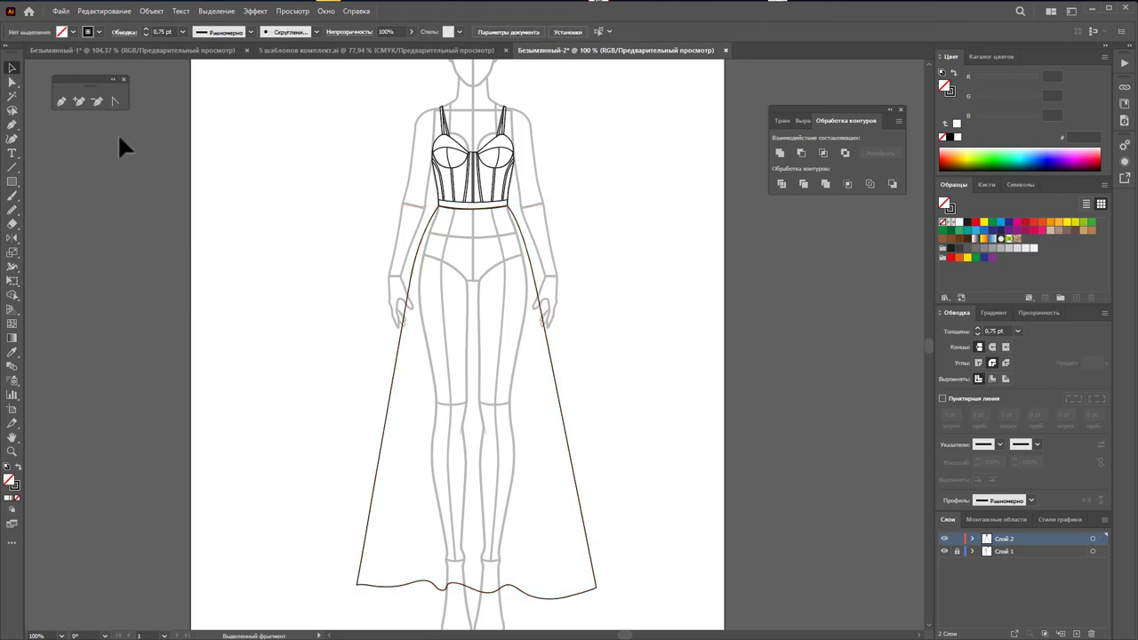
click(57, 100)
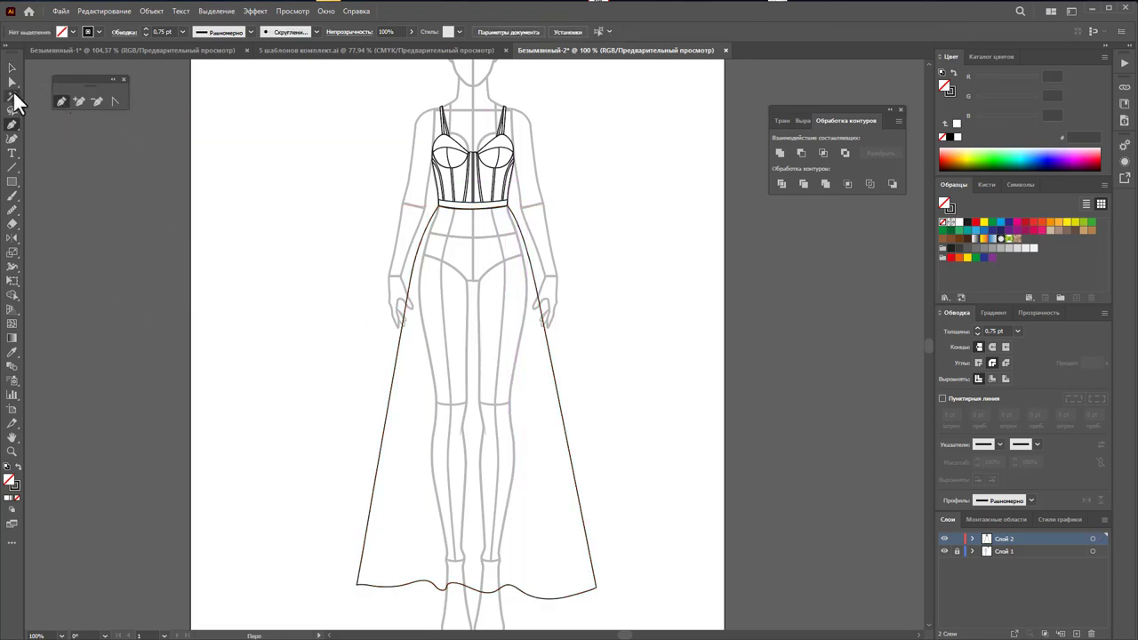
Step: Reselect the hem anchors and smooth the hem's remaining waves
click(14, 82)
click(378, 584)
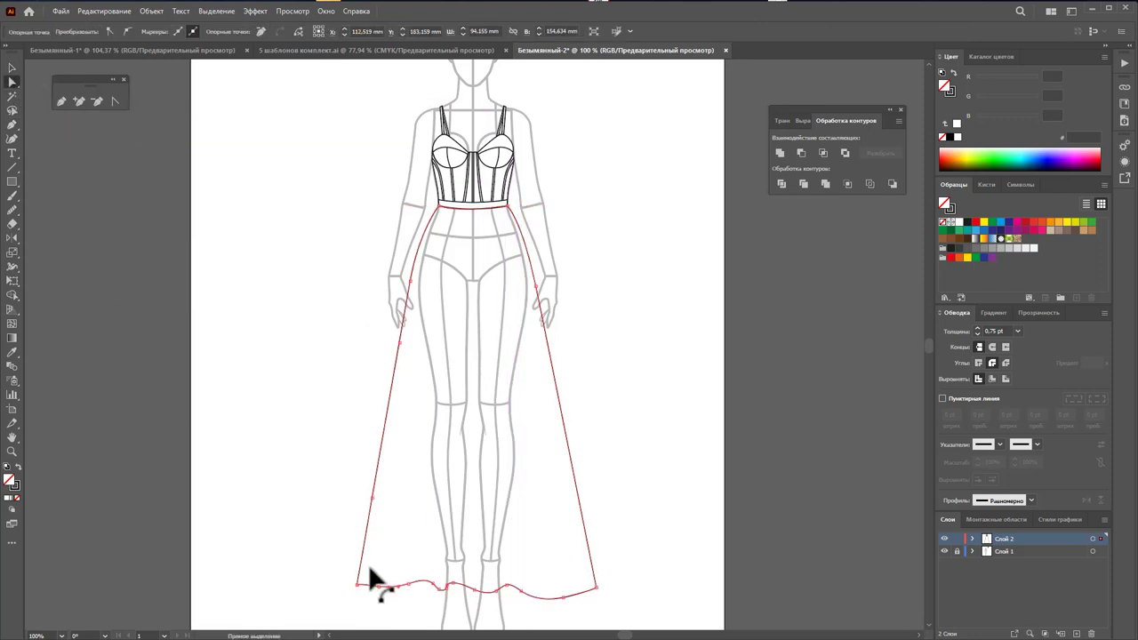
drag(368, 567, 435, 620)
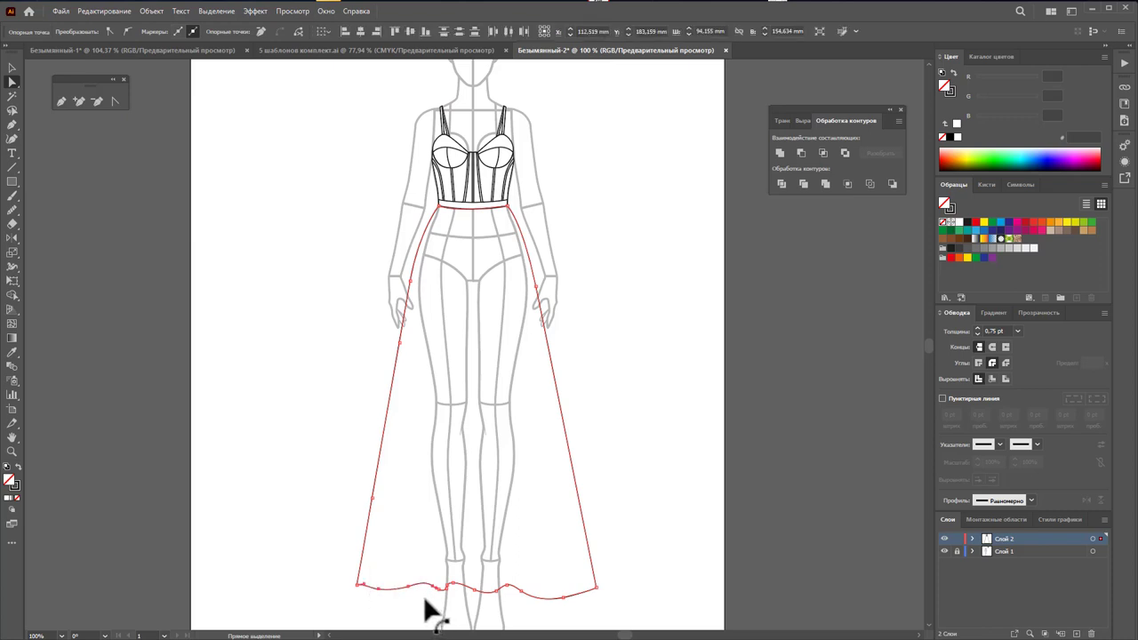
click(421, 531)
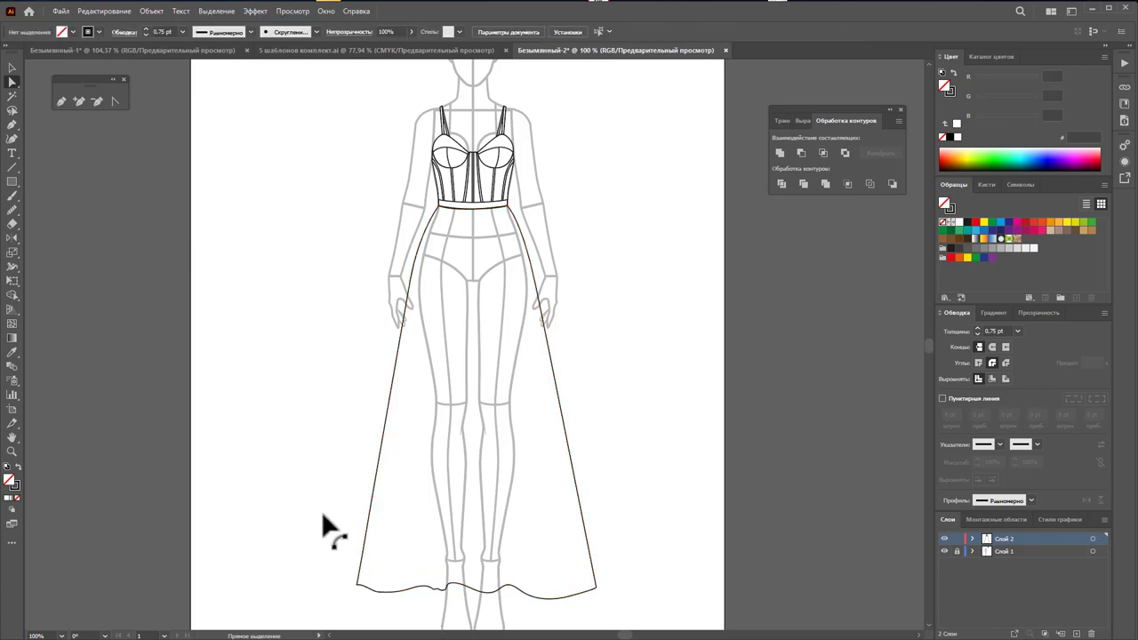
click(421, 592)
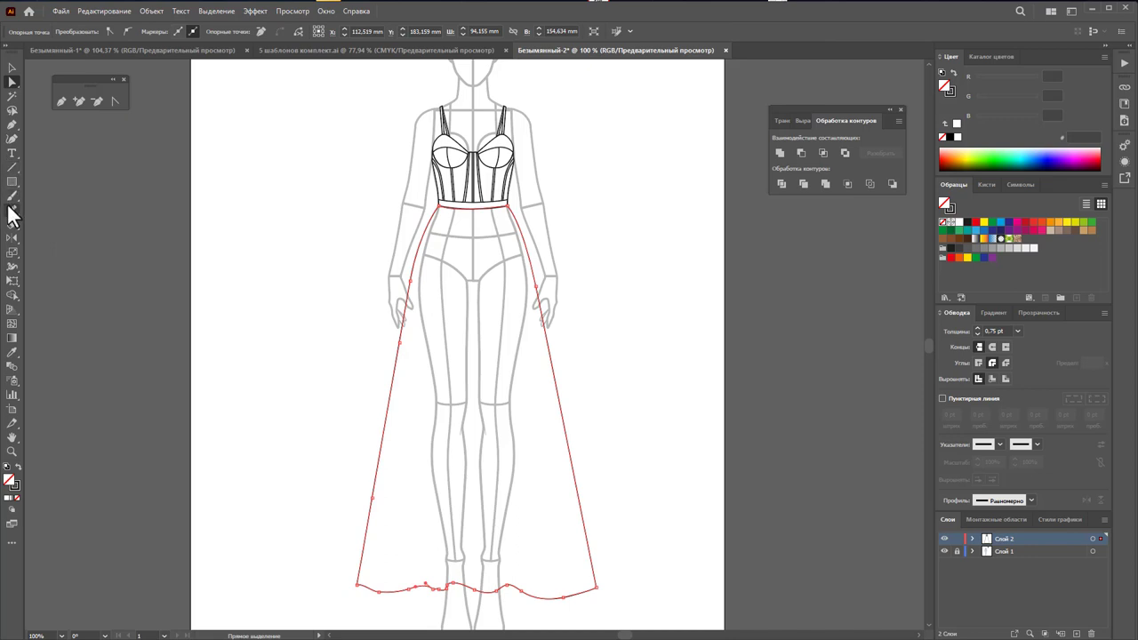
drag(410, 597, 421, 591)
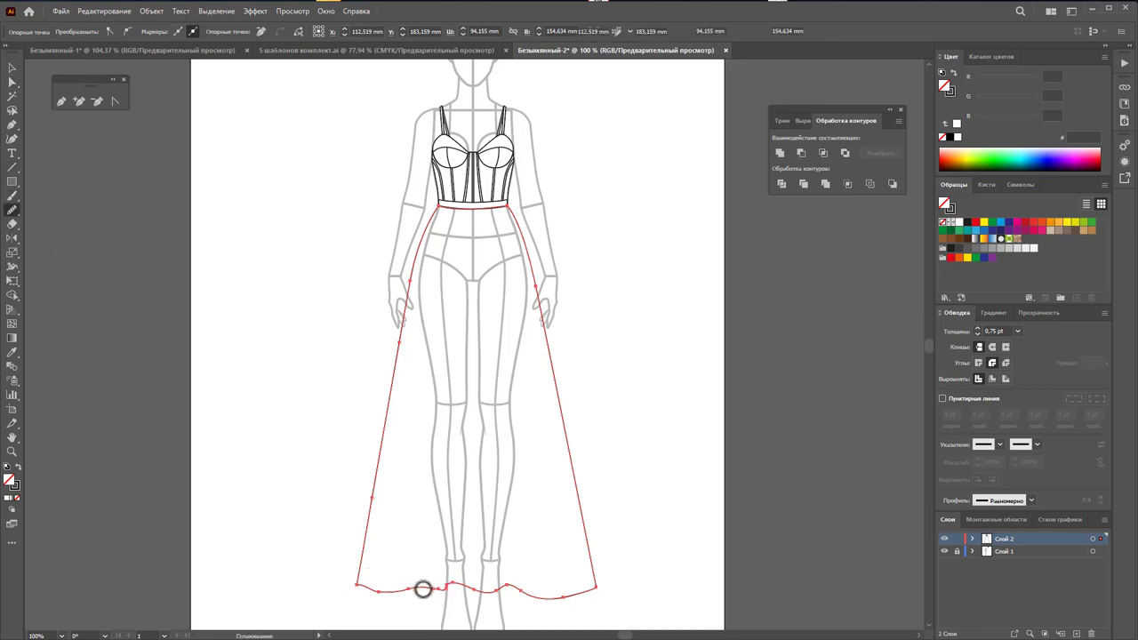
click(7, 67)
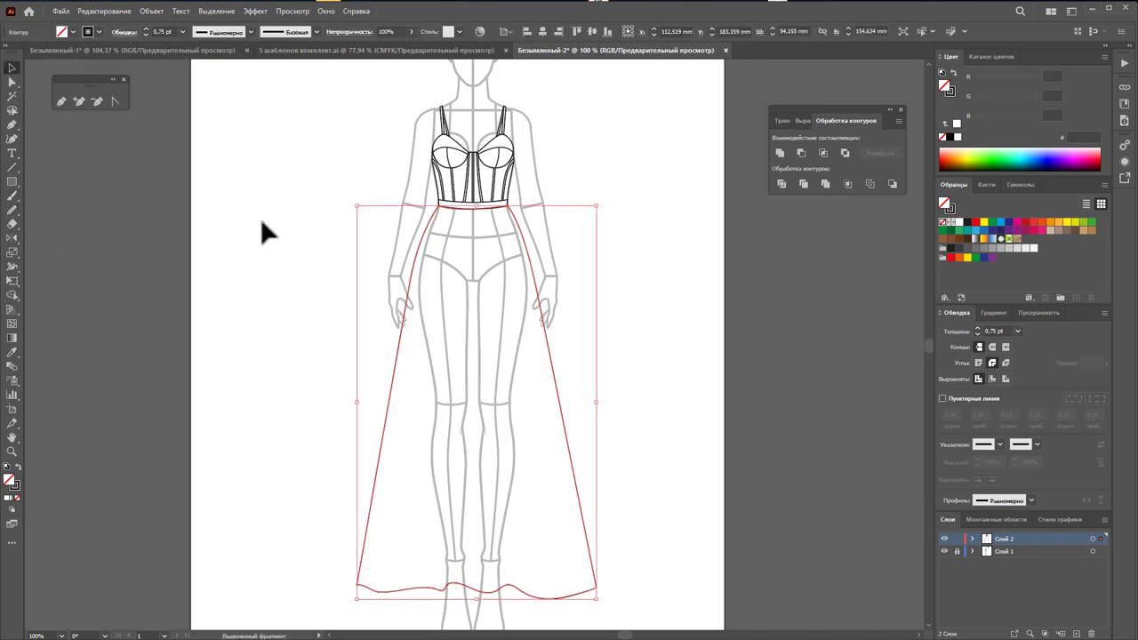
click(261, 218)
Step: Draw two fold lines rising from the hem, one reaching near the hip
key(p)
click(506, 585)
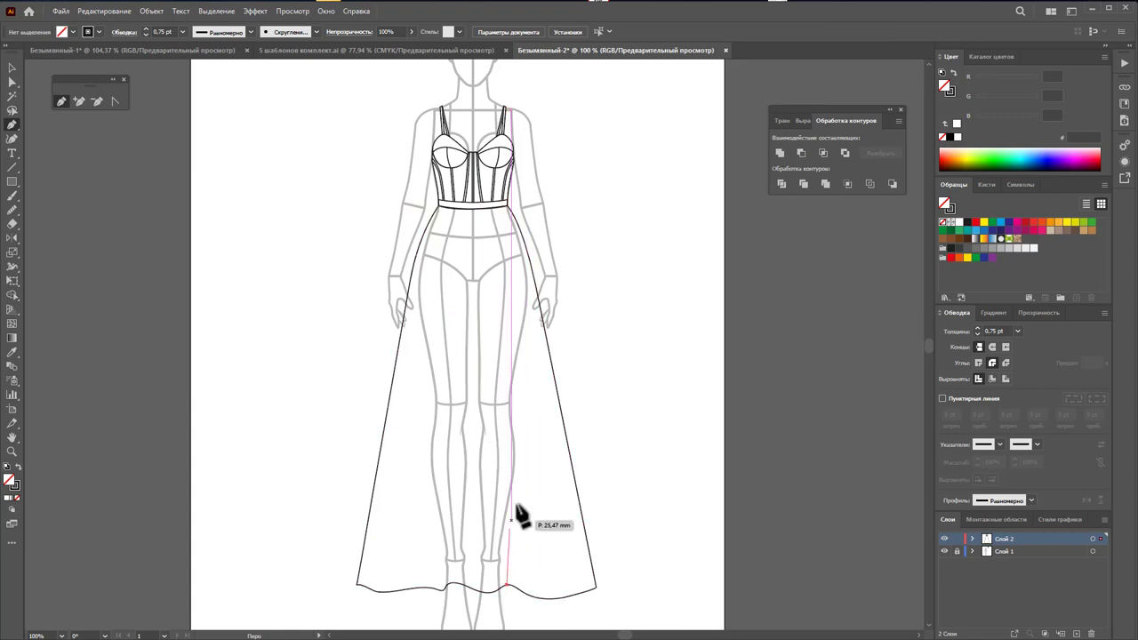
drag(507, 402, 502, 339)
click(501, 298)
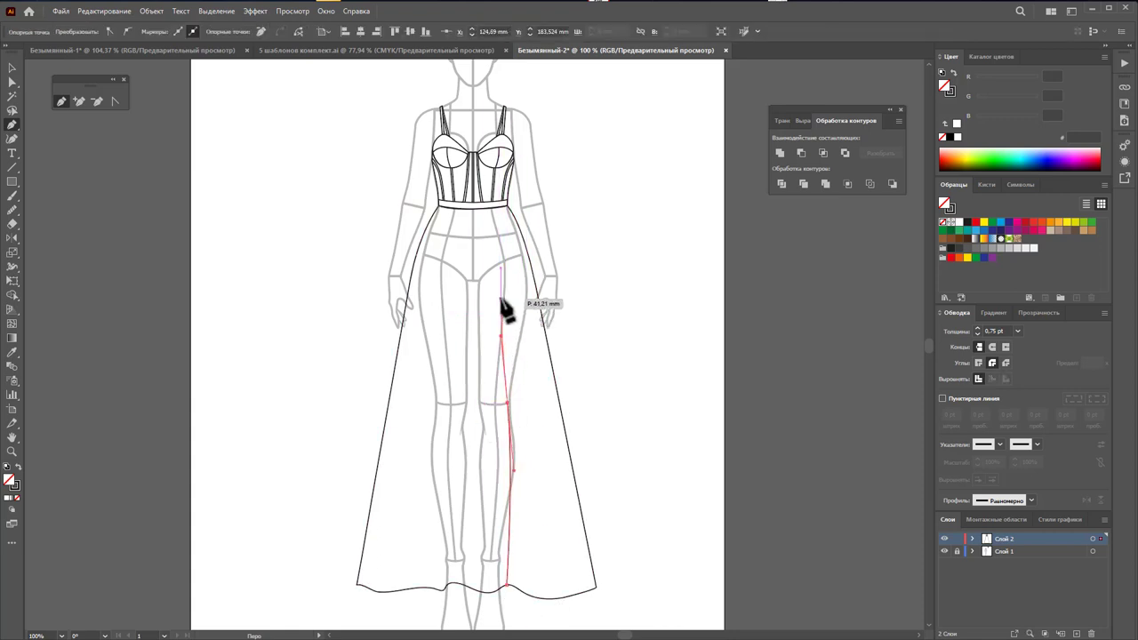
key(Escape)
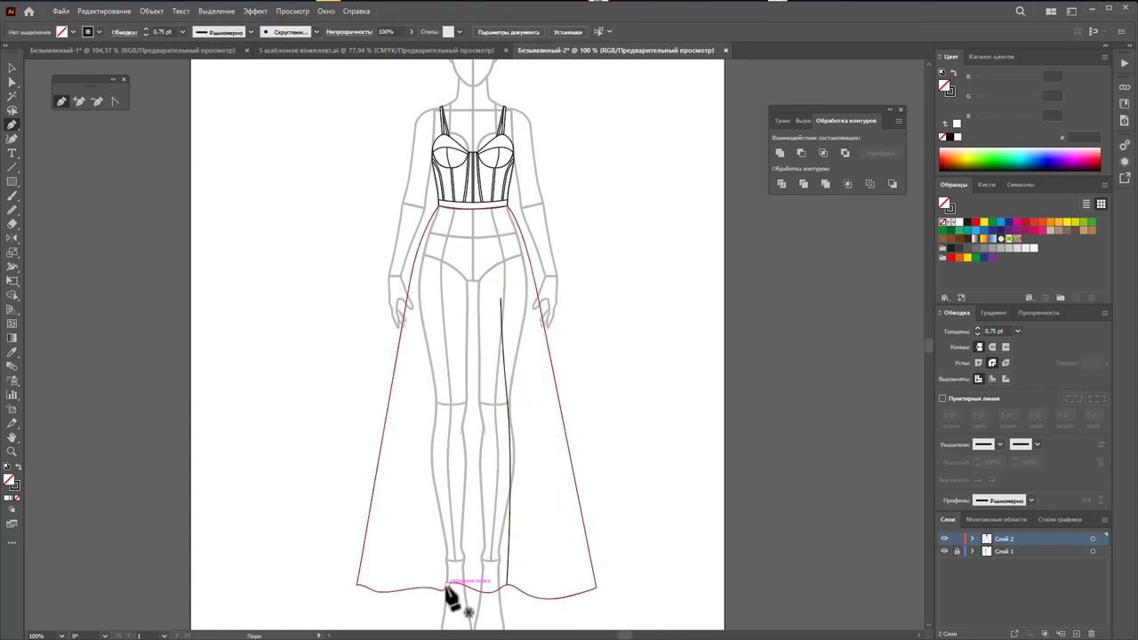
click(446, 586)
click(454, 433)
click(456, 382)
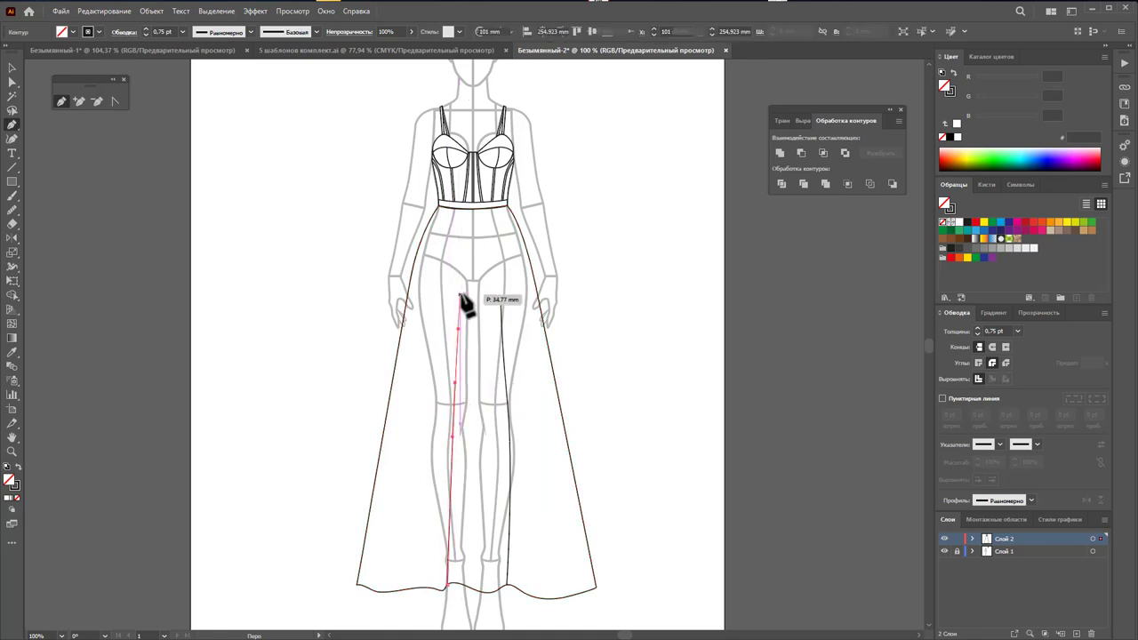
key(Escape)
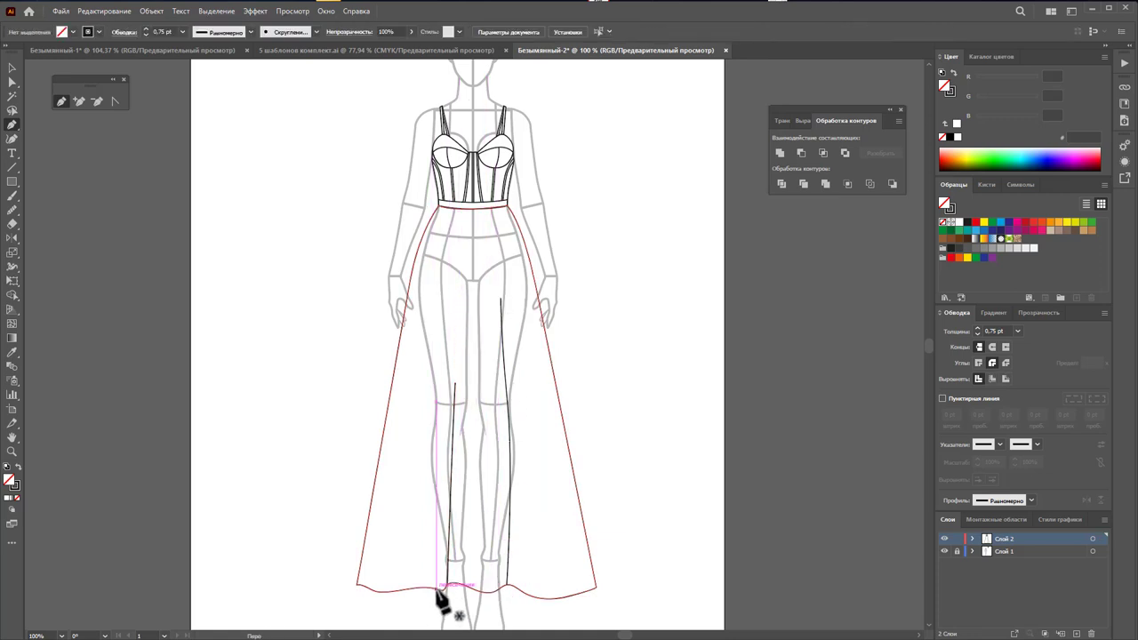
Step: Add two shorter fold lines rising from the left part of the hem
click(433, 587)
click(438, 485)
key(Escape)
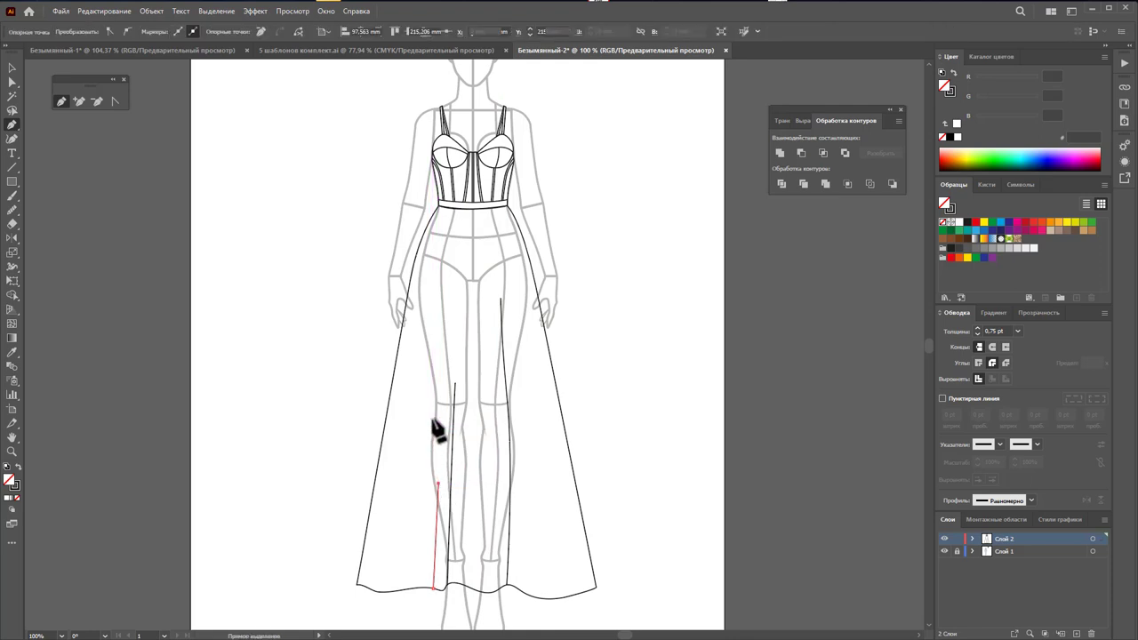
click(380, 591)
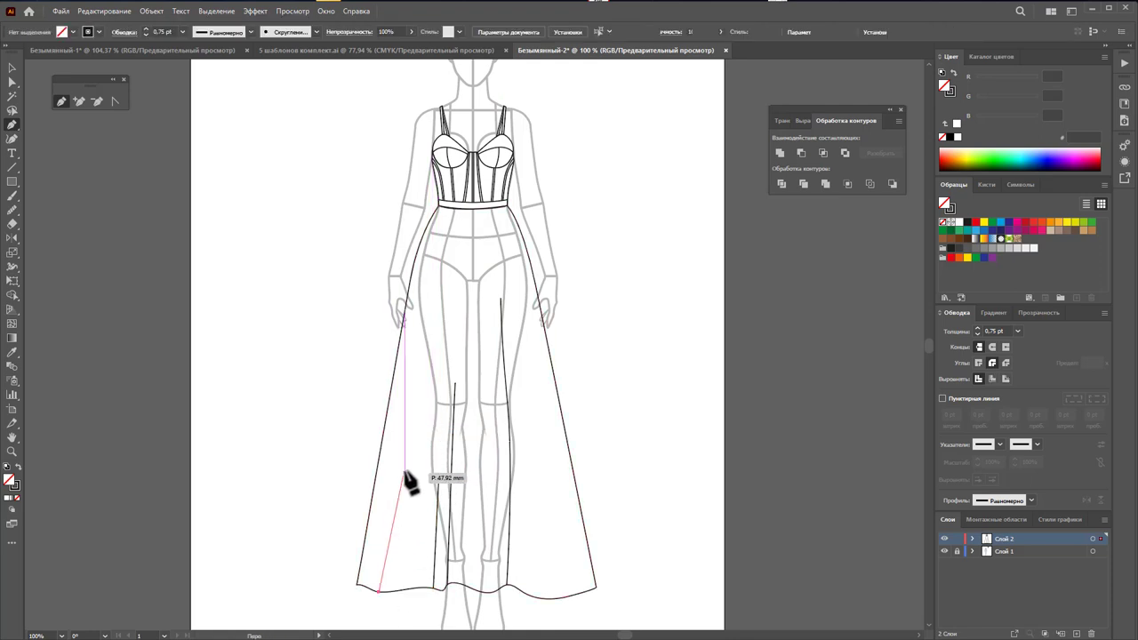
click(407, 430)
key(Escape)
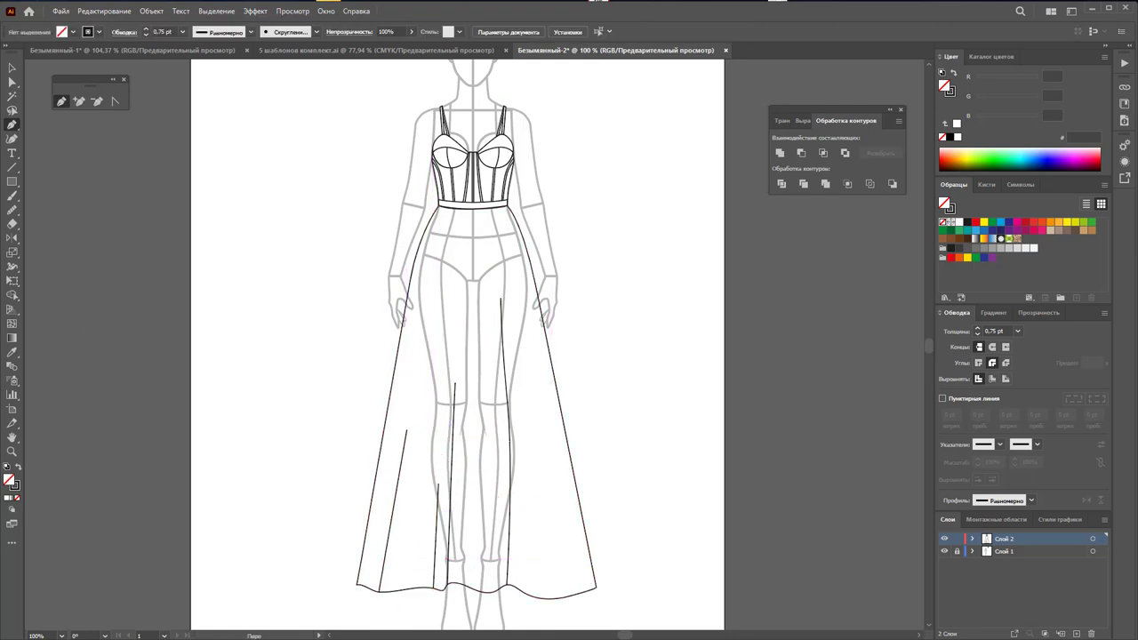
click(12, 69)
click(577, 524)
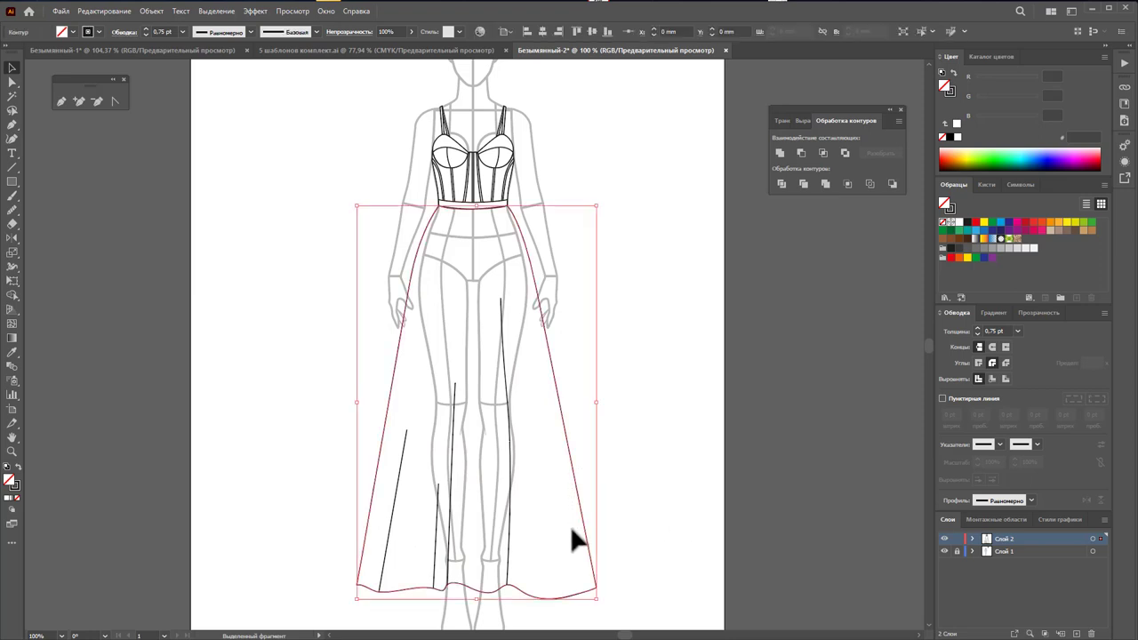
Step: Fill the skirt with white so the template legs are hidden
click(956, 224)
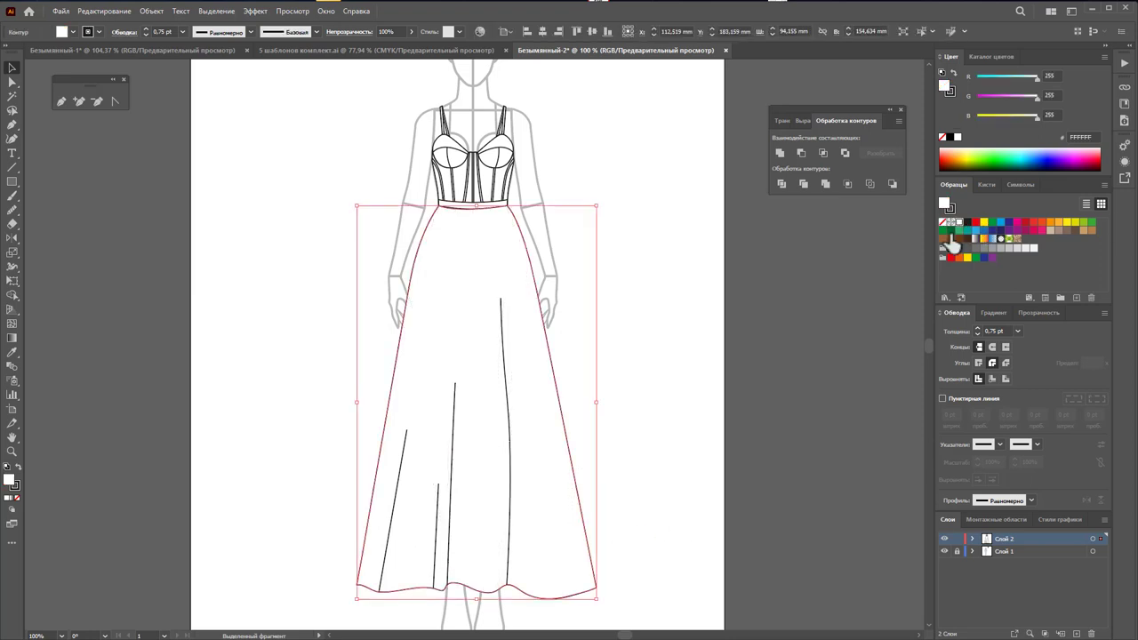
click(677, 427)
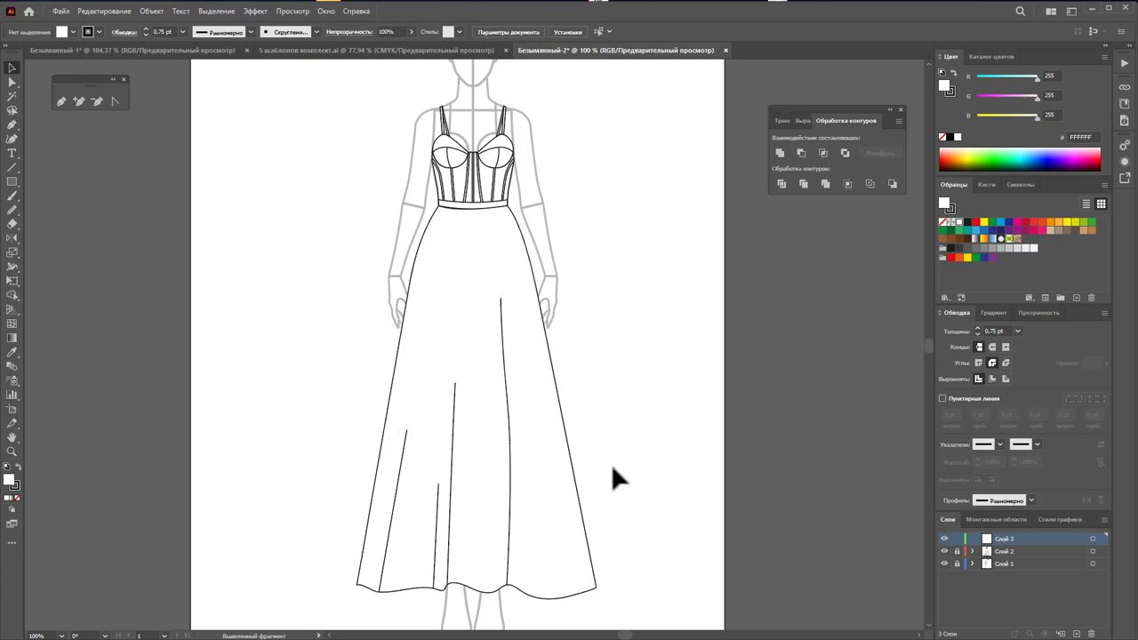
Step: Pencil-sketch the ruffle outline from the left waist across the skirt and back to the waist
click(62, 100)
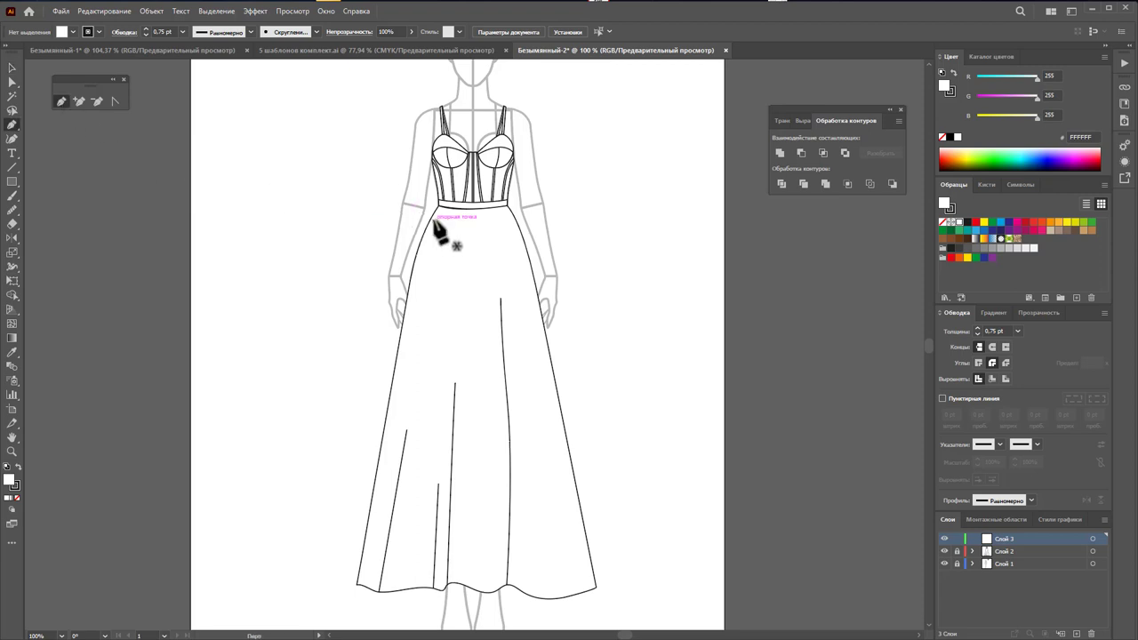
mouse_move(439, 206)
mouse_down()
mouse_move(400, 253)
mouse_move(495, 292)
mouse_move(529, 225)
mouse_up()
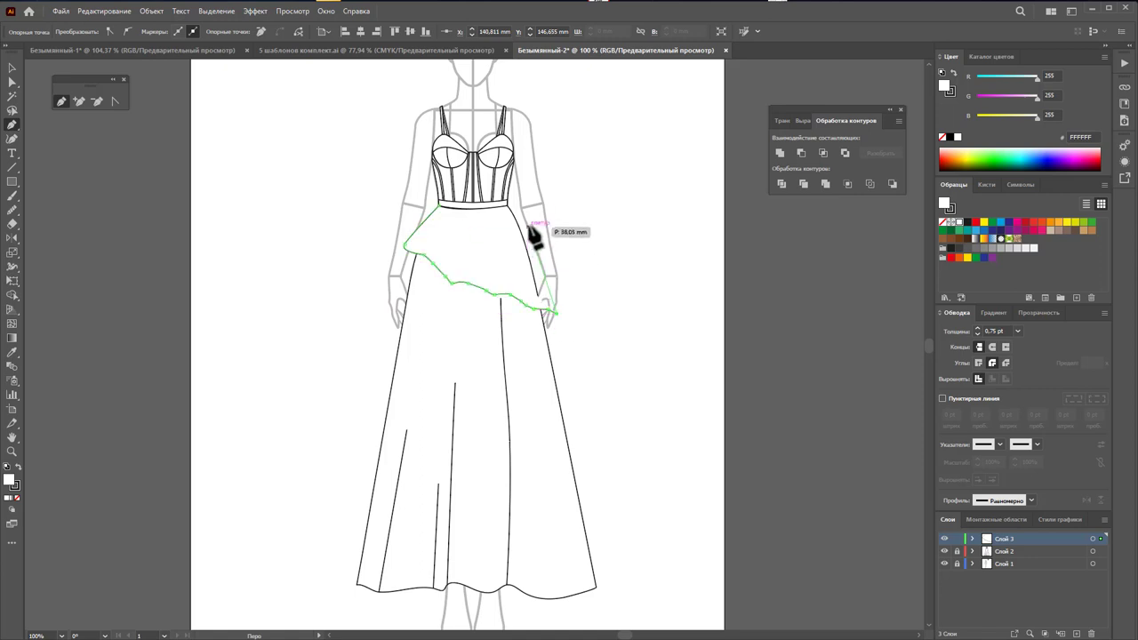
mouse_move(534, 235)
mouse_down()
mouse_move(509, 207)
mouse_move(440, 228)
mouse_up()
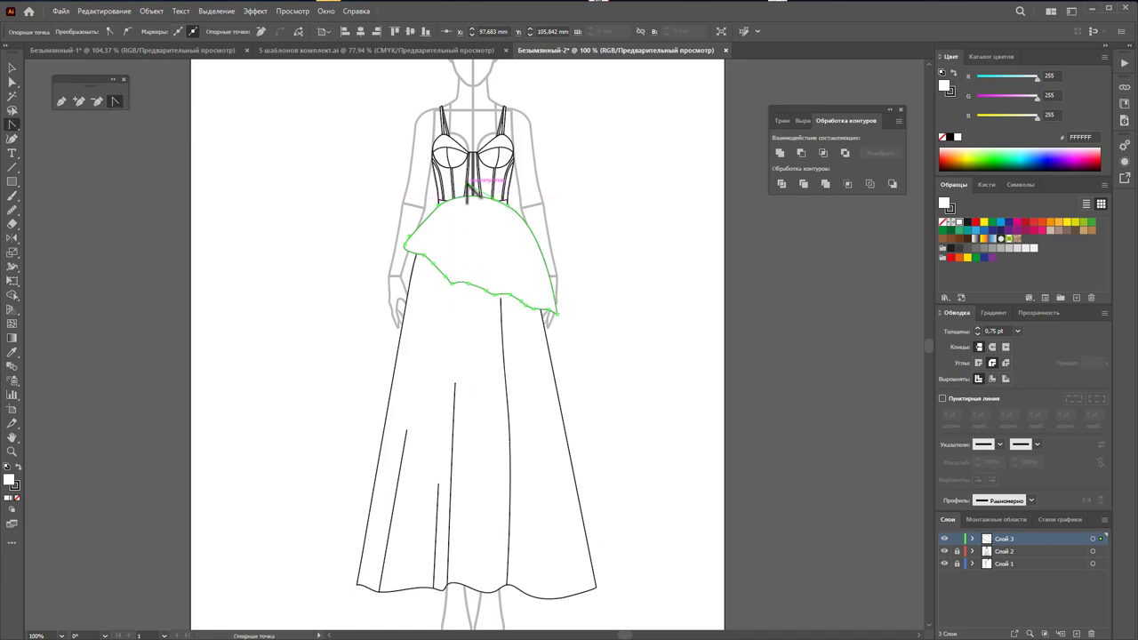
Step: Reshape the ruffle's right edge curve using Convert Anchor Point handles
click(463, 210)
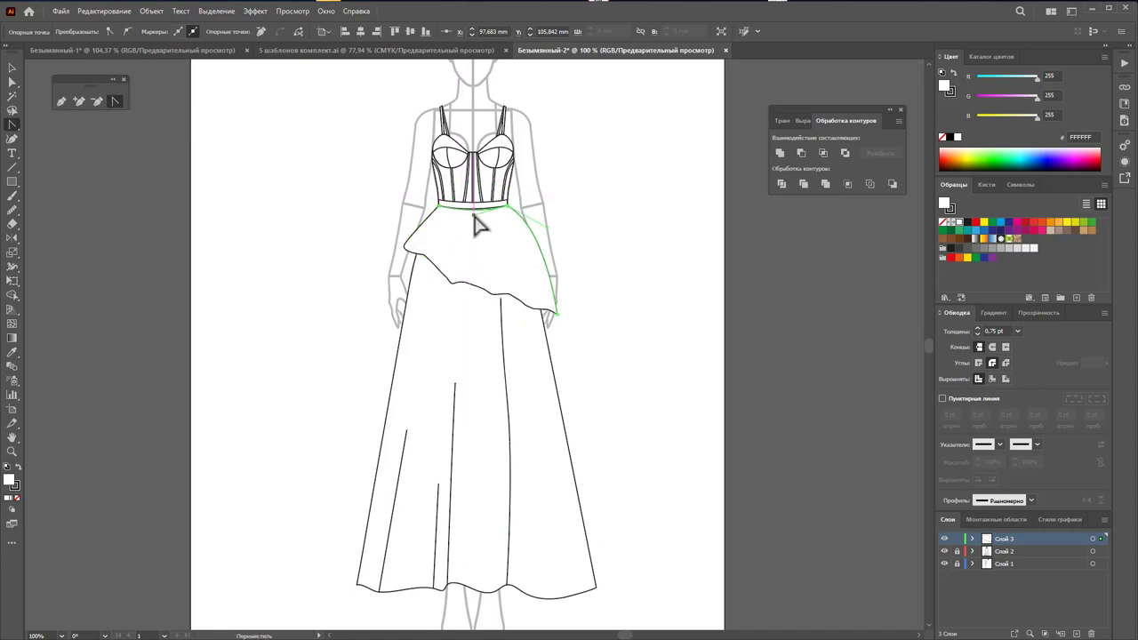
click(472, 254)
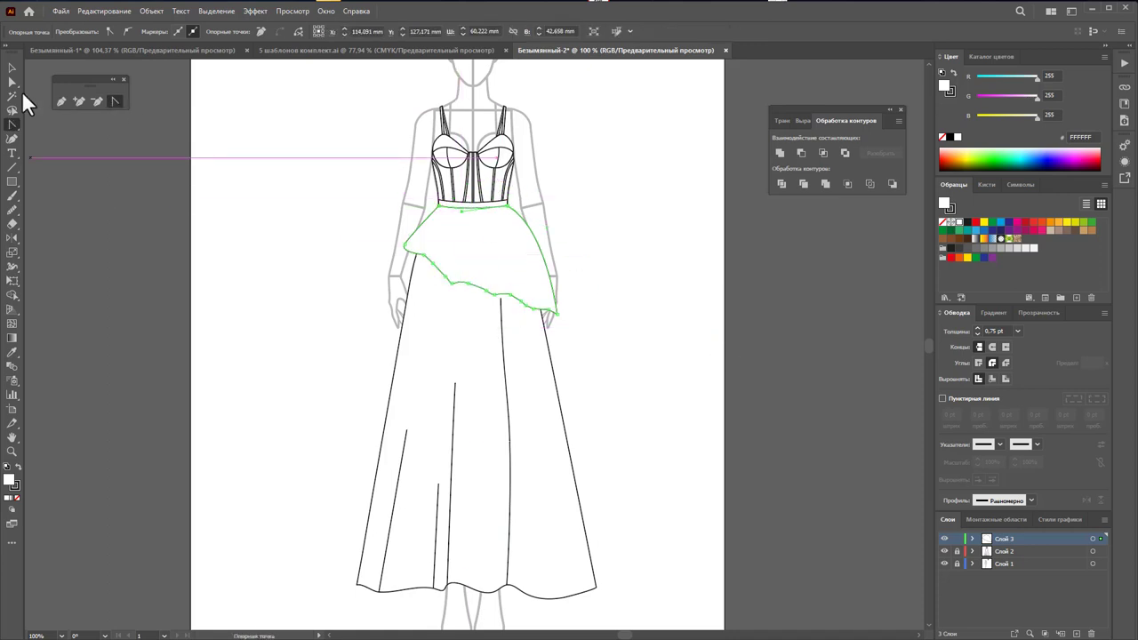
click(11, 81)
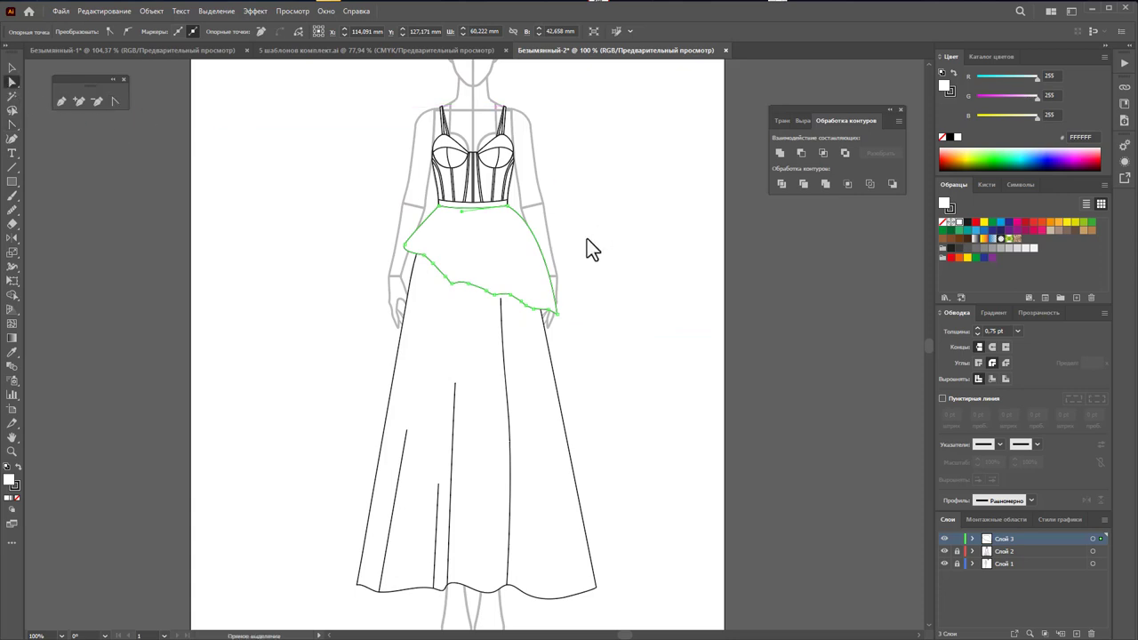
click(569, 245)
click(521, 254)
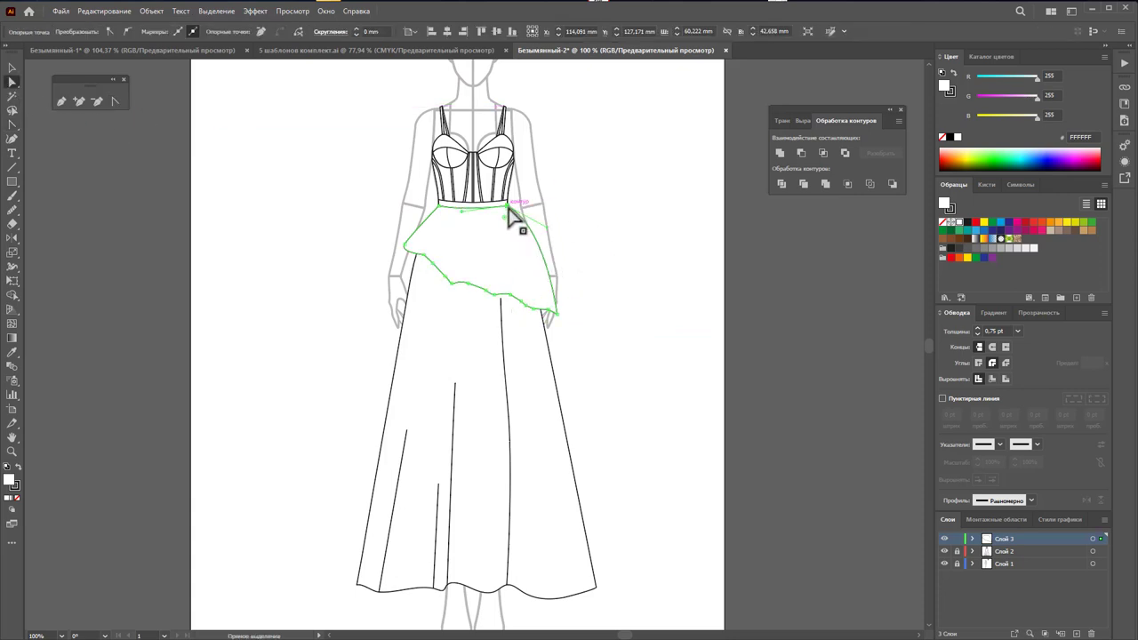
click(114, 100)
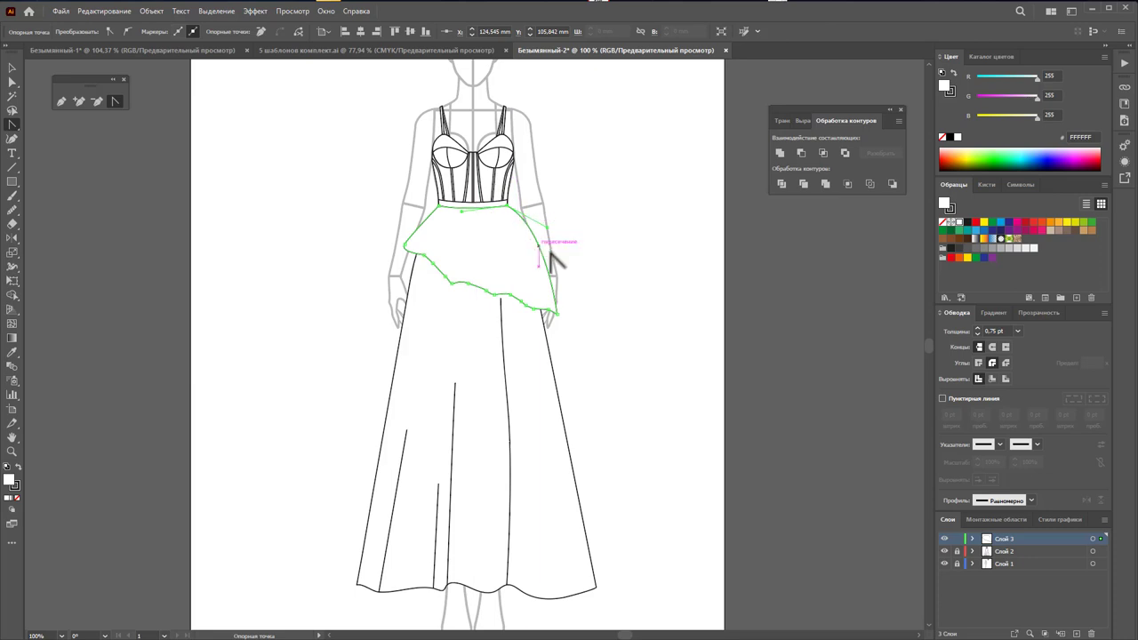
drag(546, 225, 543, 227)
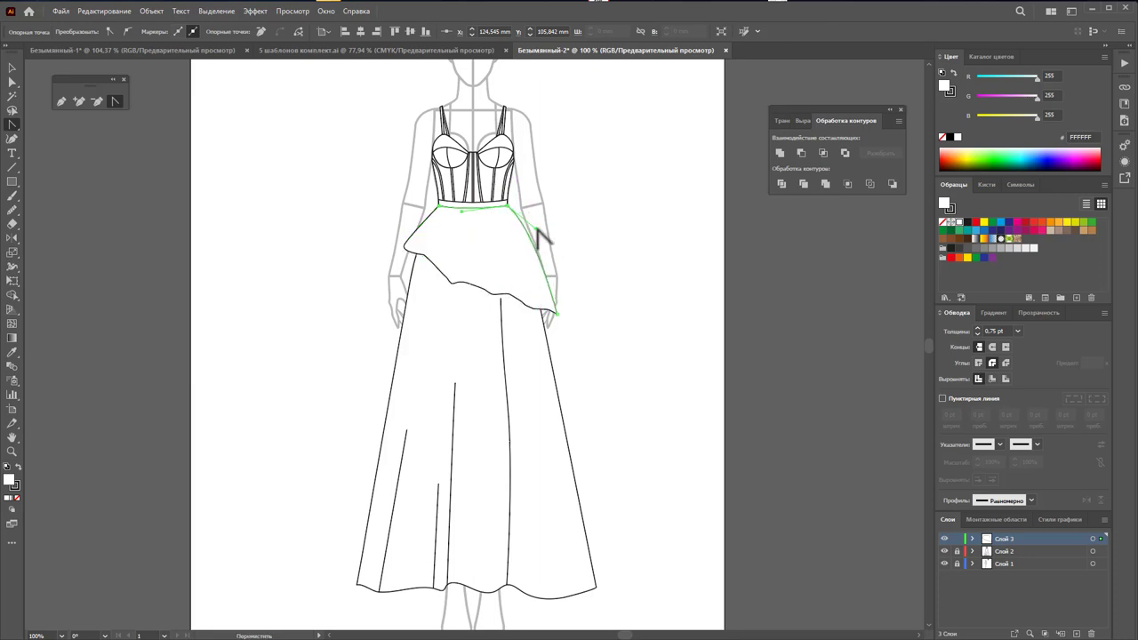
drag(536, 229, 535, 228)
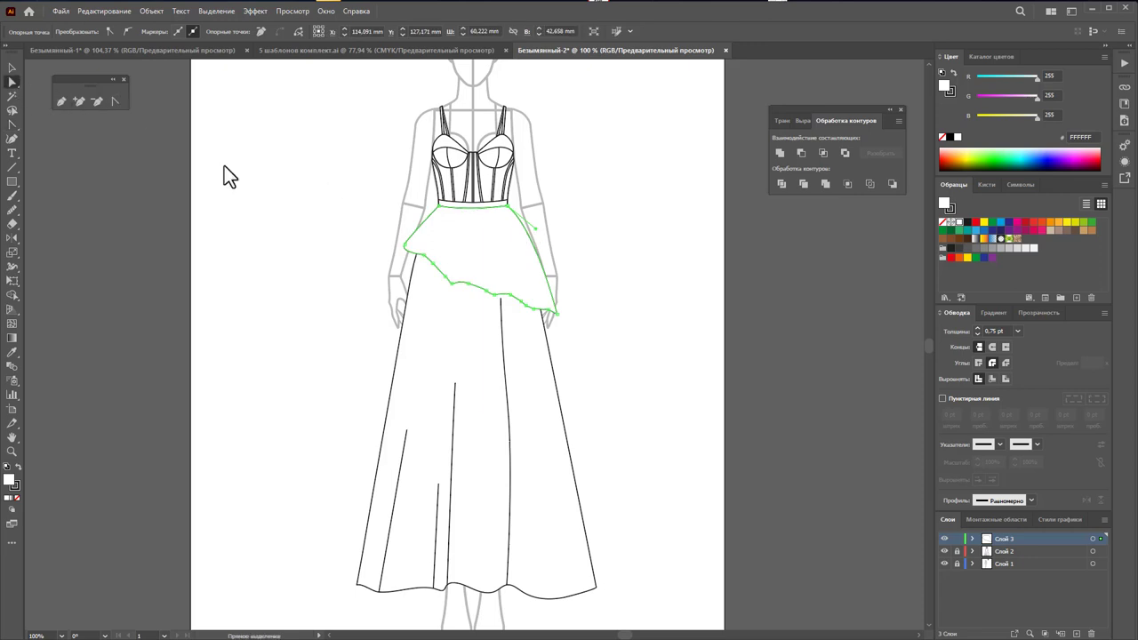
Step: Smooth the ruffle's lower hem into a clean sweeping curve
drag(605, 329, 489, 268)
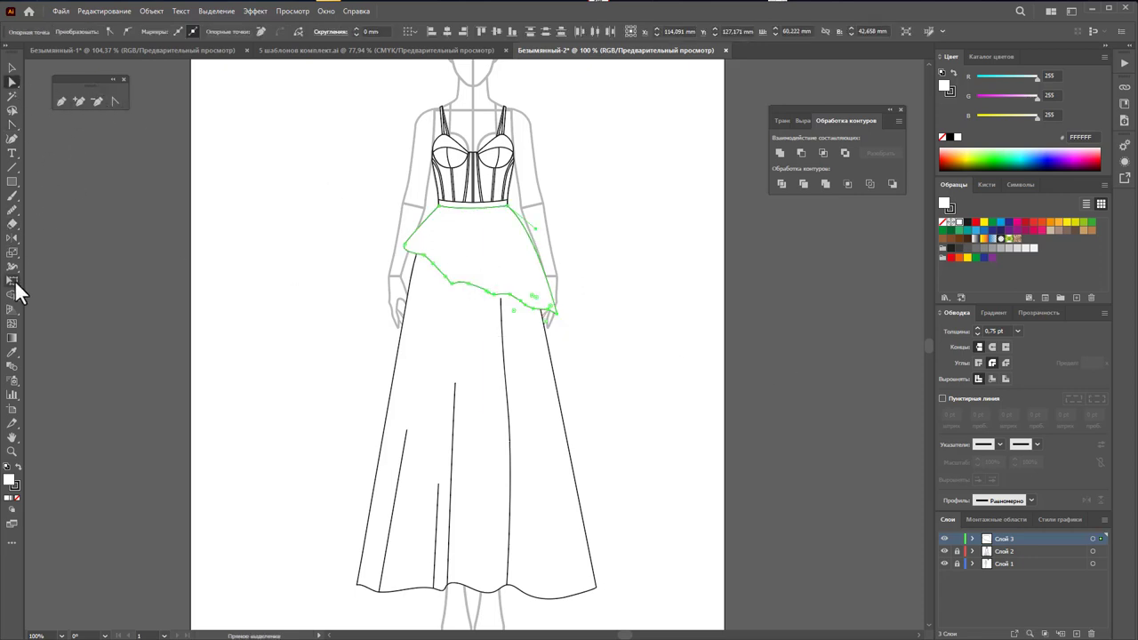
click(15, 210)
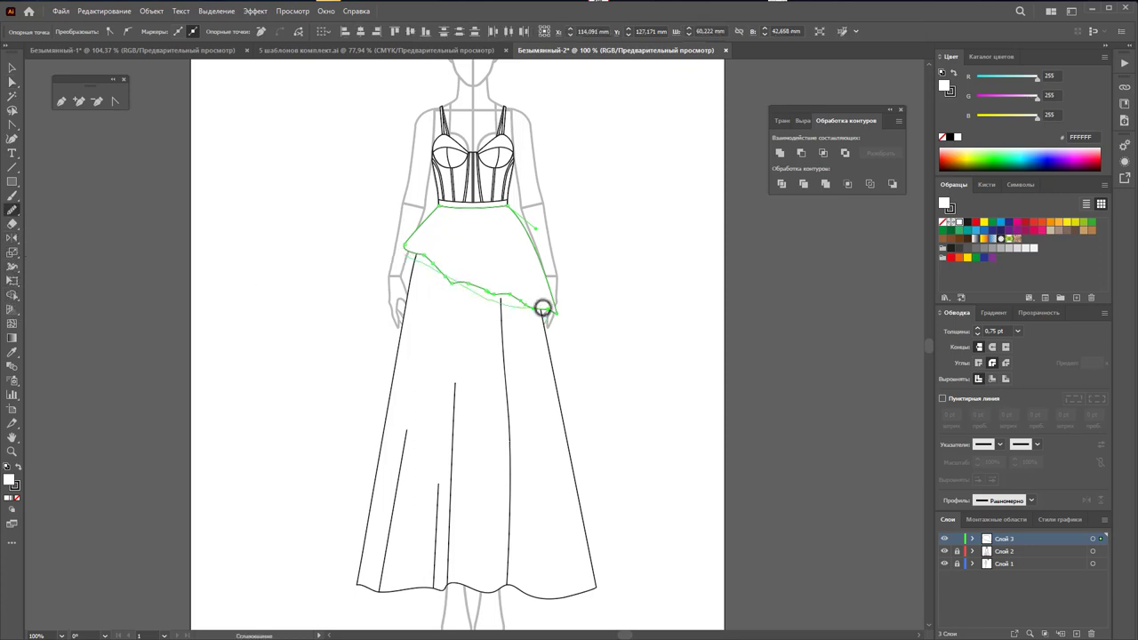
mouse_move(542, 308)
mouse_down()
mouse_move(416, 264)
mouse_move(425, 270)
mouse_move(418, 254)
mouse_move(439, 286)
mouse_up()
click(14, 85)
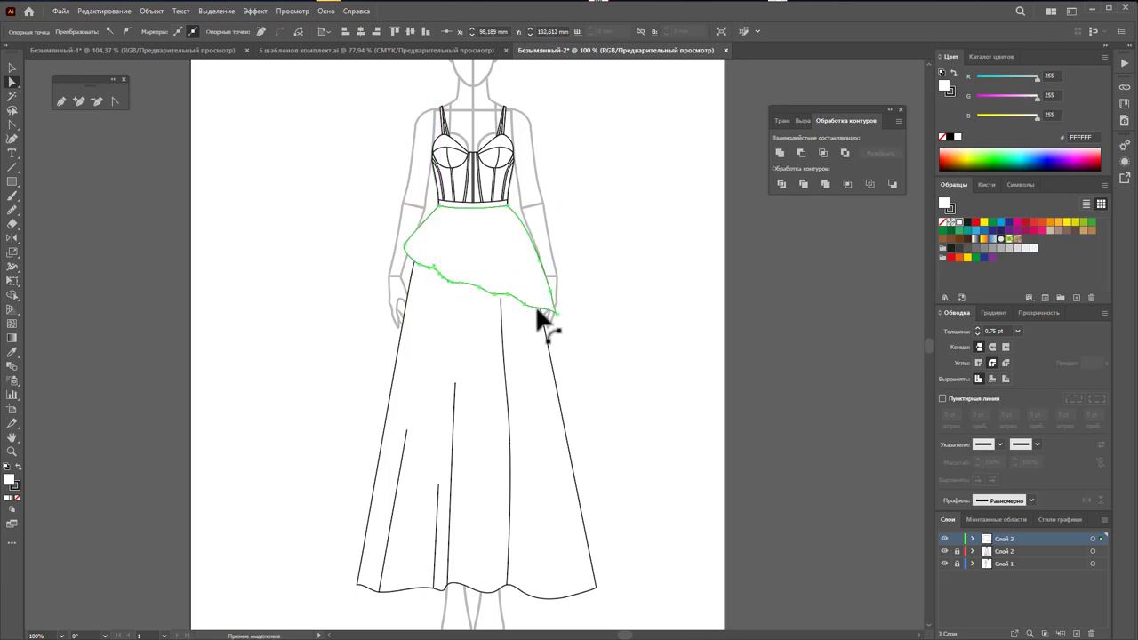
click(656, 397)
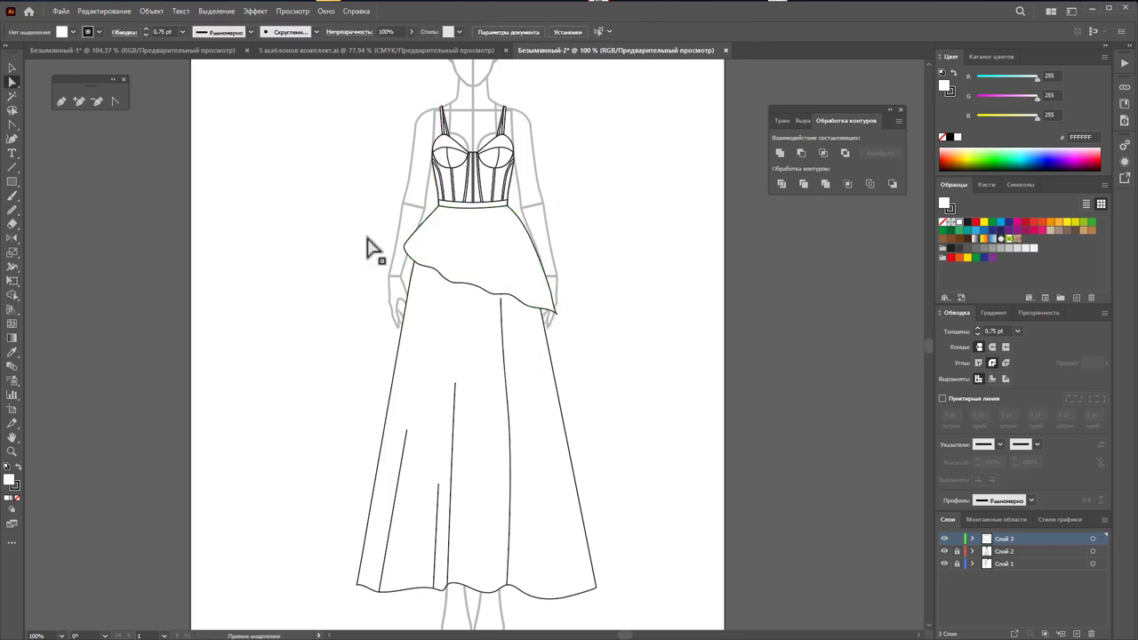
Step: Continue the ruffle path with zigzag fold points down the skirt's left side
click(60, 101)
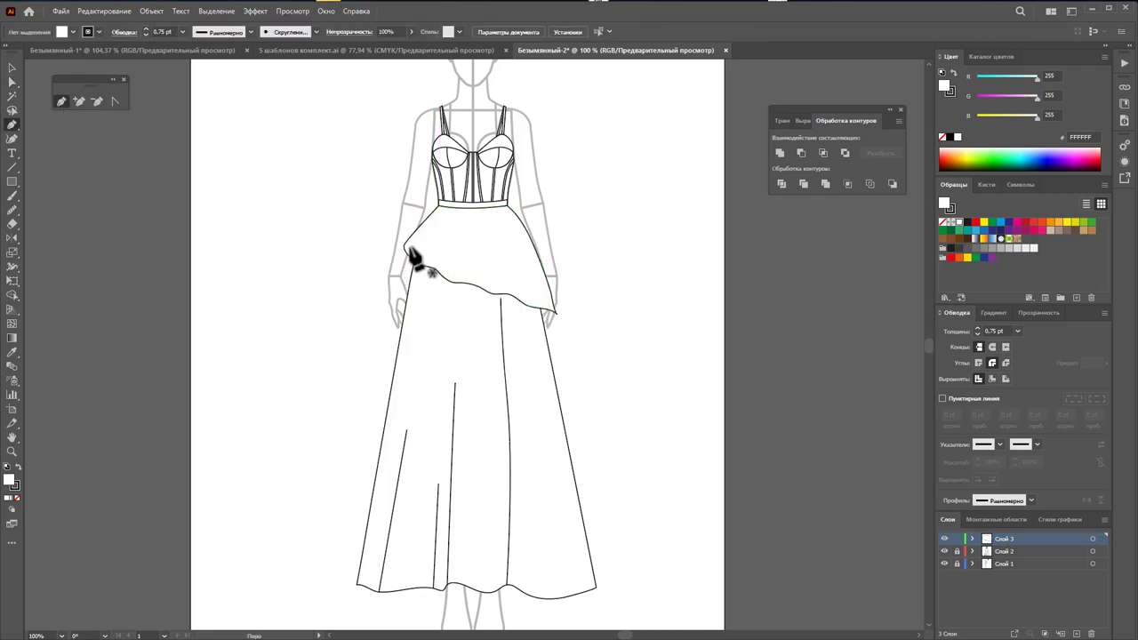
click(404, 242)
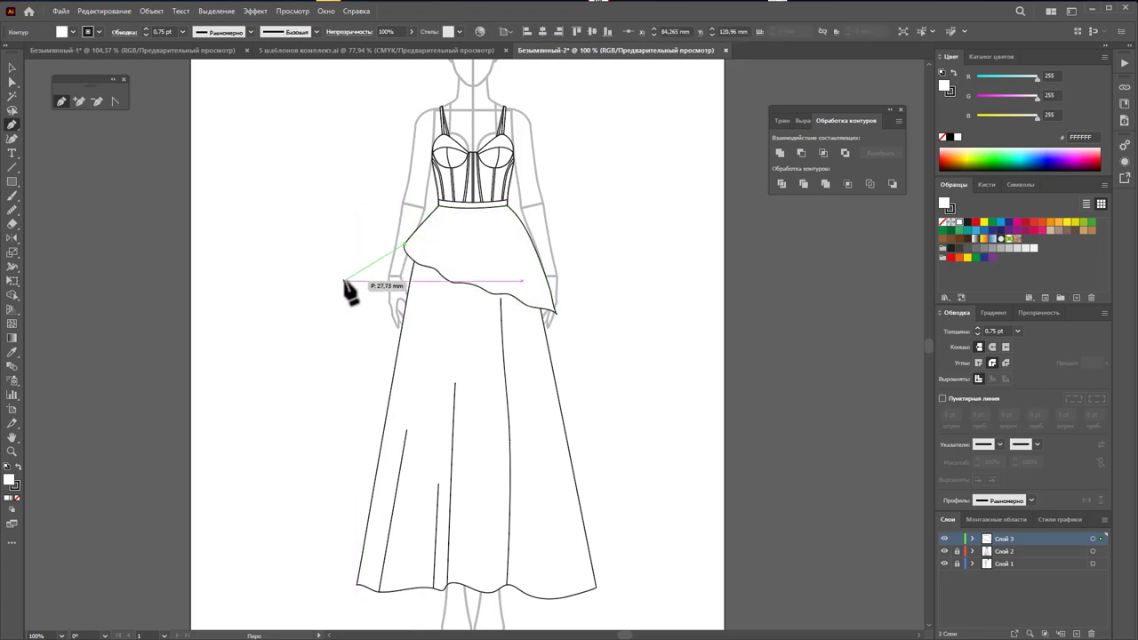
click(354, 267)
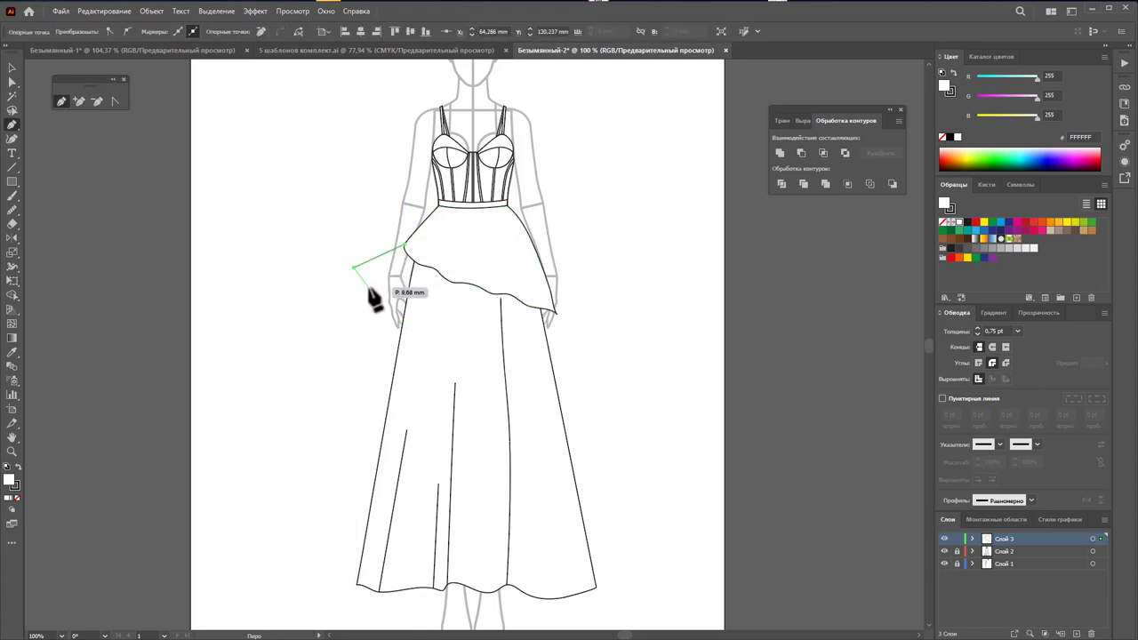
click(375, 297)
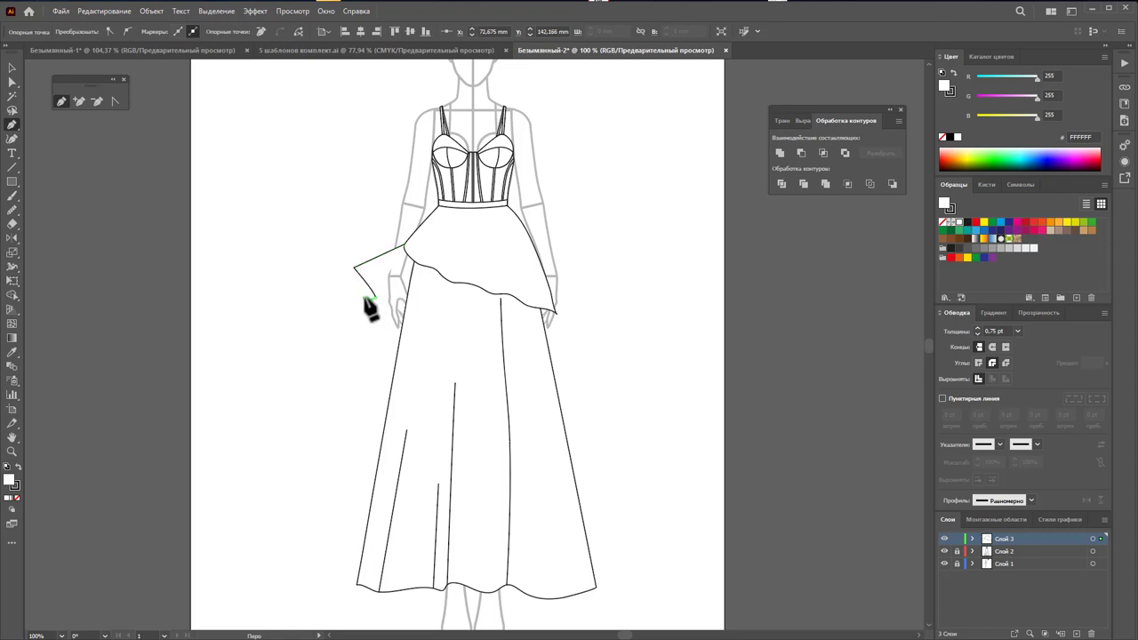
click(363, 300)
click(406, 356)
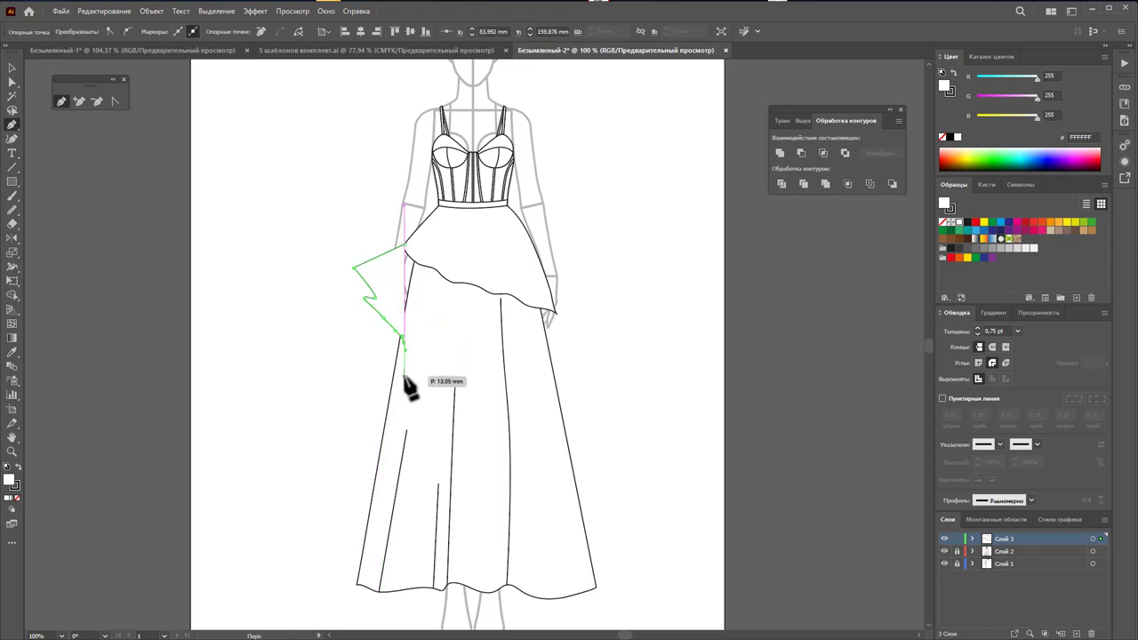
click(396, 375)
click(430, 383)
click(441, 415)
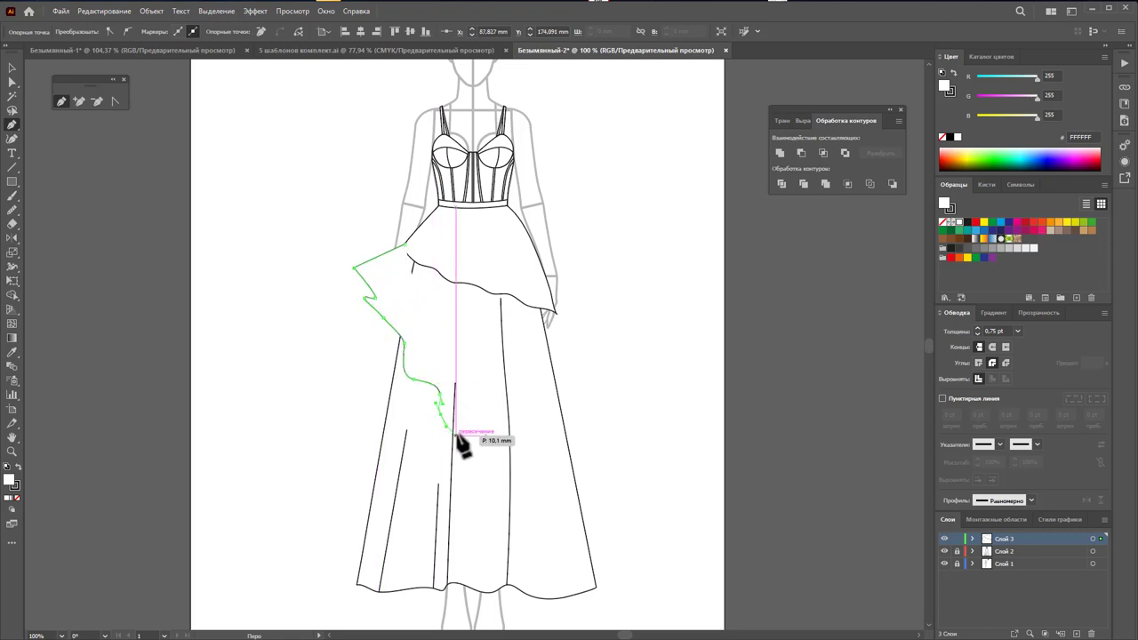
click(463, 450)
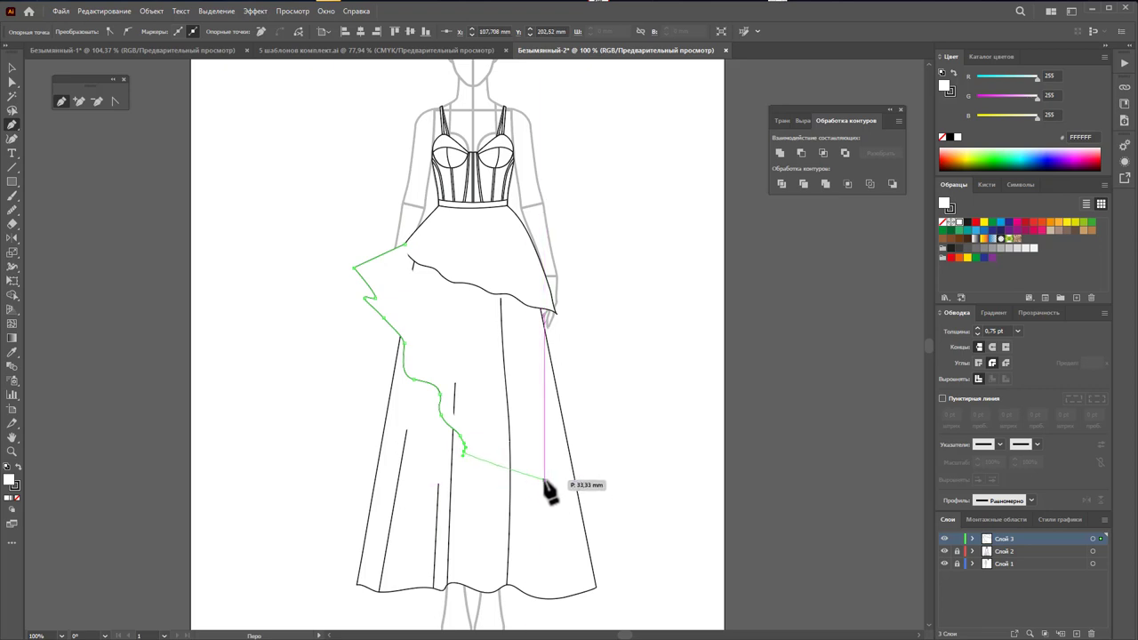
Step: Curve the ruffle's wavy edge across the skirt out toward the right hem
mouse_move(546, 485)
mouse_down()
mouse_move(546, 521)
mouse_move(477, 525)
mouse_up()
click(463, 504)
click(516, 534)
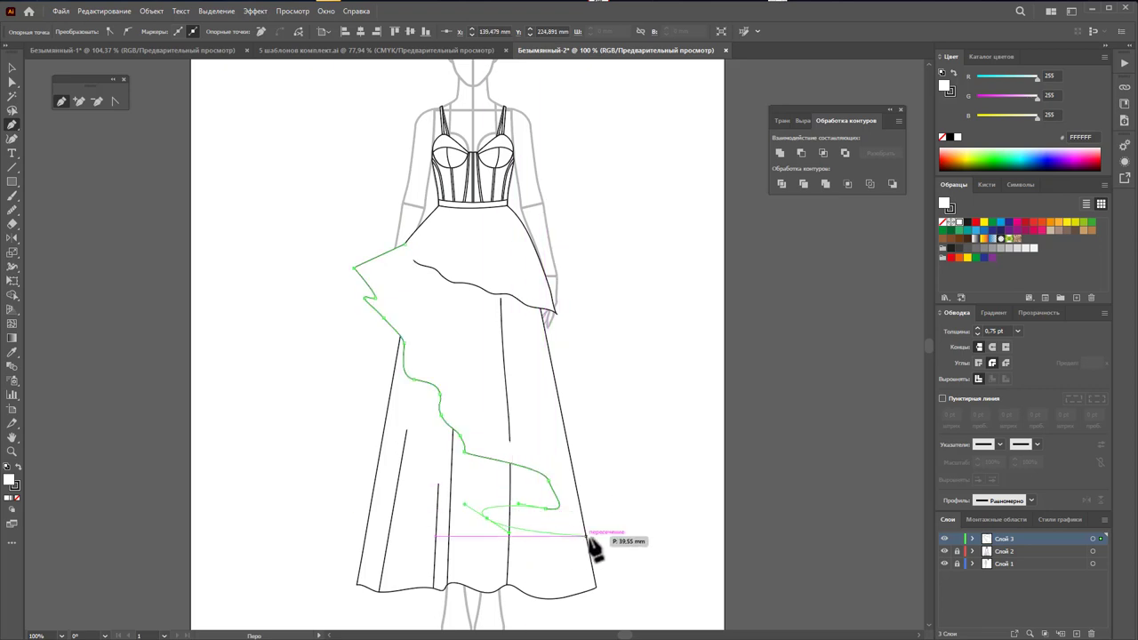
drag(630, 546, 642, 549)
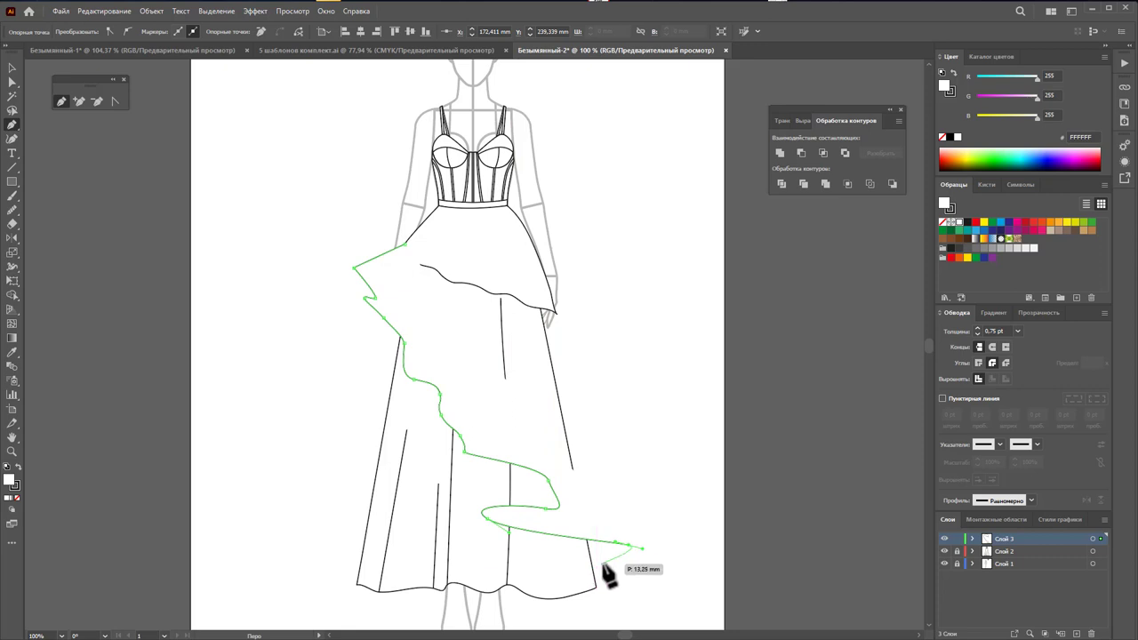
key(ctrl)
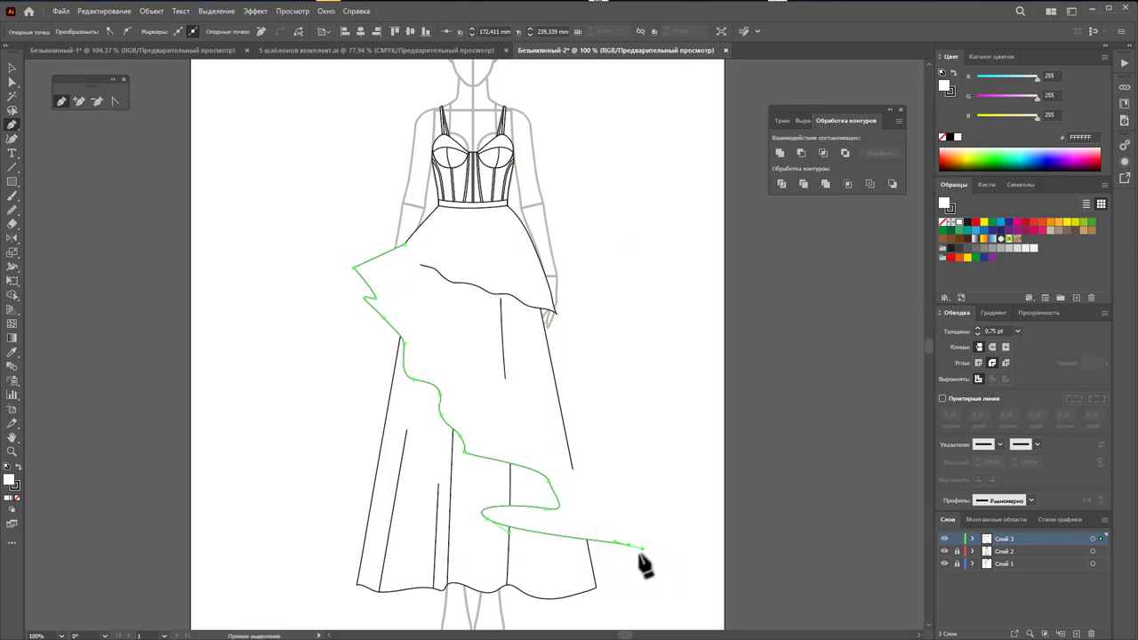
Step: Run the ruffle's right edge from the hem up to the waist and close the outline
click(625, 562)
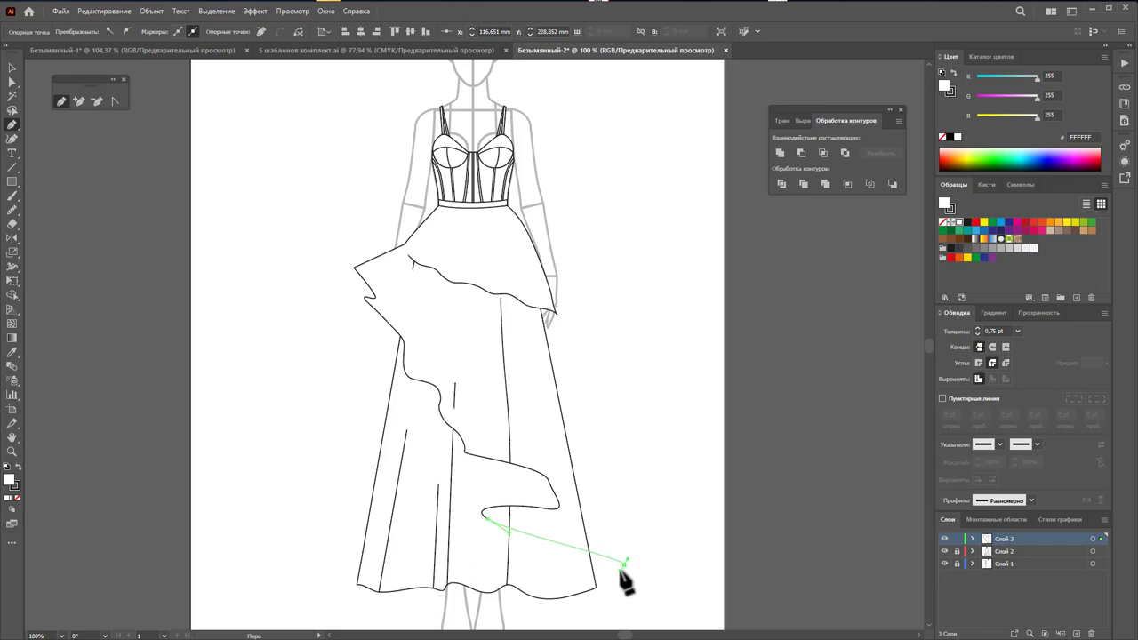
click(556, 313)
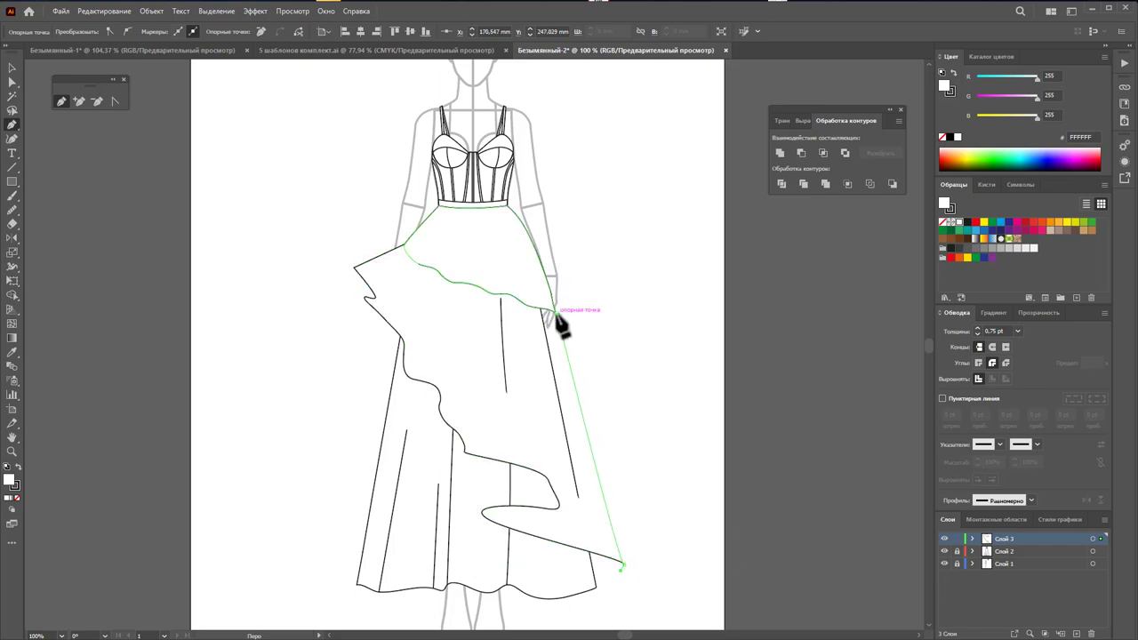
click(516, 263)
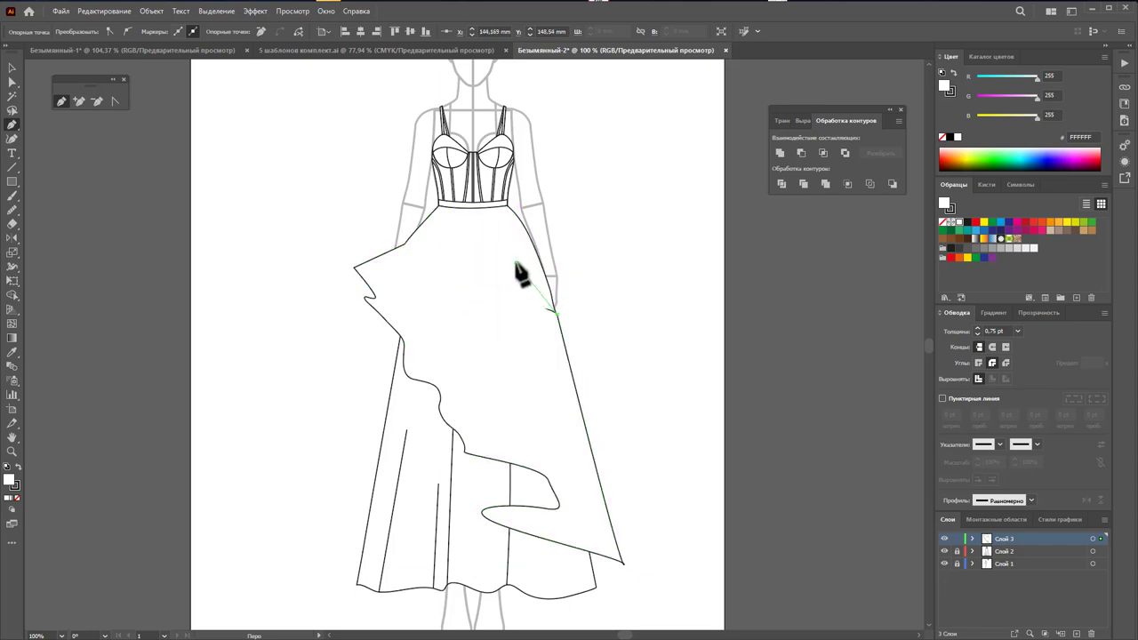
click(405, 245)
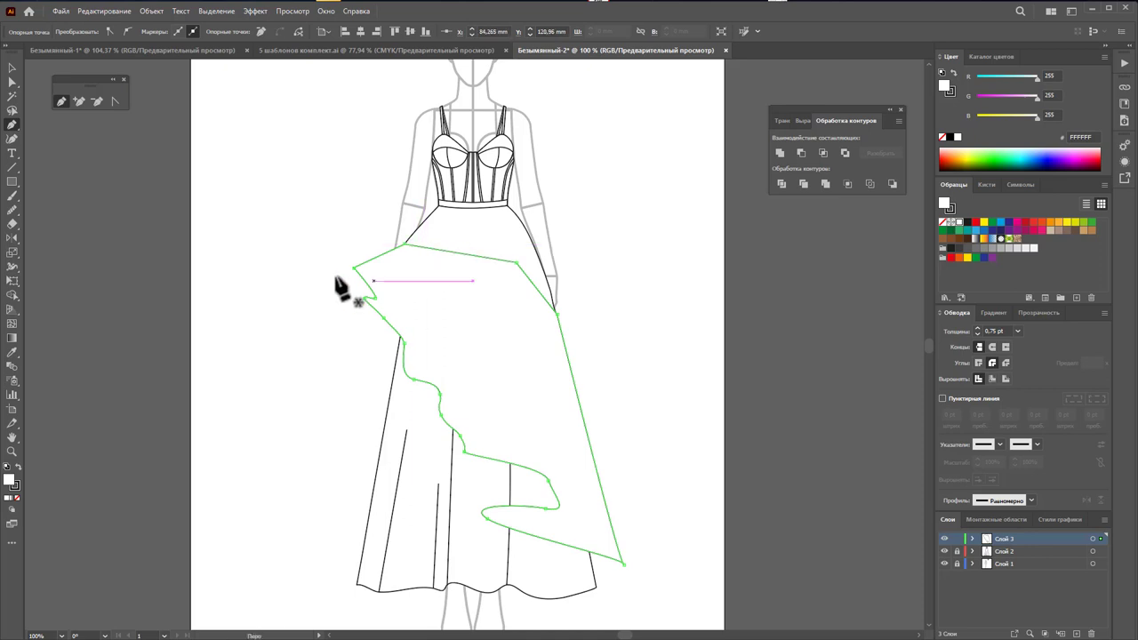
click(12, 81)
Step: Drag the ruffle's bottom-right tip and handles so the right edge bows outward to a point
drag(621, 556, 660, 556)
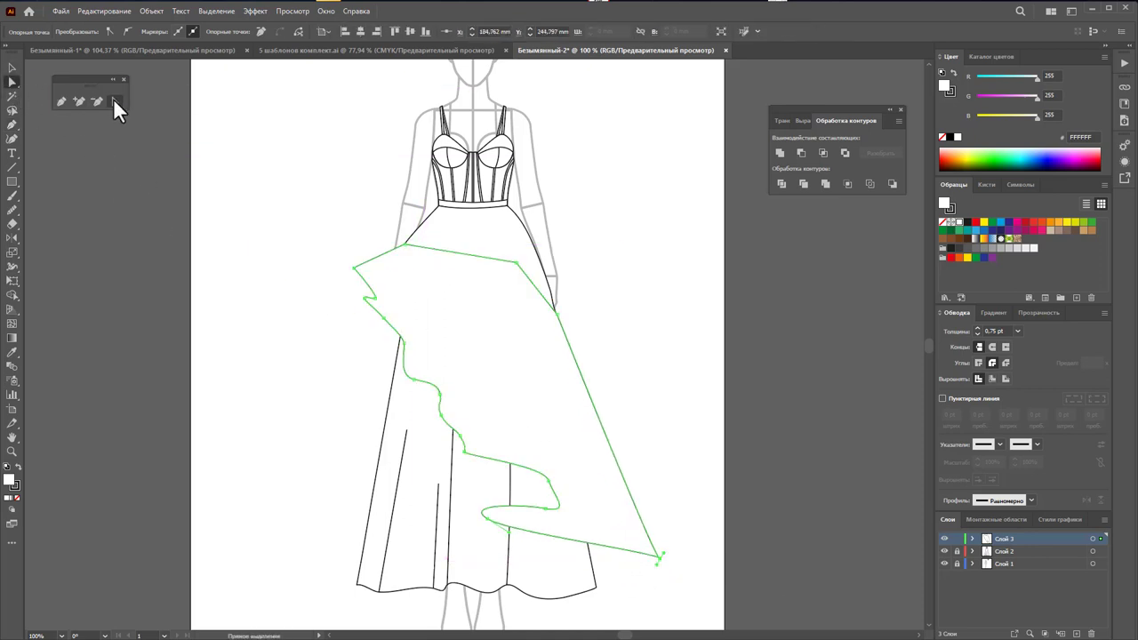
drag(662, 558, 673, 519)
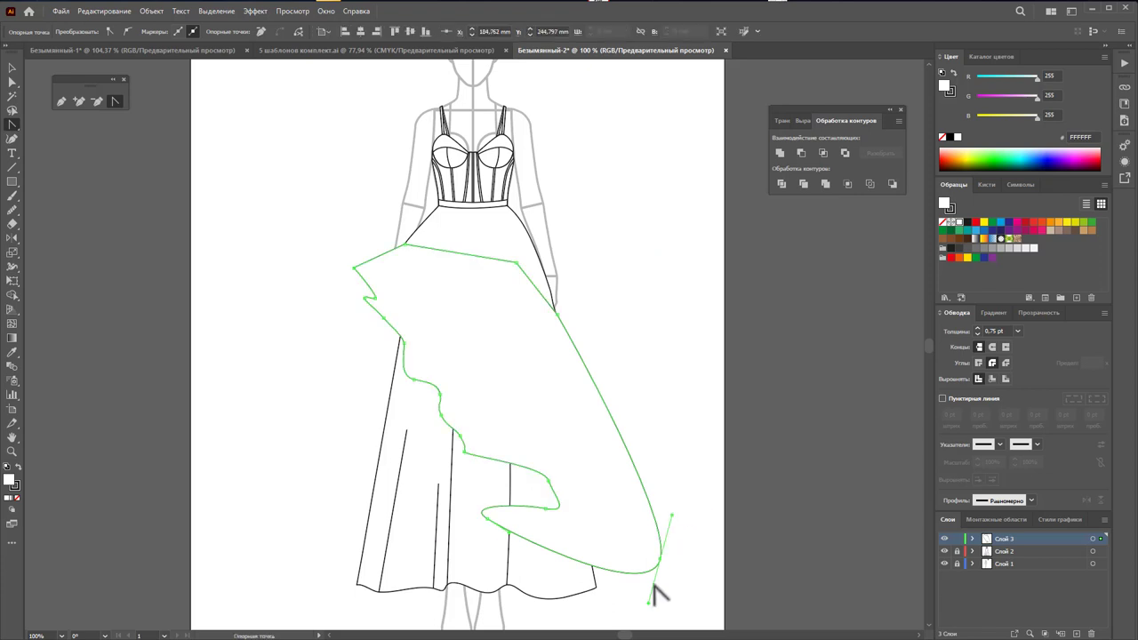
drag(648, 603, 661, 558)
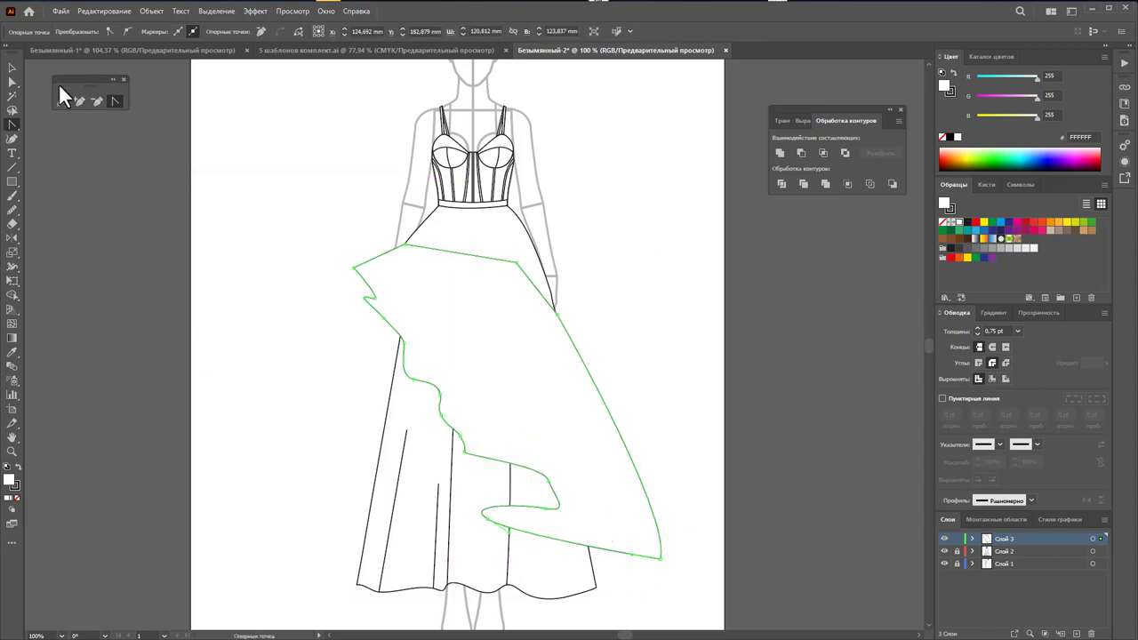
click(13, 70)
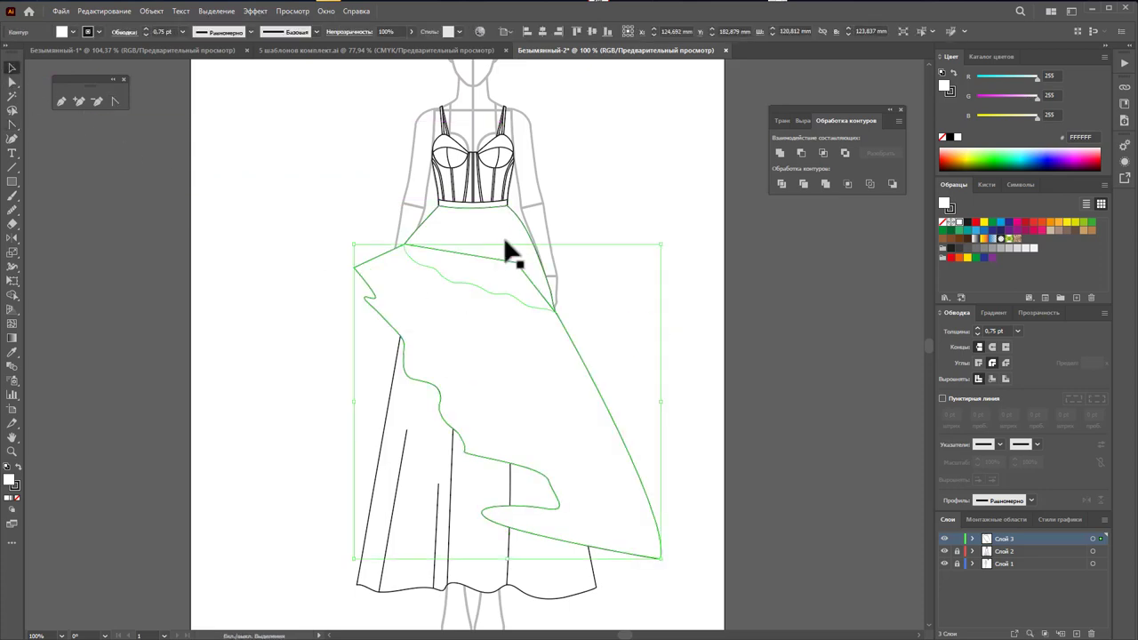
Step: Divide the ruffle against the peplum, ungroup the pieces, and check the cut
drag(509, 252, 485, 231)
click(780, 183)
right_click(517, 302)
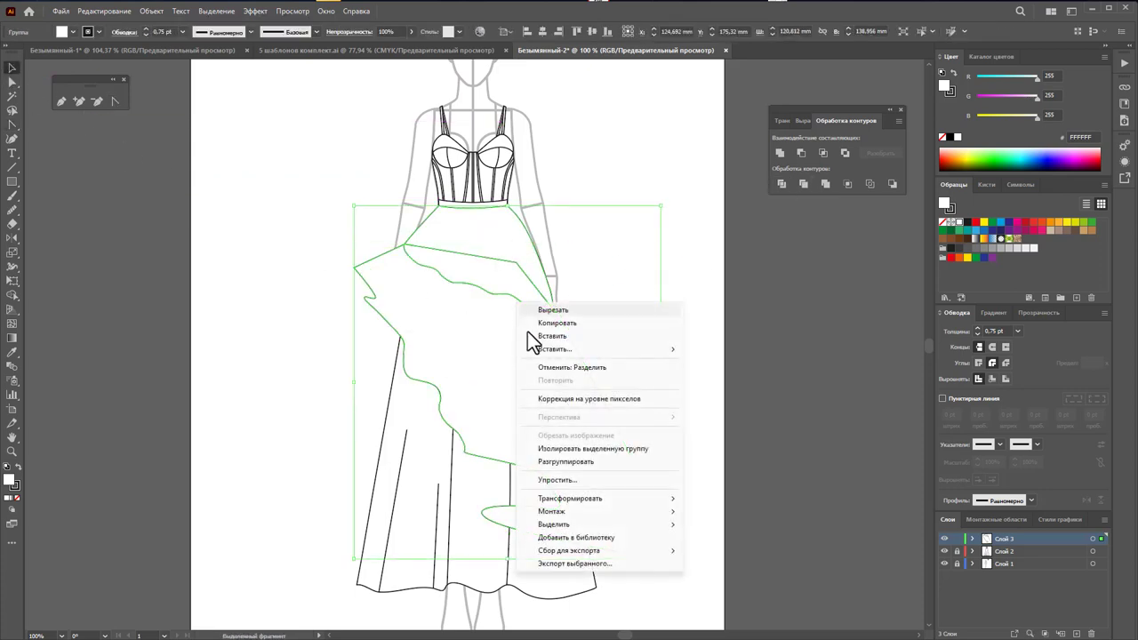
click(565, 461)
click(669, 401)
click(508, 279)
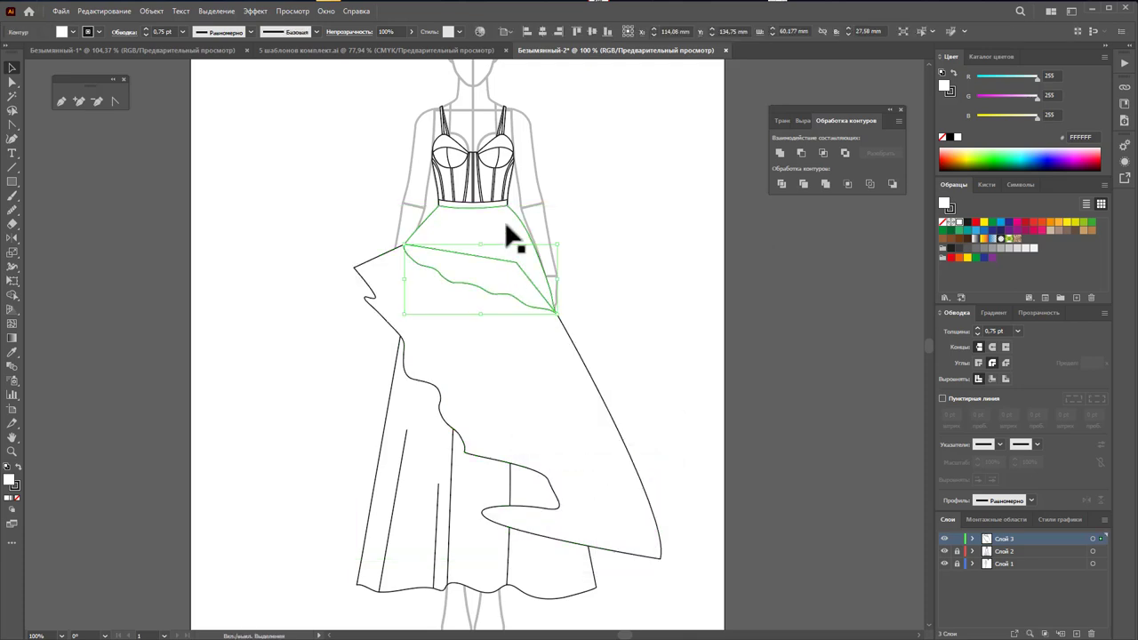
click(780, 153)
click(574, 340)
click(525, 461)
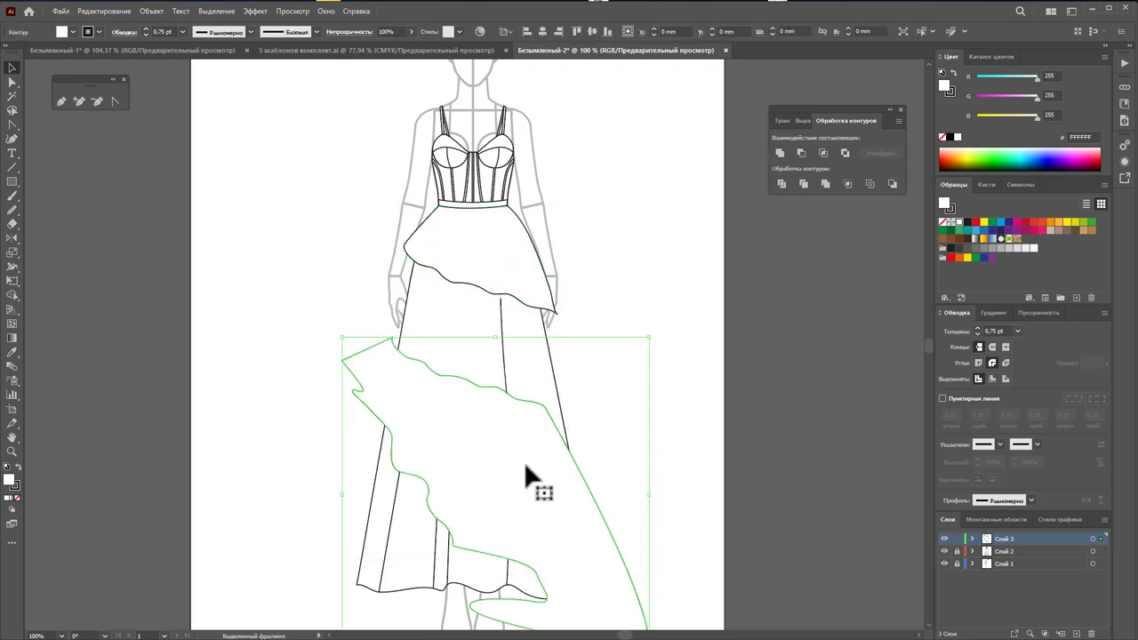
click(620, 403)
click(647, 310)
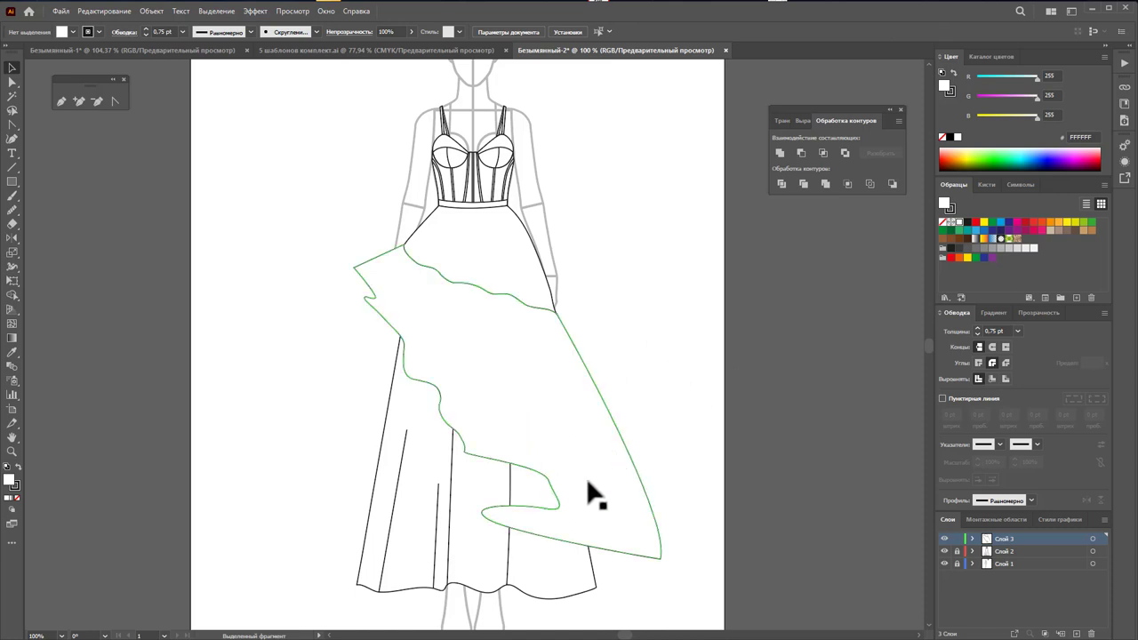
Step: Smooth the small loop near the hem with the Smooth tool
click(556, 487)
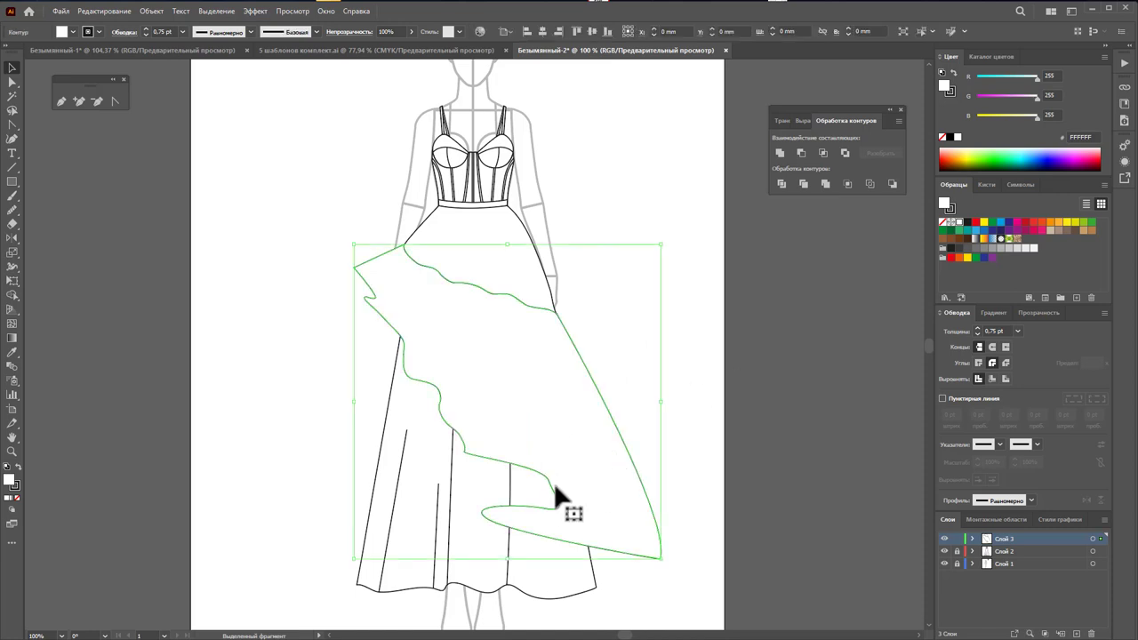
click(12, 213)
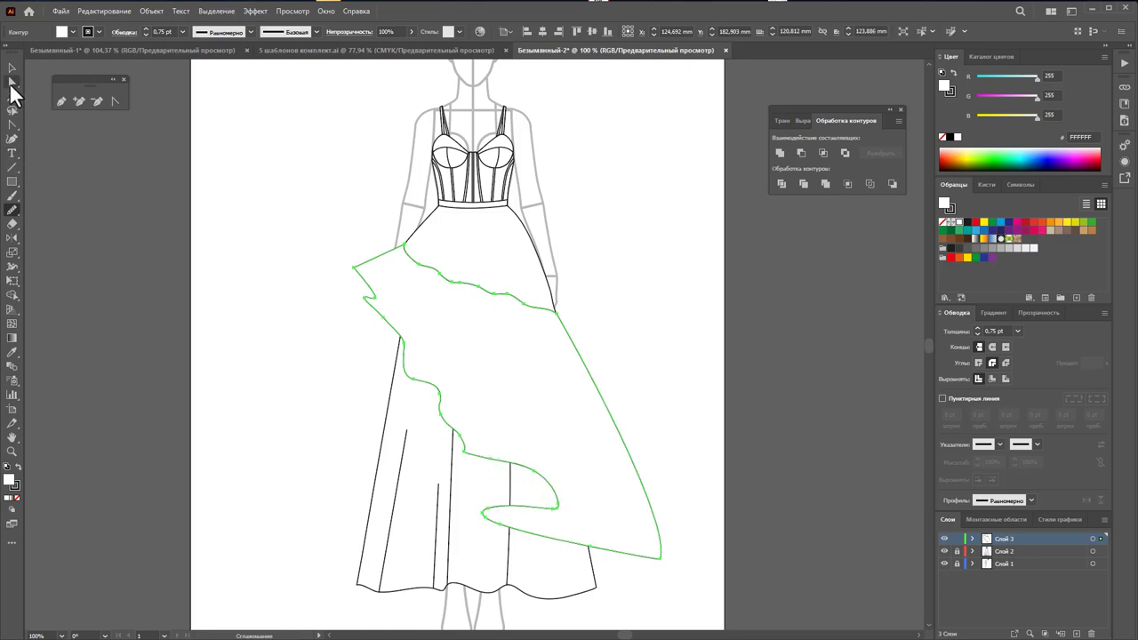
drag(488, 520, 466, 501)
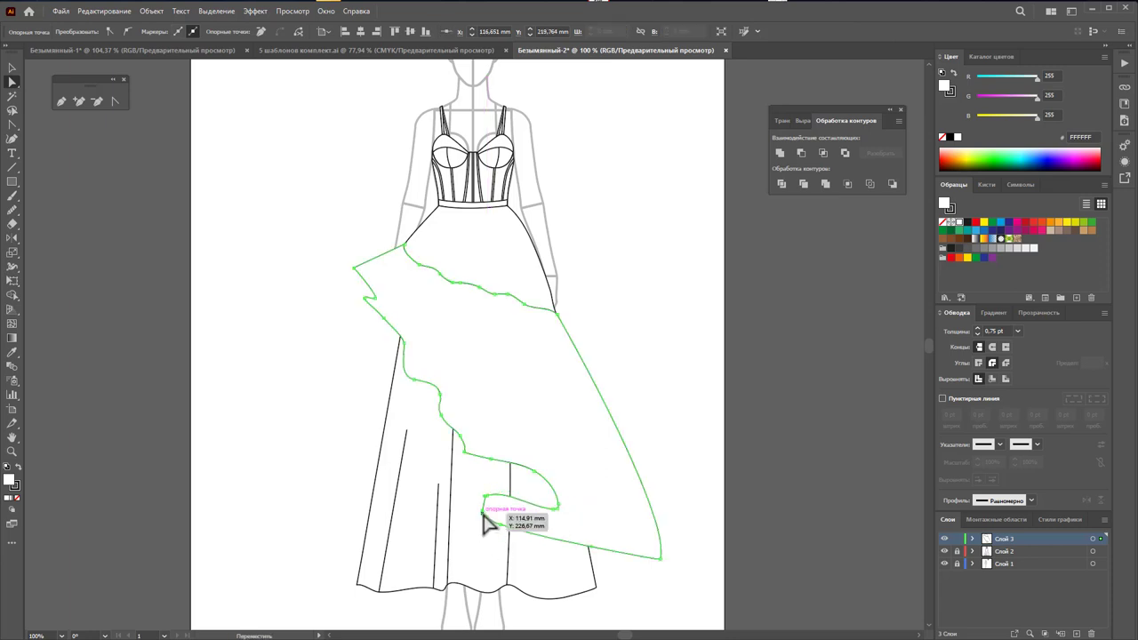
drag(483, 521, 486, 514)
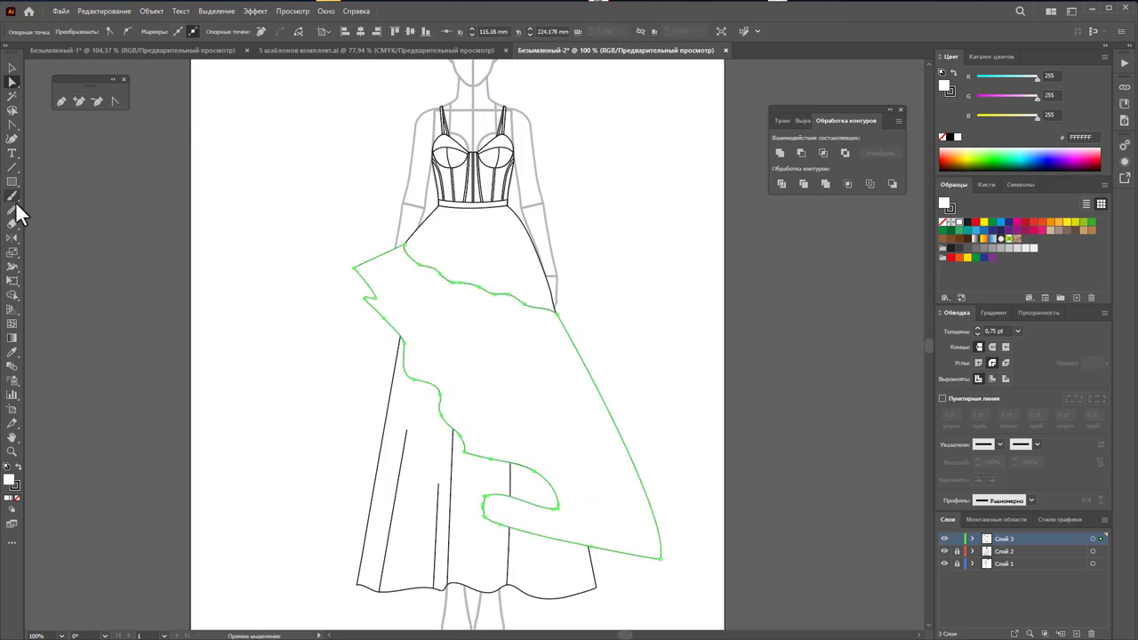
drag(481, 508, 480, 502)
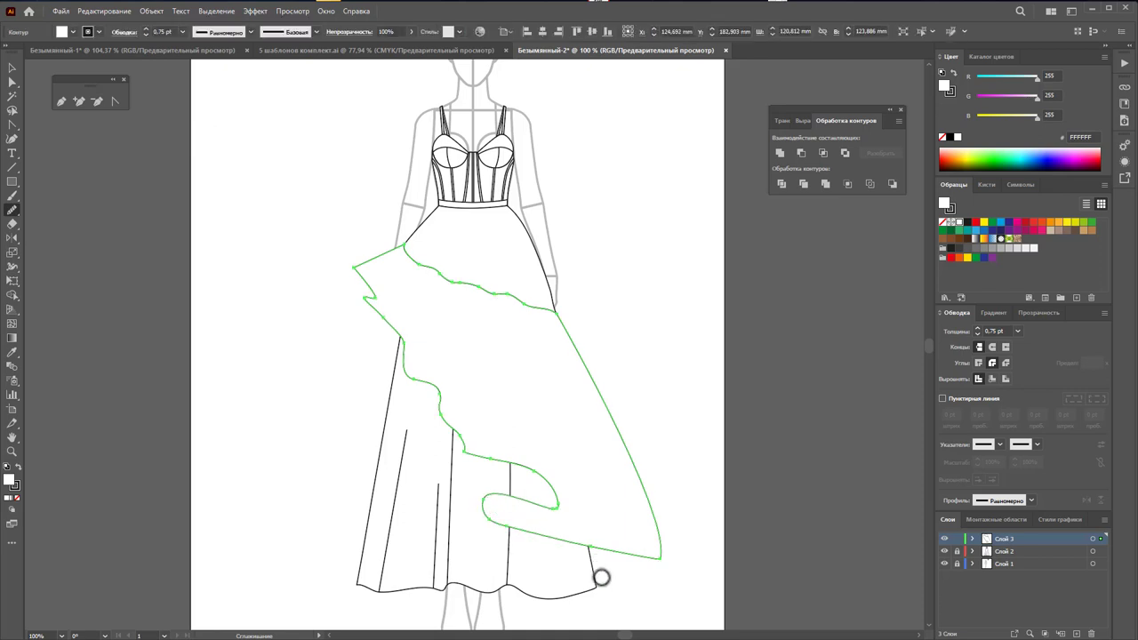
Step: Add an anchor where the hem meets the ruffle and curve the joining segment
click(97, 100)
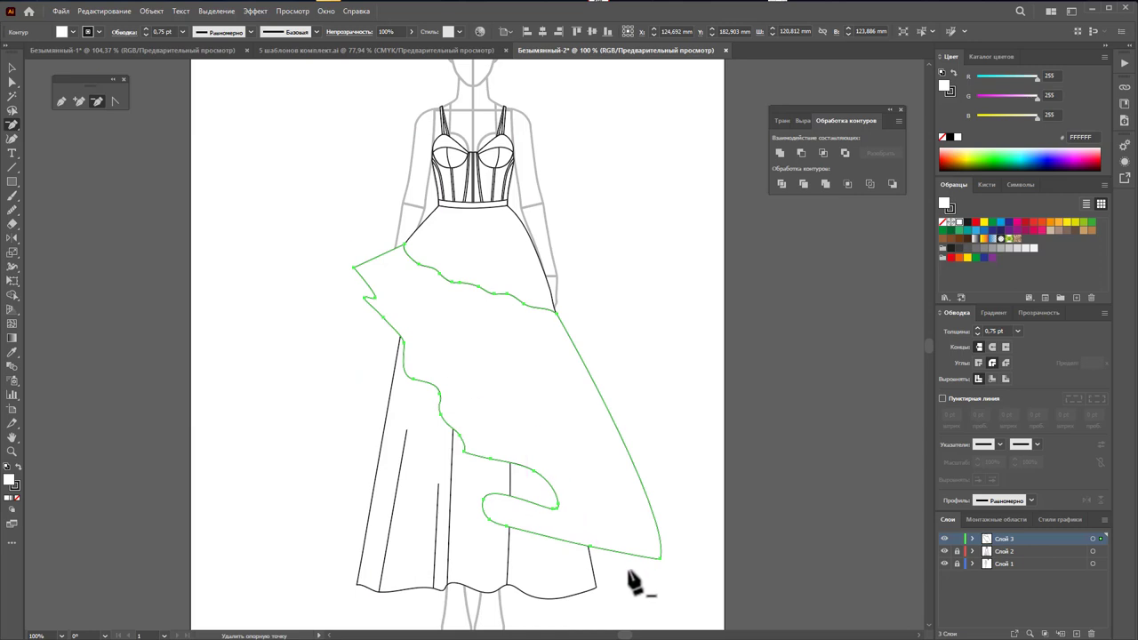
click(61, 101)
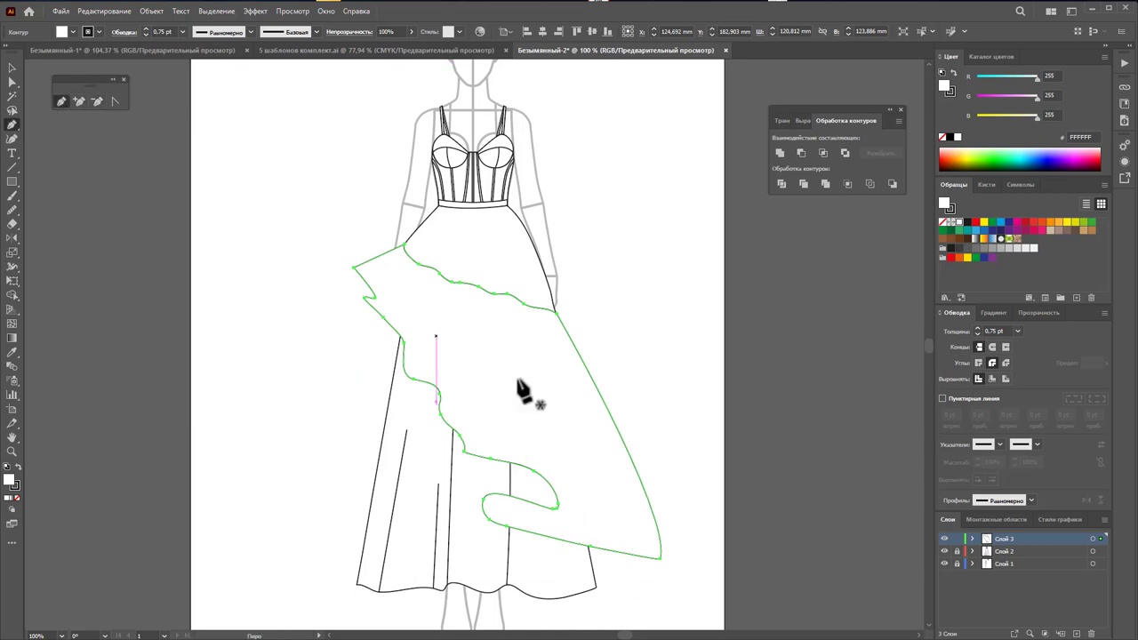
click(596, 580)
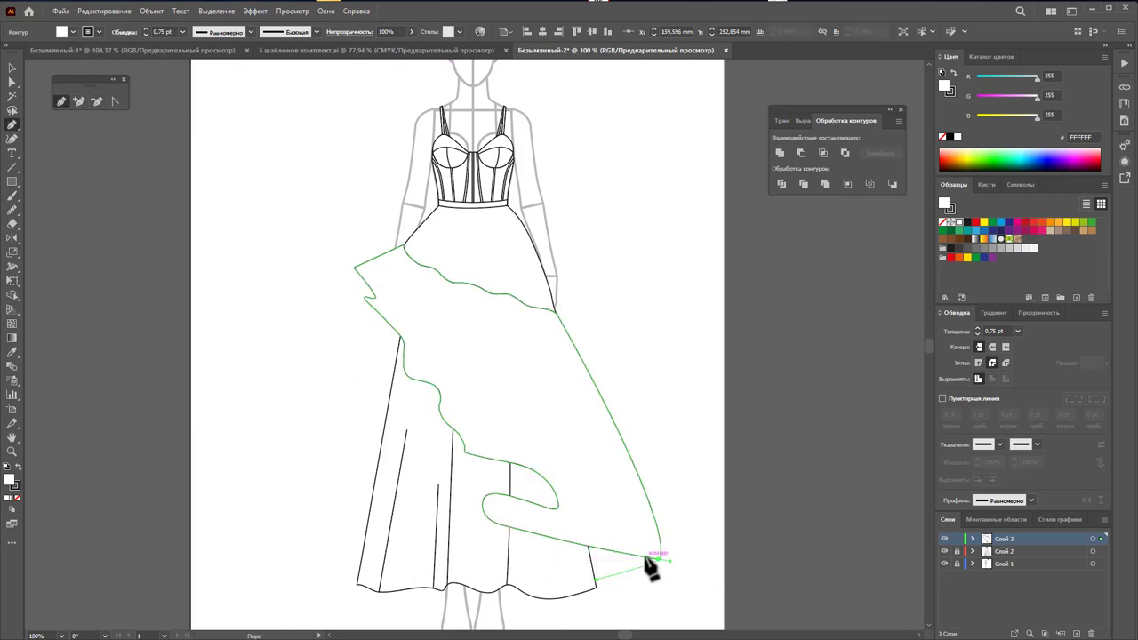
mouse_move(640, 558)
mouse_down()
mouse_move(592, 556)
mouse_move(614, 587)
mouse_up()
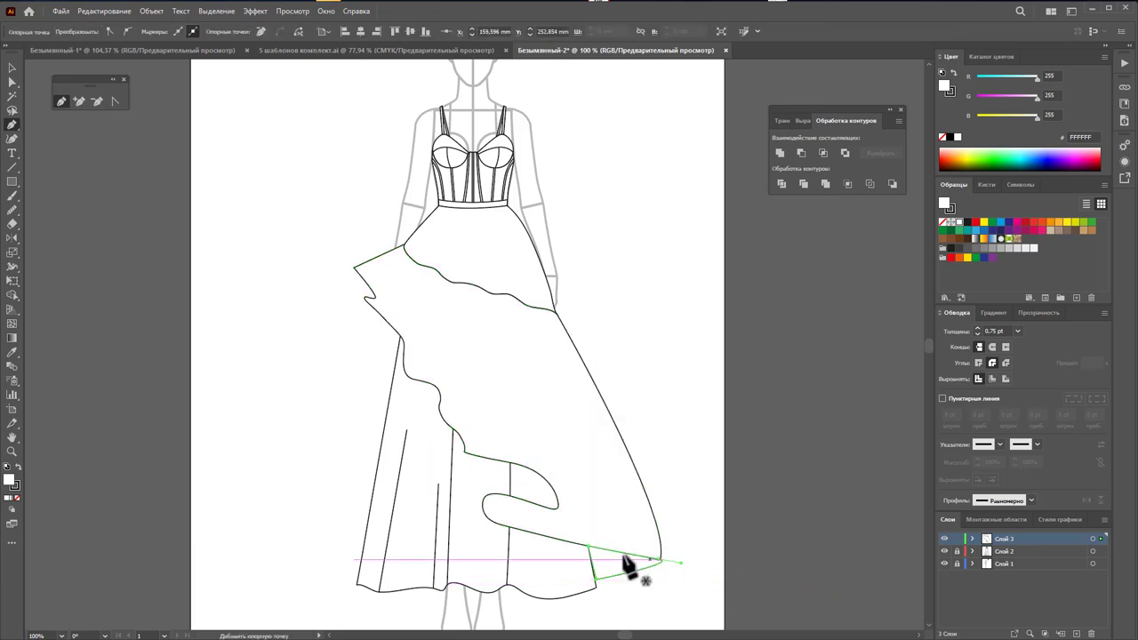
Step: Reshape the ruffle's right curve and line its bottom tip up with the hem
click(10, 86)
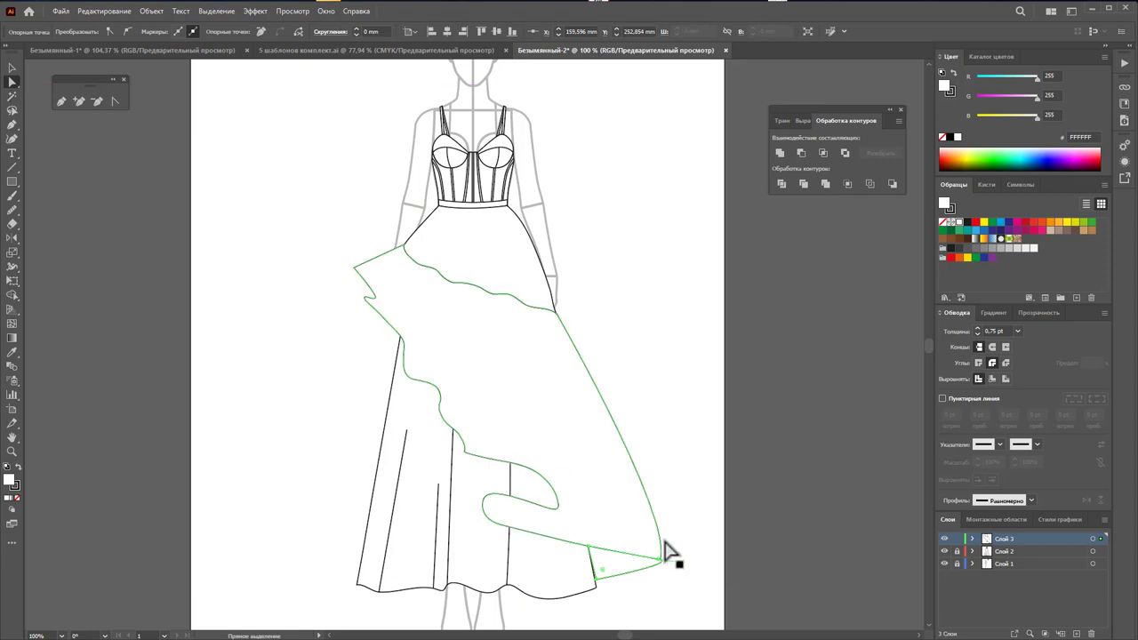
click(698, 601)
click(666, 552)
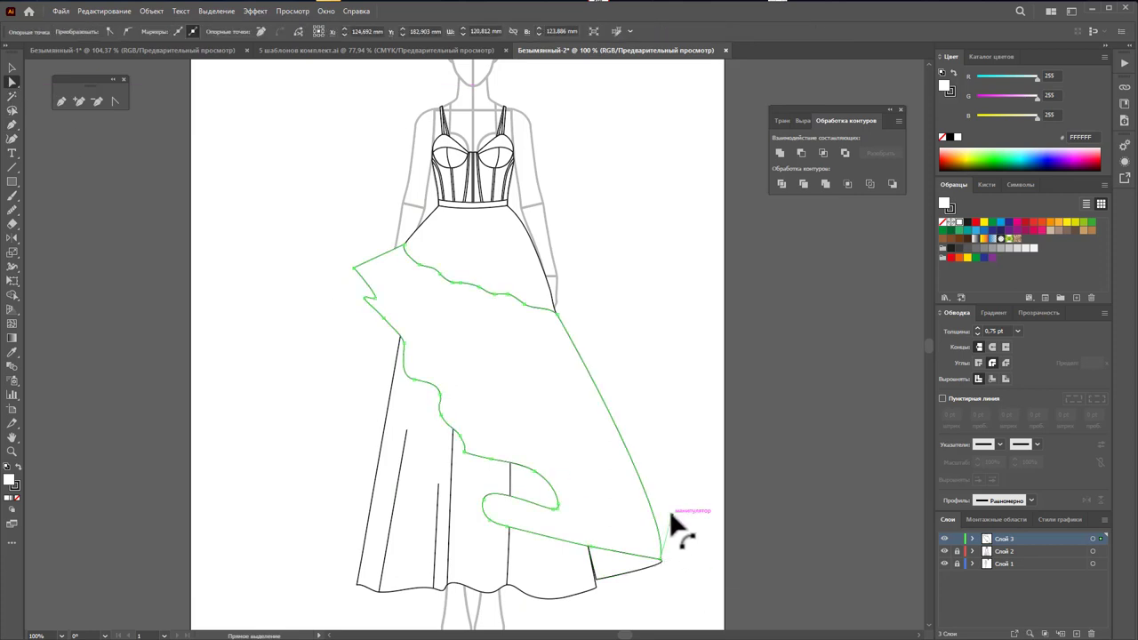
drag(672, 518, 630, 439)
click(661, 560)
drag(663, 560, 673, 562)
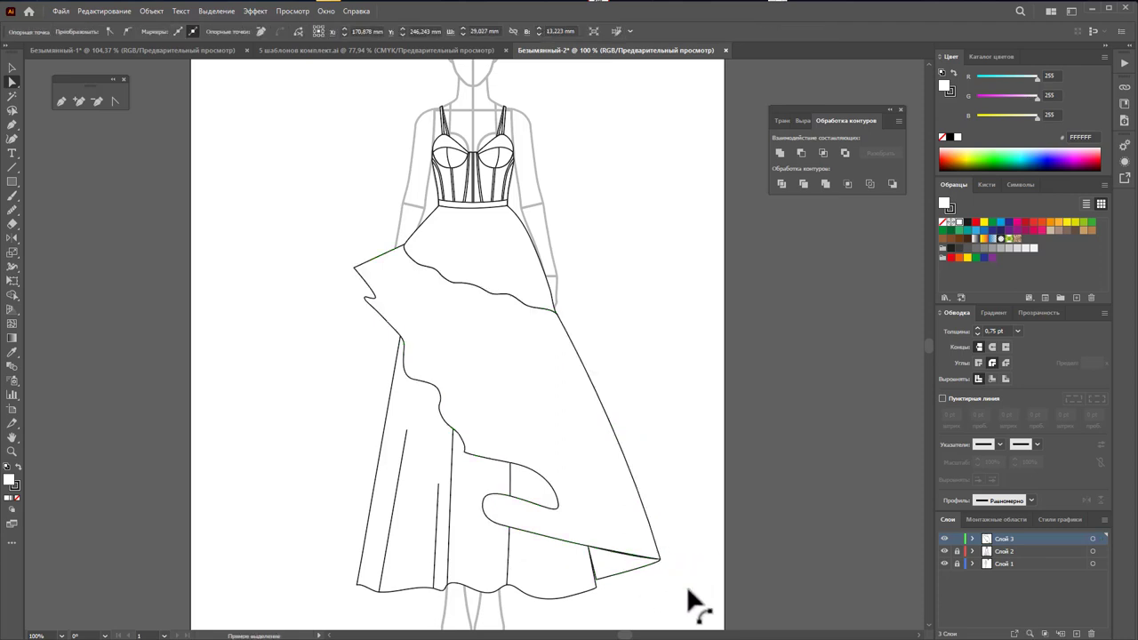
click(689, 598)
Step: Draw a closed curved fold shape inside the lower loop of the drape
click(60, 102)
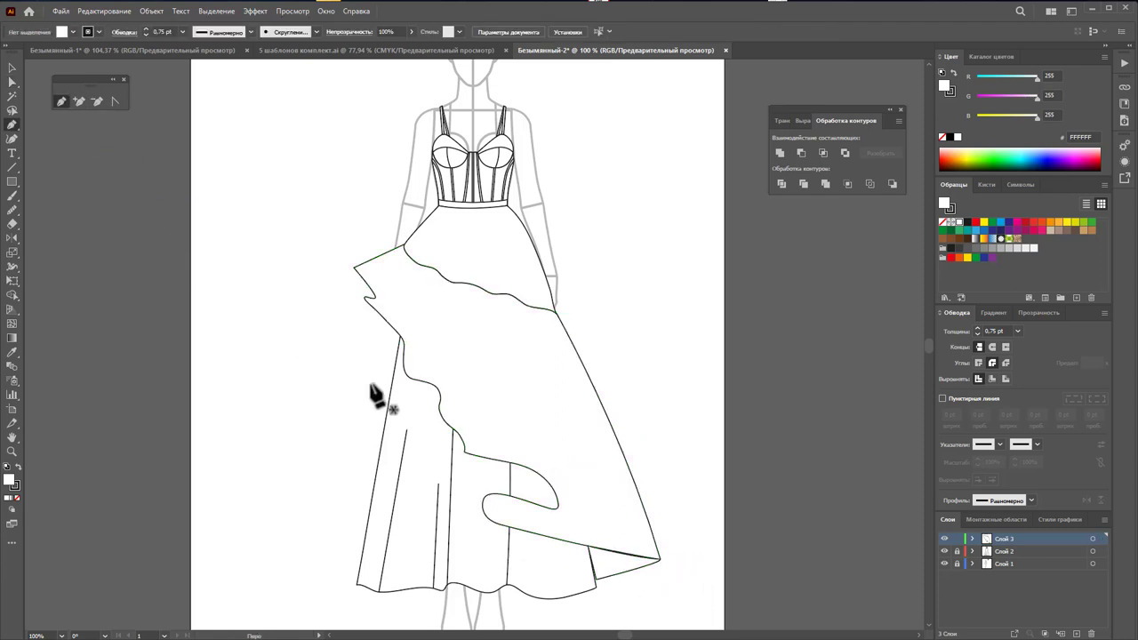
click(483, 500)
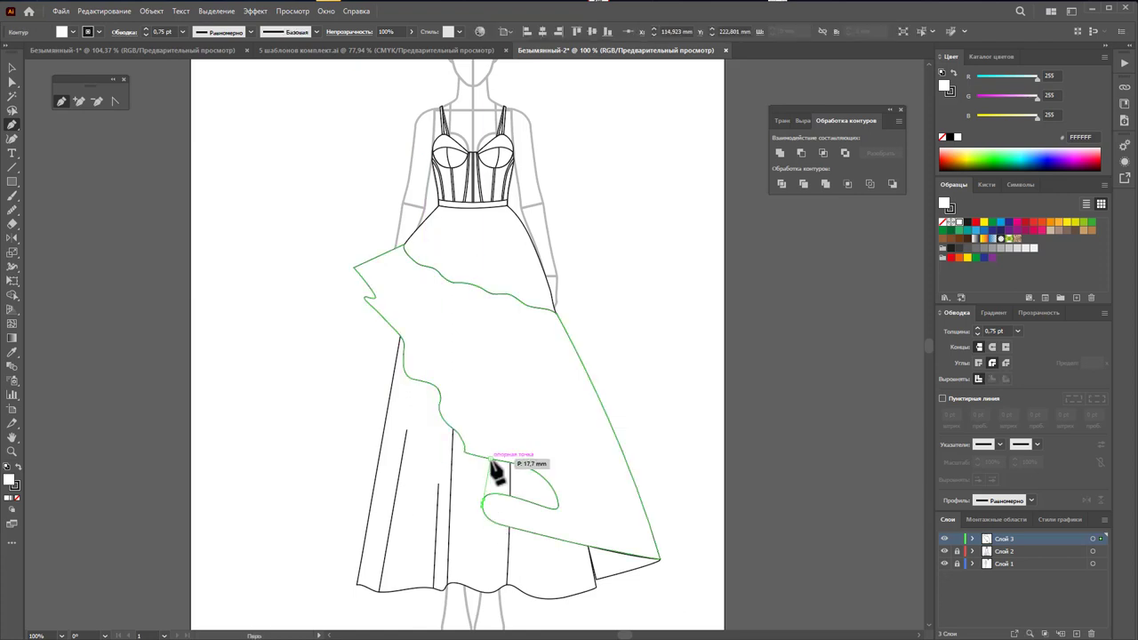
mouse_move(489, 461)
mouse_down()
mouse_move(558, 492)
mouse_move(562, 532)
mouse_up()
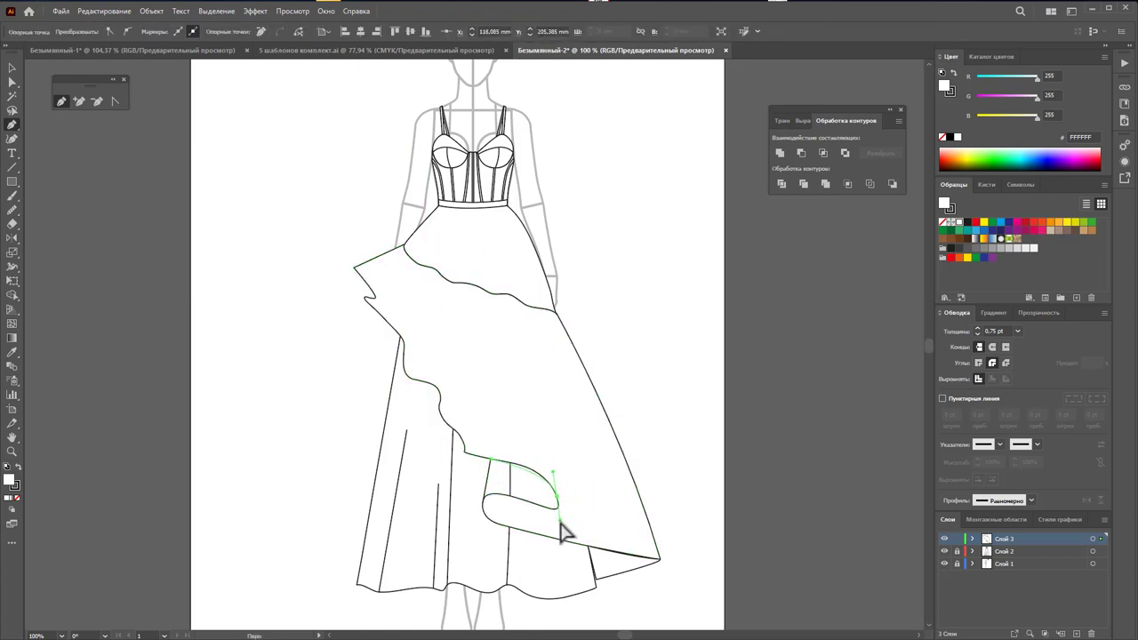
click(486, 502)
drag(487, 505, 471, 523)
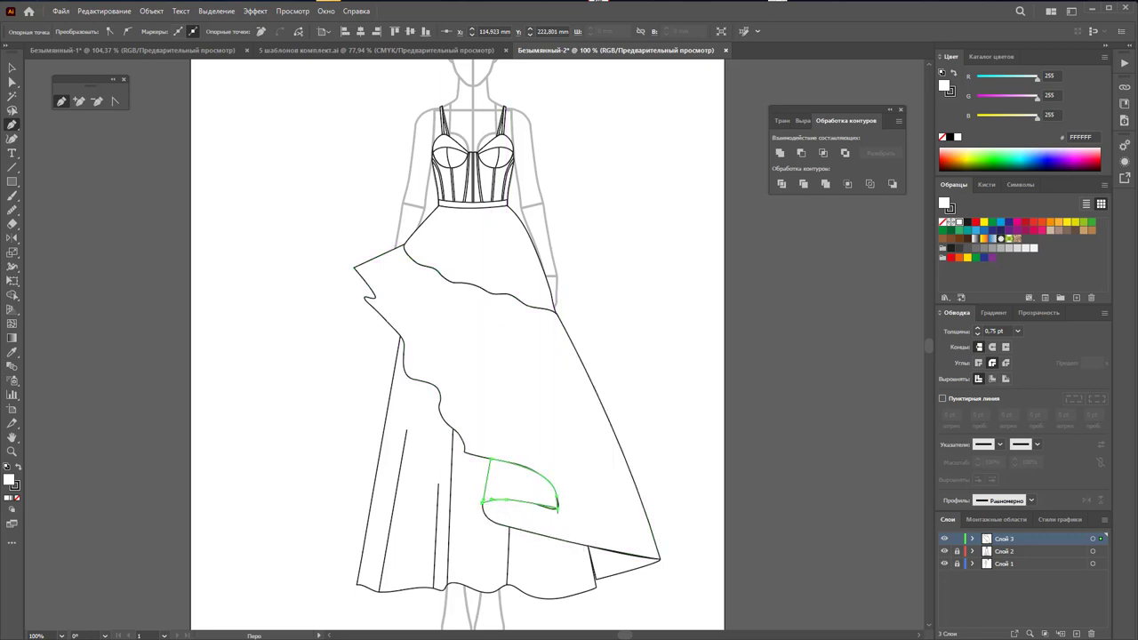
Step: Adjust the fold piece's right and bottom edges into a rounded curl
click(14, 86)
click(607, 511)
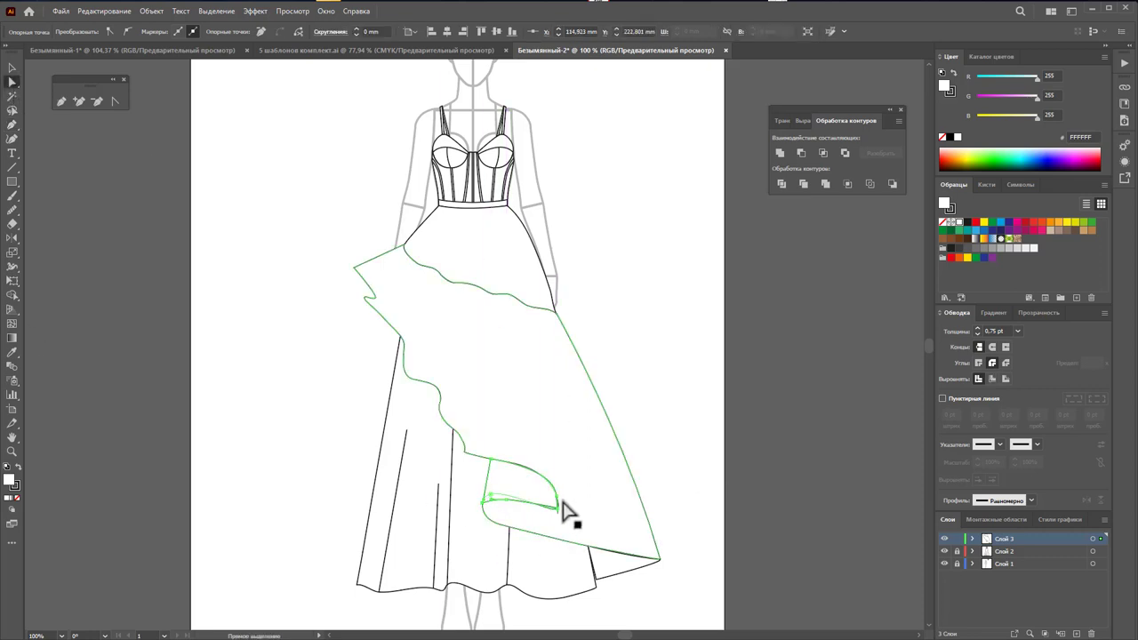
drag(563, 509, 569, 505)
click(480, 506)
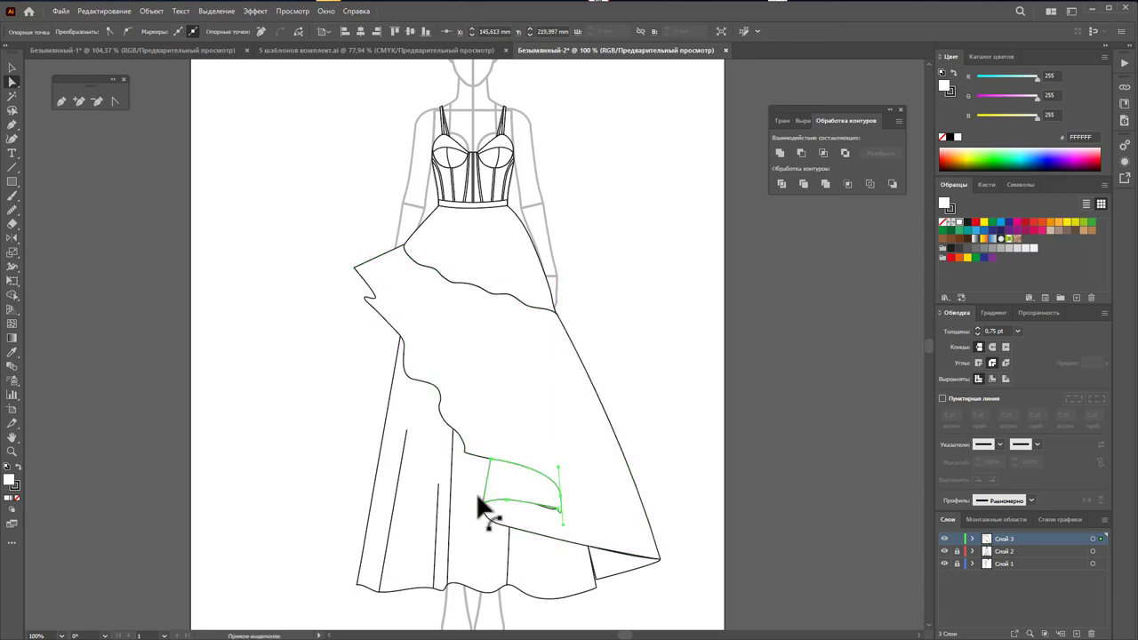
drag(478, 498, 508, 505)
Step: Use the Arrange options so the fold piece sits in front of the drape
click(12, 68)
right_click(450, 357)
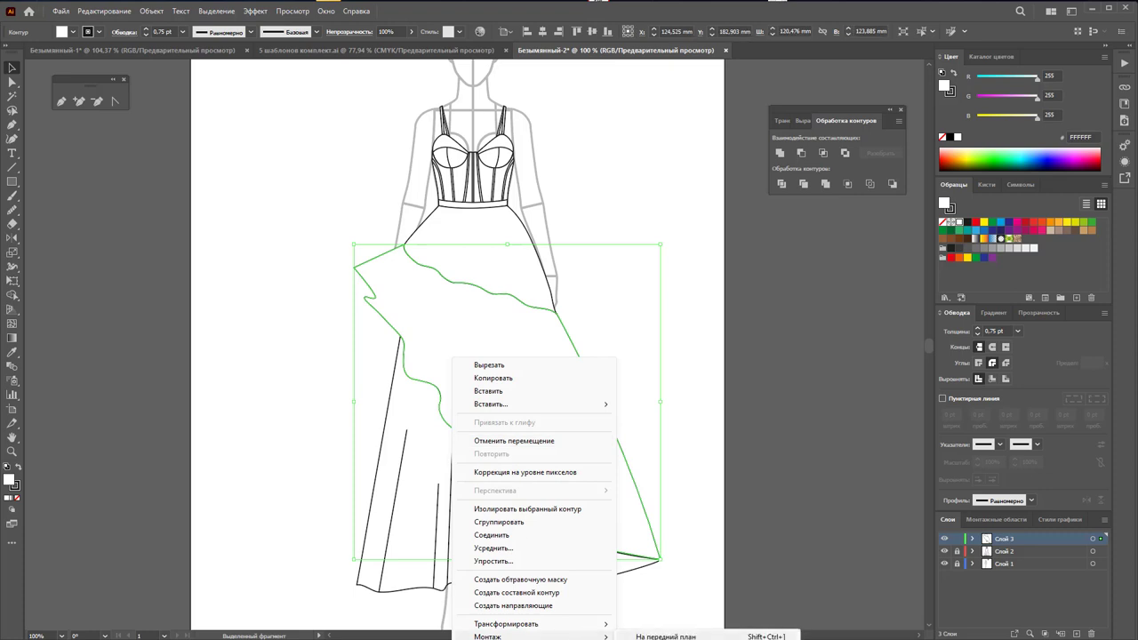
click(733, 448)
click(733, 449)
click(558, 508)
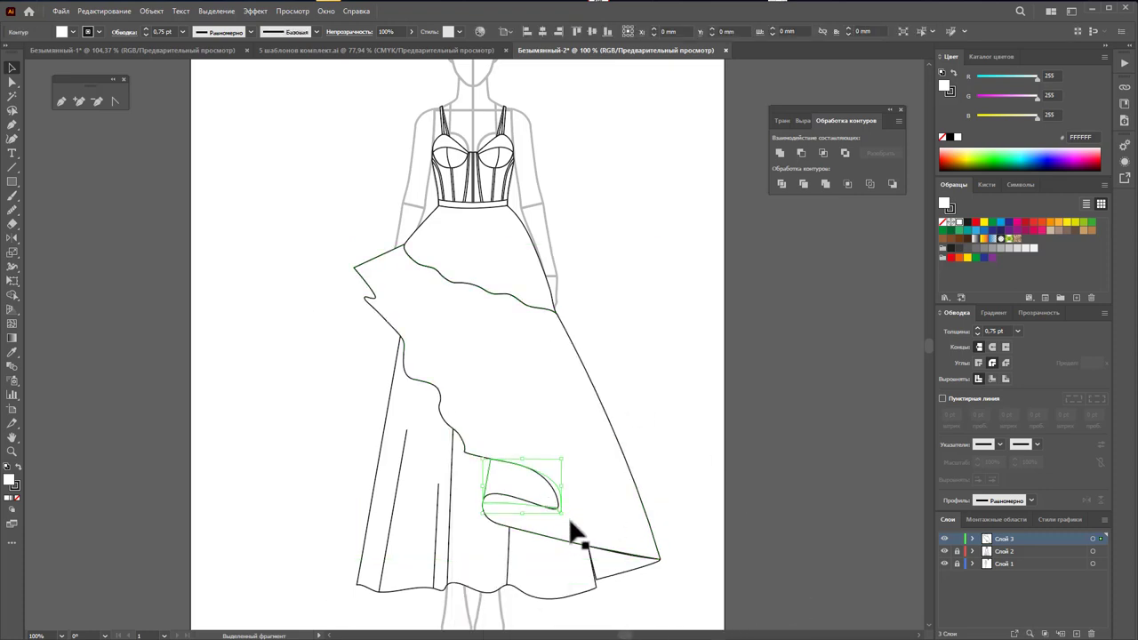
click(731, 495)
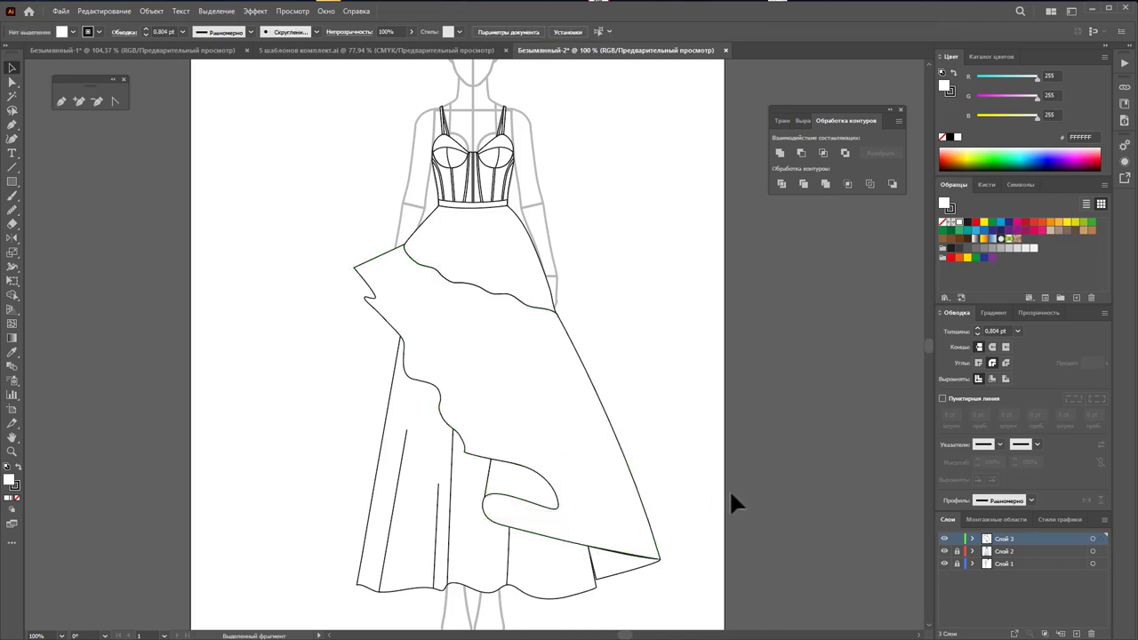
Step: Draw a long fold line from the curl up to the ruffle edge, with fill None
click(61, 101)
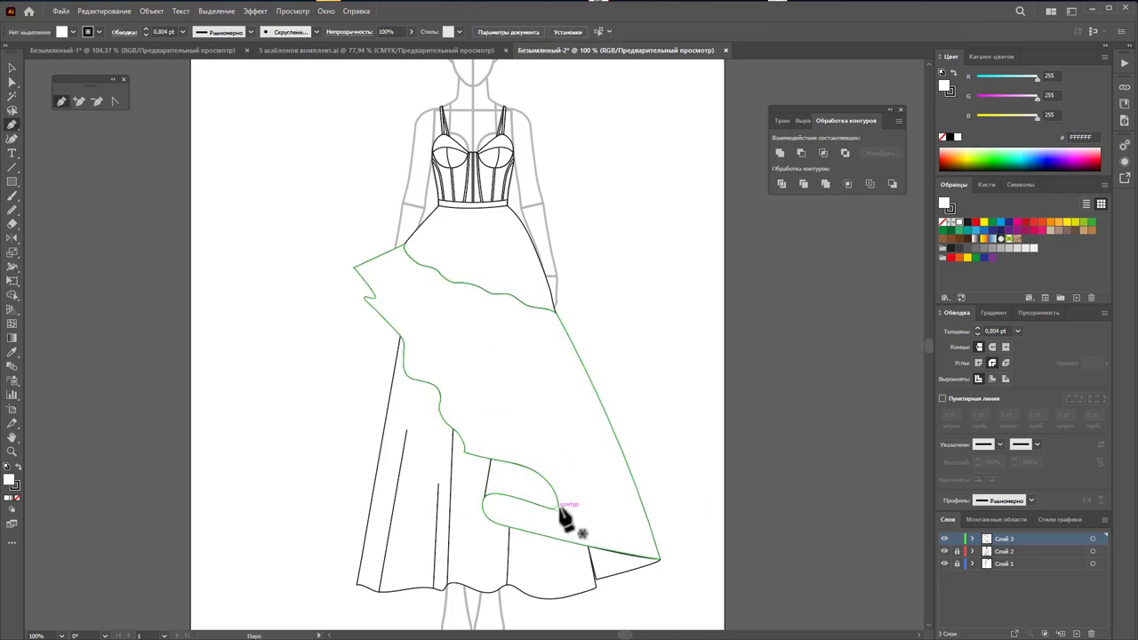
click(557, 506)
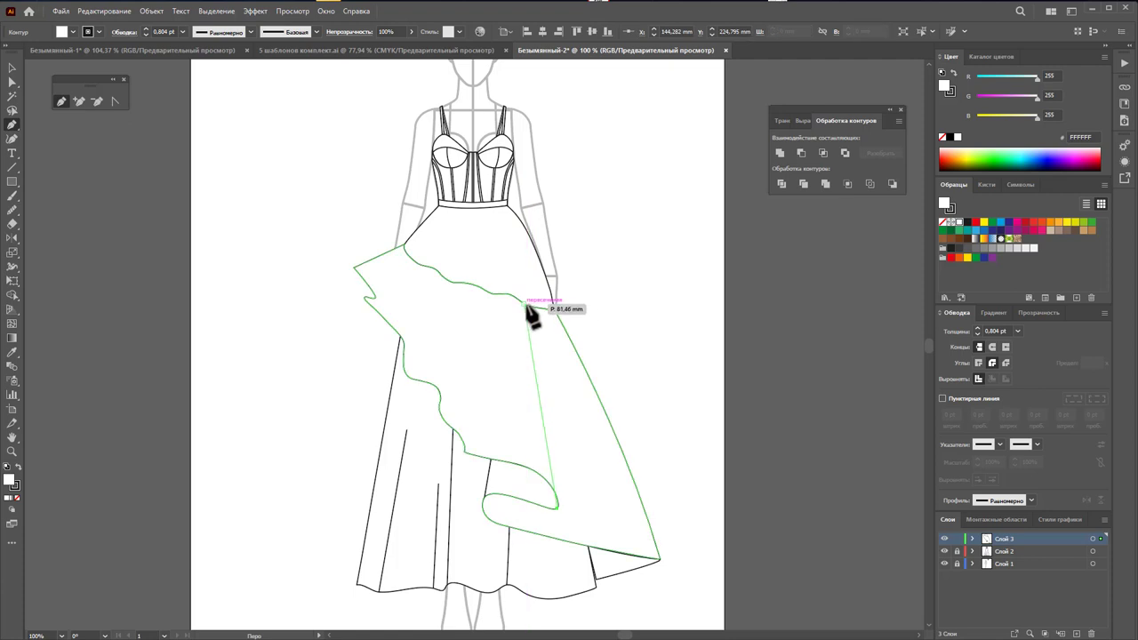
drag(524, 305, 478, 119)
ctrl+click(480, 120)
ctrl+click(657, 396)
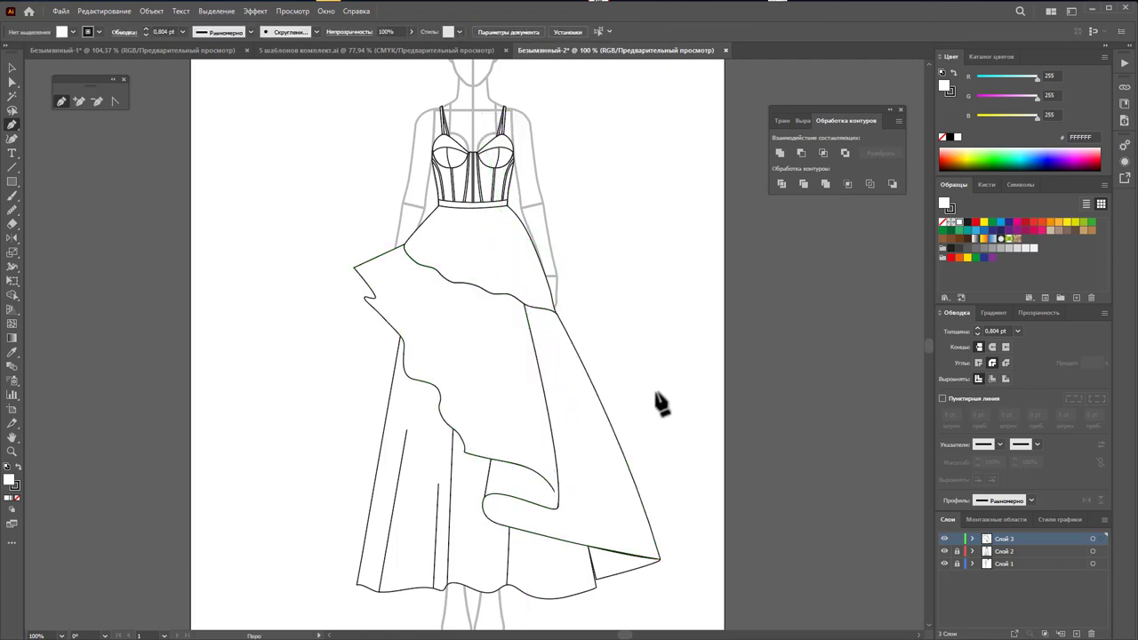
click(11, 68)
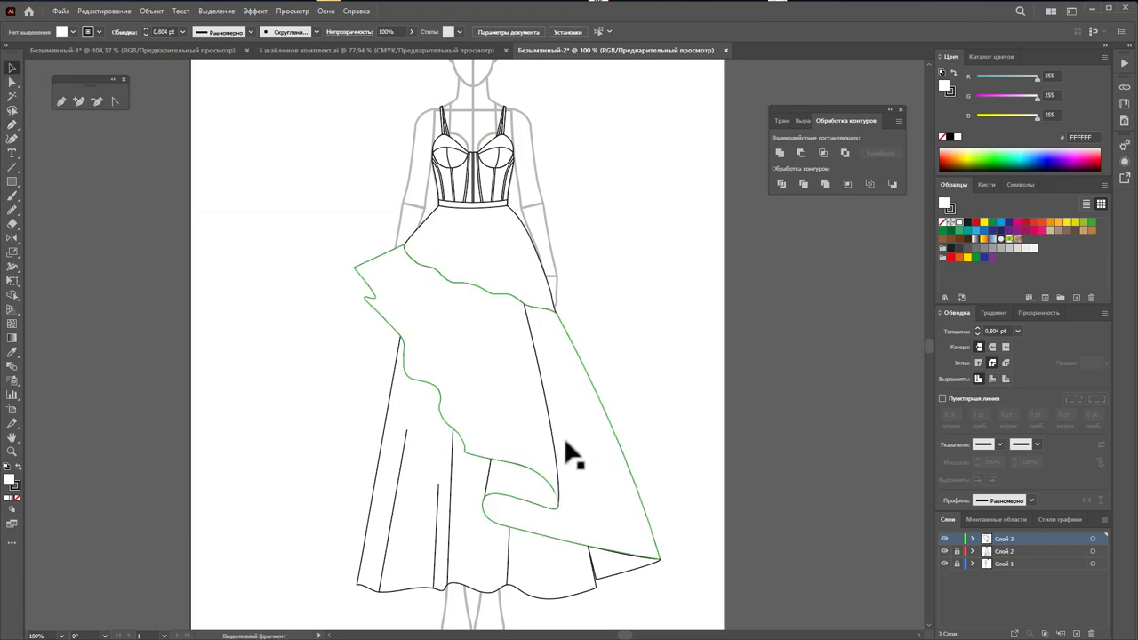
click(555, 440)
click(553, 437)
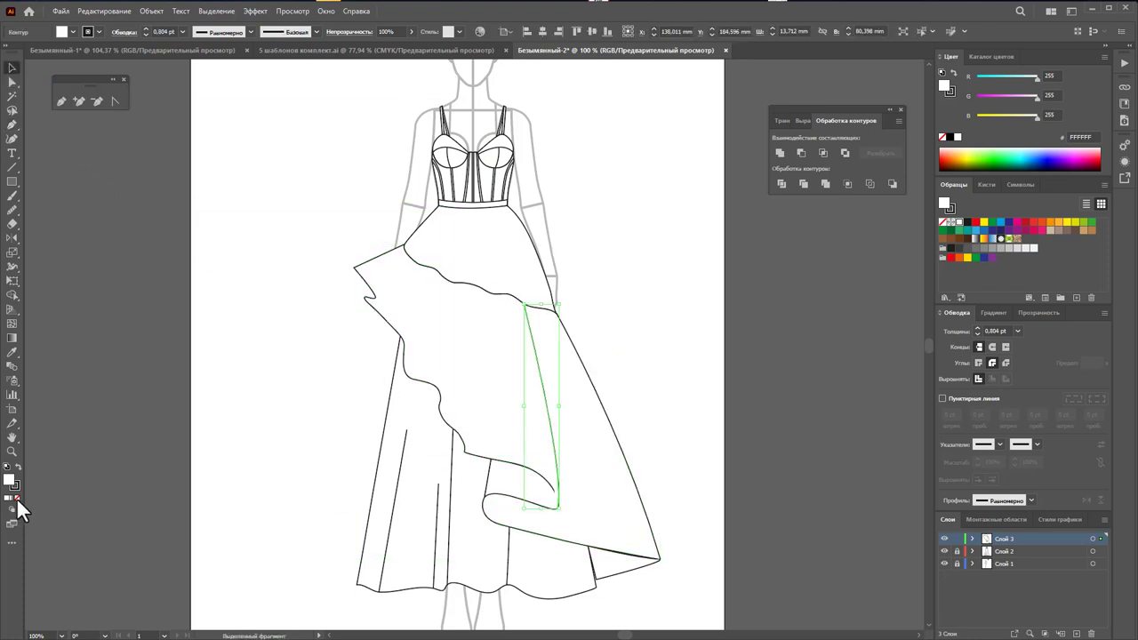
click(533, 440)
click(773, 436)
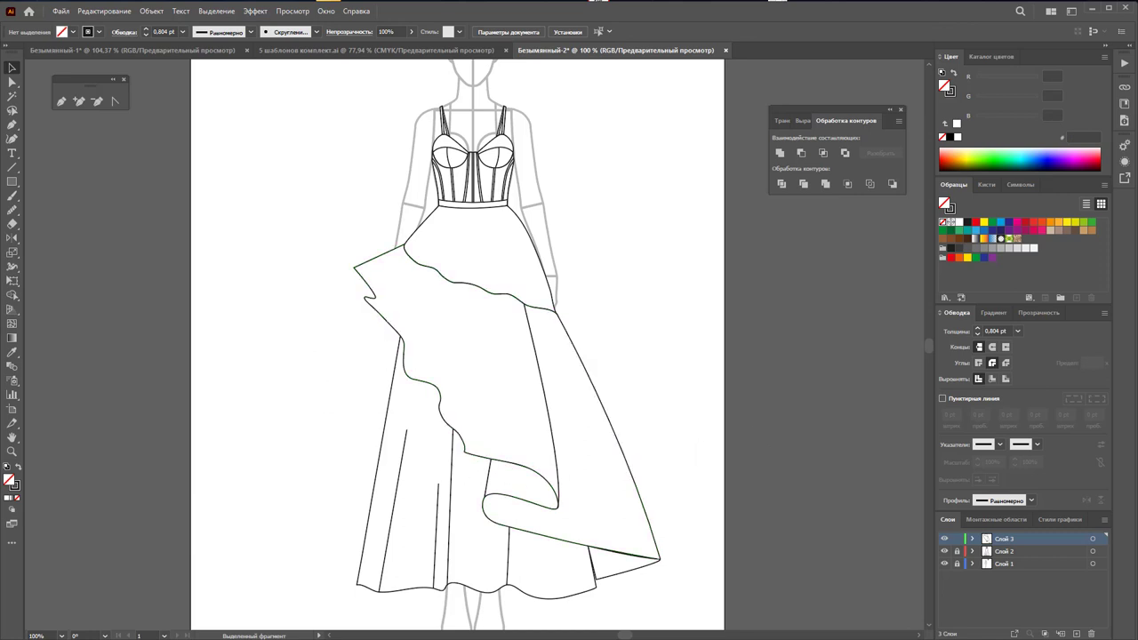
Step: Draw a second straight fold line across the ruffle
click(62, 101)
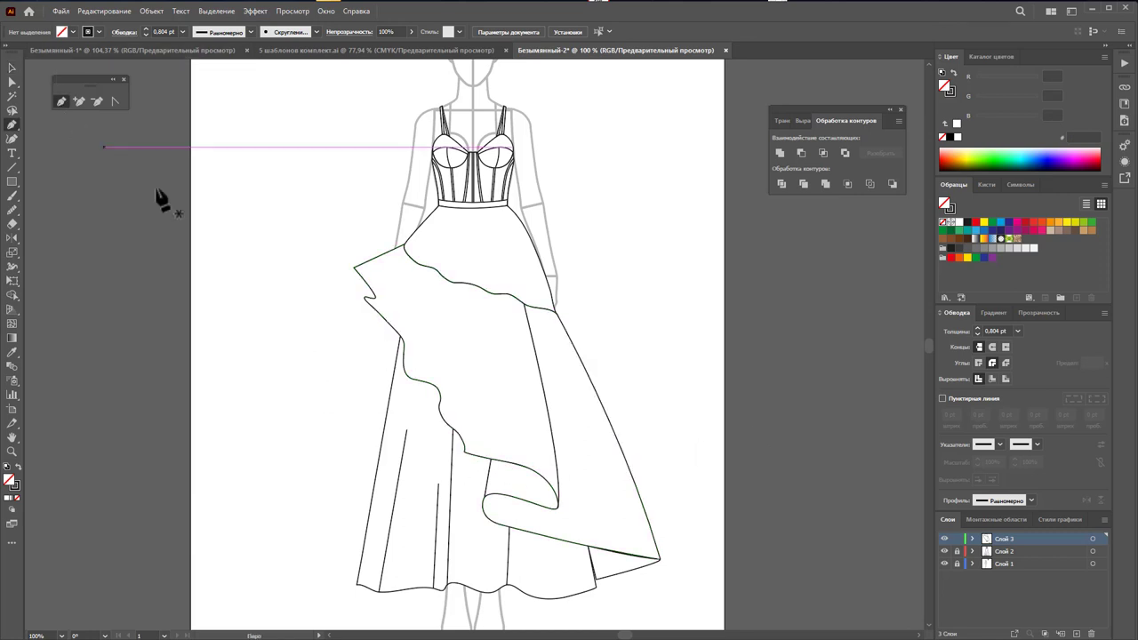
click(464, 451)
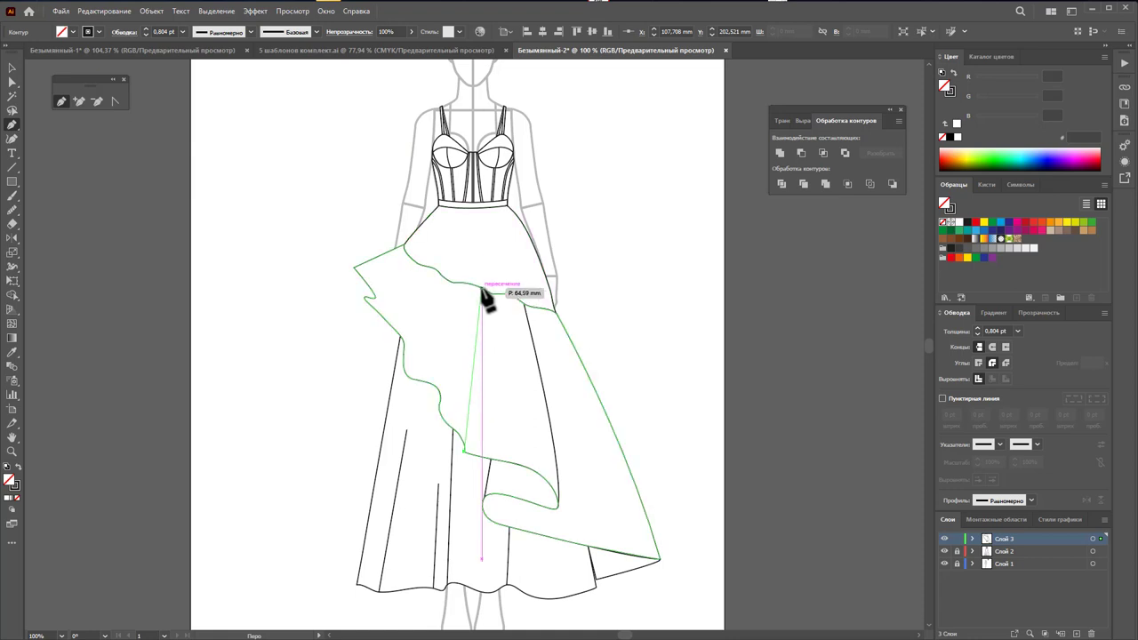
ctrl+click(625, 332)
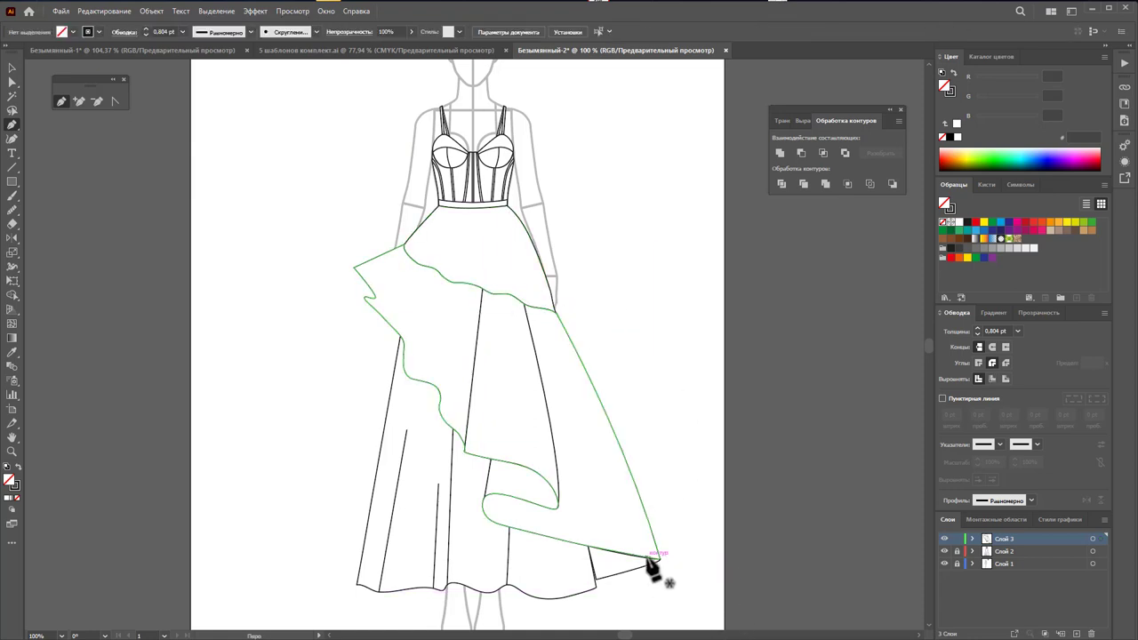
Step: Pull the ruffle's lower-right tip inward to a clean point at the hem
click(12, 82)
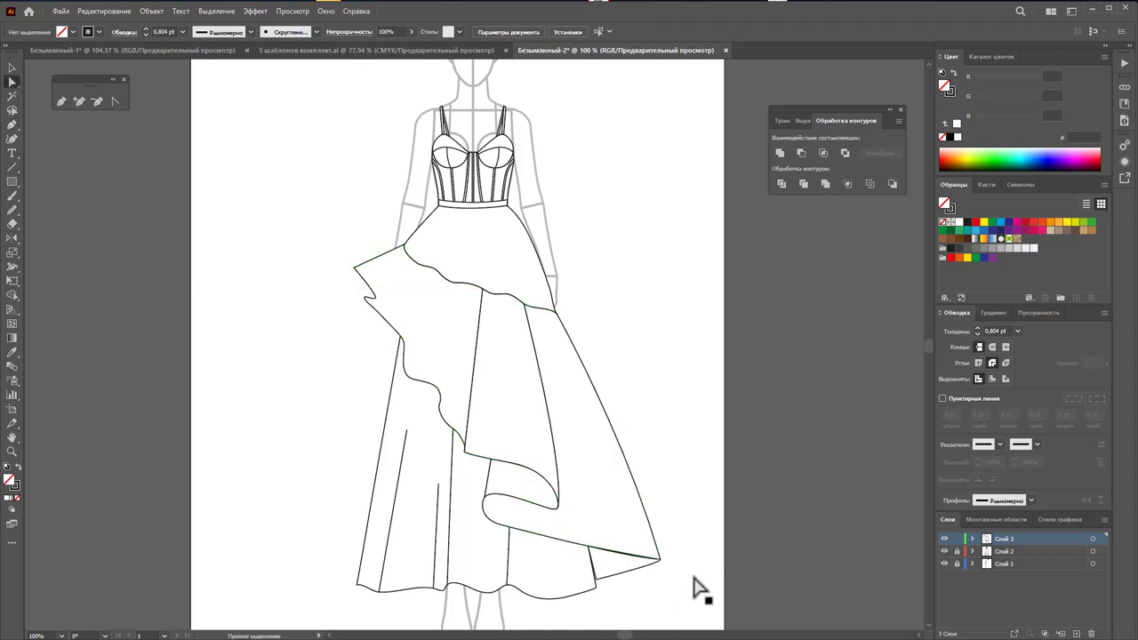
click(656, 555)
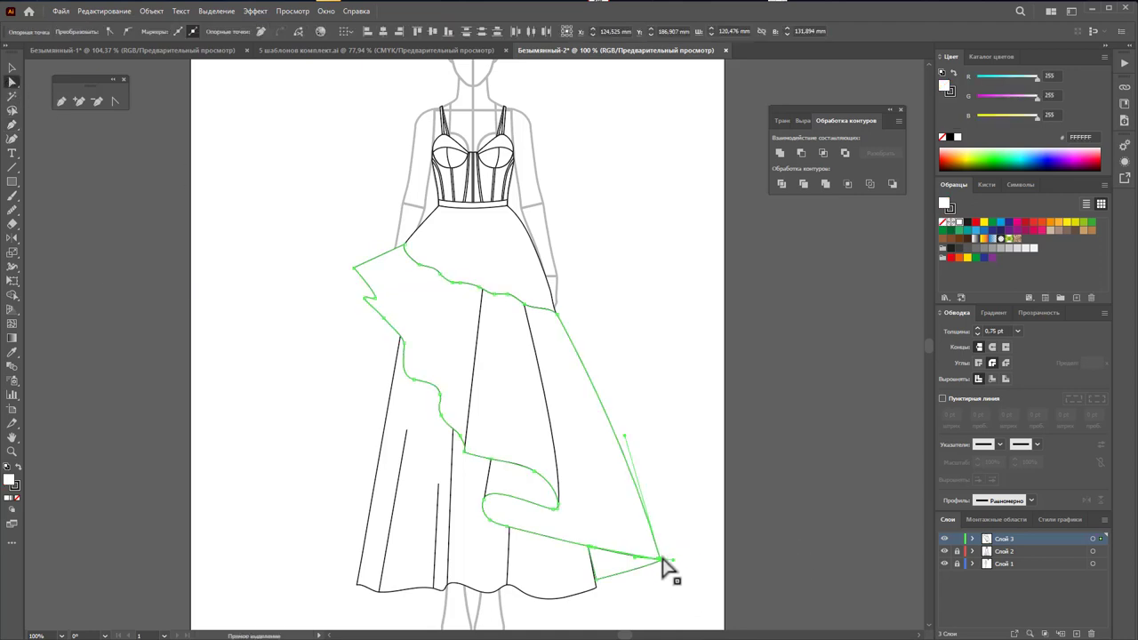
mouse_move(661, 559)
mouse_down()
mouse_move(637, 574)
mouse_move(620, 554)
mouse_up()
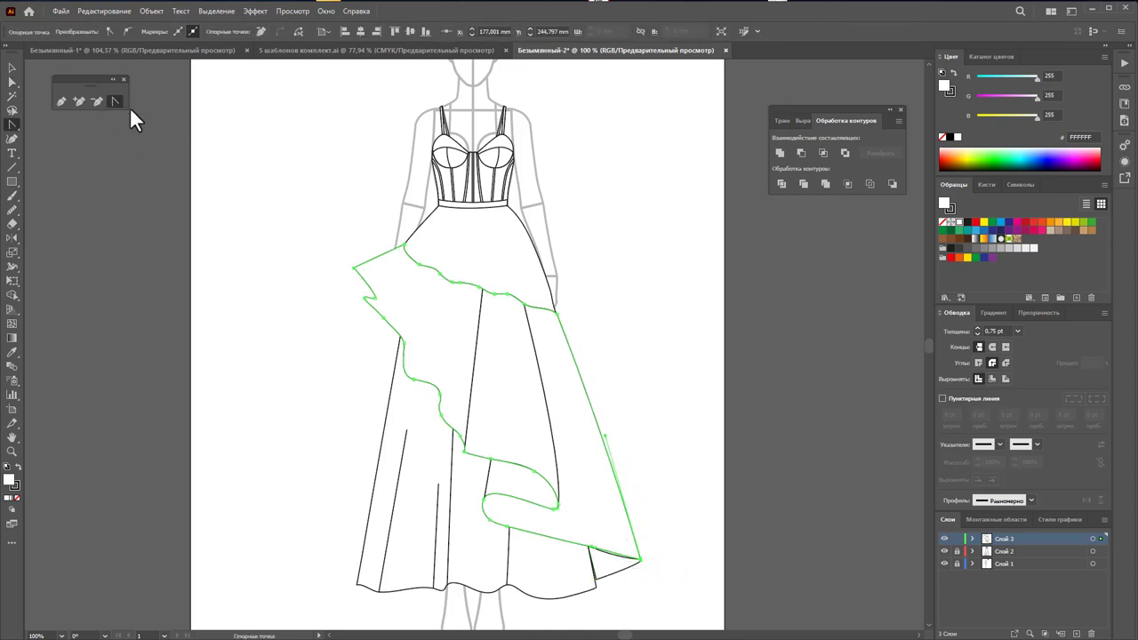
drag(639, 561, 641, 569)
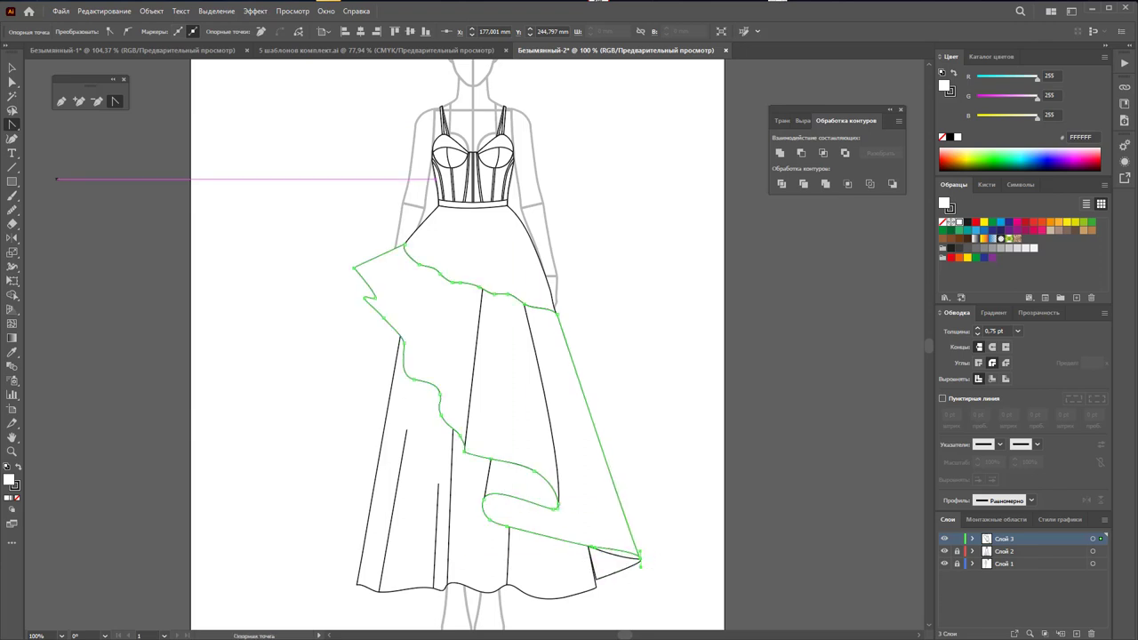
click(11, 81)
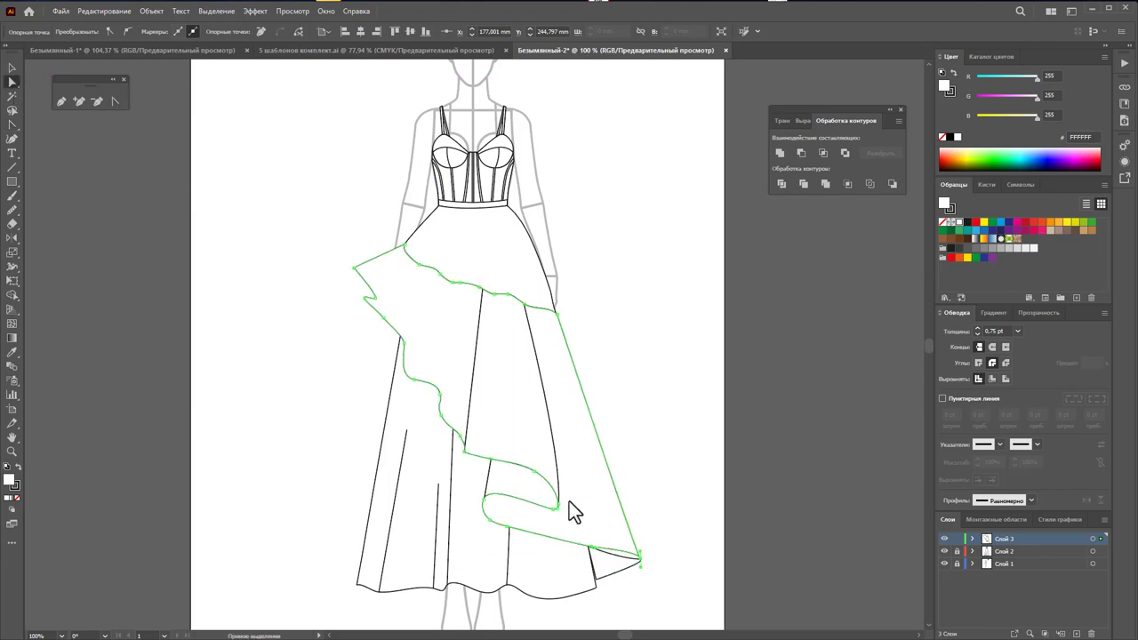
click(622, 563)
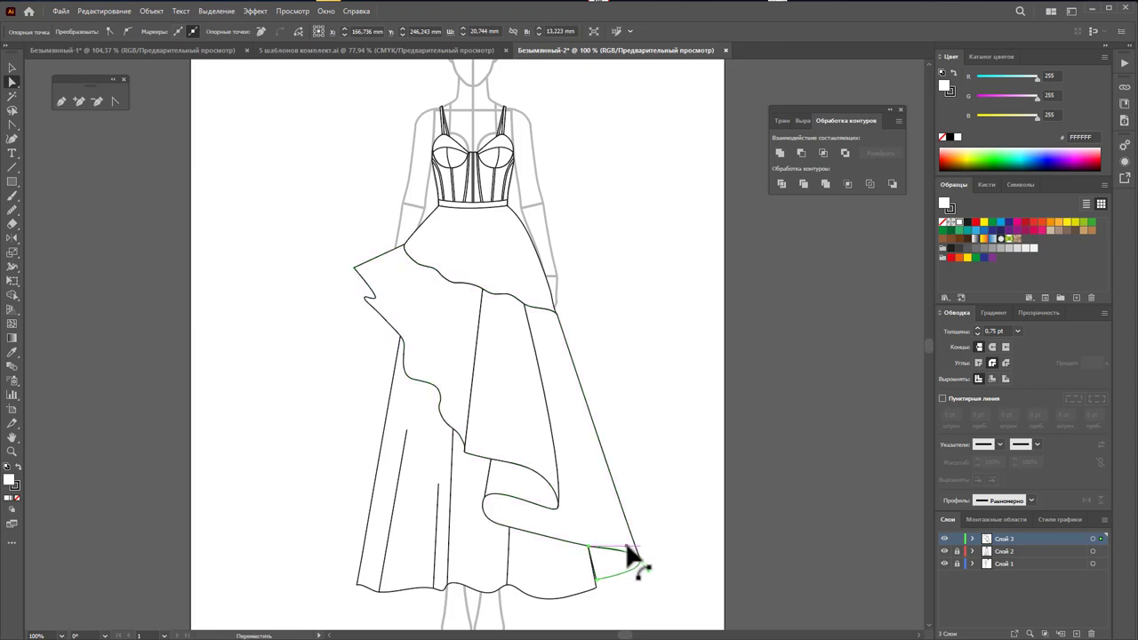
click(692, 534)
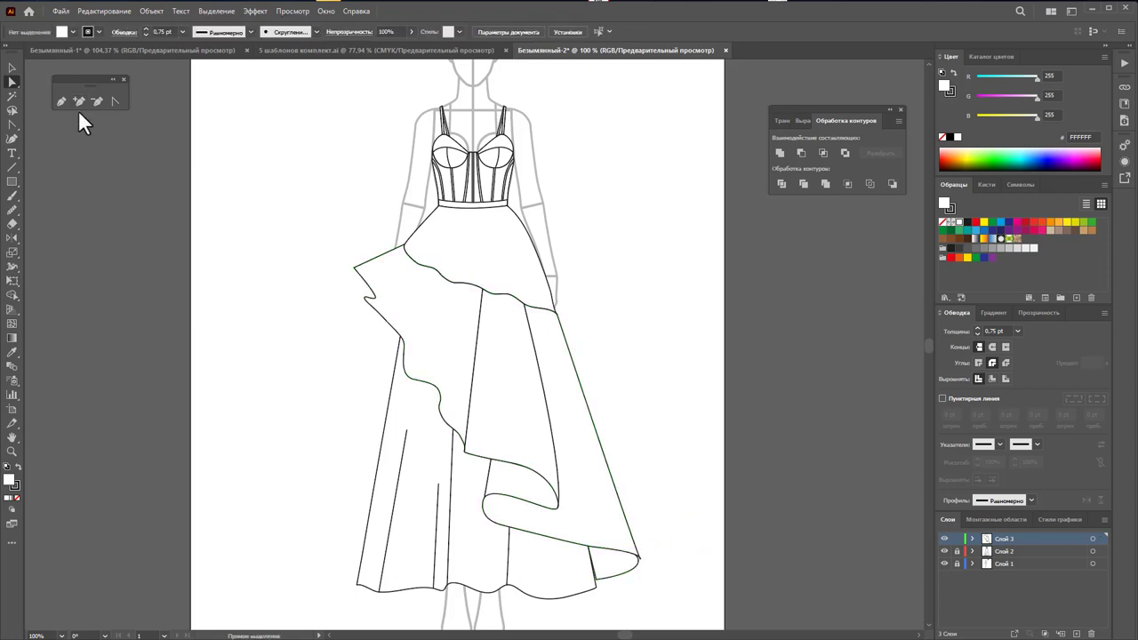
Step: Draw a narrow closed panel from the skirt's right edge down to the hem corner
click(556, 312)
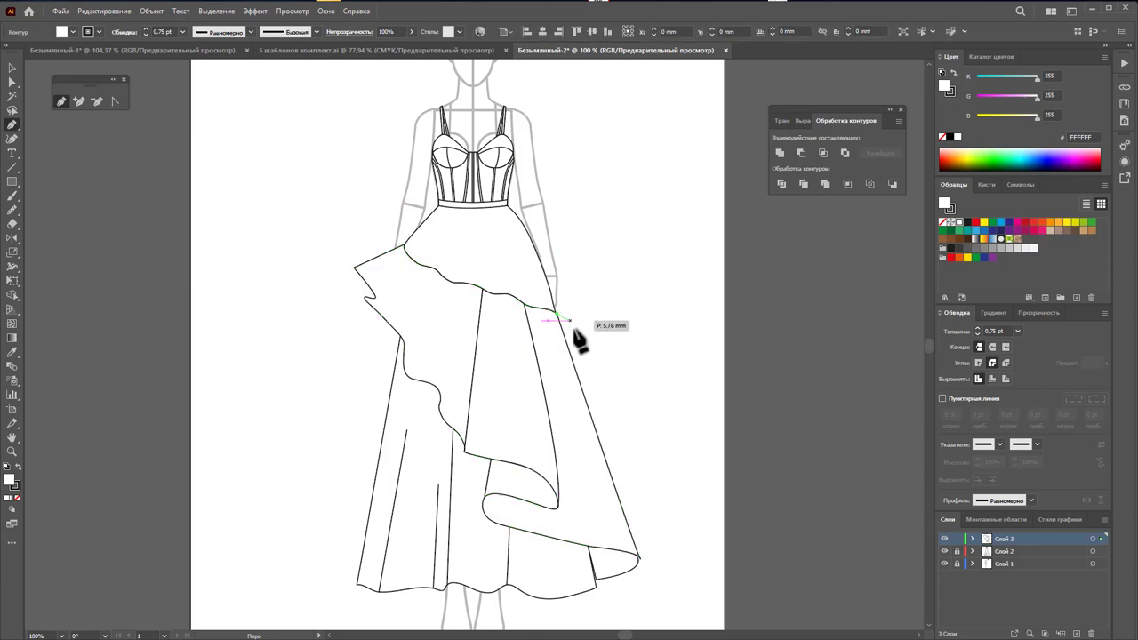
click(652, 551)
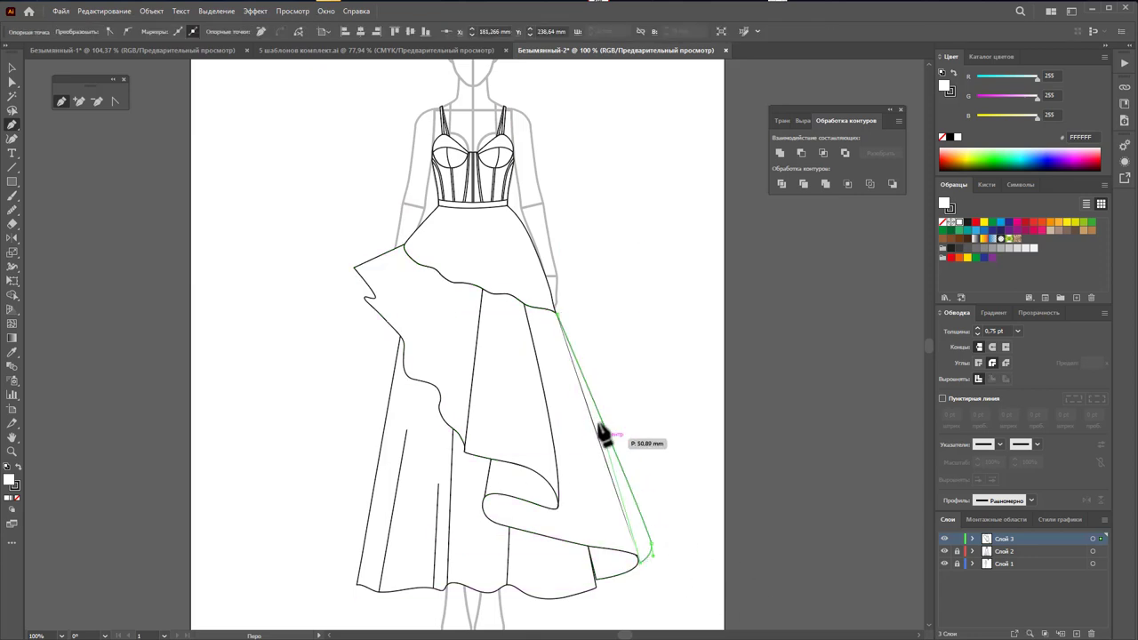
click(558, 312)
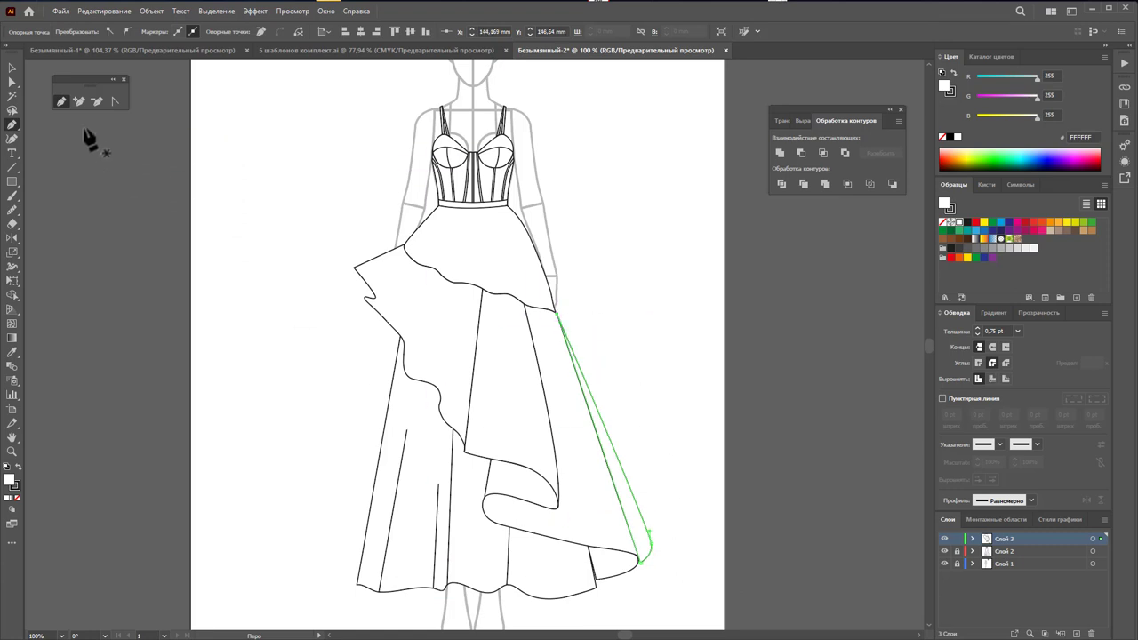
click(12, 82)
click(594, 317)
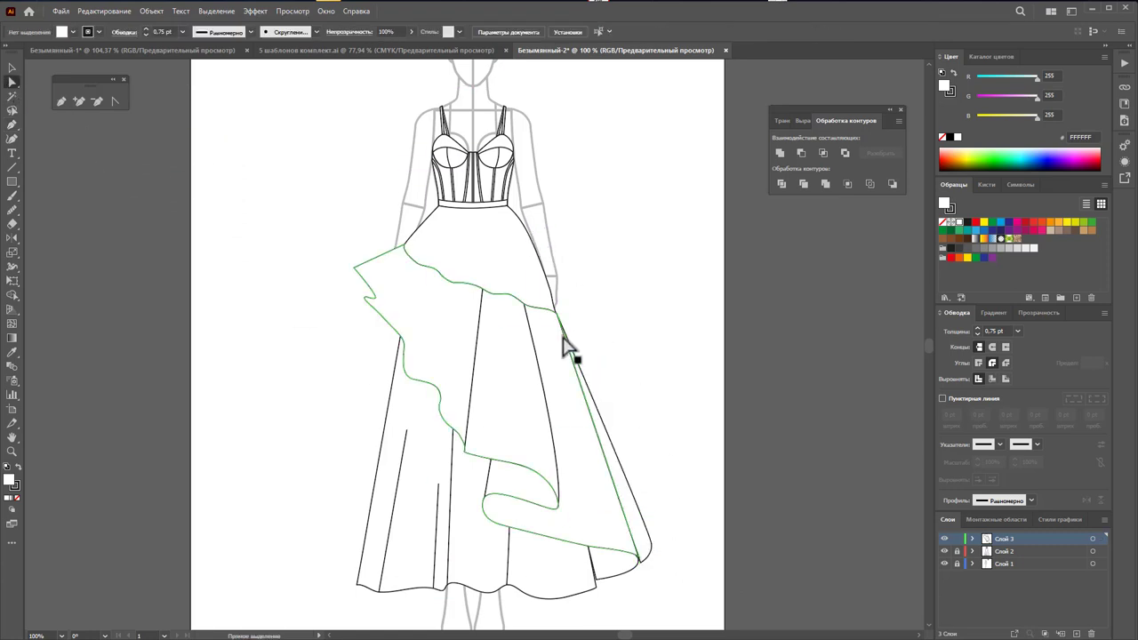
click(643, 545)
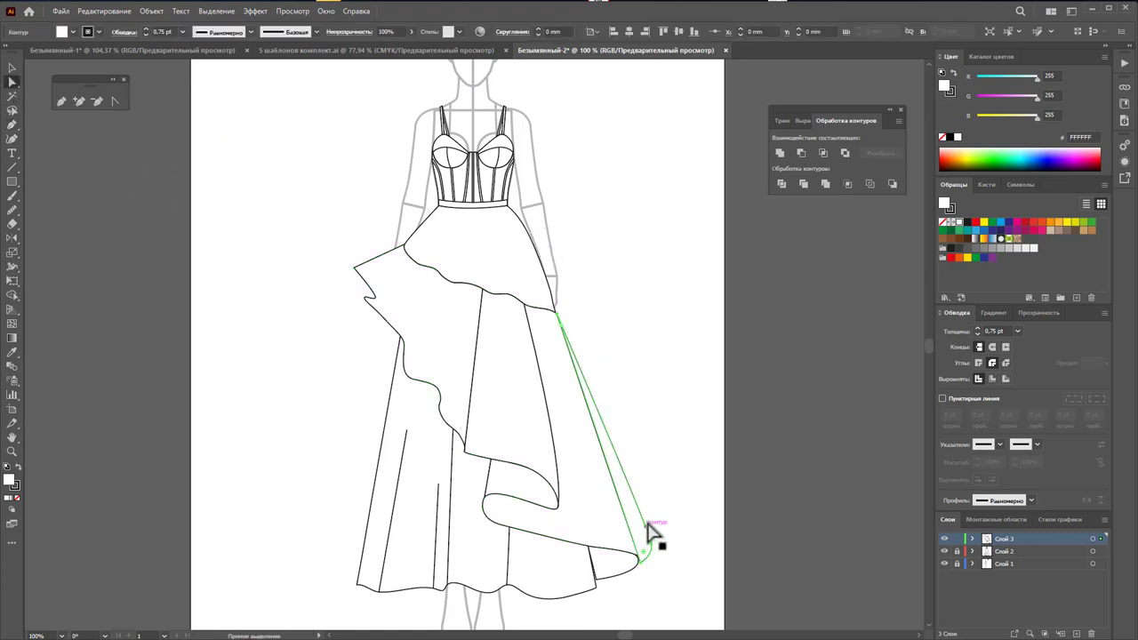
click(652, 501)
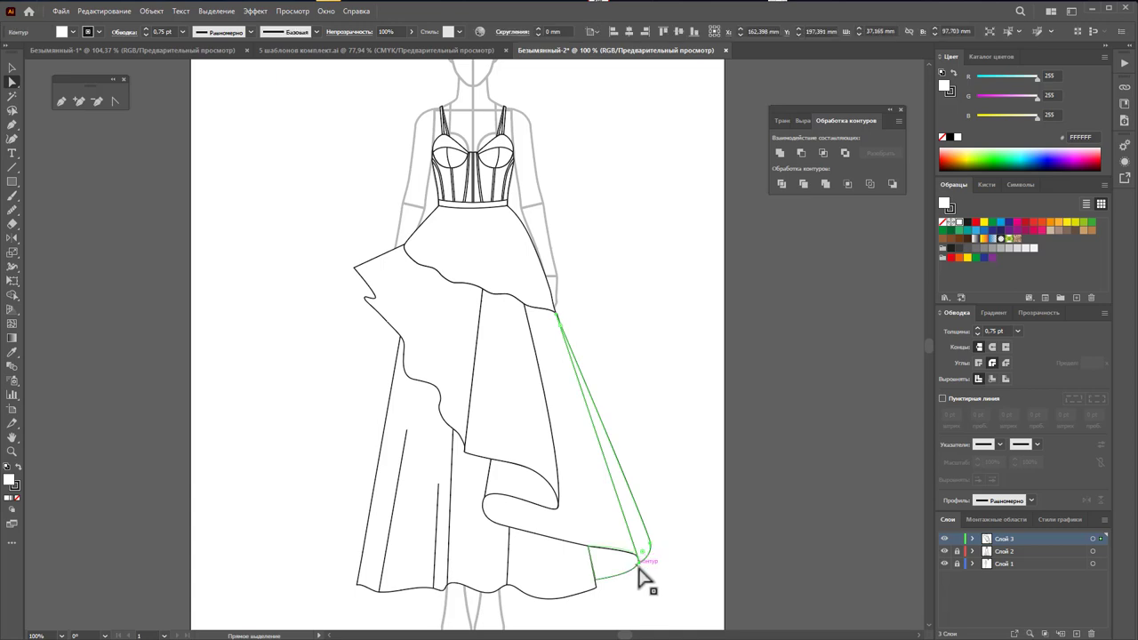
click(641, 556)
click(682, 510)
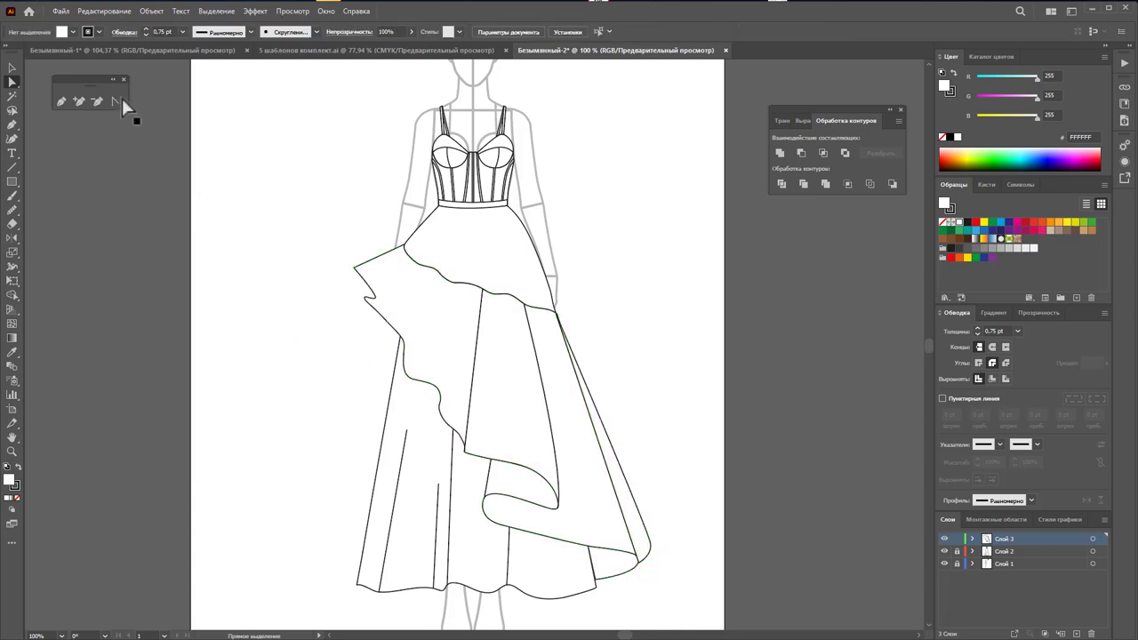
Step: Draw fold lines across the ruffle's left flap toward the waist
click(439, 392)
click(457, 286)
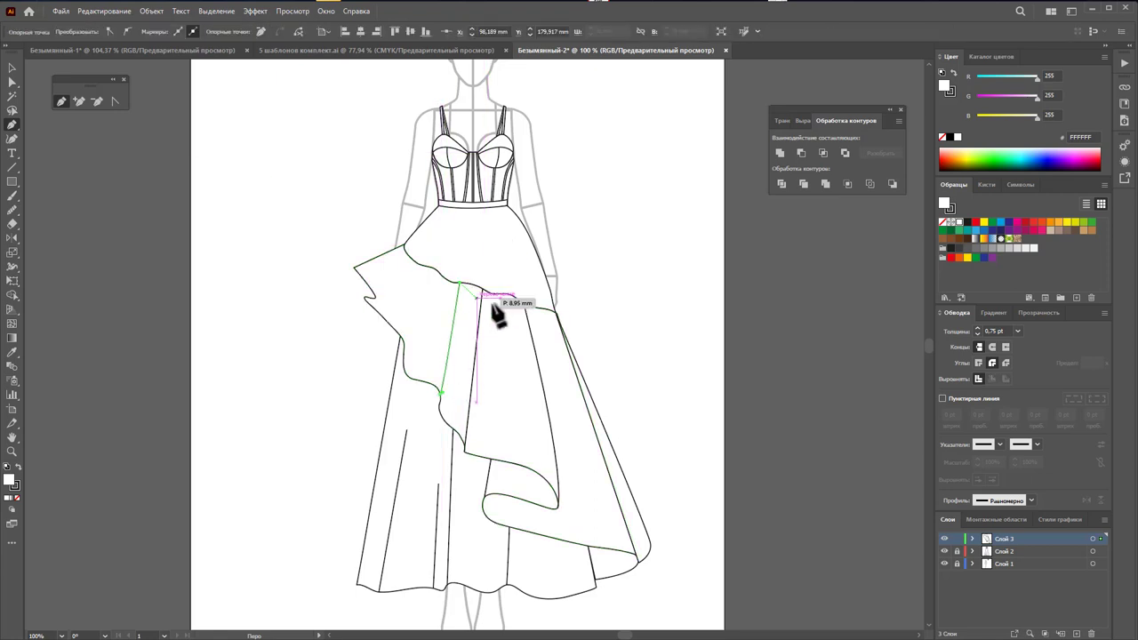
ctrl+click(658, 335)
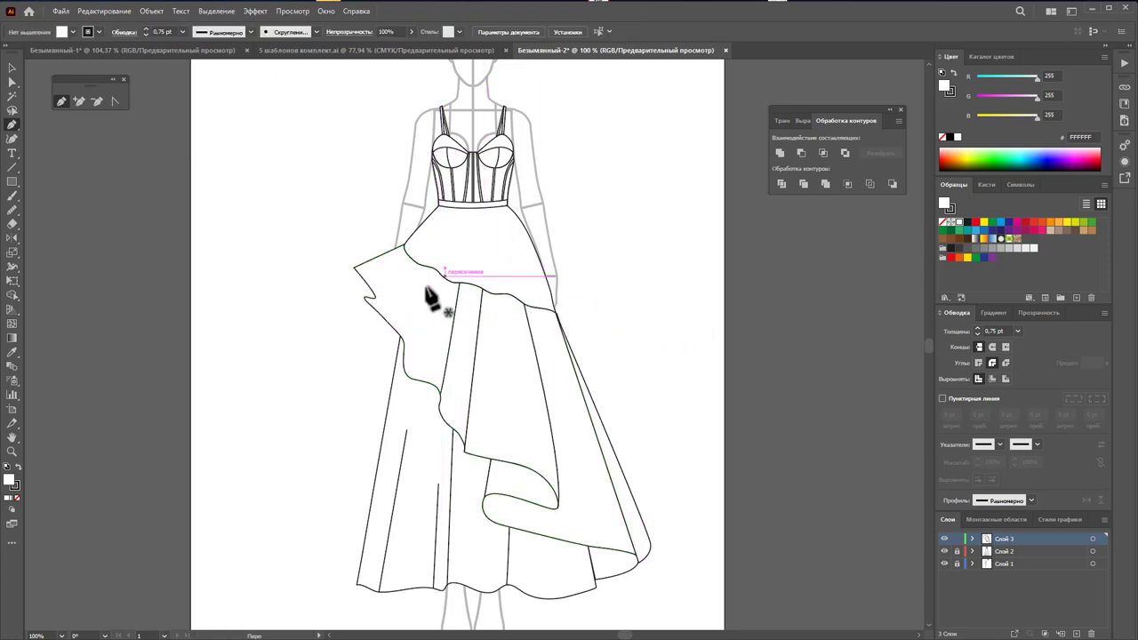
click(376, 297)
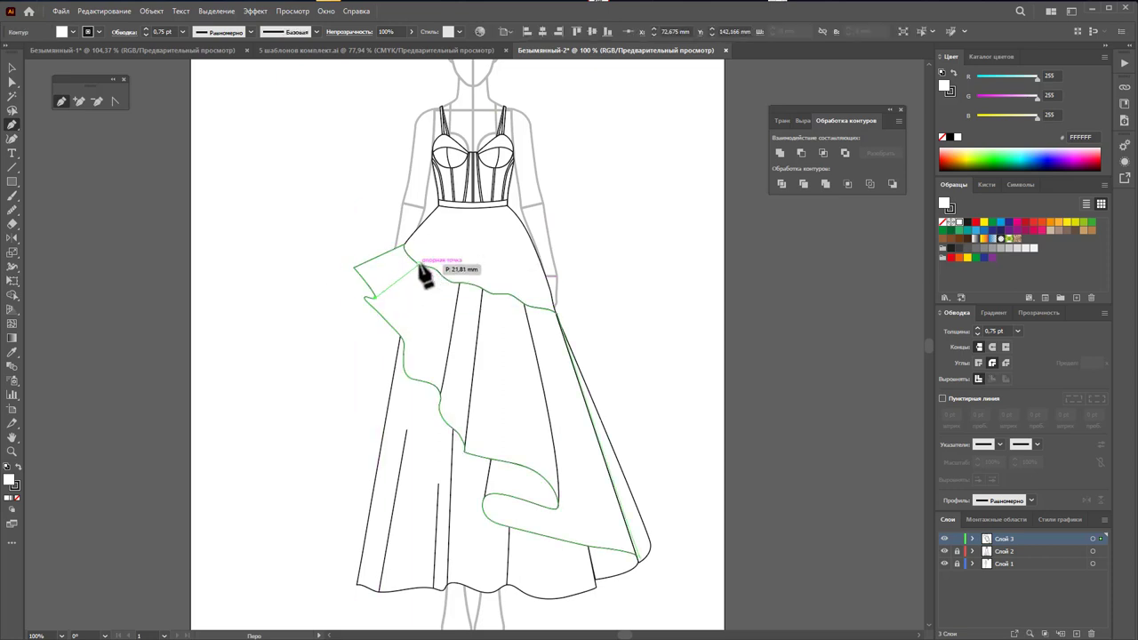
click(411, 263)
ctrl+click(681, 343)
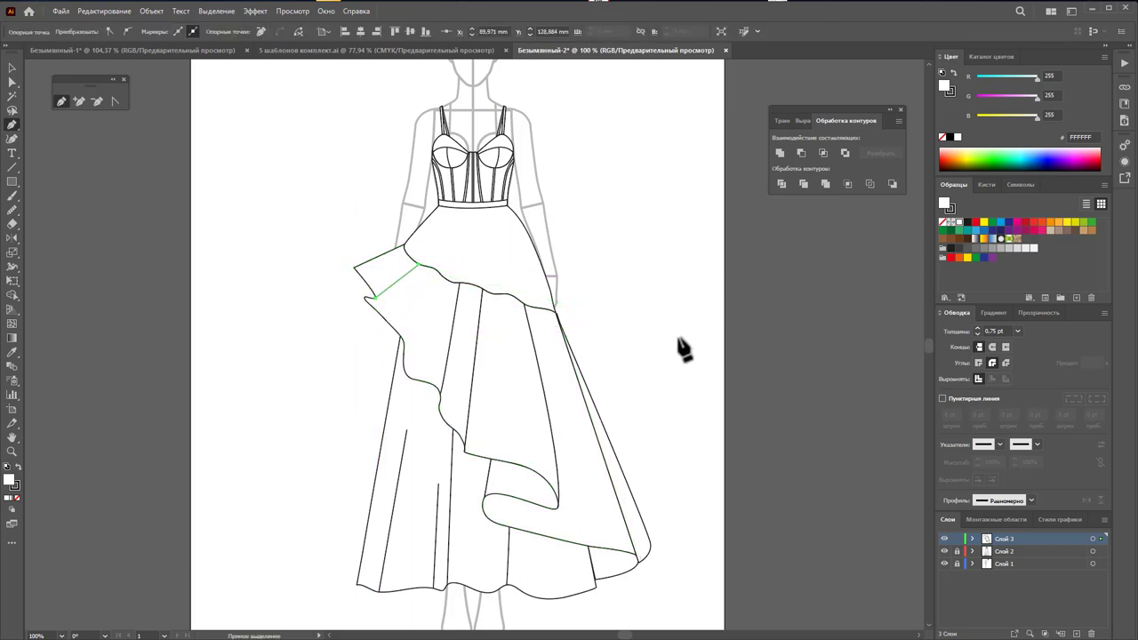
click(367, 295)
key(Escape)
Step: Nudge the ruffle's left corner point slightly down
click(12, 68)
click(152, 173)
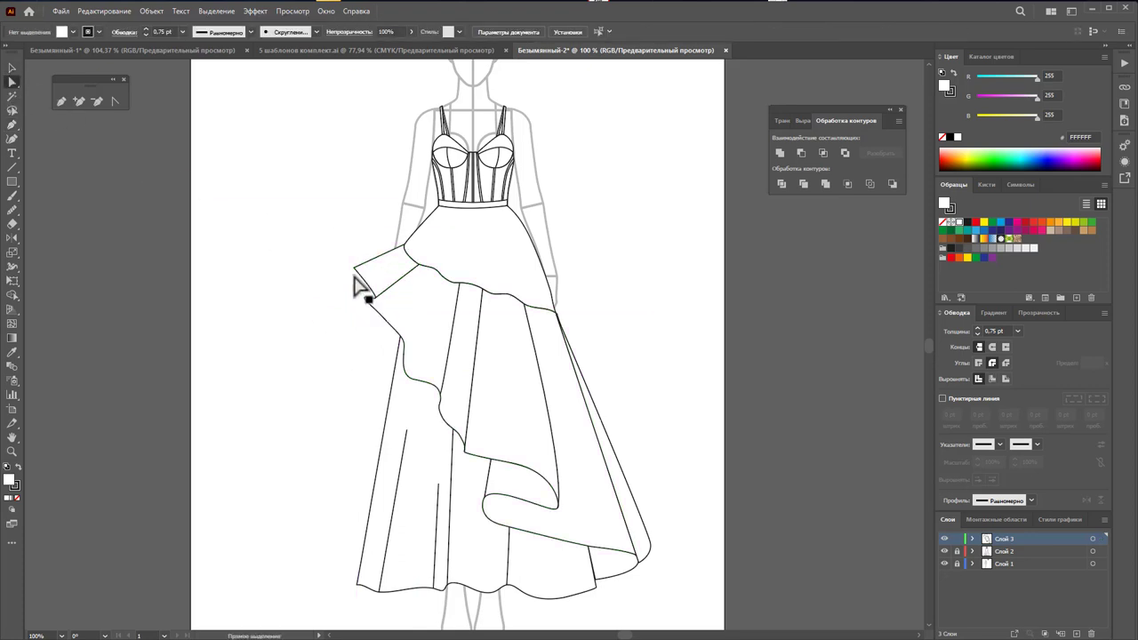
drag(353, 276, 558, 384)
click(342, 357)
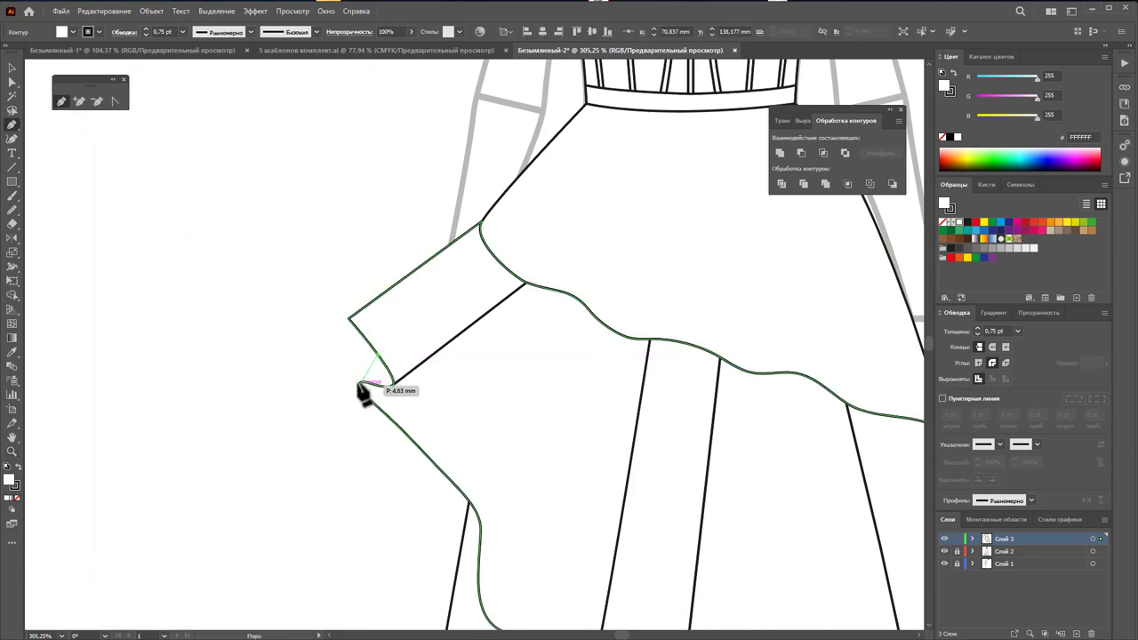
Step: Draw a small curled fold at the flap's lower corner
click(391, 384)
drag(394, 384, 359, 368)
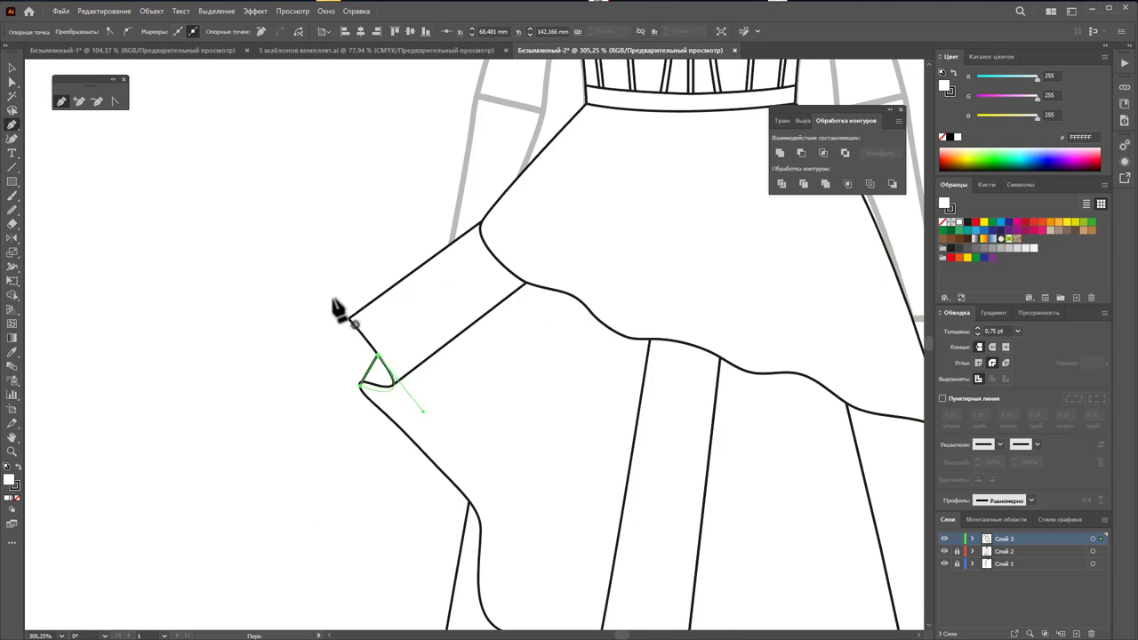
click(13, 68)
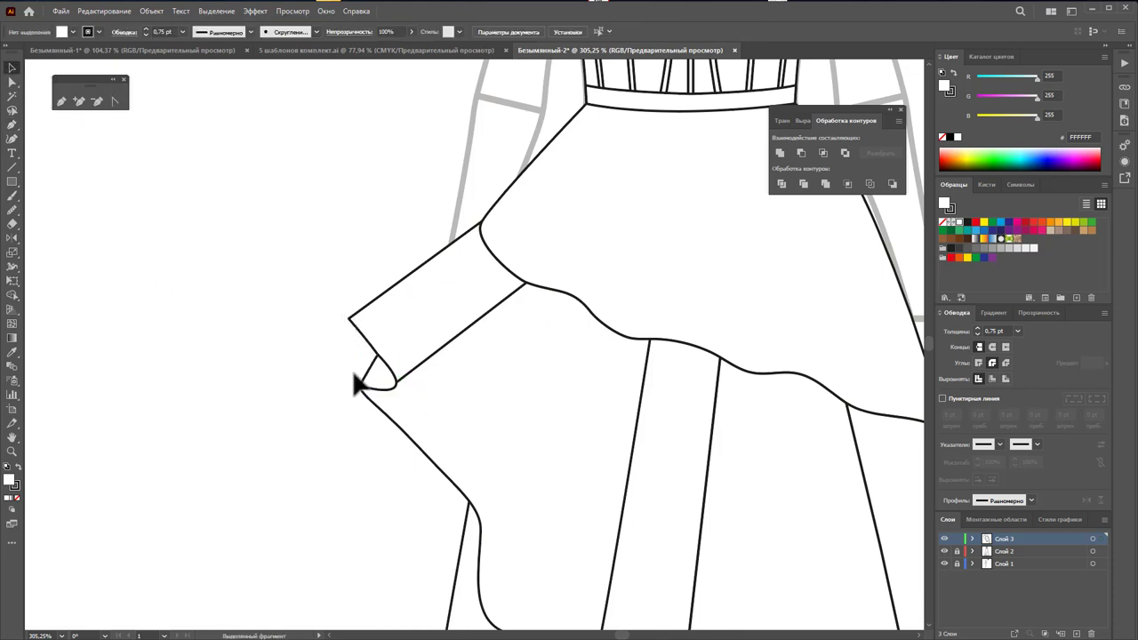
right_click(385, 380)
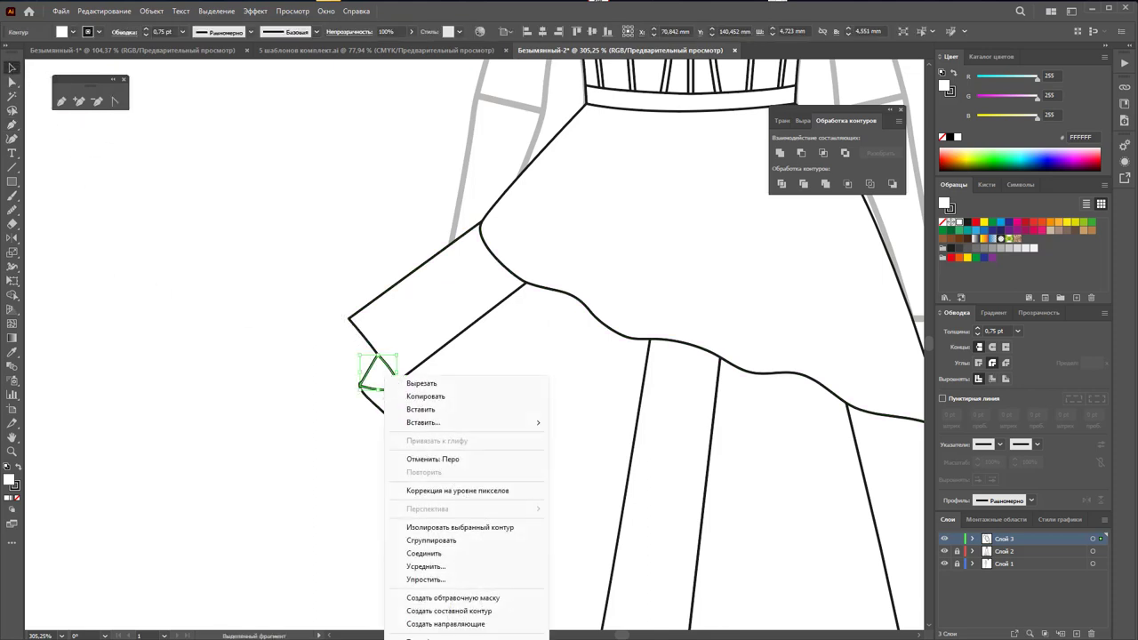
click(368, 560)
Step: Add a short line on the ruffle edge, then zoom out to the whole dress
key(z)
alt+click(590, 523)
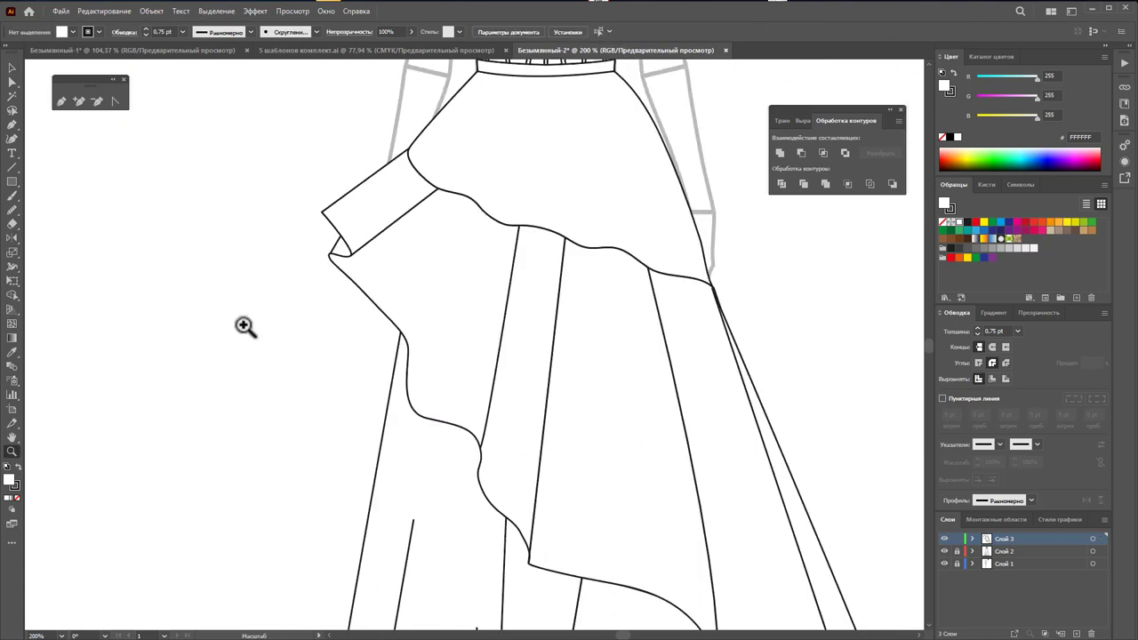
click(61, 102)
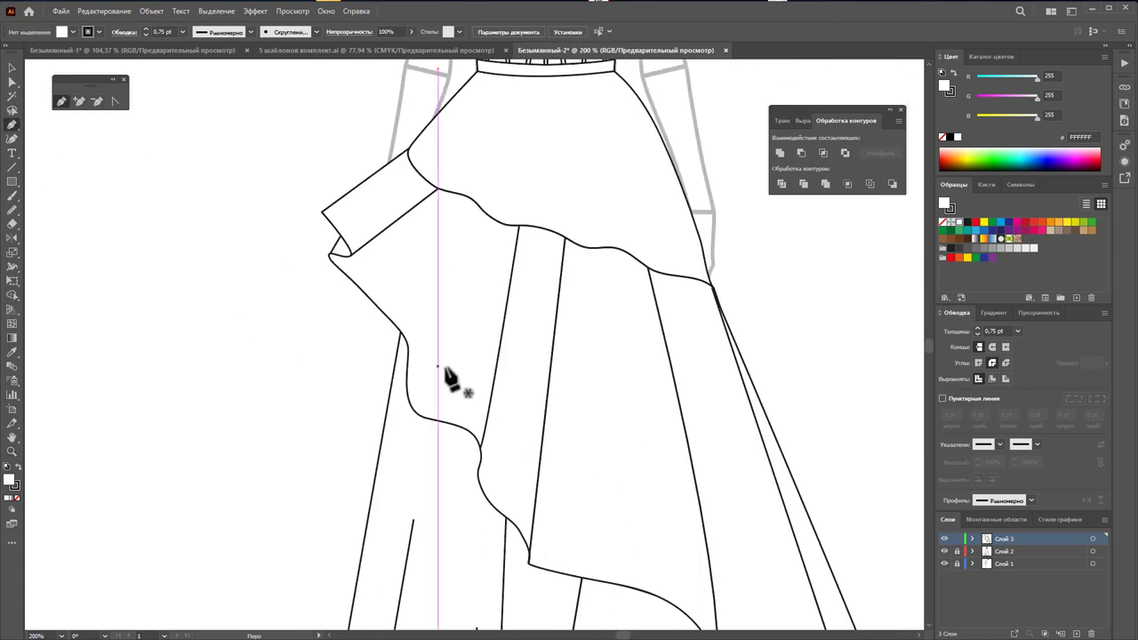
click(407, 345)
ctrl+click(508, 305)
key(z)
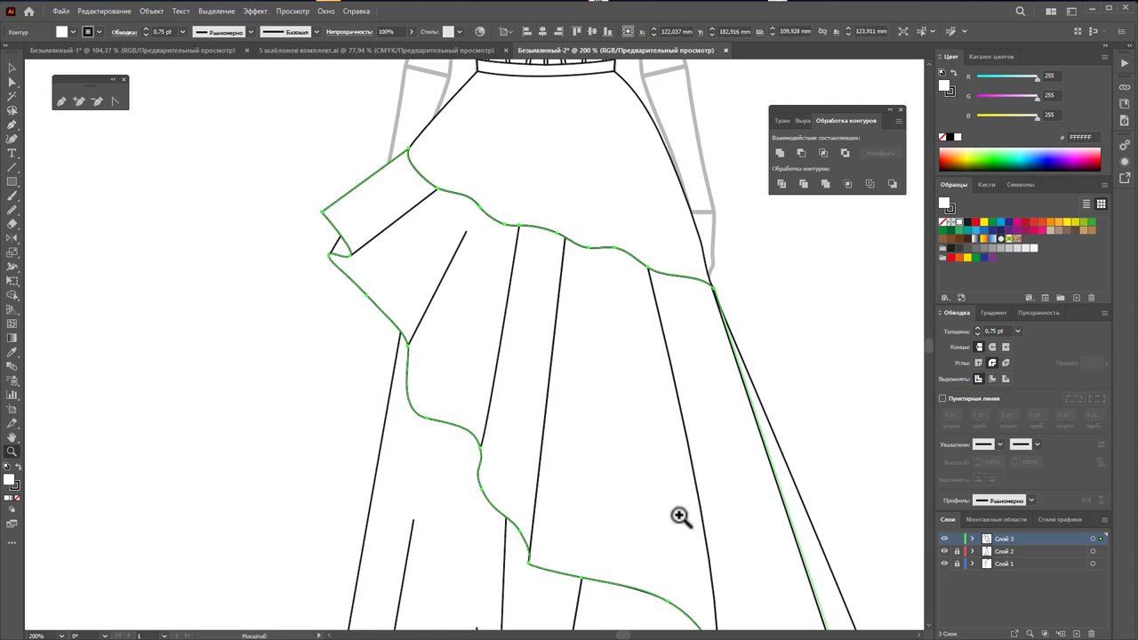
alt+click(681, 516)
alt+click(504, 361)
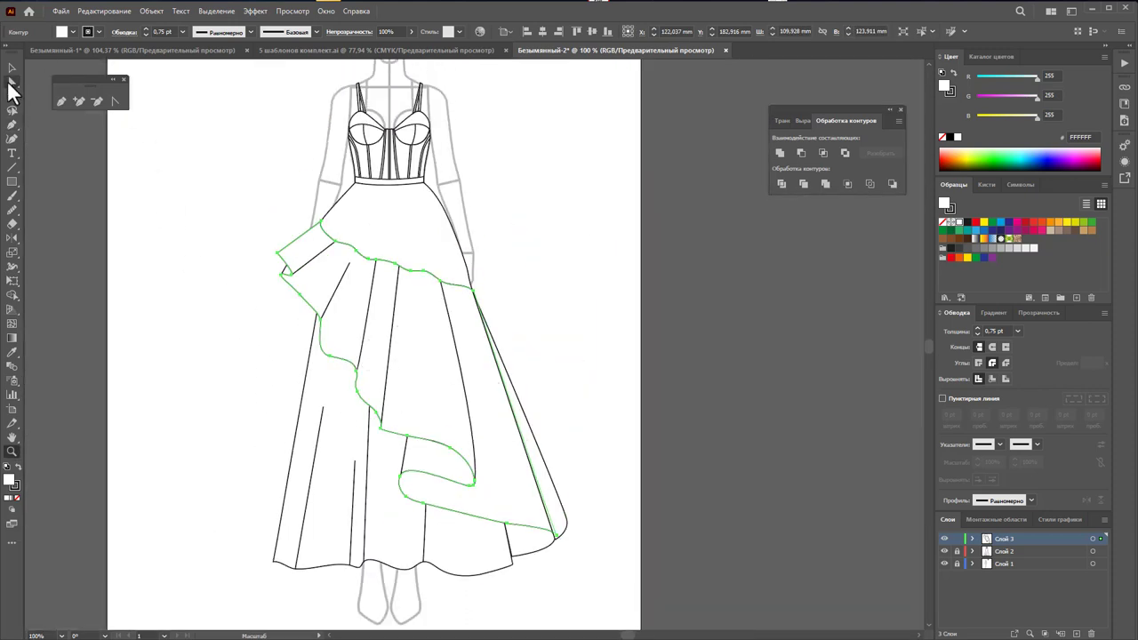
Step: Try selecting the skirt panel lines, then unlock layer Слой 2 in the Layers panel
click(10, 83)
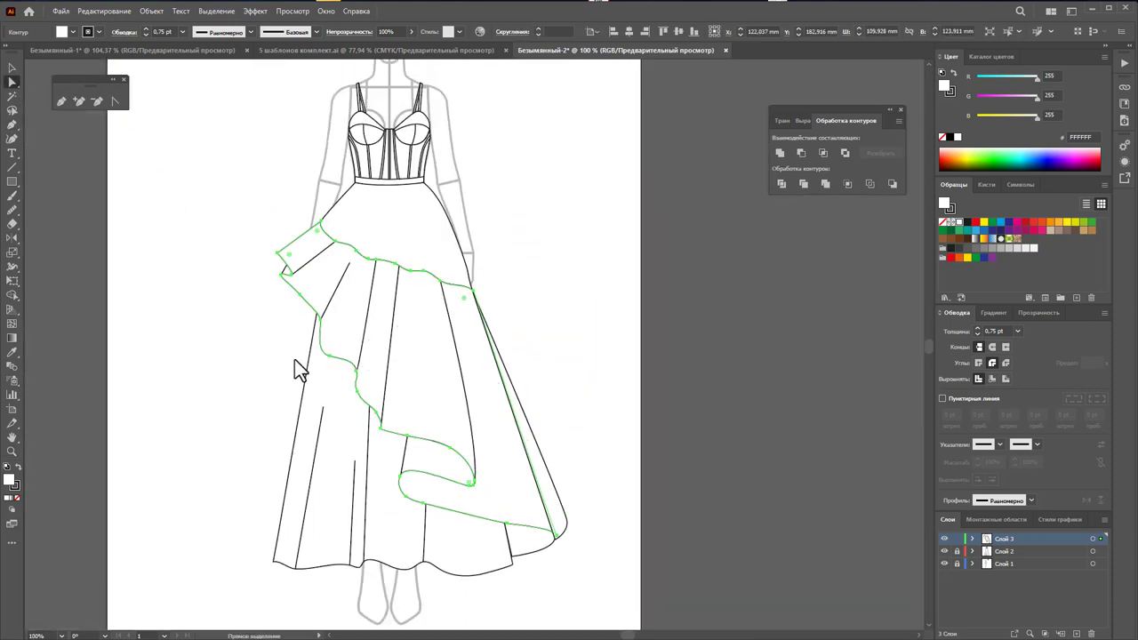
shift+click(391, 441)
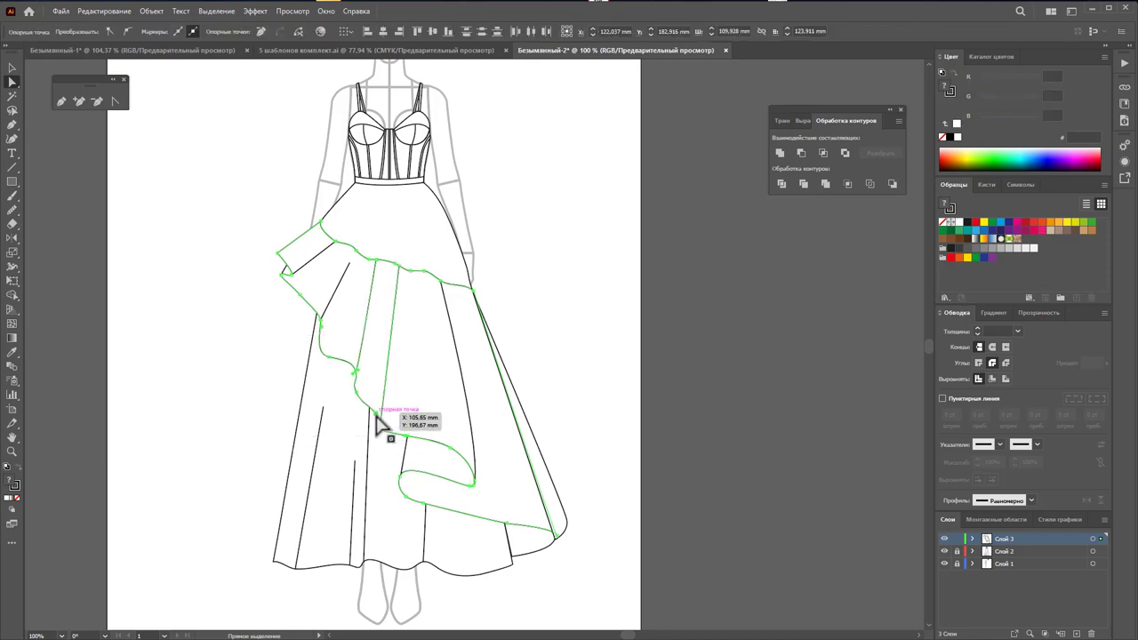
click(271, 324)
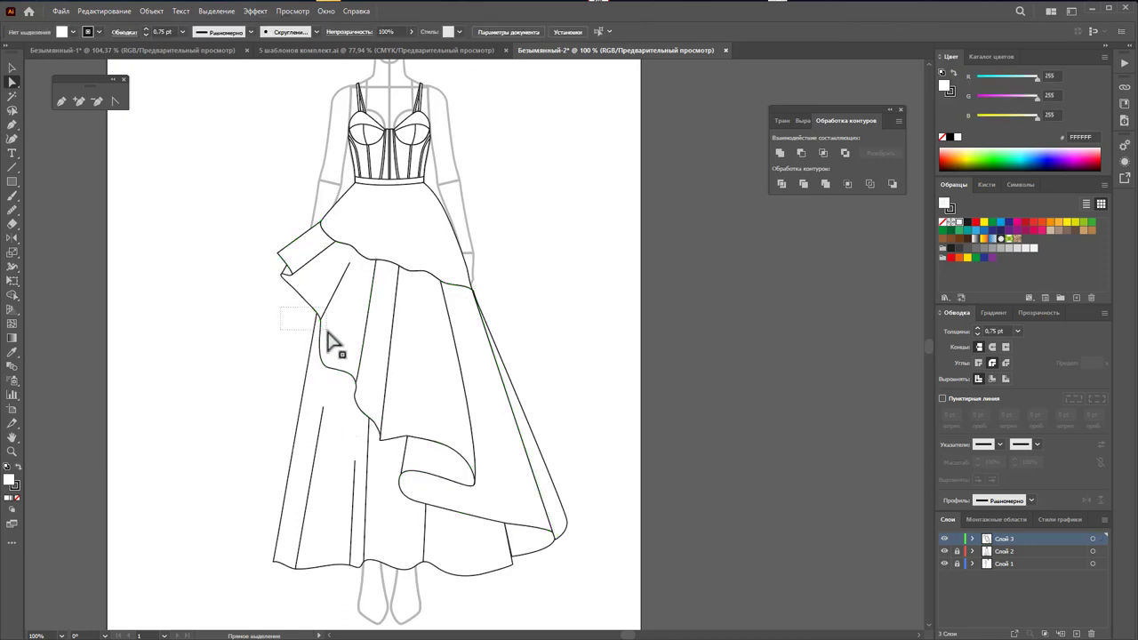
drag(328, 335, 321, 336)
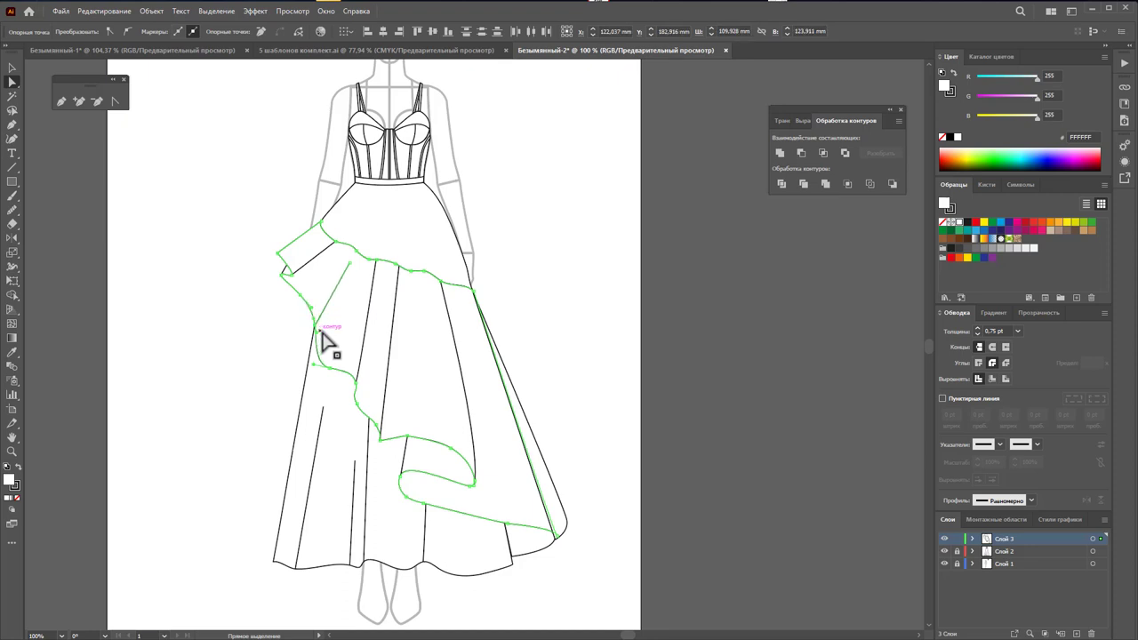
click(13, 68)
click(570, 381)
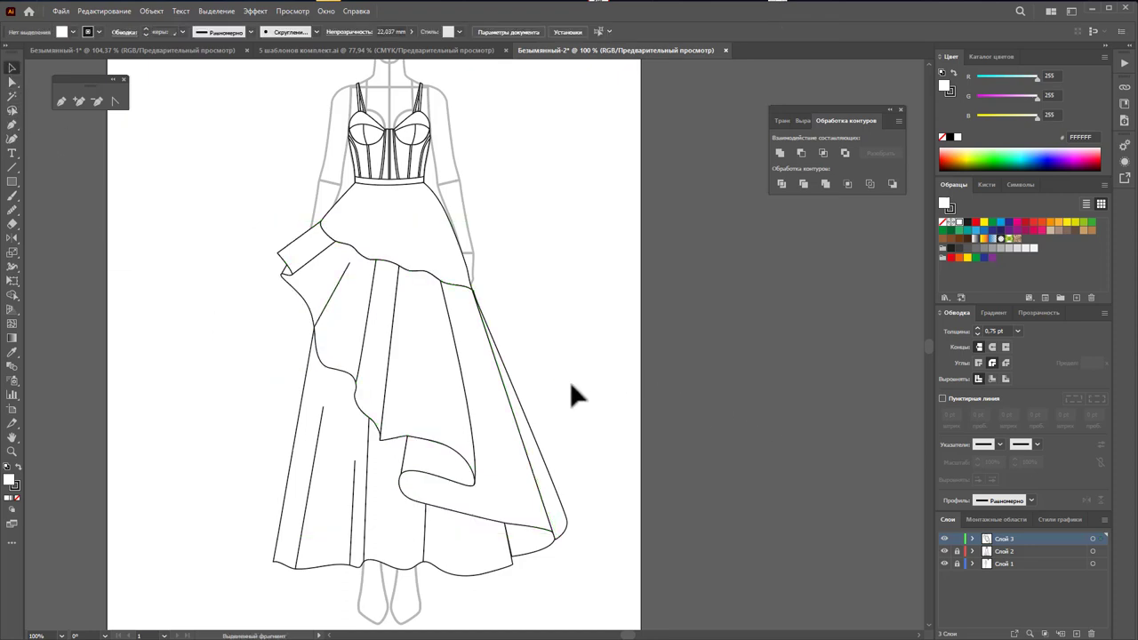
click(470, 411)
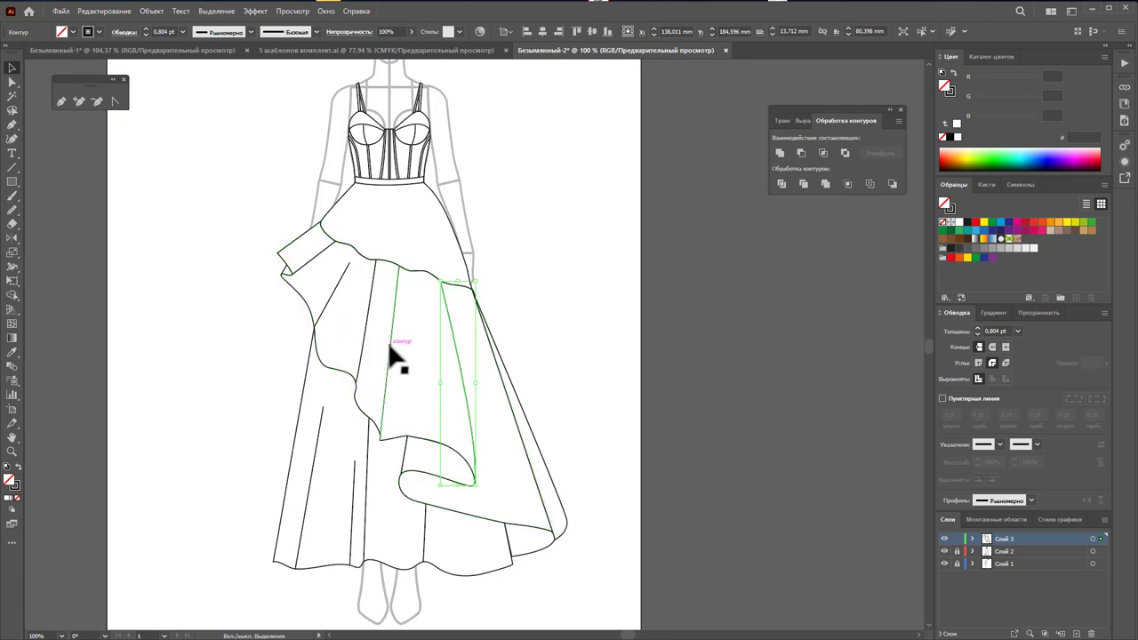
shift+click(395, 356)
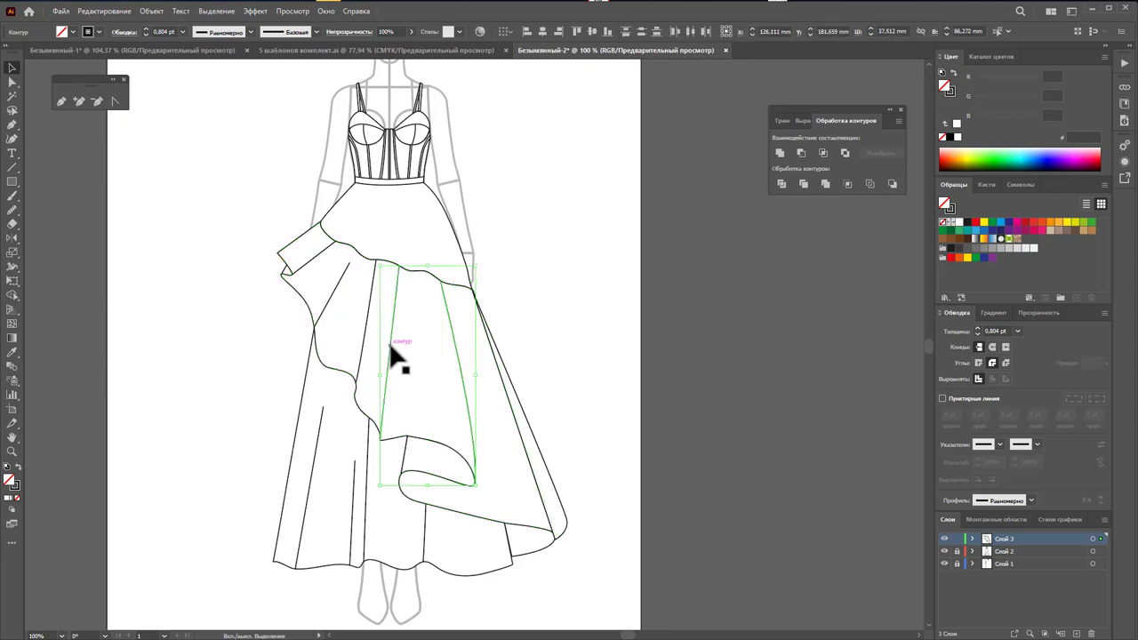
click(602, 358)
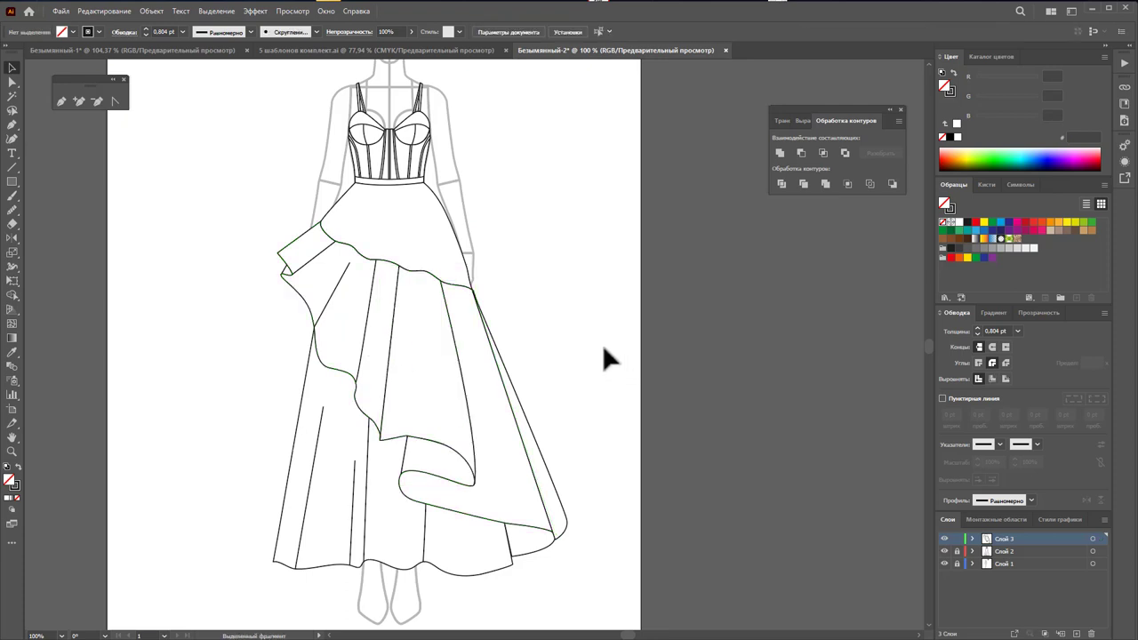
click(956, 552)
Step: Set all the skirt lines to a 1 pt stroke weight
mouse_move(613, 595)
mouse_down()
mouse_move(191, 254)
mouse_move(203, 233)
mouse_up()
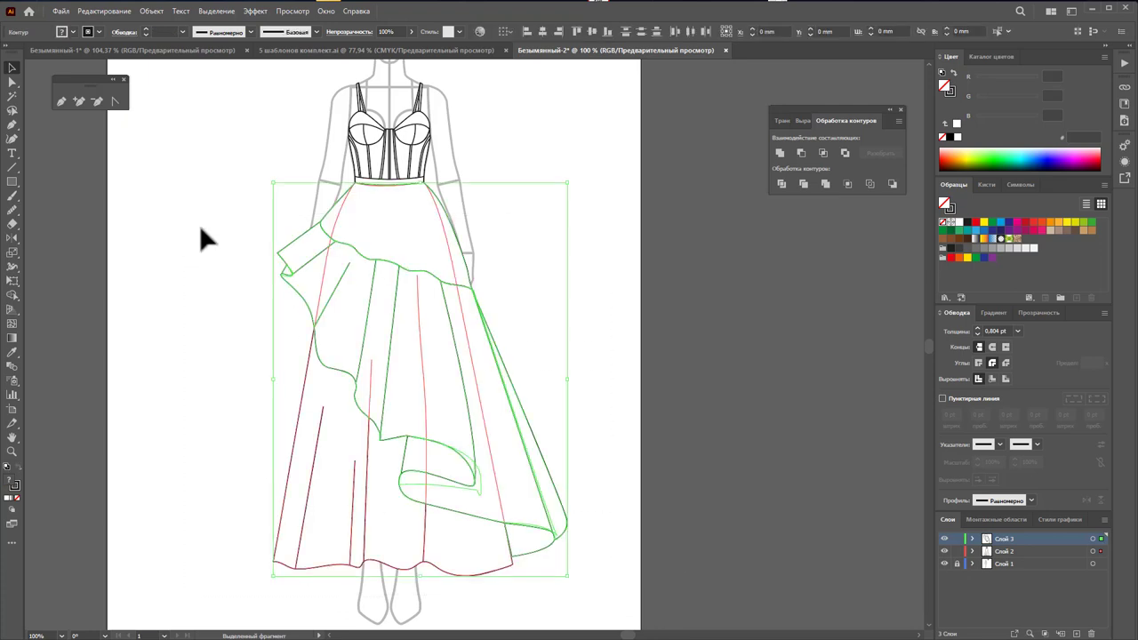
click(1017, 331)
click(1030, 382)
click(606, 338)
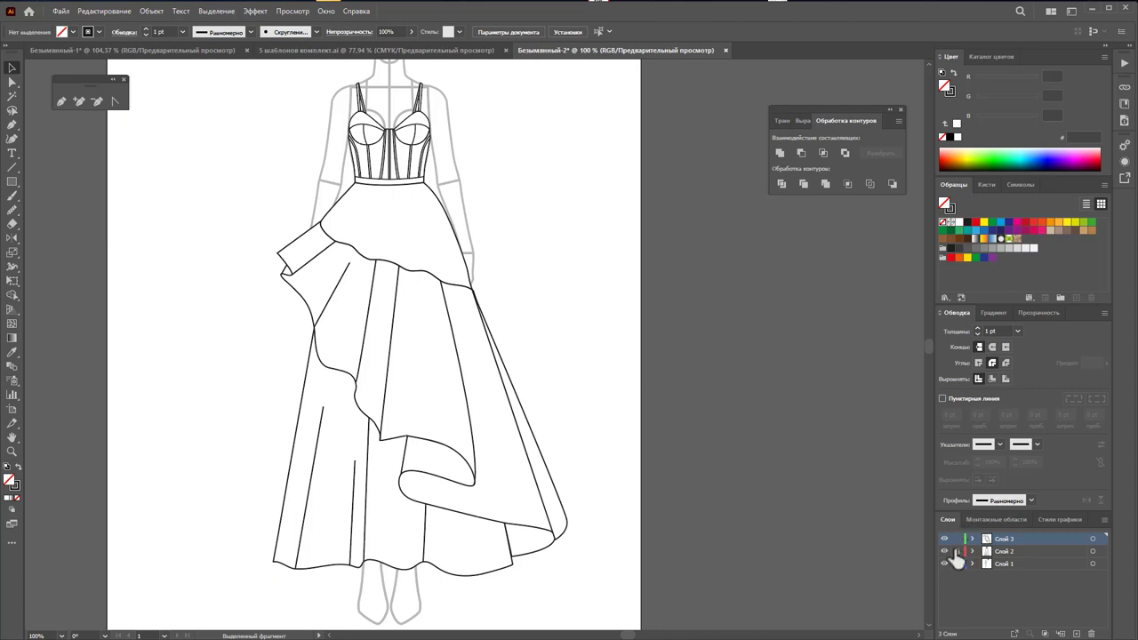
Step: Thin the three drape fold lines to 0.5 pt and zoom out to the page
click(414, 373)
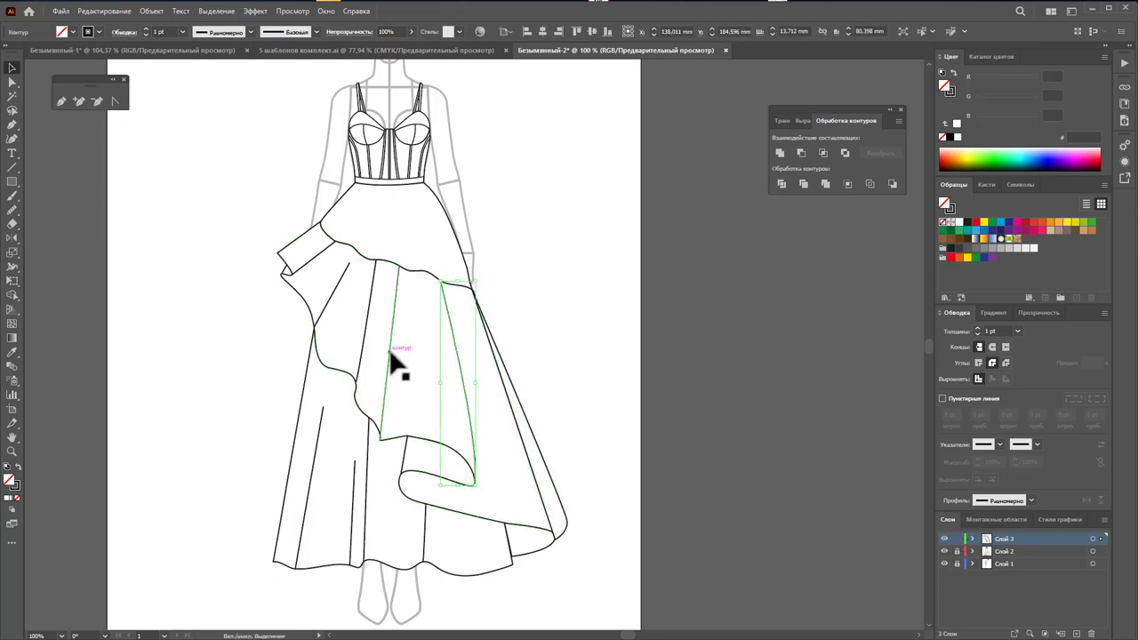
shift+click(325, 299)
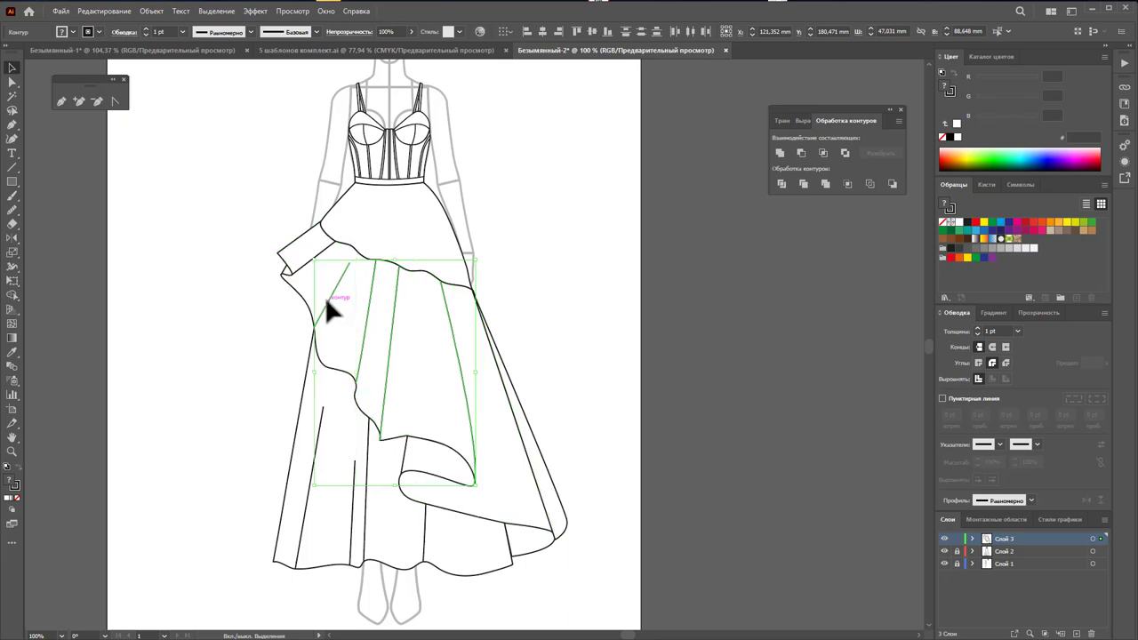
shift+click(305, 269)
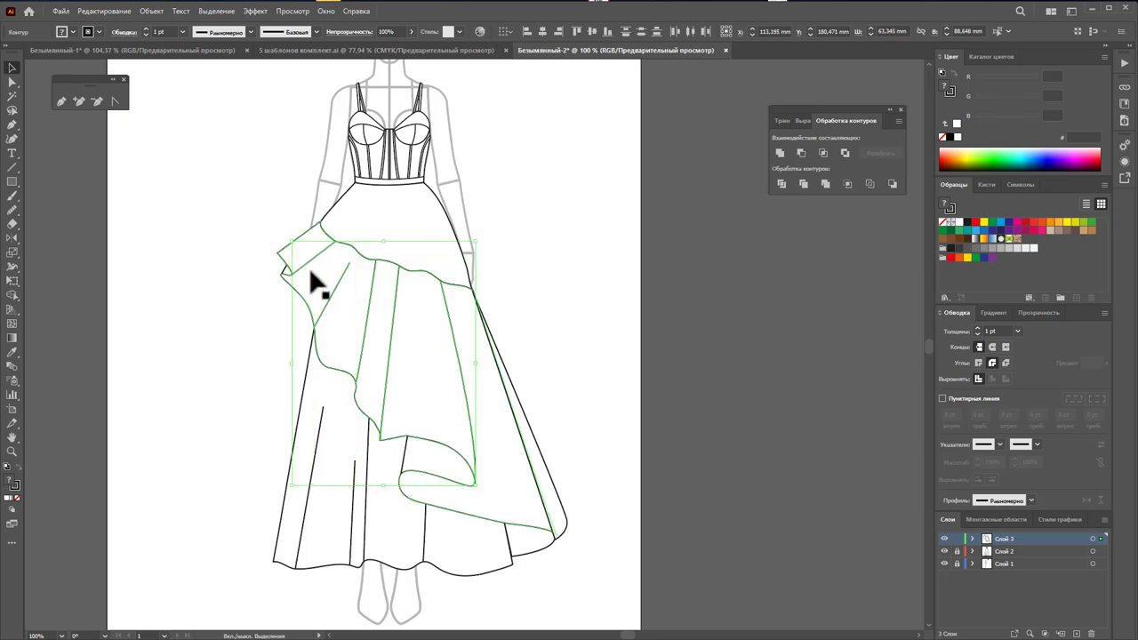
click(1017, 332)
click(1020, 356)
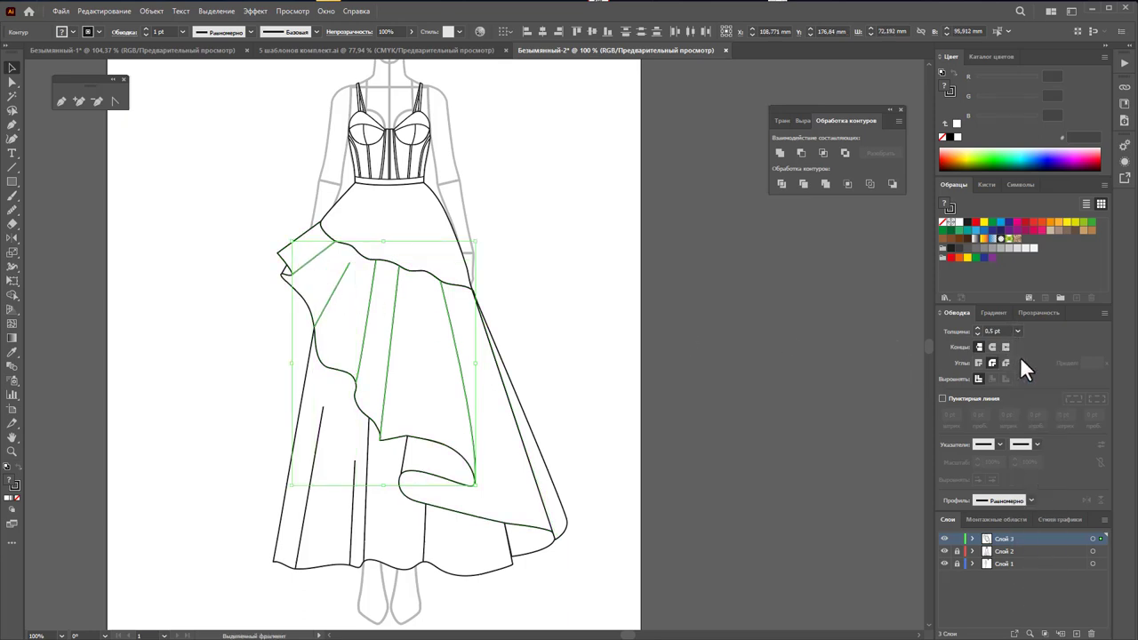
click(1032, 501)
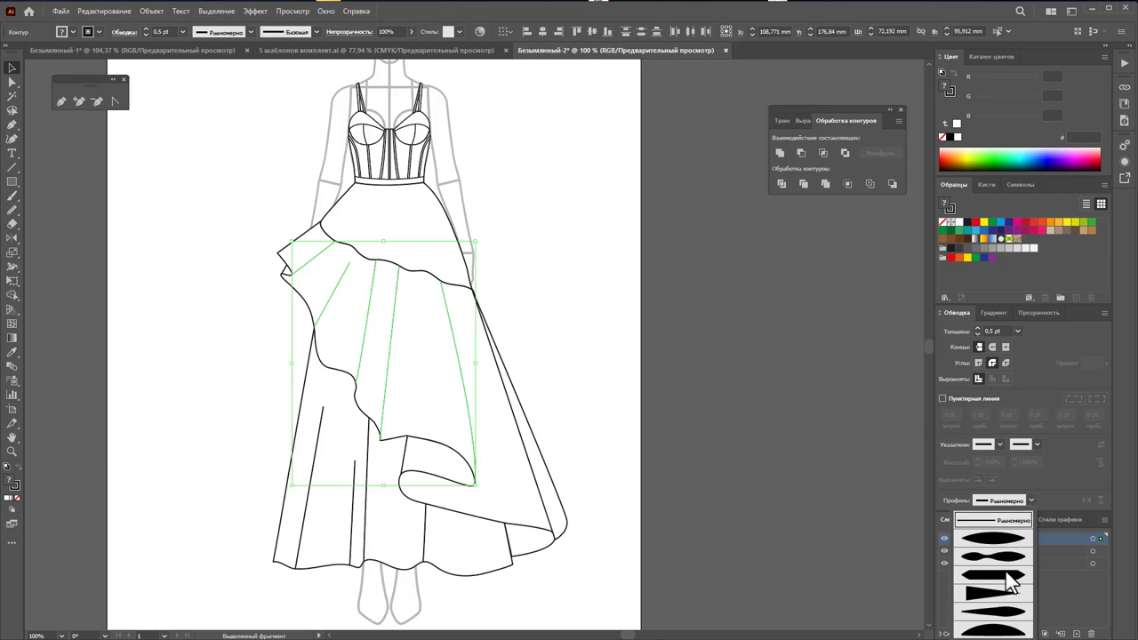
click(626, 398)
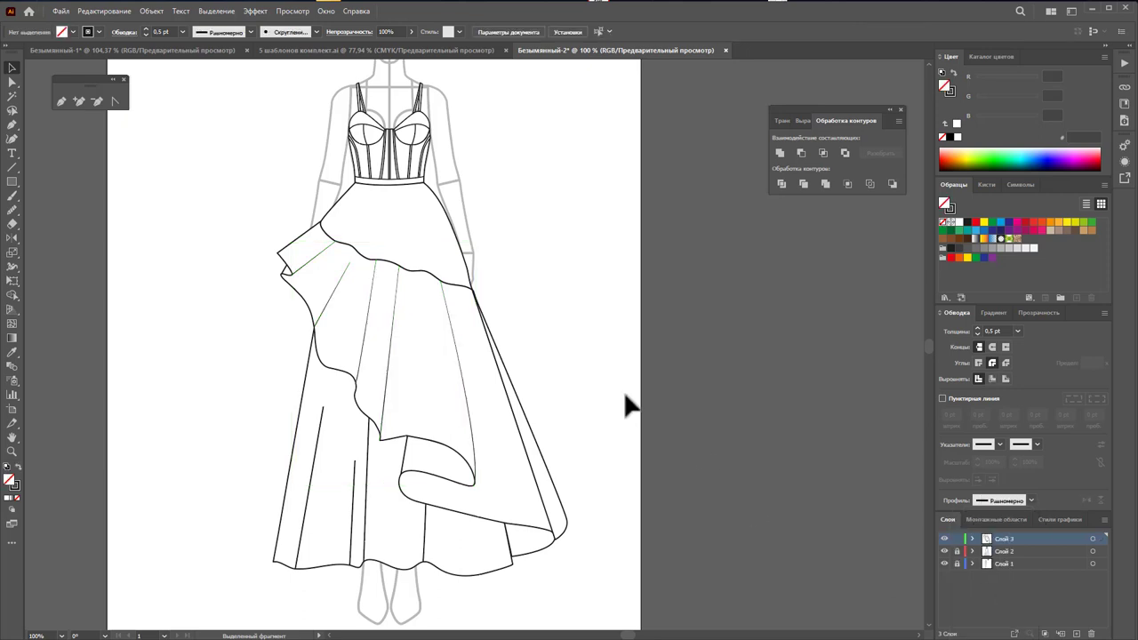
key(z)
alt+click(467, 309)
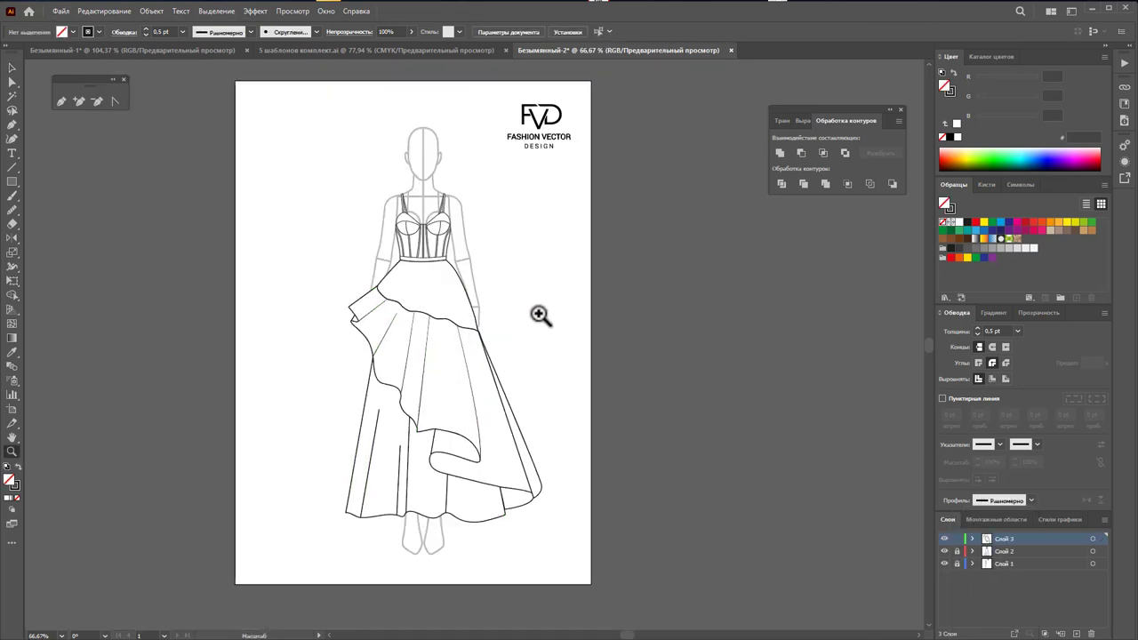
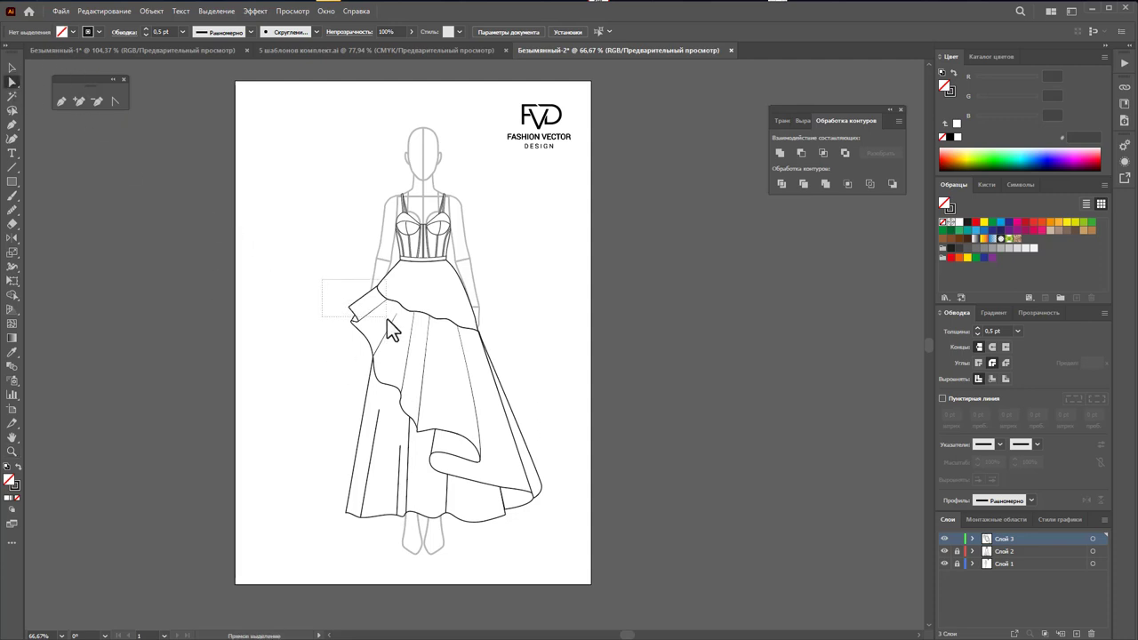
Step: Check the draped skirt paths, then zoom in on the bodice and upper skirt
drag(385, 328, 385, 328)
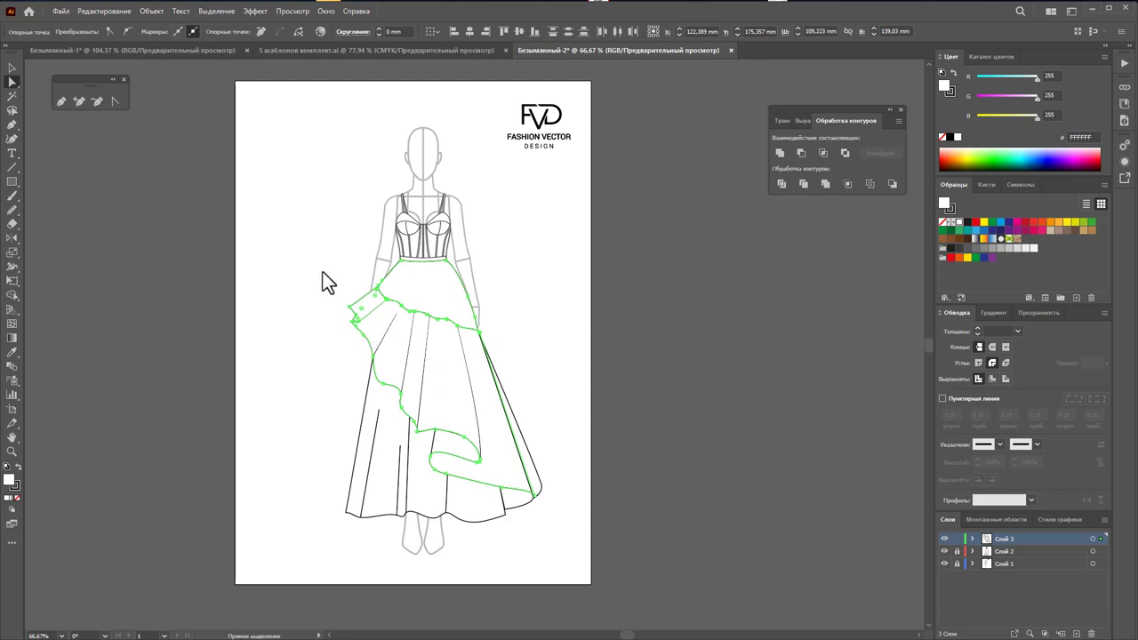
click(326, 357)
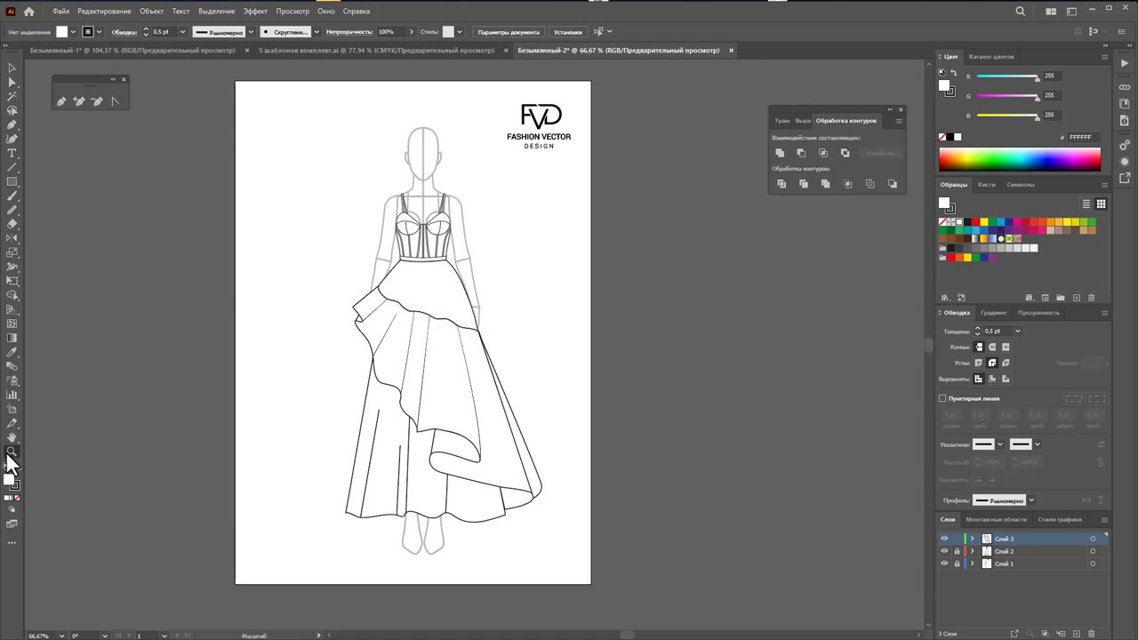
mouse_move(417, 259)
mouse_down()
mouse_move(630, 418)
mouse_move(653, 418)
mouse_up()
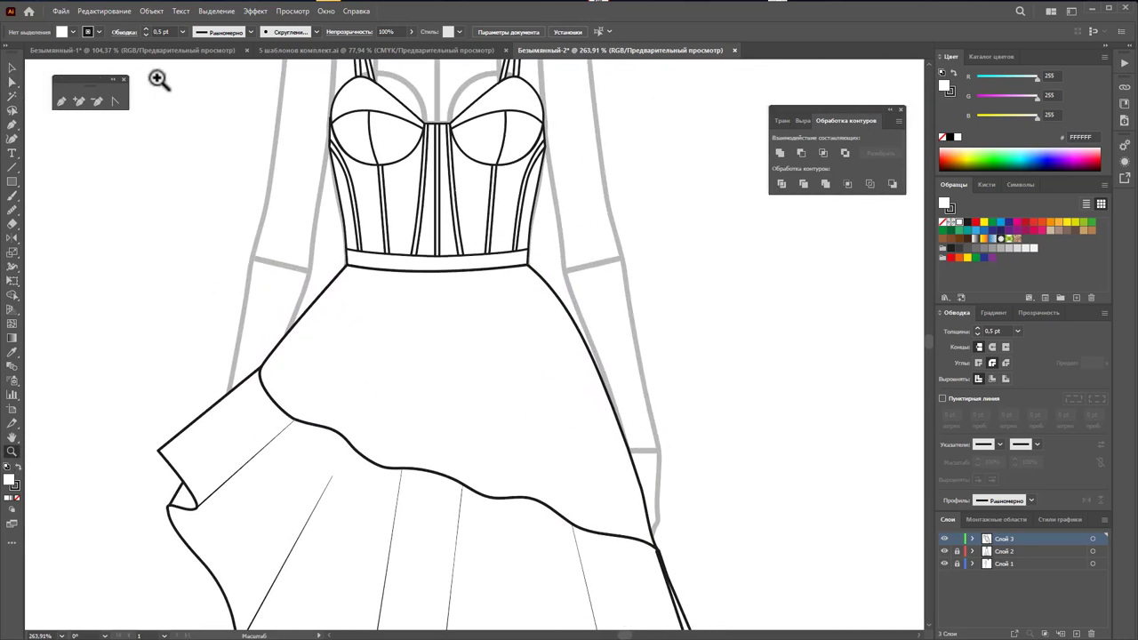
Step: Draw fold lines with the Pen tool rising from the center and right hem into the upper skirt
click(60, 101)
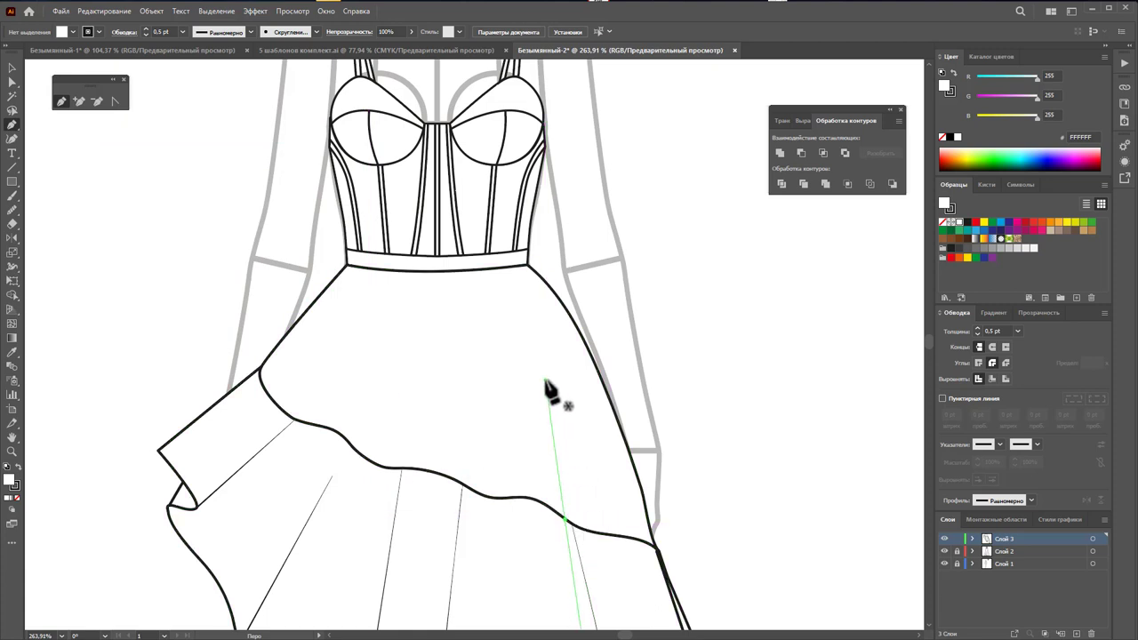
click(518, 305)
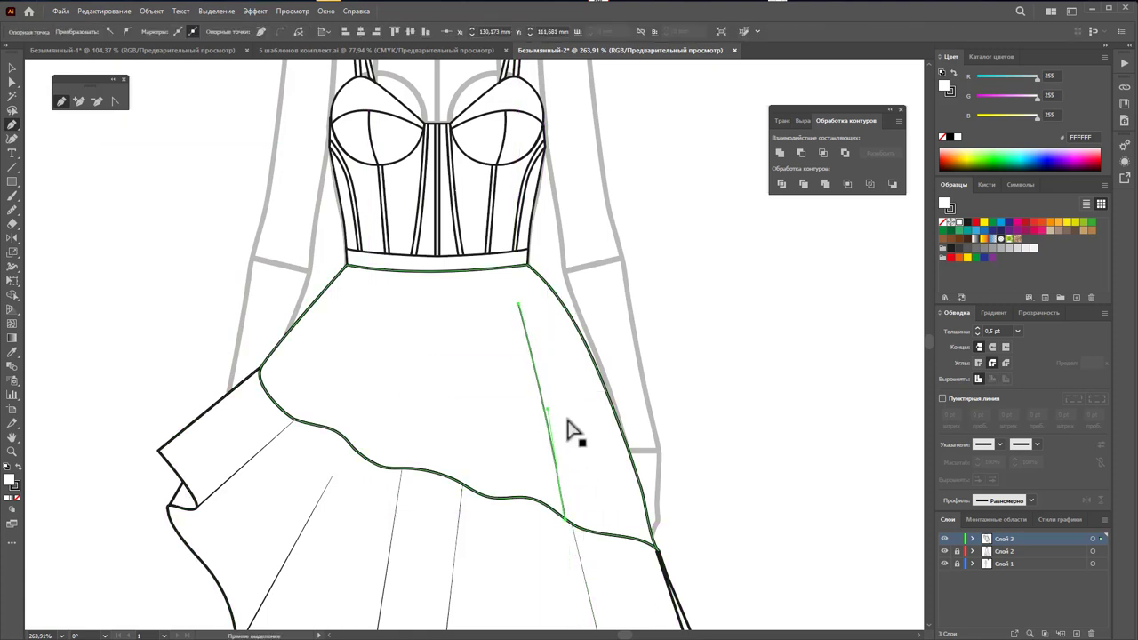
ctrl+click(574, 433)
click(490, 496)
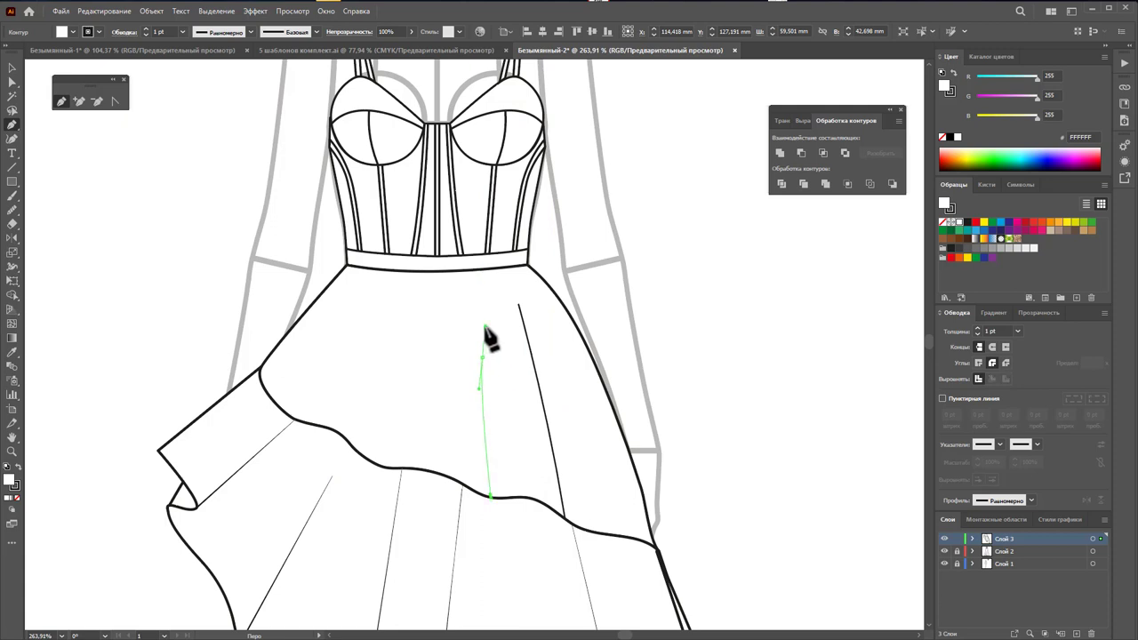
click(487, 289)
ctrl+click(496, 311)
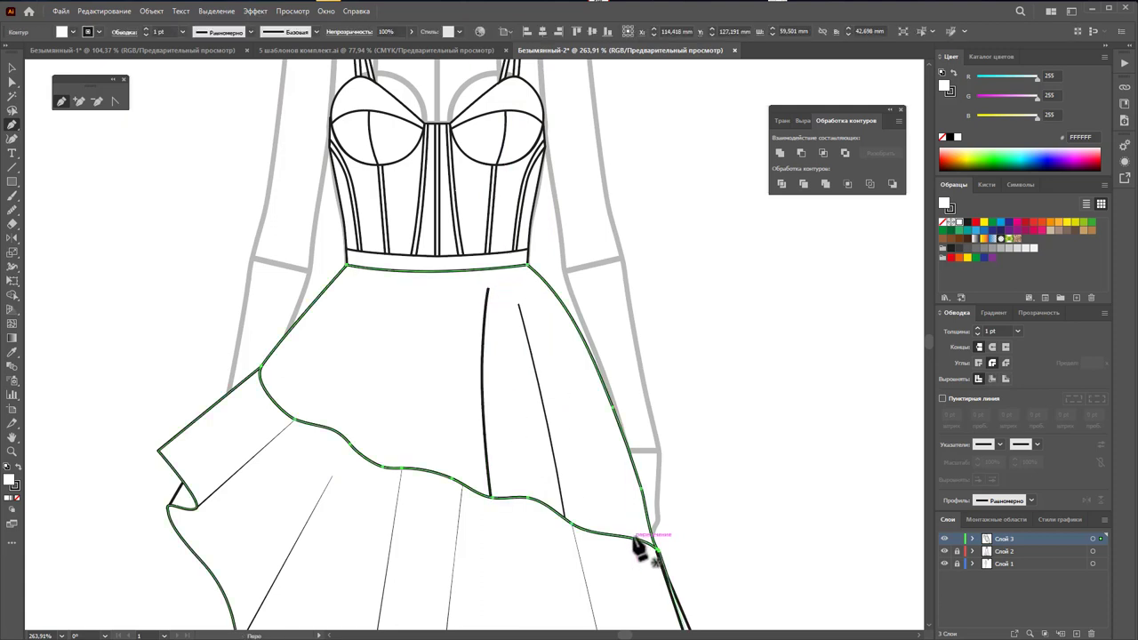
click(633, 537)
click(528, 293)
ctrl+click(571, 418)
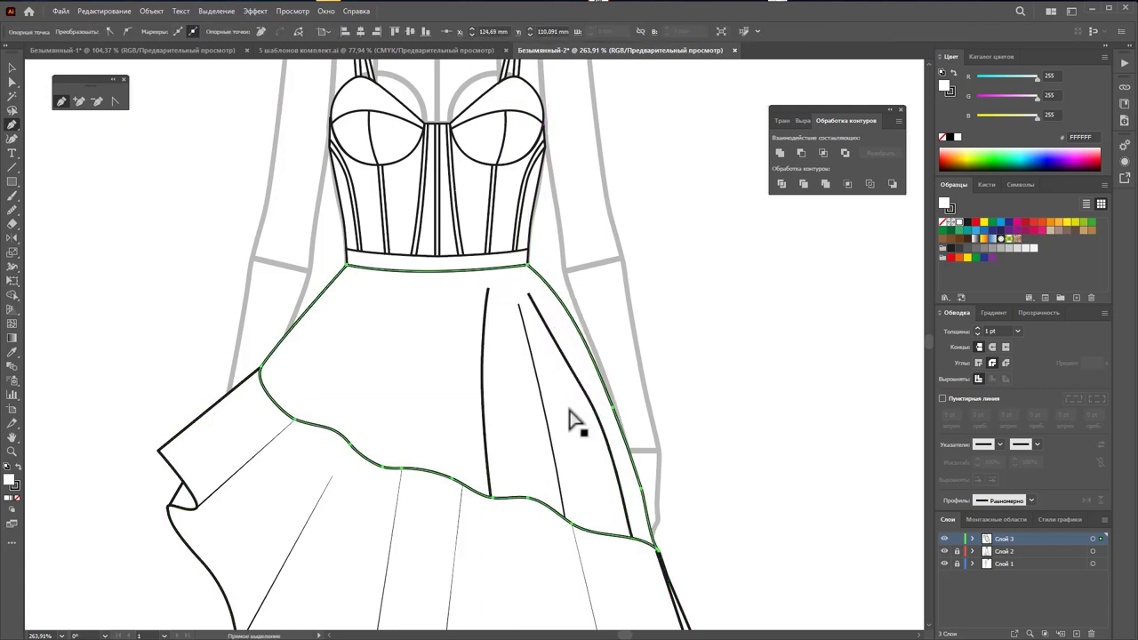
Step: Add fold lines from the left hem and start a curved crease mark below the waist
click(383, 466)
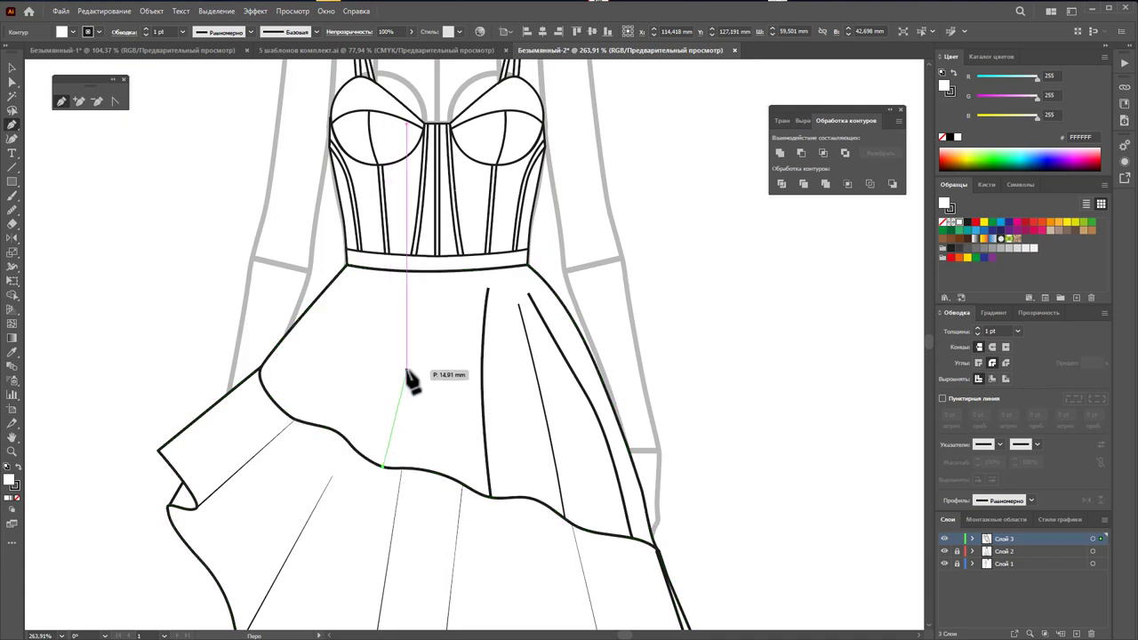
click(406, 359)
ctrl+click(419, 302)
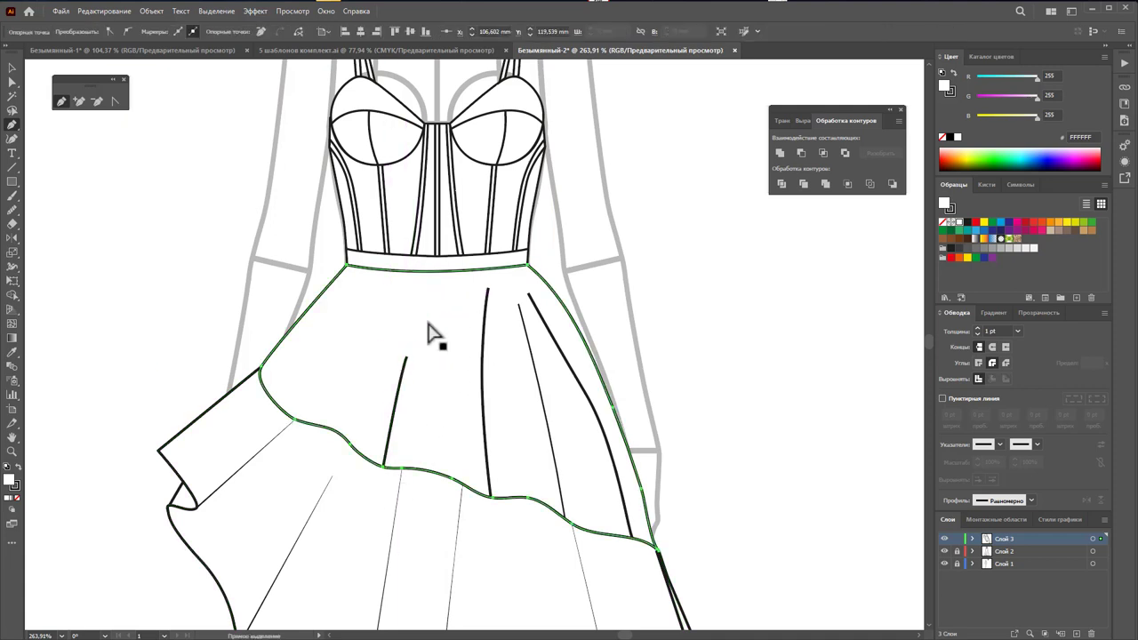
click(293, 421)
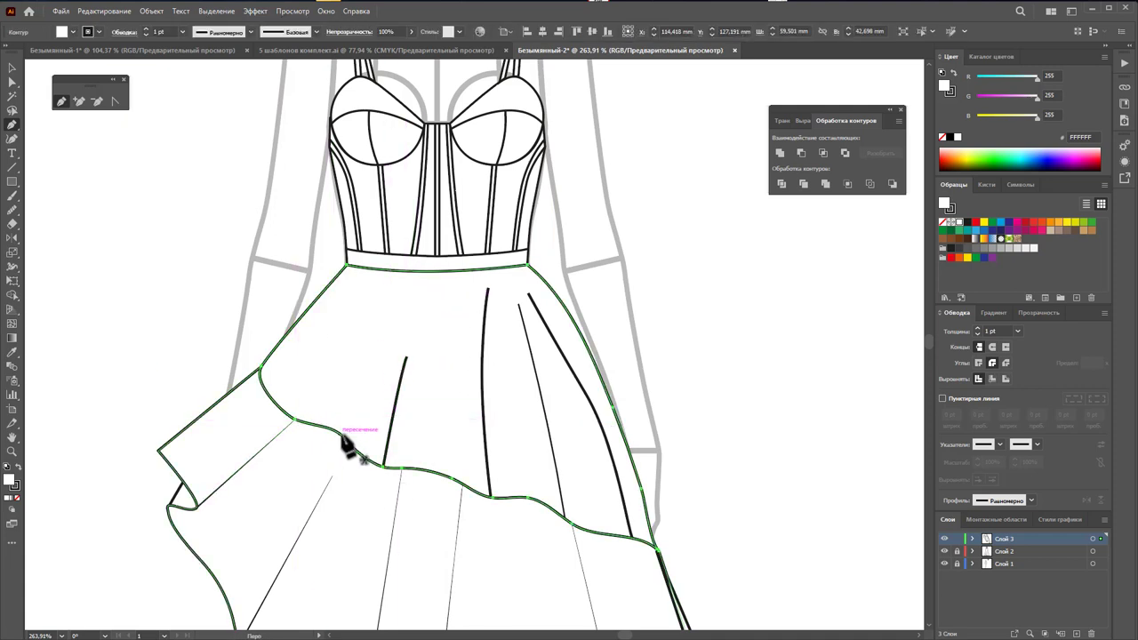
click(331, 426)
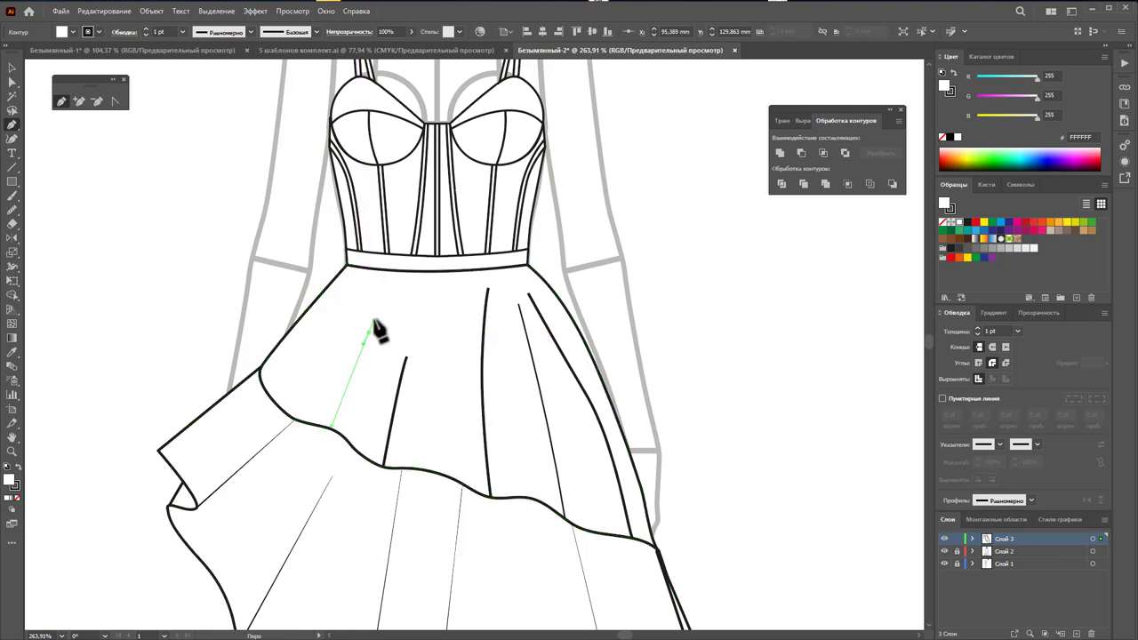
click(383, 296)
ctrl+click(405, 317)
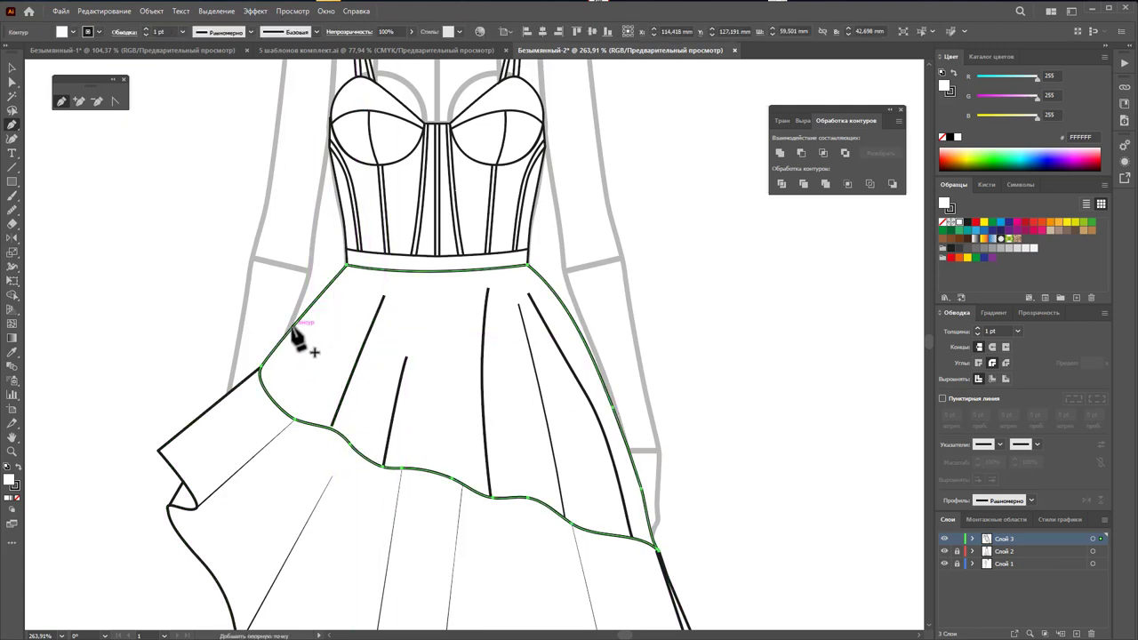
click(352, 279)
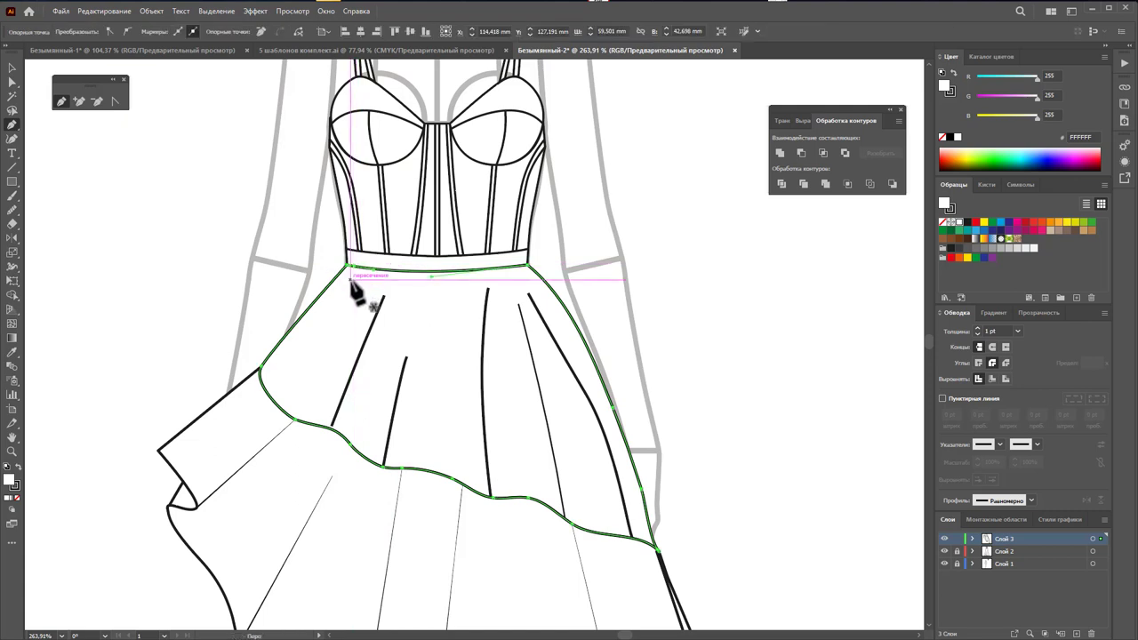
mouse_move(333, 308)
mouse_down()
mouse_move(352, 283)
mouse_move(366, 298)
mouse_up()
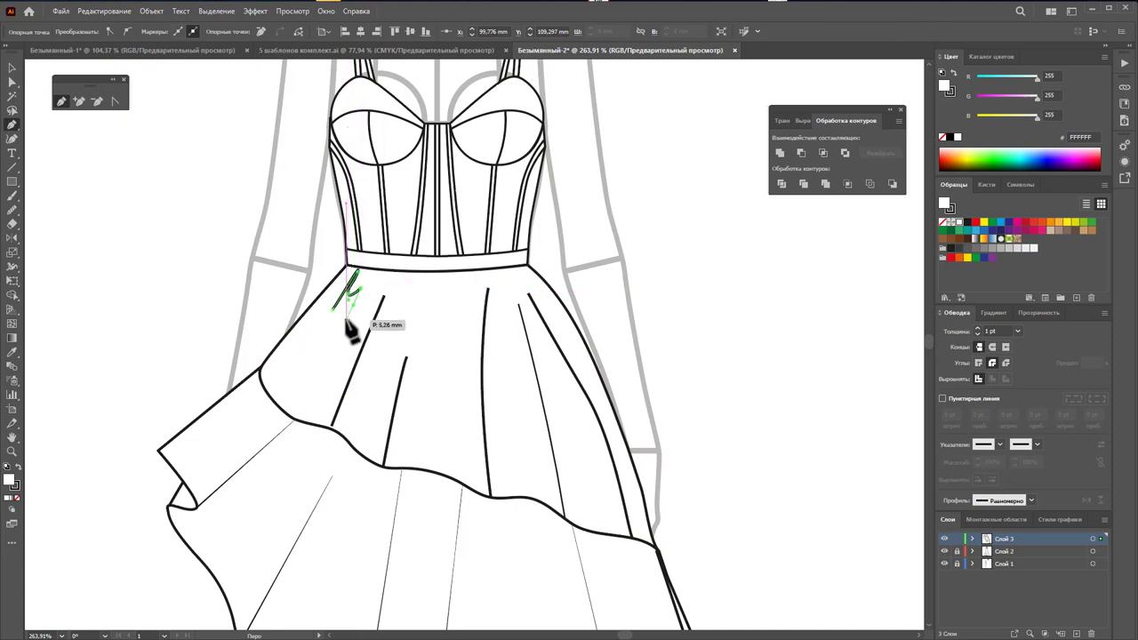
Step: Finish the waist crease and start curved gather marks on the left and right hem
ctrl+click(391, 291)
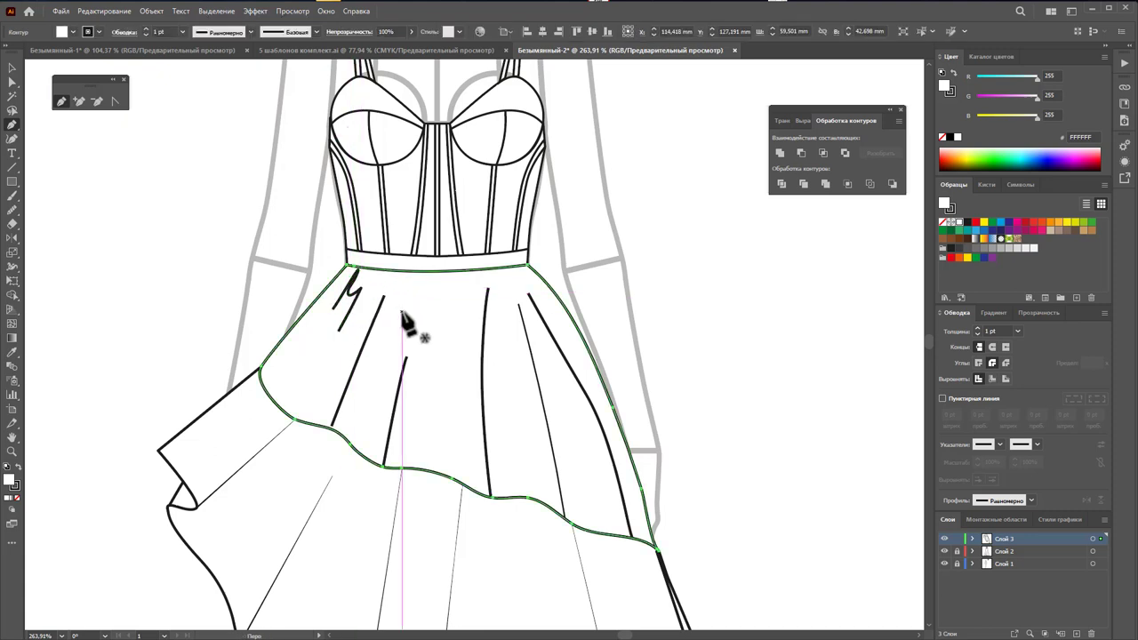
drag(284, 405, 301, 422)
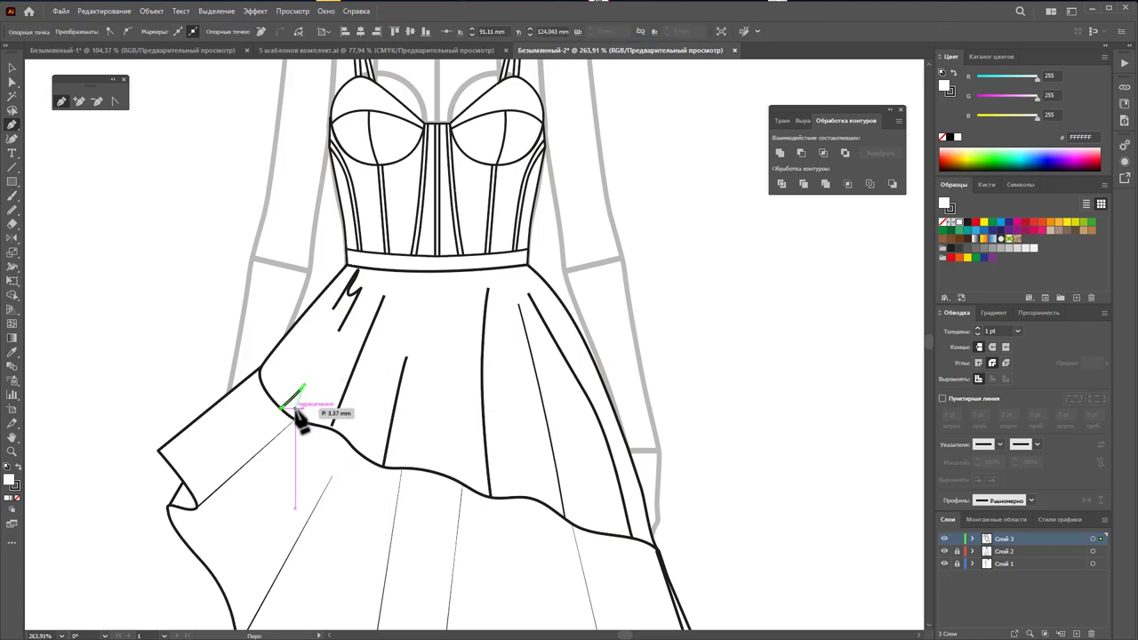
ctrl+click(343, 435)
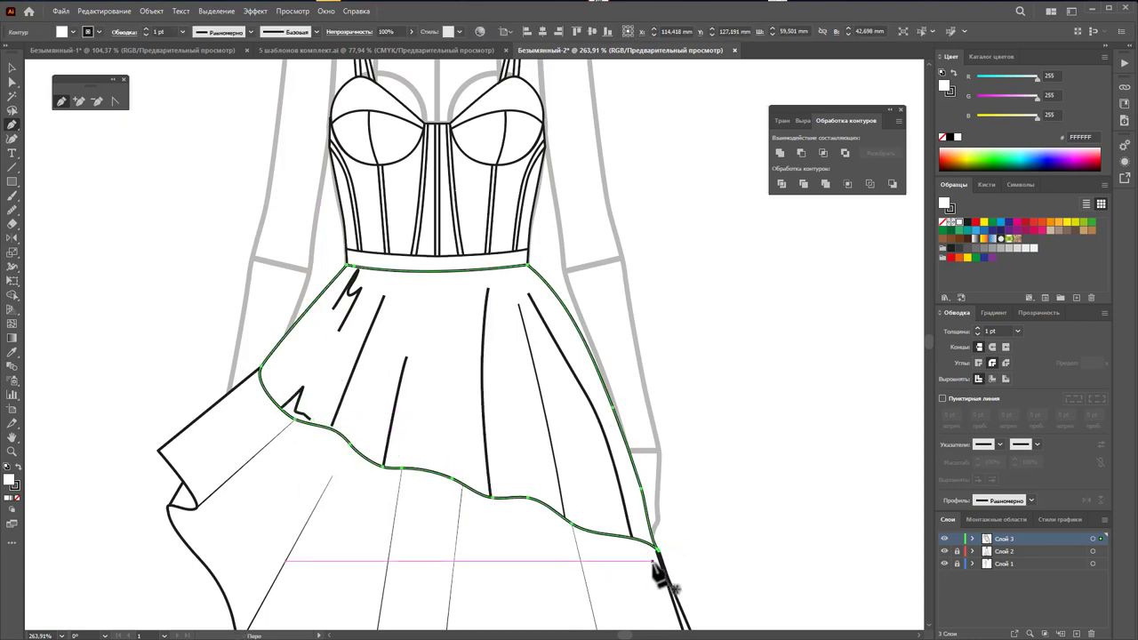
drag(639, 542, 599, 539)
ctrl+click(617, 573)
ctrl+click(617, 570)
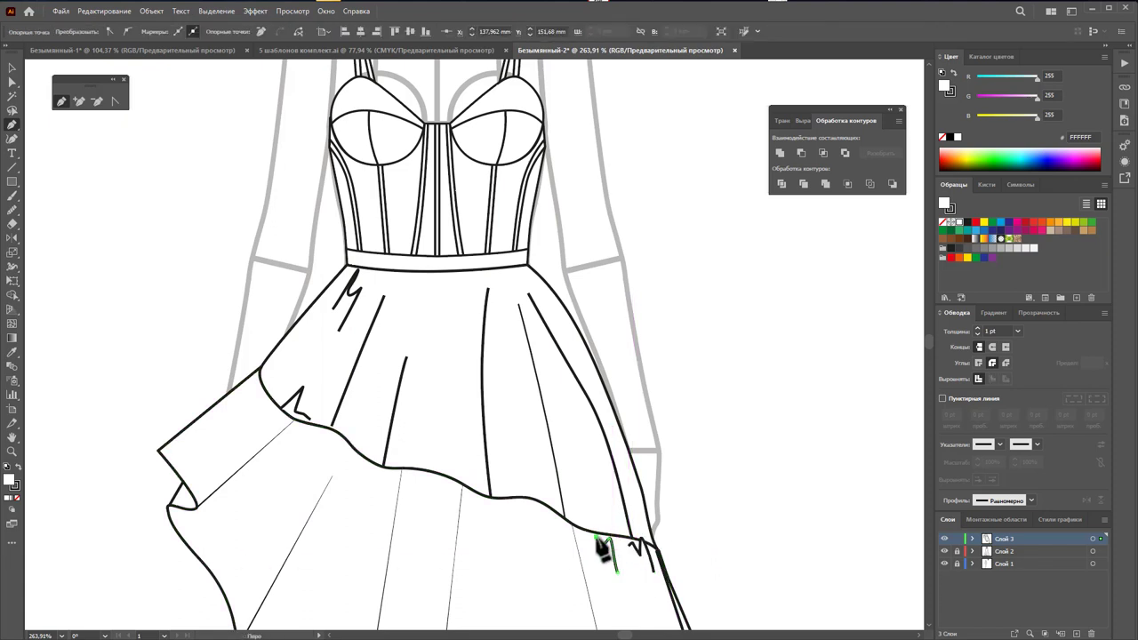
ctrl+click(602, 540)
Step: Draw zig-zag gather marks along the right-center stretch of the tier hem
drag(523, 518, 527, 514)
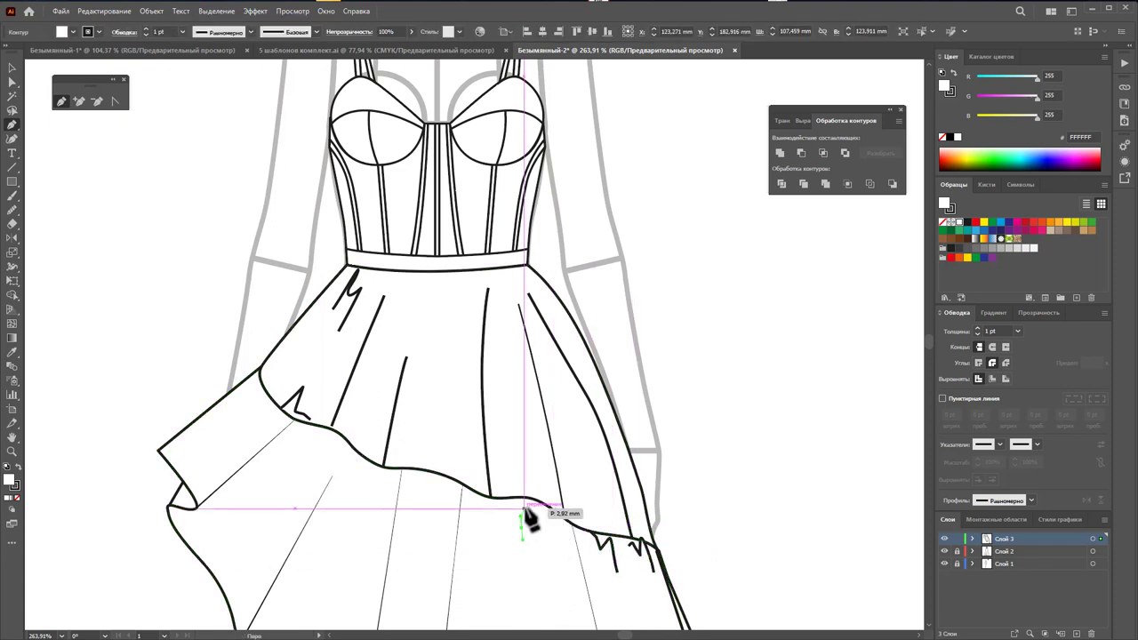
click(529, 503)
click(534, 515)
click(538, 505)
click(549, 520)
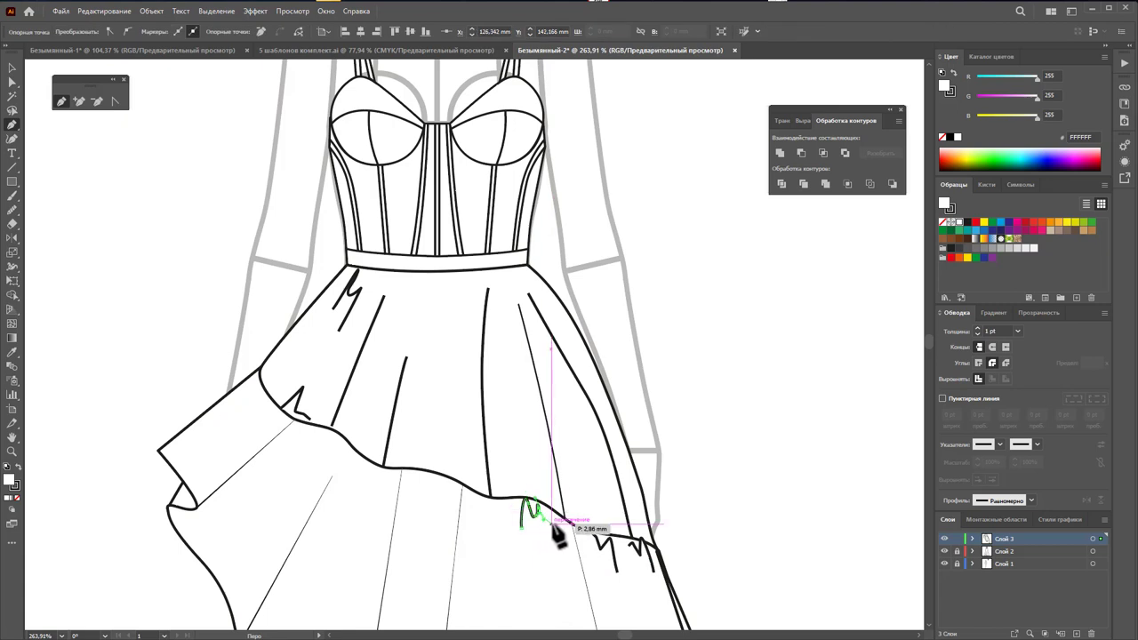
ctrl+click(542, 529)
ctrl+click(554, 533)
click(553, 523)
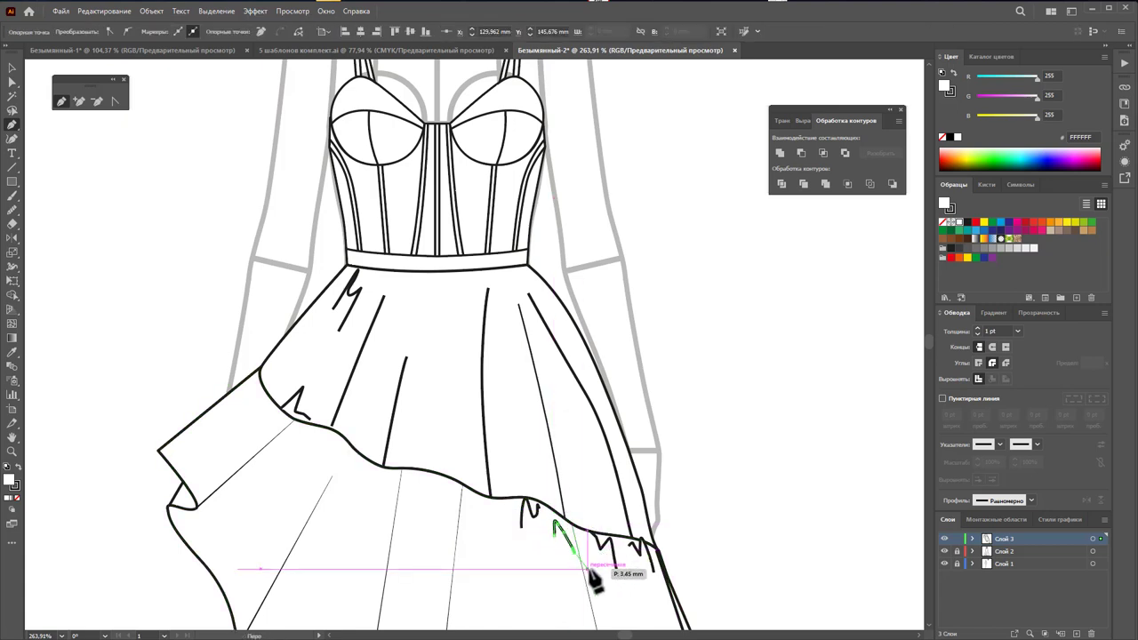
Step: Draw a small zig-zag gather along the center of the tier hem
ctrl+click(407, 471)
drag(411, 480, 421, 484)
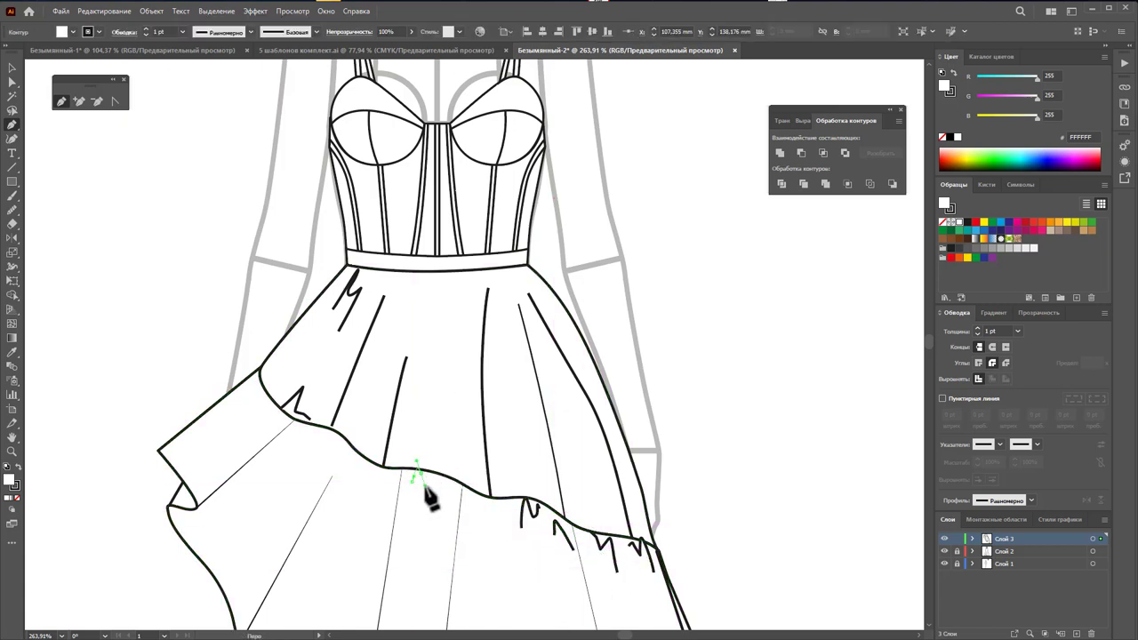
click(418, 487)
click(425, 473)
click(432, 488)
click(439, 476)
click(448, 492)
ctrl+click(476, 494)
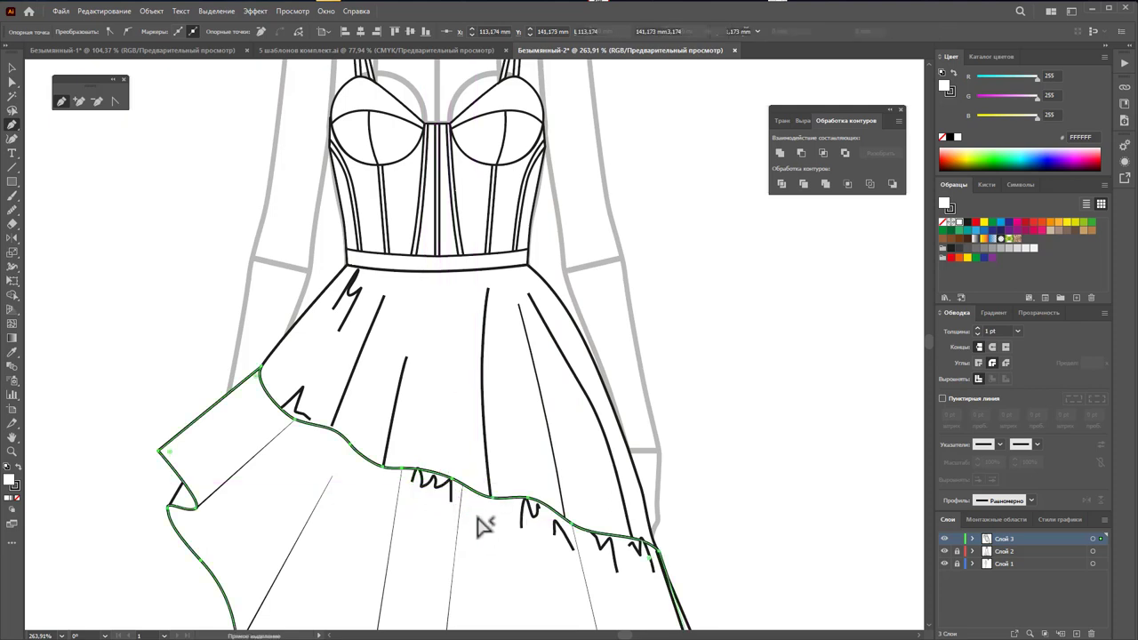
Step: Add another zig-zag gather mark further along the hem
ctrl+click(477, 524)
click(475, 514)
click(483, 501)
click(489, 514)
click(496, 502)
drag(504, 500, 503, 520)
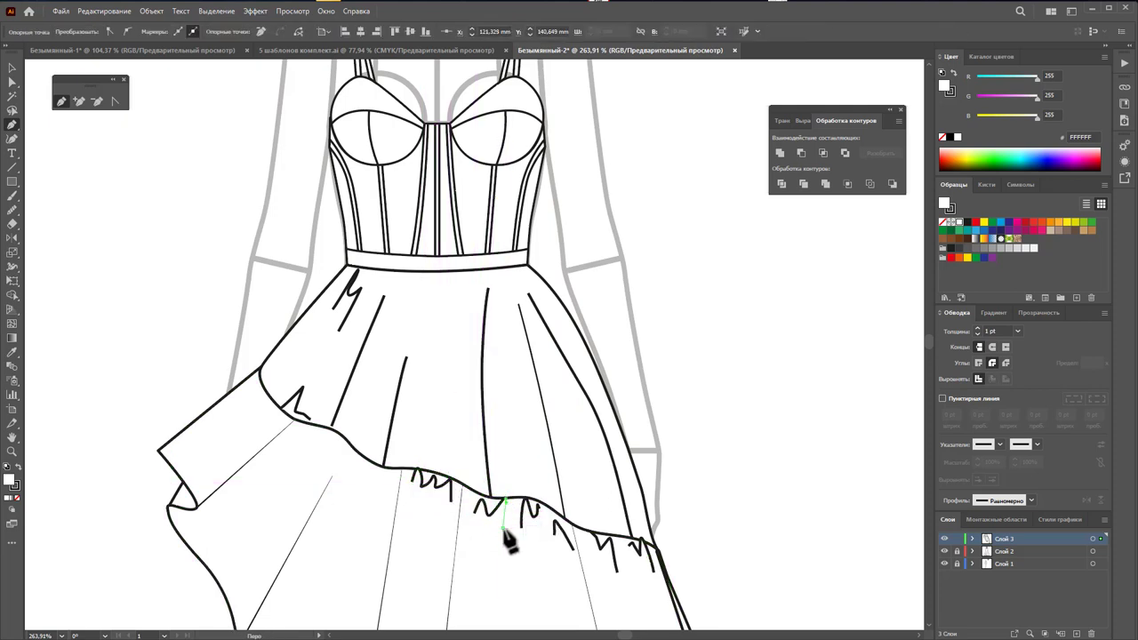
ctrl+click(480, 533)
Step: Add gather marks on the left hem and a small zig-zag near the left flap
click(325, 431)
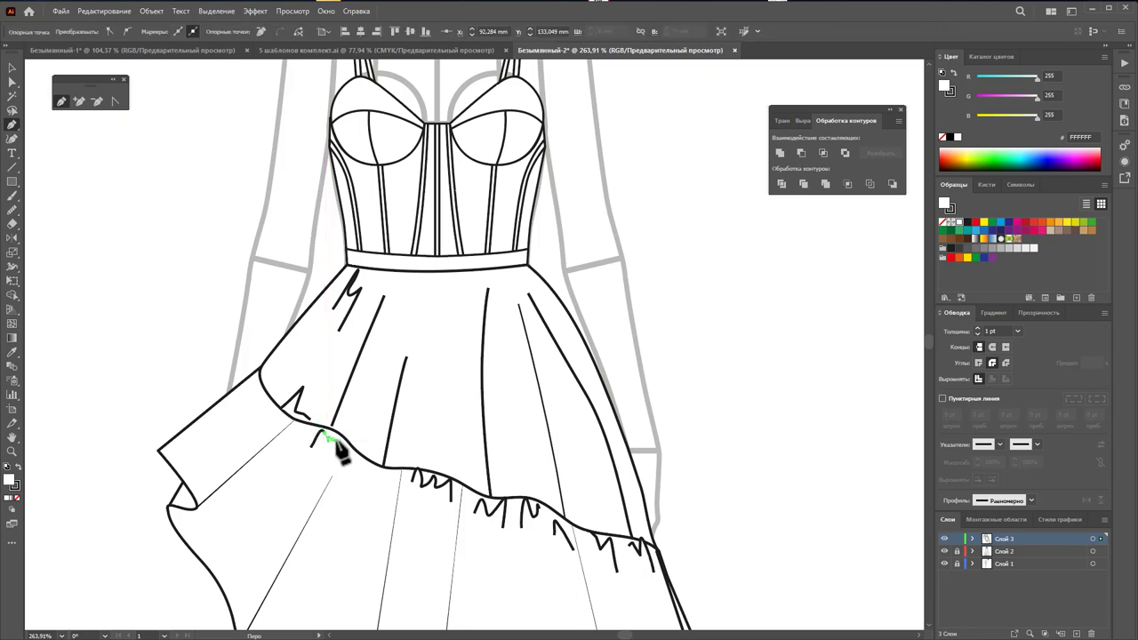
click(368, 464)
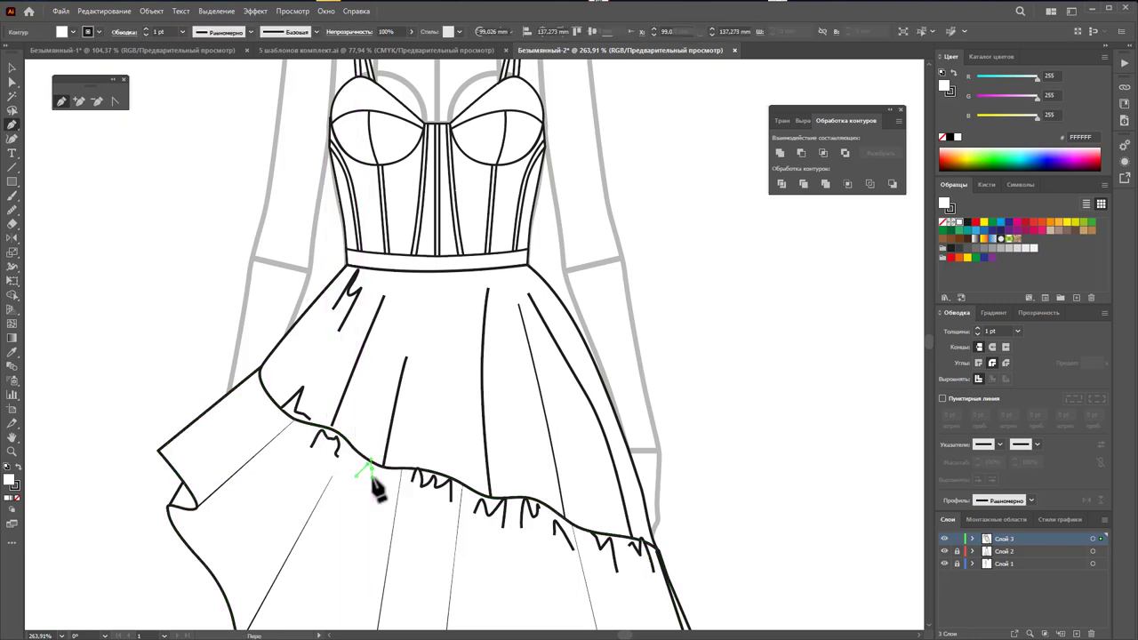
click(382, 477)
click(260, 386)
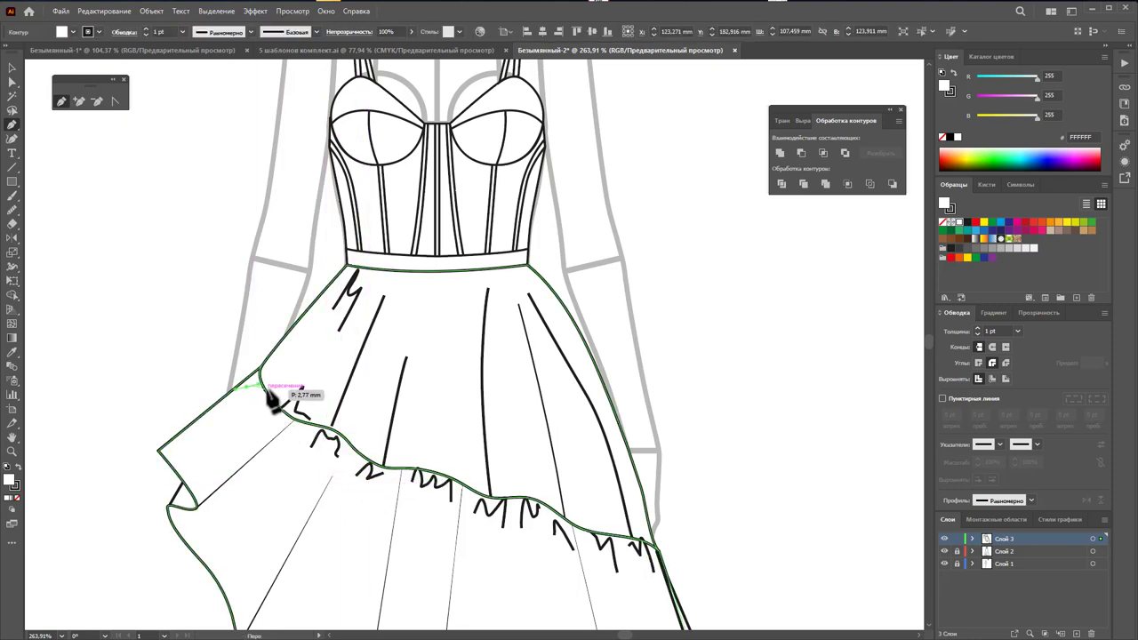
click(269, 404)
click(277, 416)
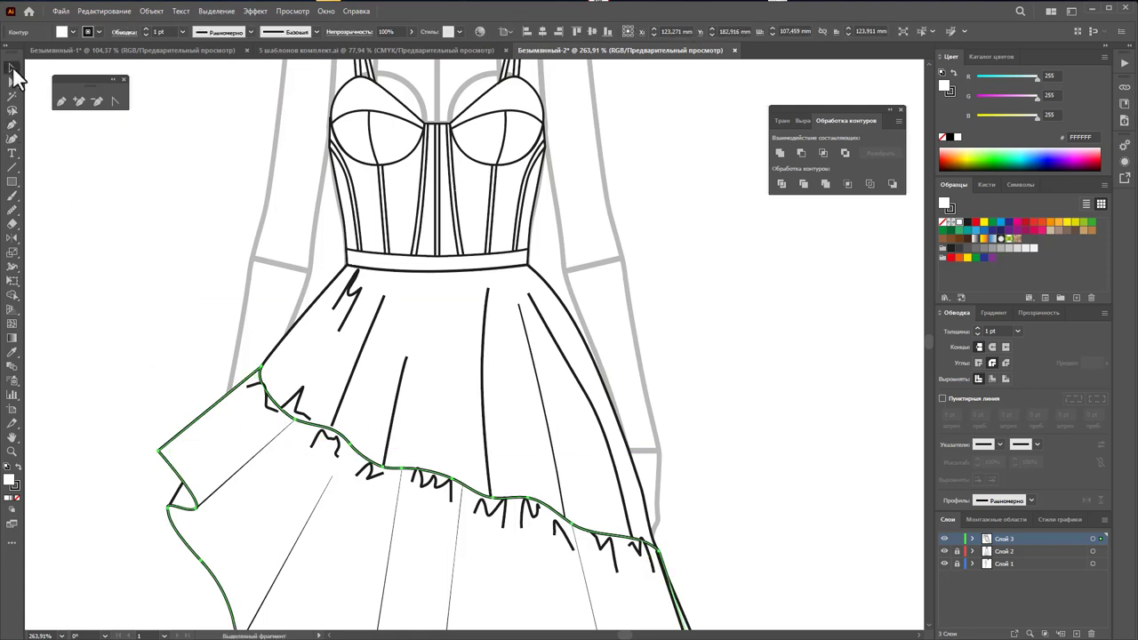
click(13, 68)
Step: Select the upper skirt's fold and gather lines, setting 0.5 pt with a tapered width profile
mouse_move(185, 283)
mouse_down()
mouse_move(692, 573)
mouse_move(169, 591)
mouse_up()
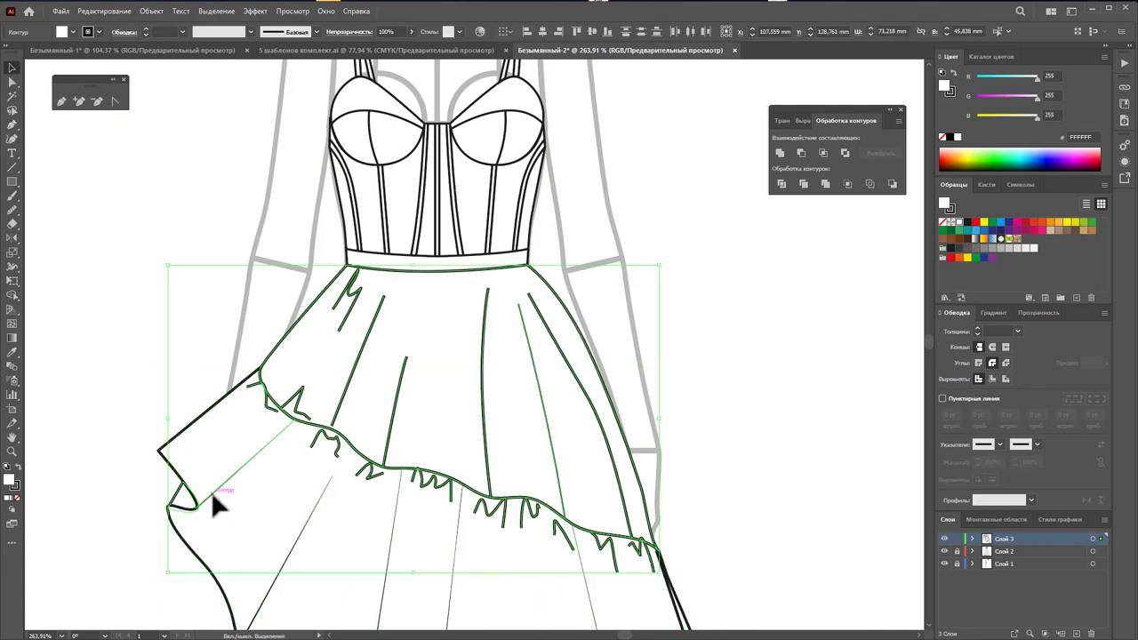
shift+click(177, 494)
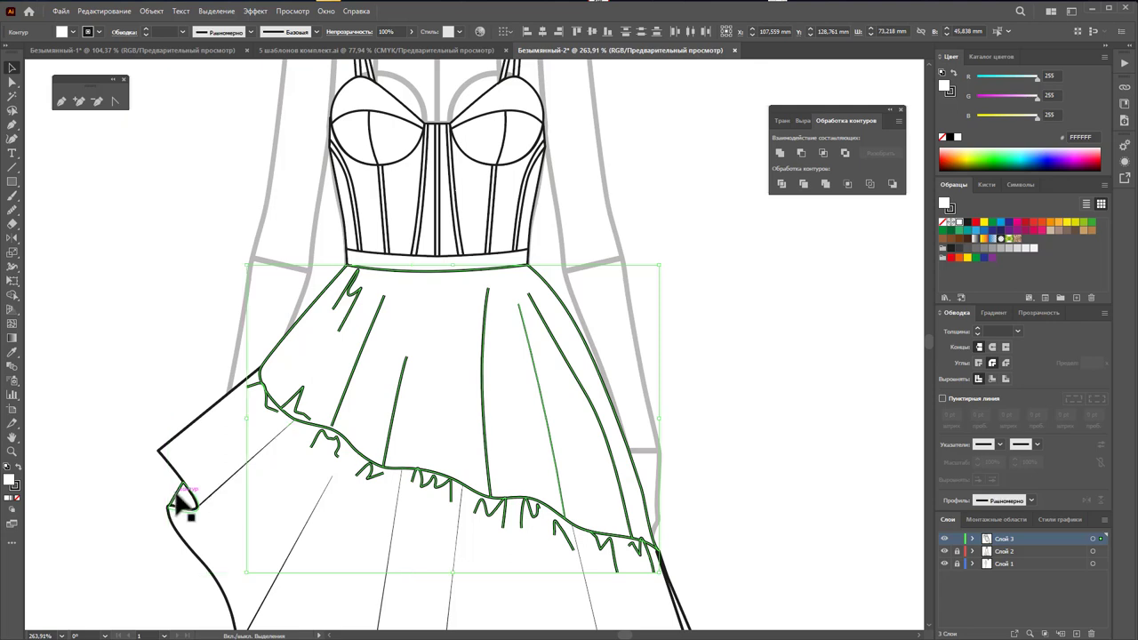
click(1012, 330)
click(1027, 353)
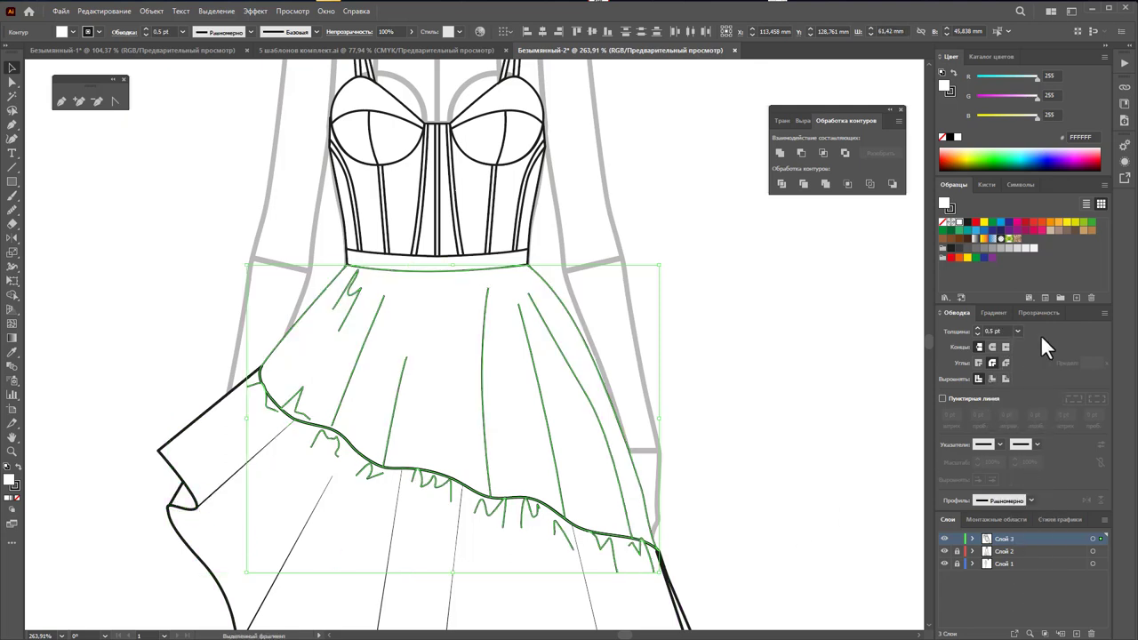
click(1031, 501)
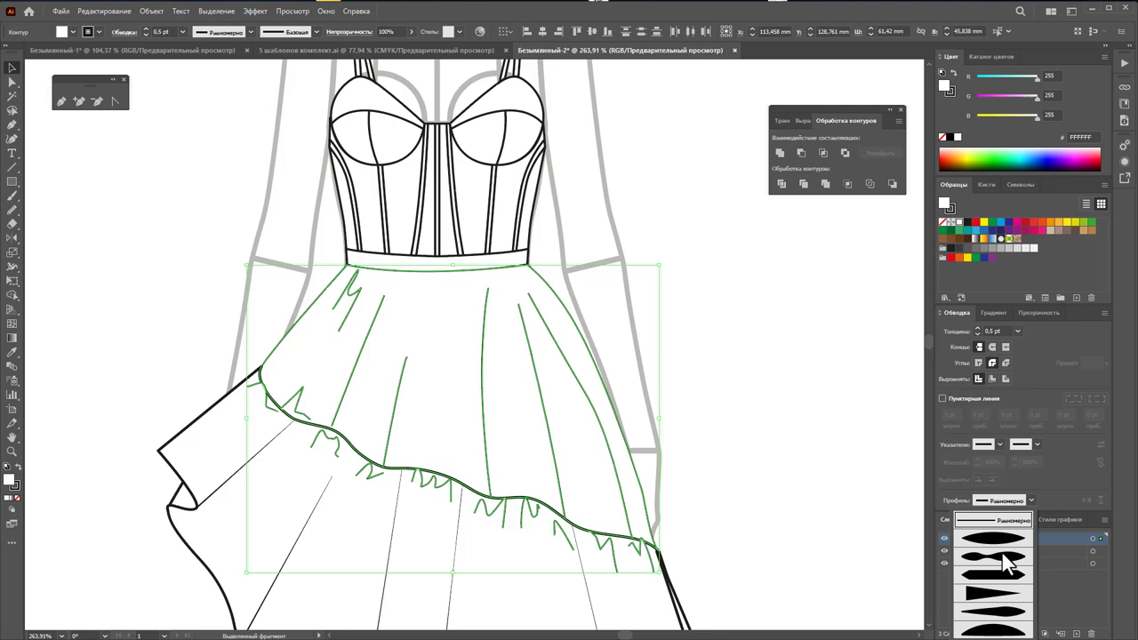
click(996, 622)
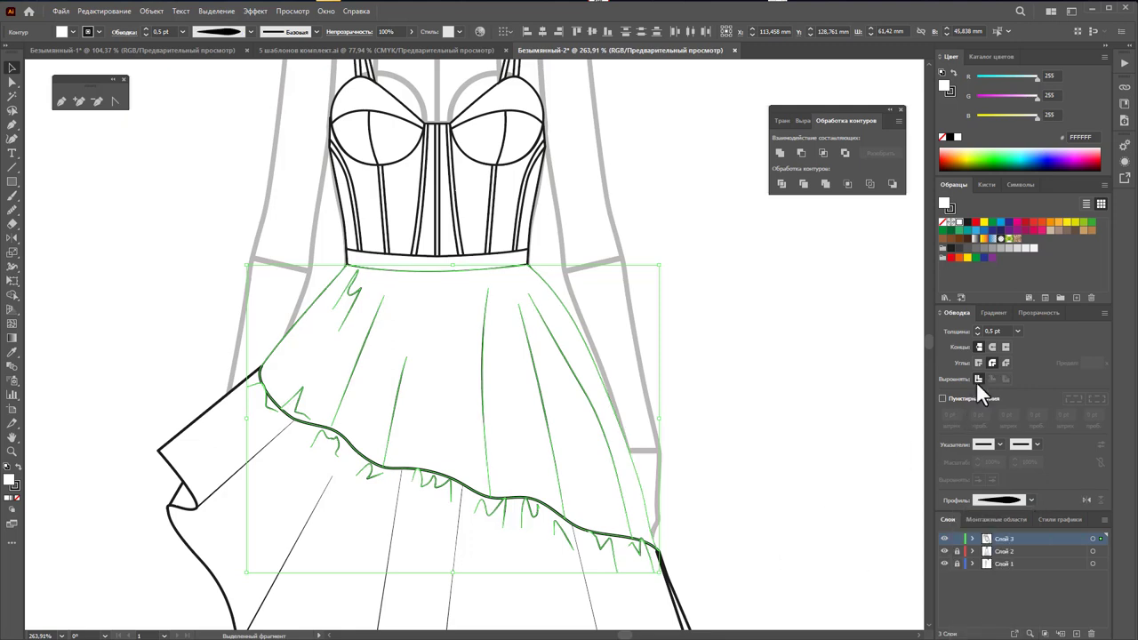
Step: Thin the selected skirt lines further to 0.25 pt, then deselect them
click(1018, 331)
click(1034, 344)
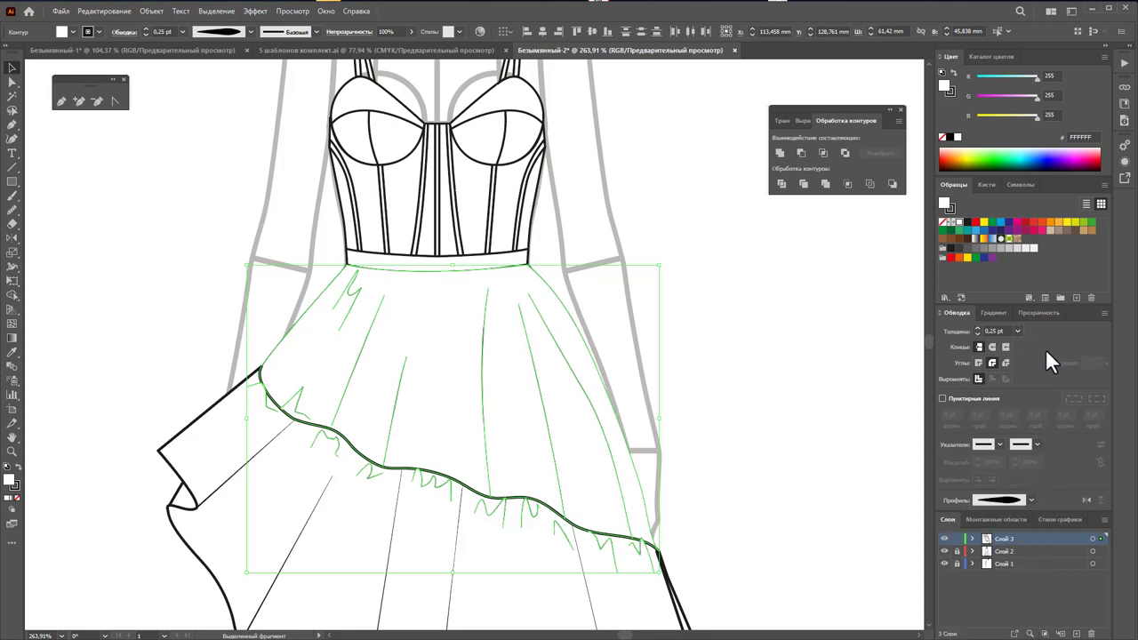
click(1021, 331)
click(825, 336)
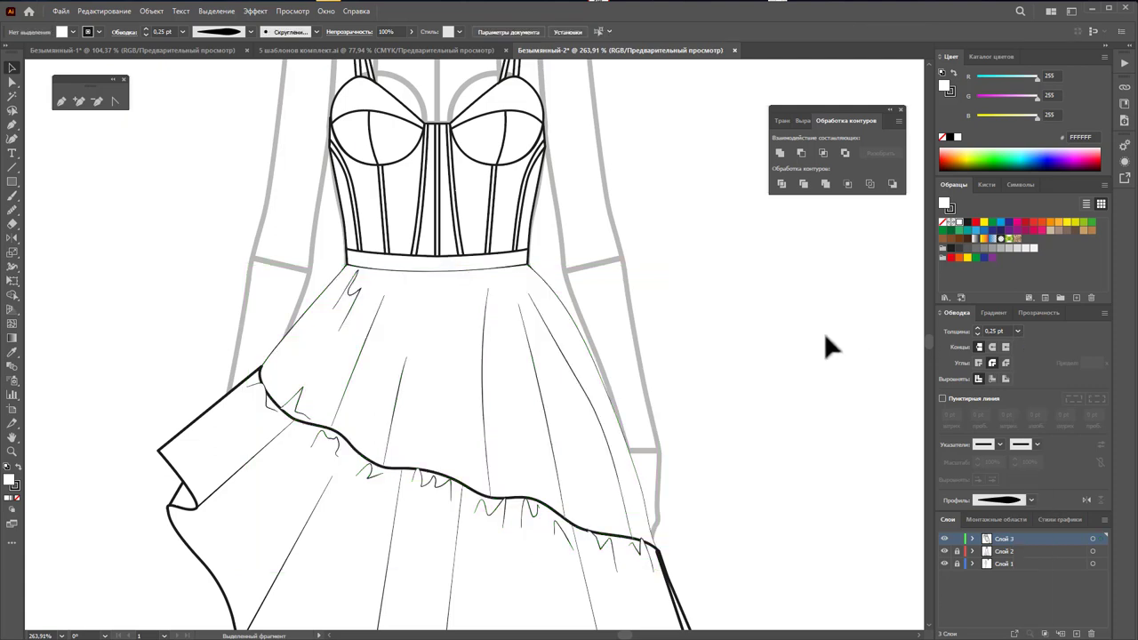
click(12, 82)
Step: Shift one vertical skirt fold line left, then zoom in on the ruffled hem
drag(490, 299, 481, 291)
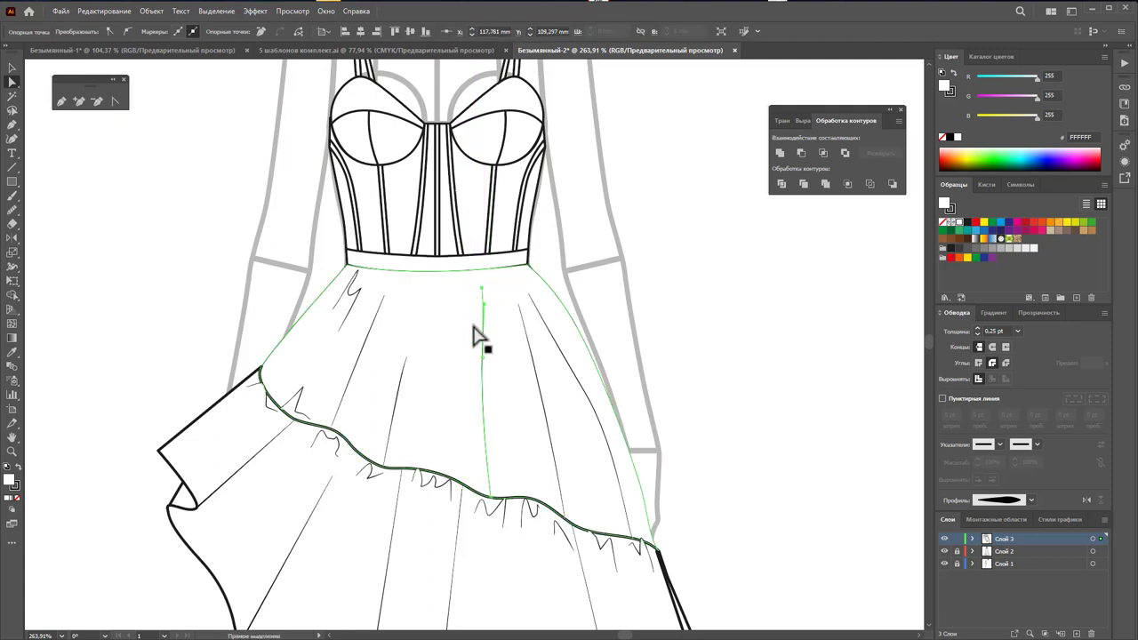
click(763, 398)
alt+click(519, 431)
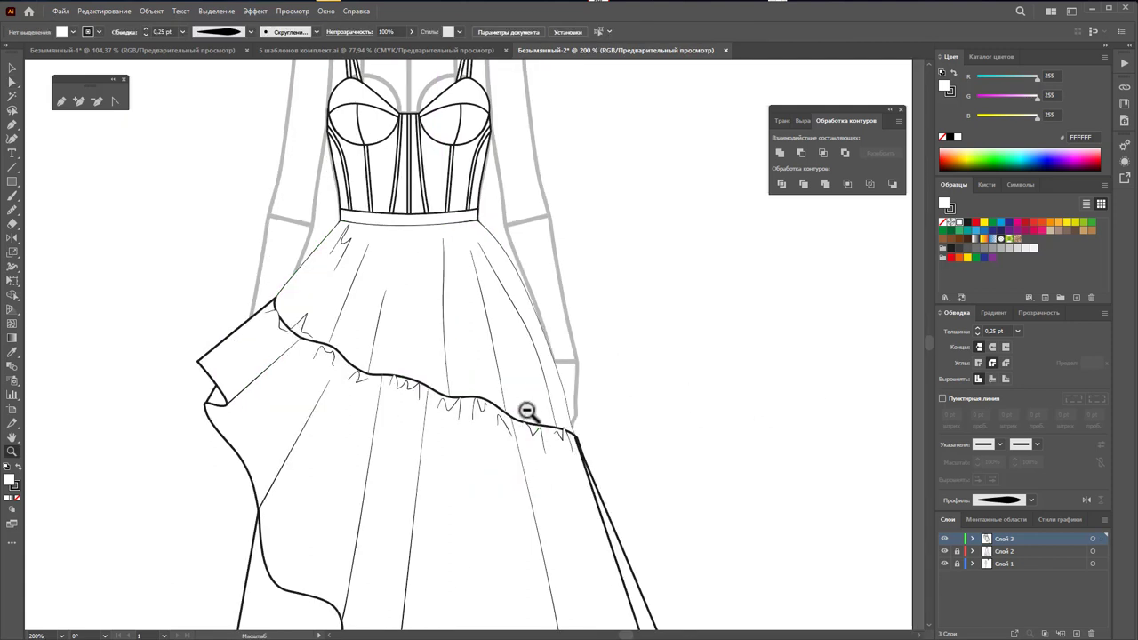
drag(486, 382, 590, 358)
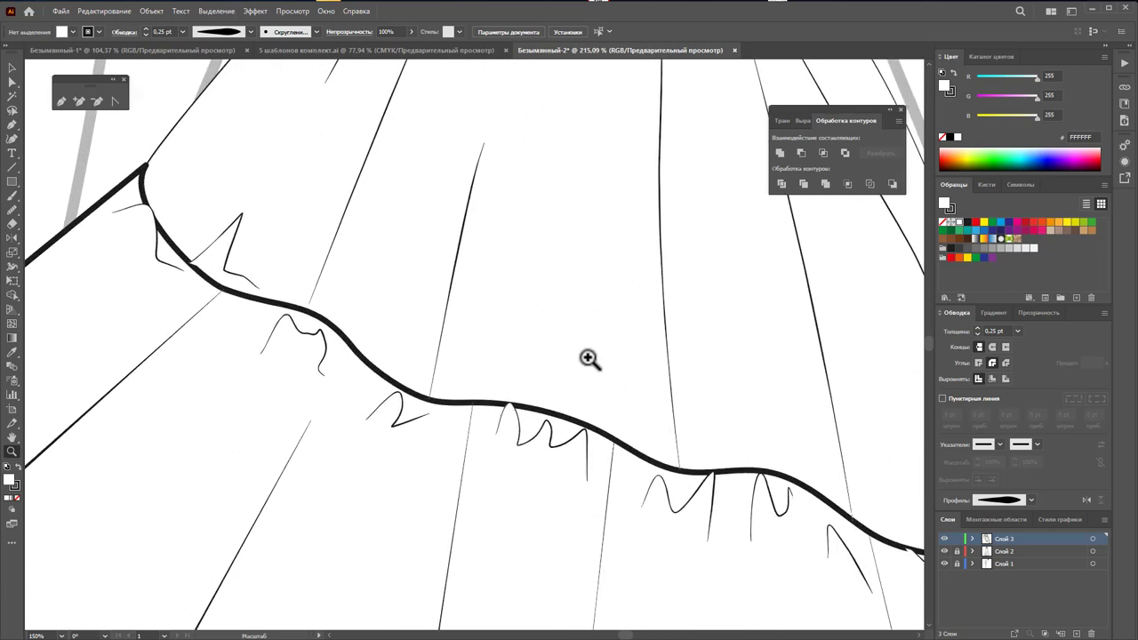
click(63, 101)
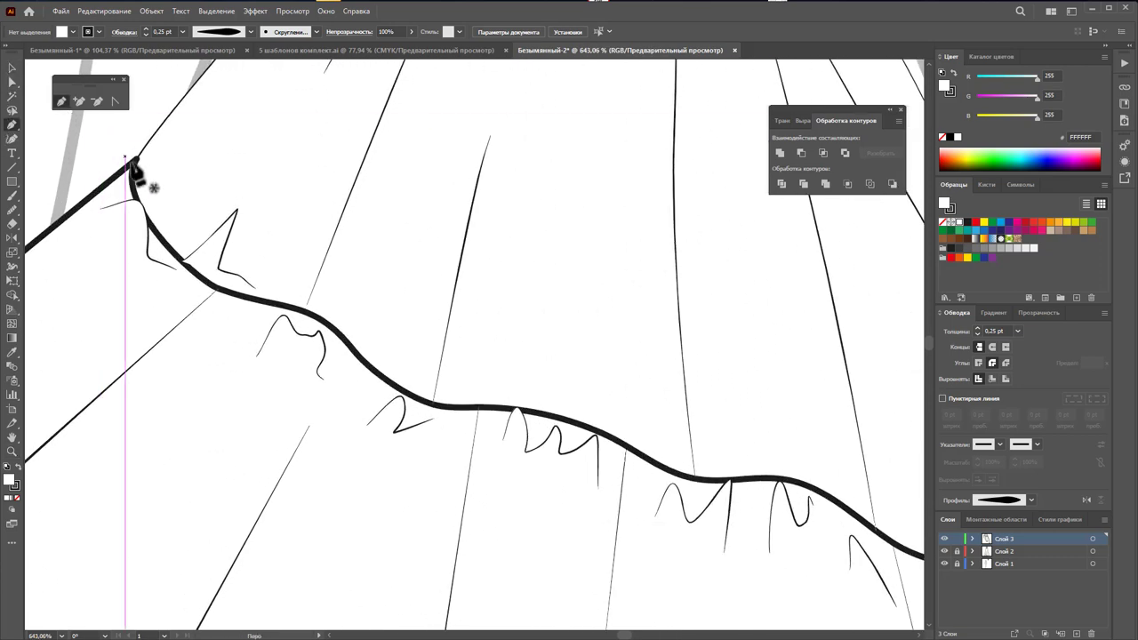
Step: Select the ruffle strokes along the hem's left and middle, setting their fill to None
click(145, 236)
shift+click(274, 329)
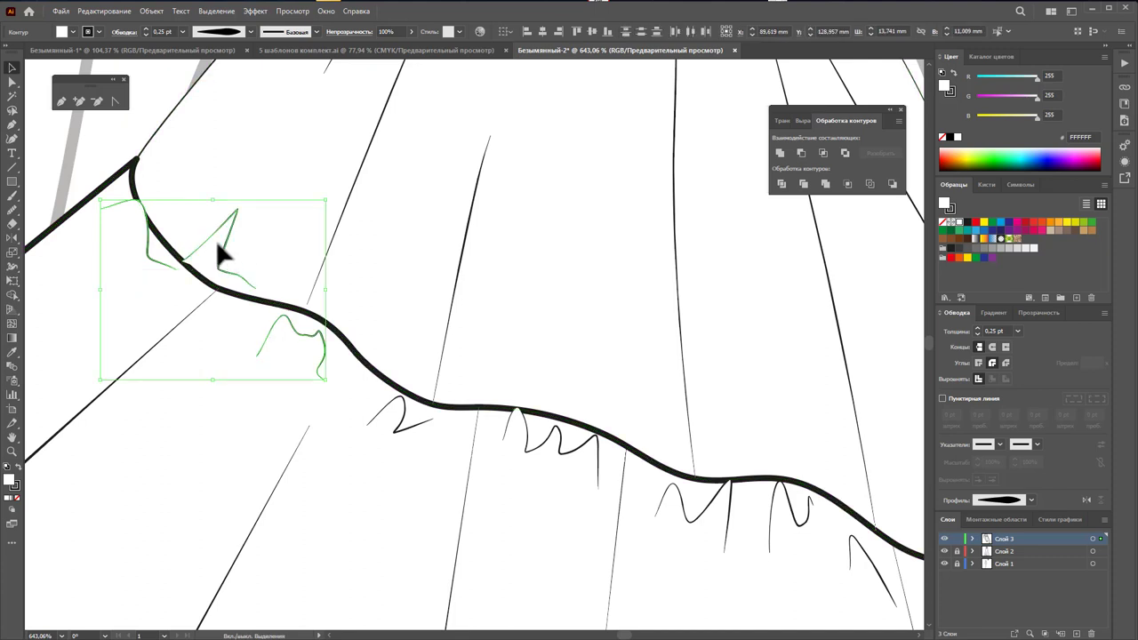
shift+click(385, 413)
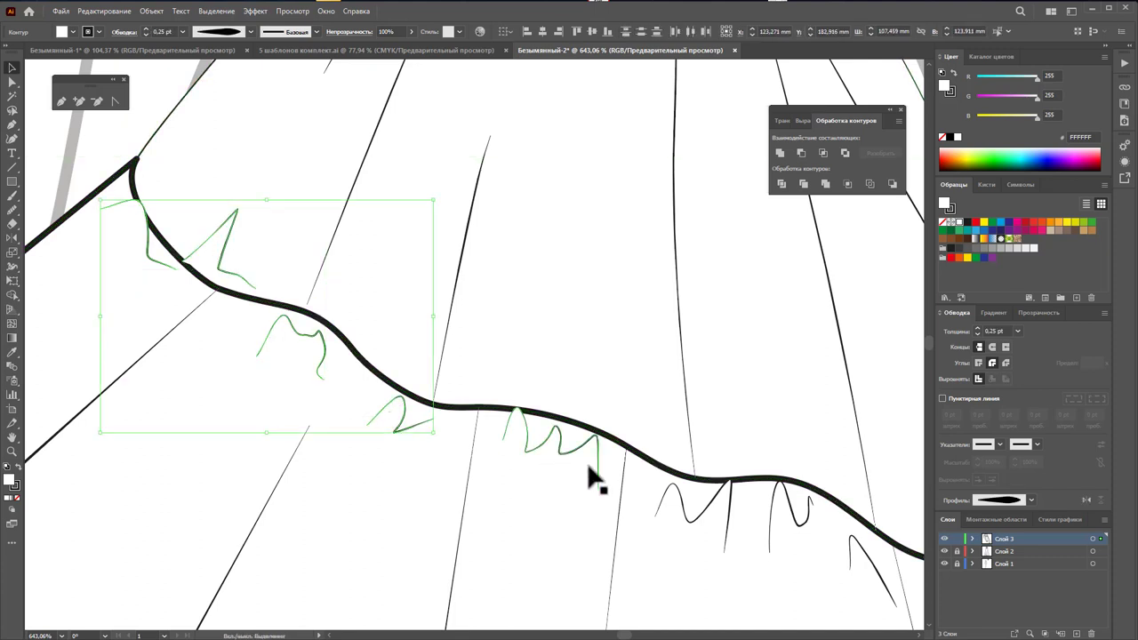
shift+click(533, 444)
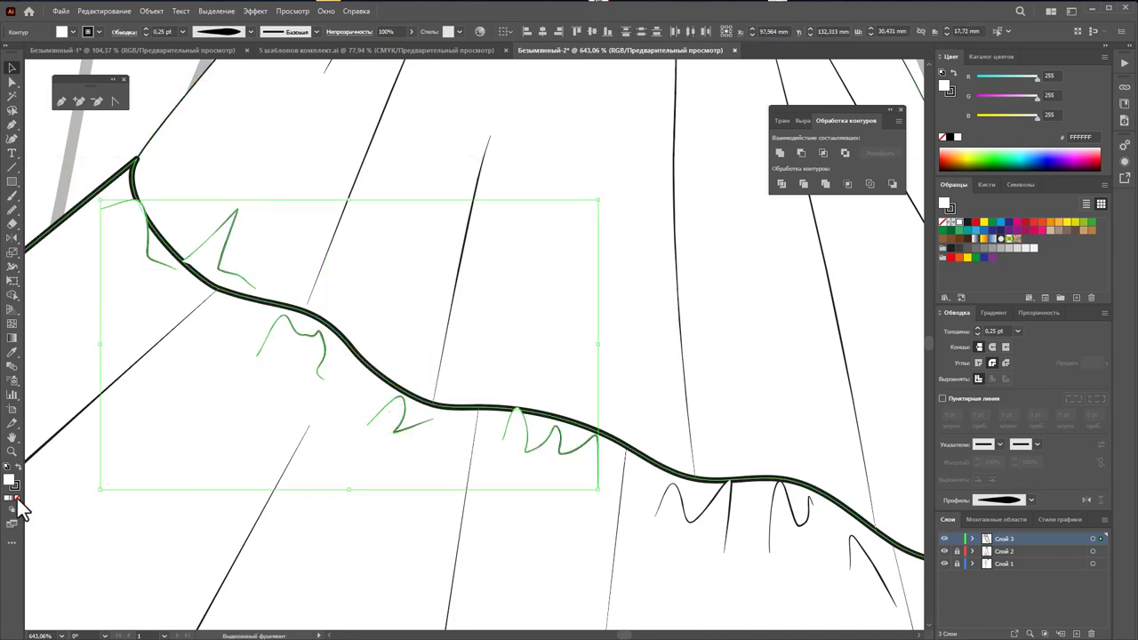
click(599, 526)
click(714, 502)
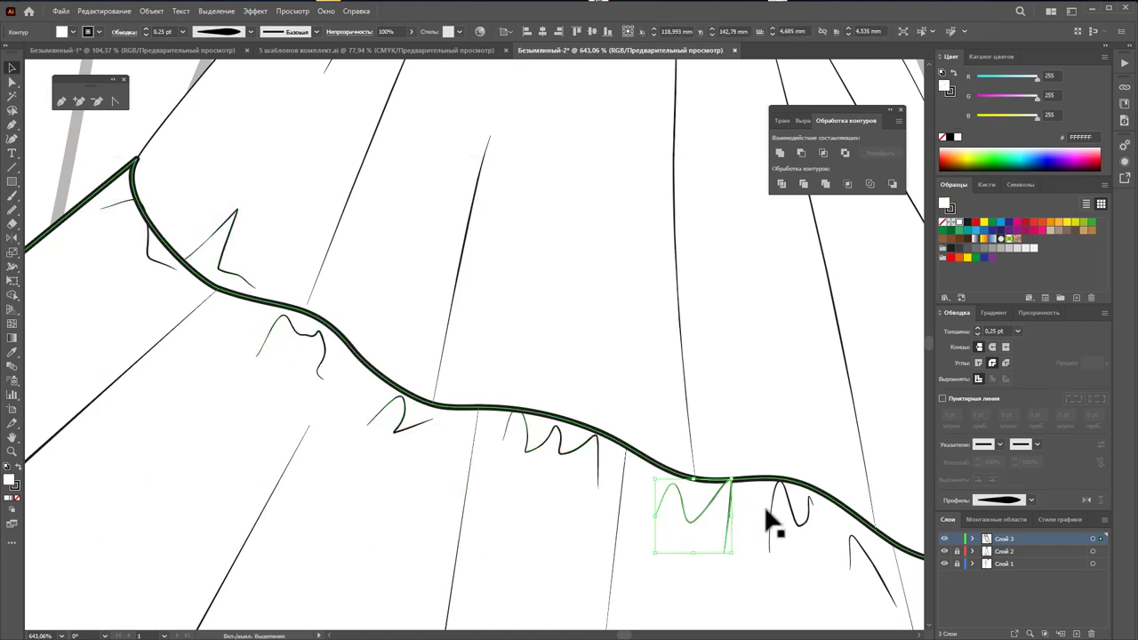
shift+click(788, 515)
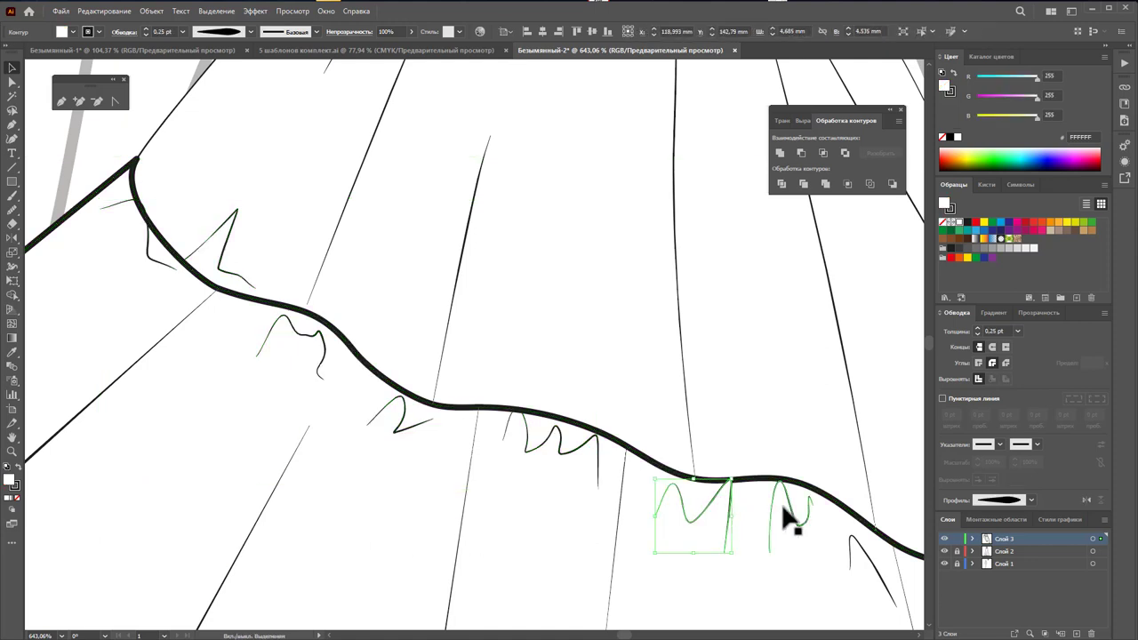
click(15, 499)
Step: Scroll to the hem's right end and select the ruffle strokes there
click(633, 636)
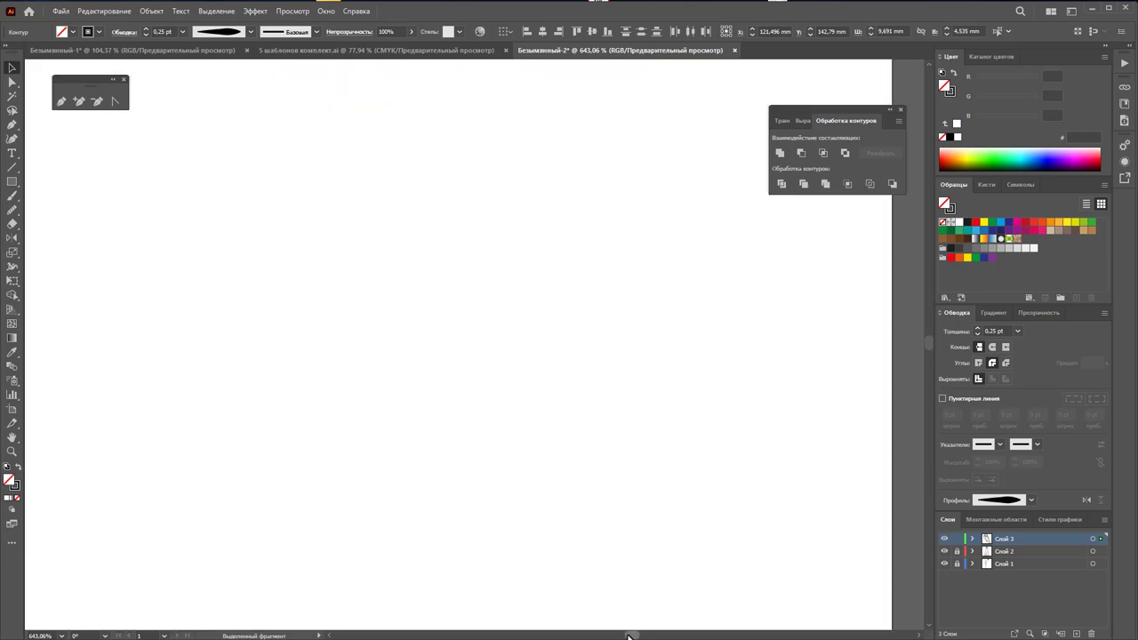
scroll(693, 552, down, 3)
click(863, 526)
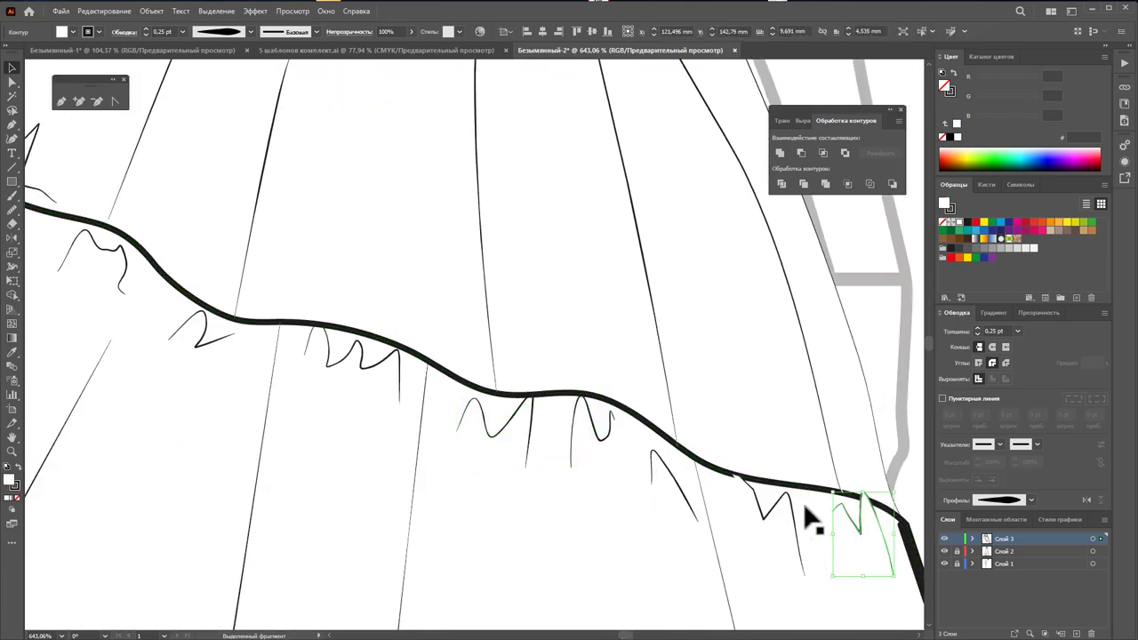
shift+click(755, 509)
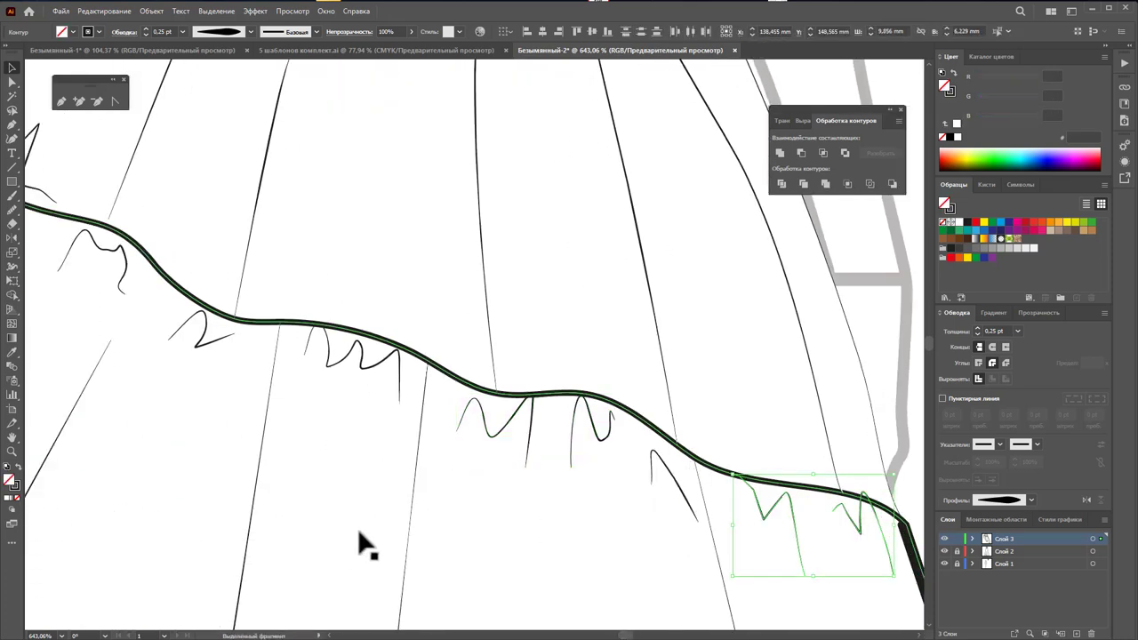
Step: Remove the fill from the right-end ruffles and zoom out toward the whole dress
key(z)
alt+click(465, 418)
alt+click(432, 297)
alt+click(415, 276)
alt+click(578, 338)
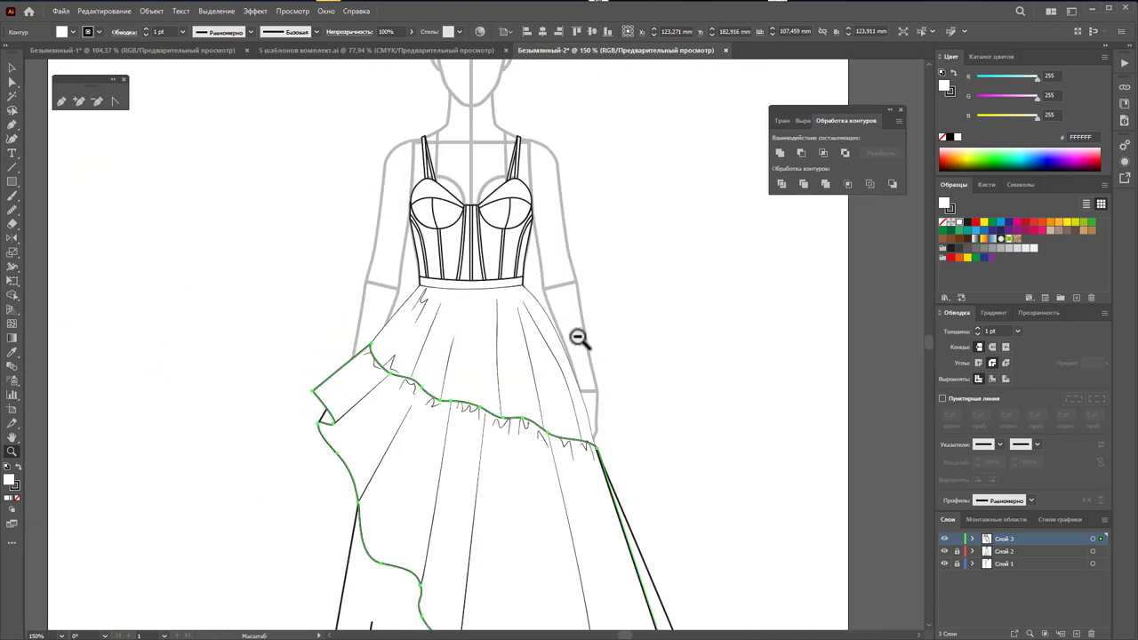
Step: Set the upper skirt tier's stroke weight to 1 pt
click(11, 68)
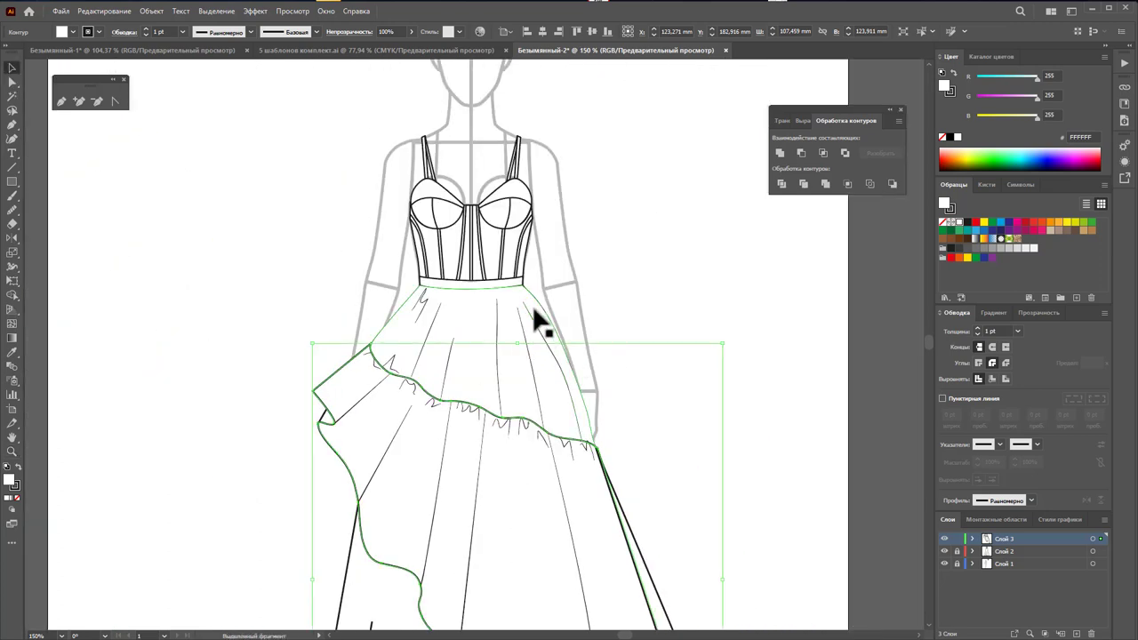
click(570, 324)
click(1017, 330)
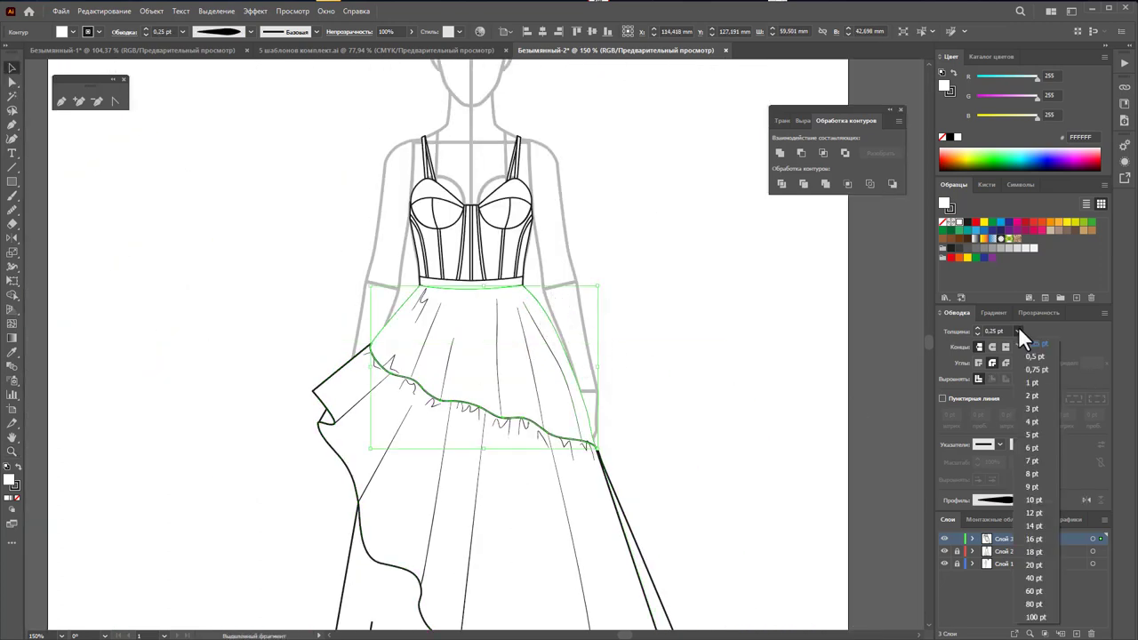
click(1039, 382)
click(721, 355)
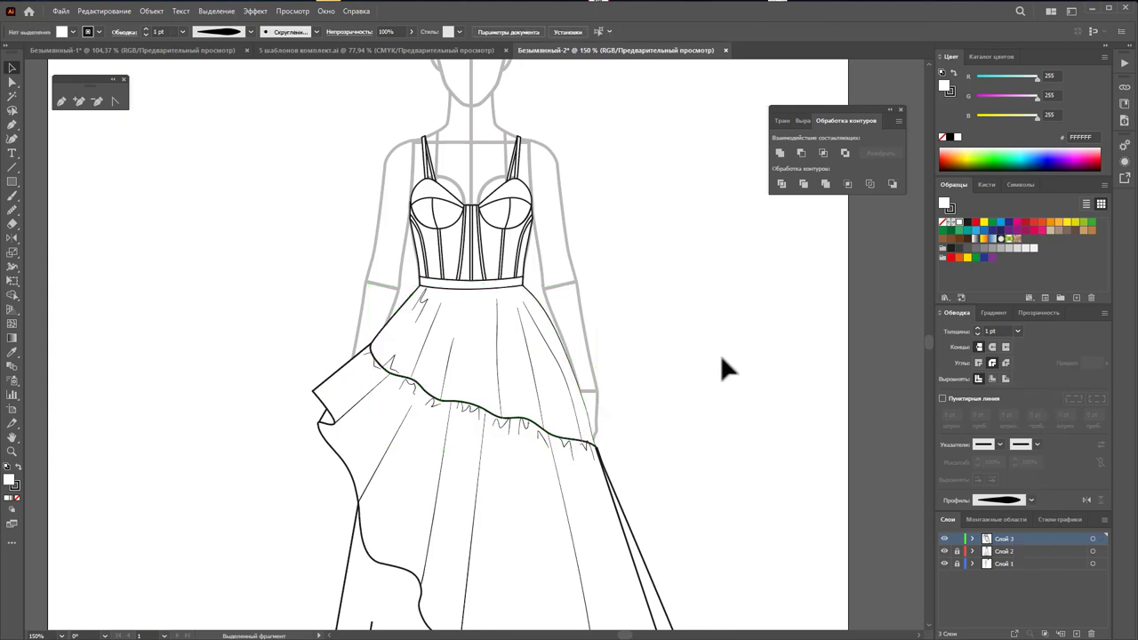
Step: Give the upper skirt tier outline a Uniform width profile
click(536, 320)
click(1029, 500)
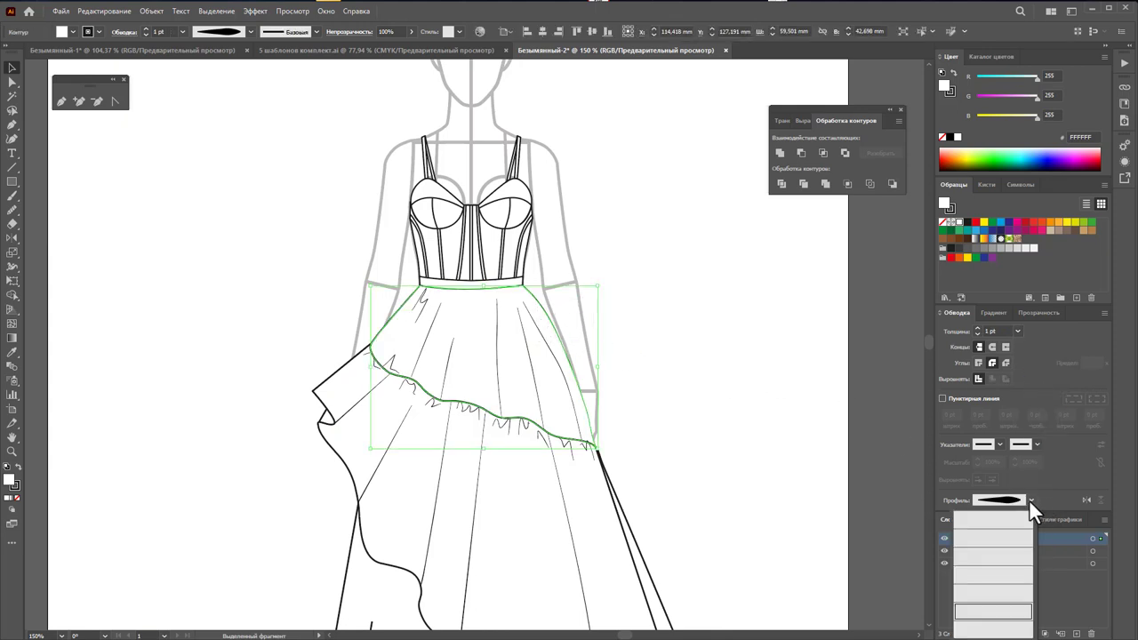
click(1017, 521)
click(671, 396)
scroll(719, 373, down, 3)
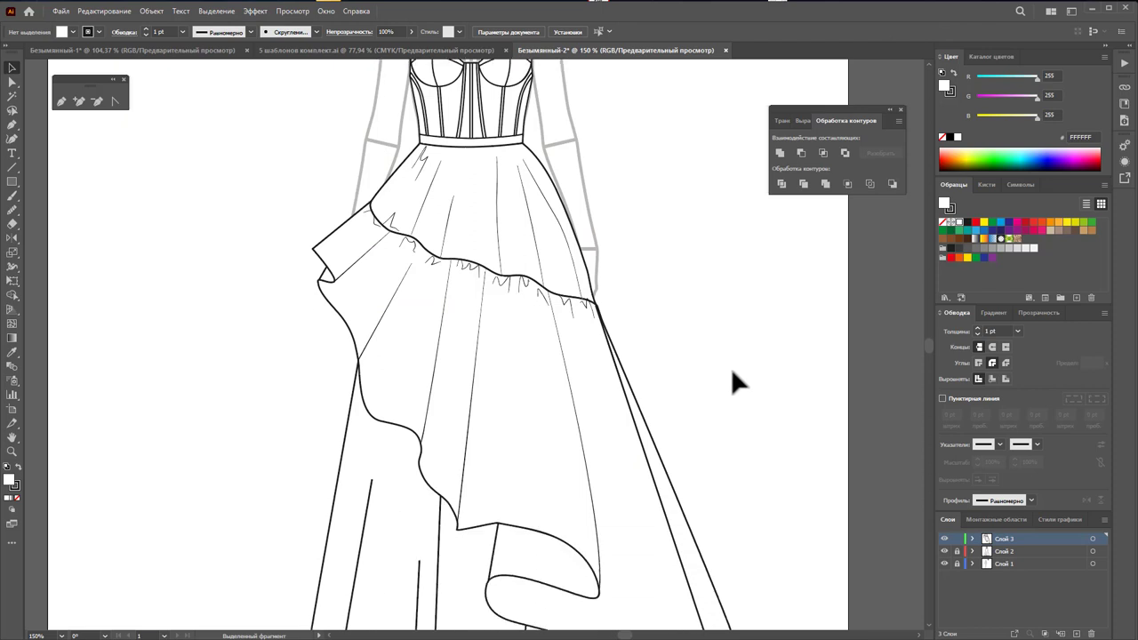
scroll(731, 368, down, 3)
scroll(734, 372, up, 1)
scroll(733, 372, up, 2)
Step: Zoom out to 100% to view the whole dress
key(z)
alt+click(542, 347)
scroll(532, 360, down, 1)
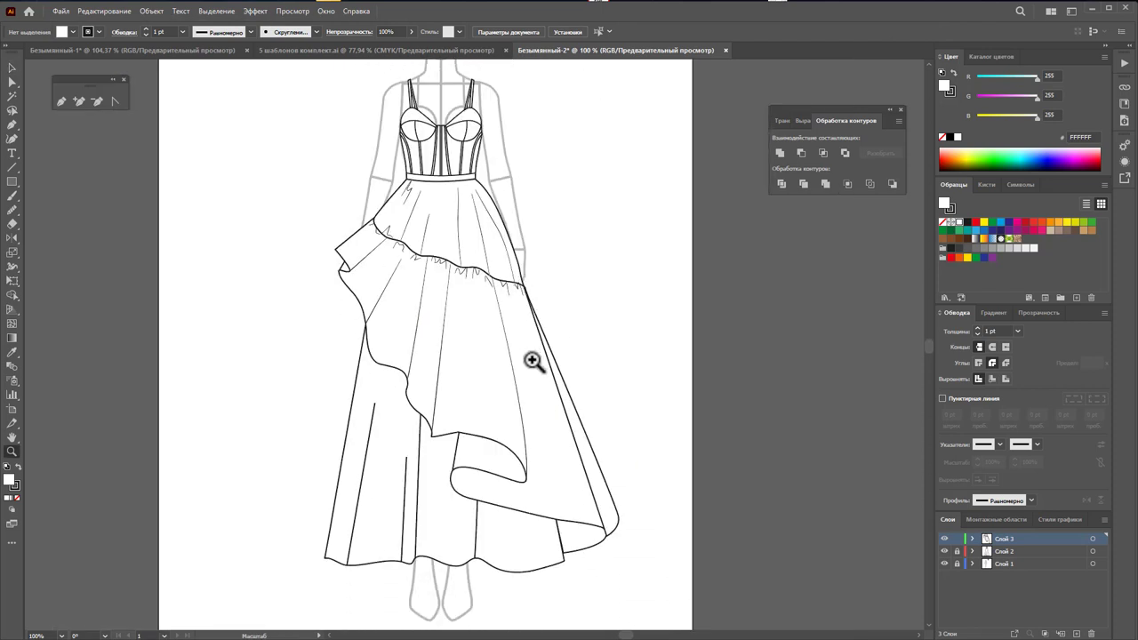
scroll(532, 360, up, 1)
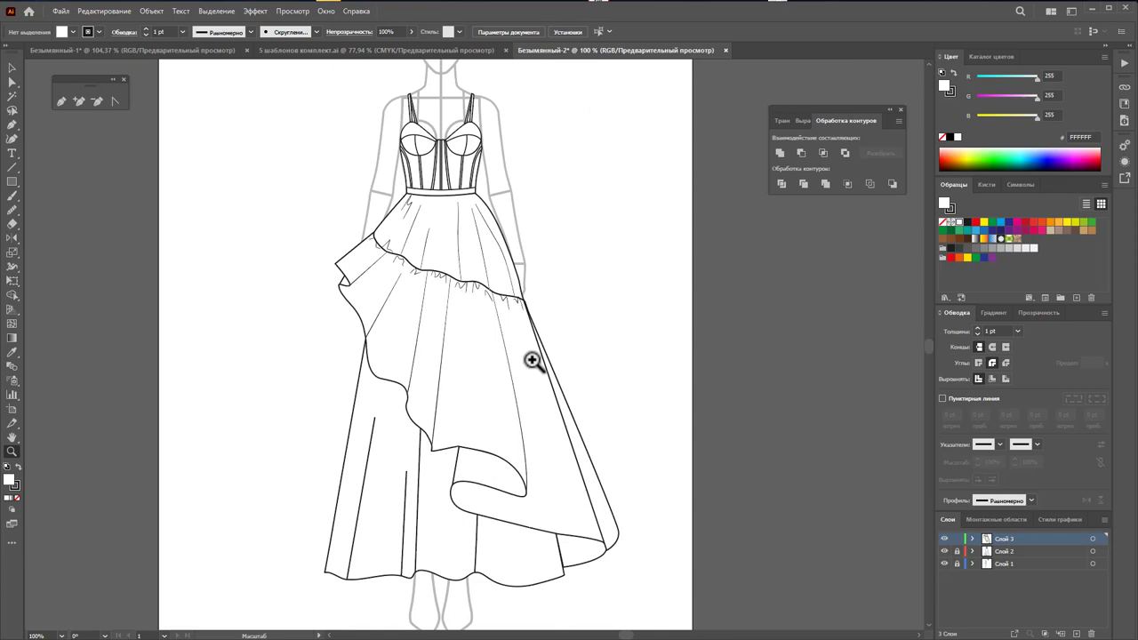
Step: Copy a small ruffle stroke along the hem, then tilt, narrow and place it on the seam
mouse_move(473, 279)
mouse_down()
mouse_move(584, 373)
mouse_move(724, 406)
mouse_move(618, 367)
mouse_up()
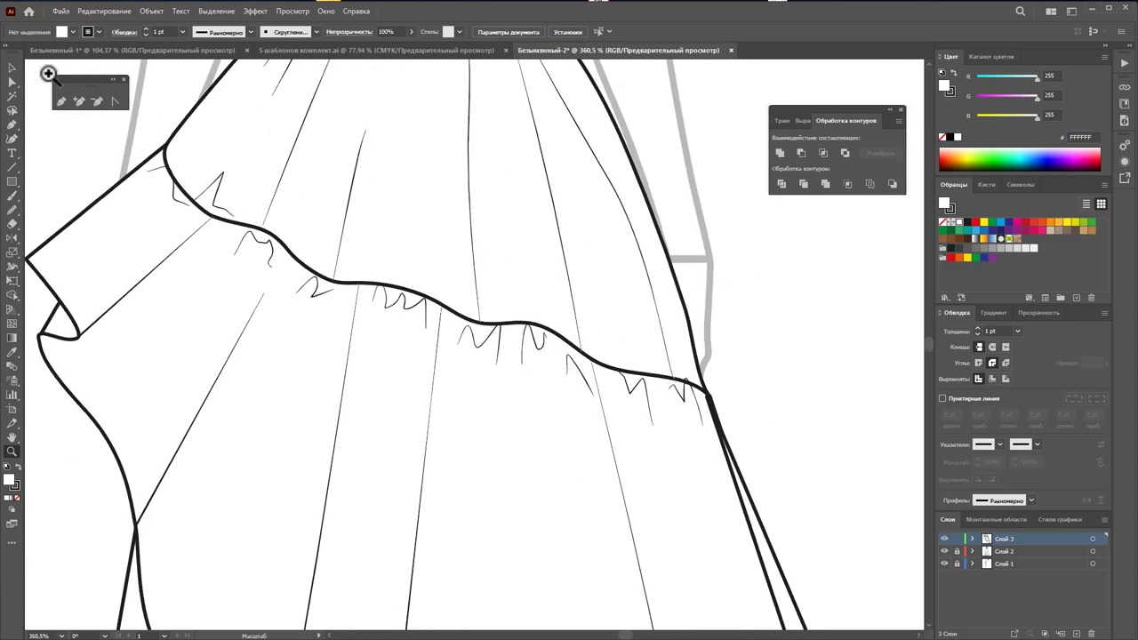
click(496, 341)
drag(495, 366, 554, 363)
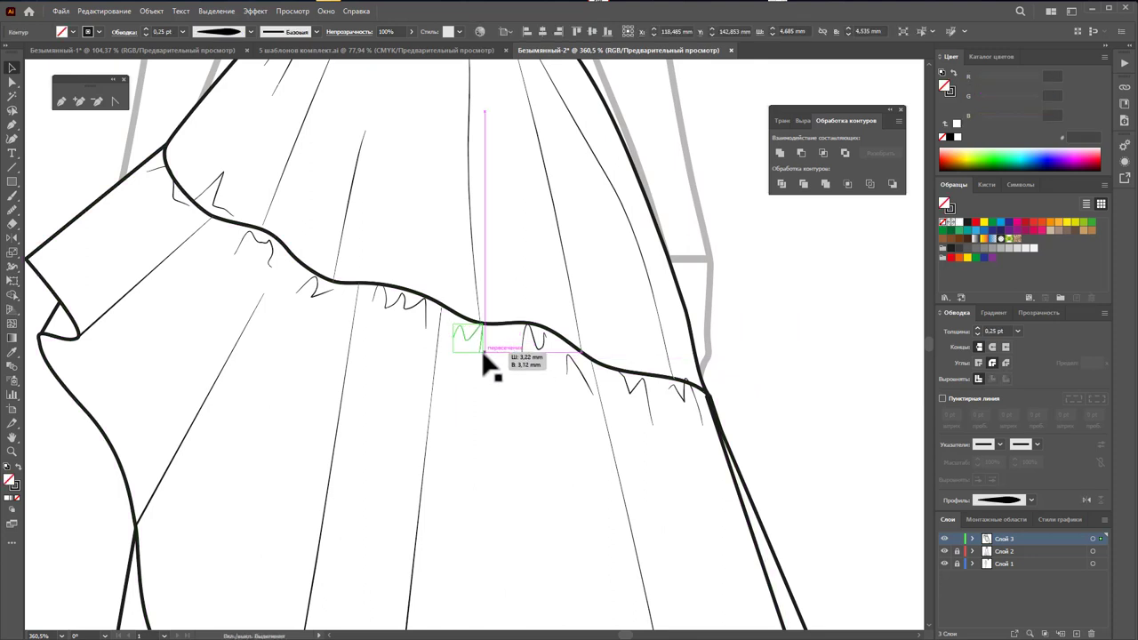
shift+click(530, 381)
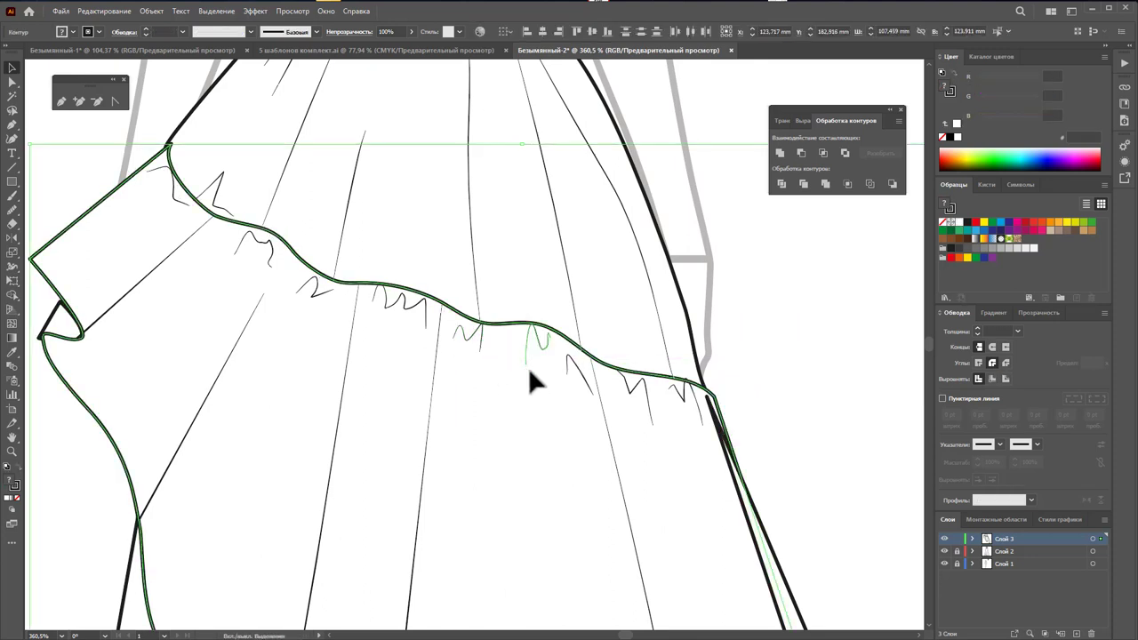
click(494, 346)
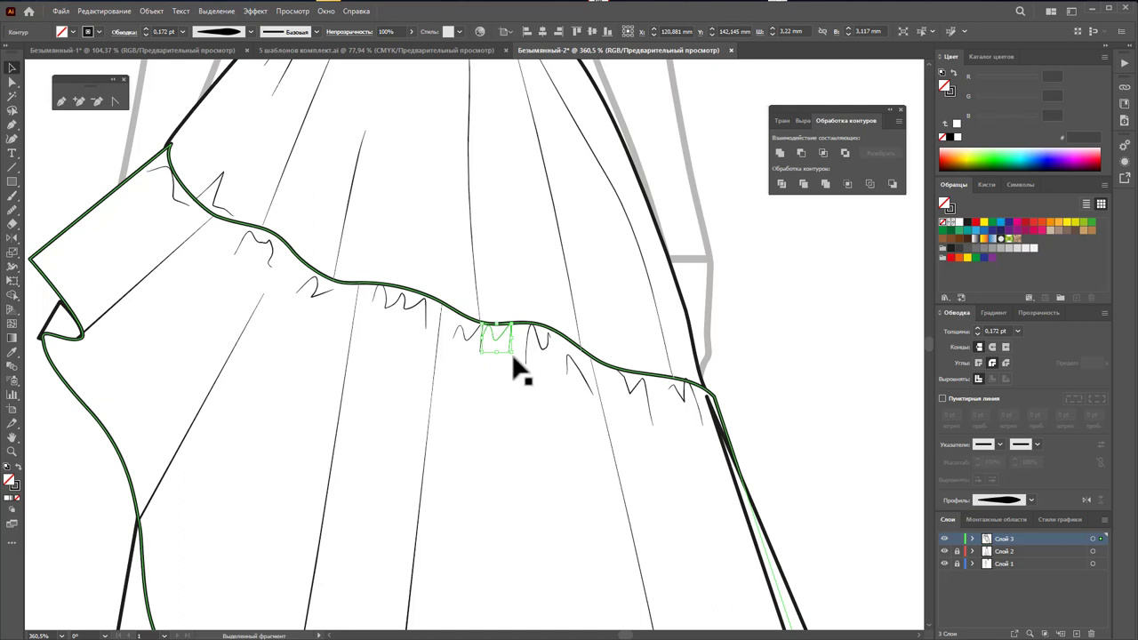
drag(520, 372, 521, 364)
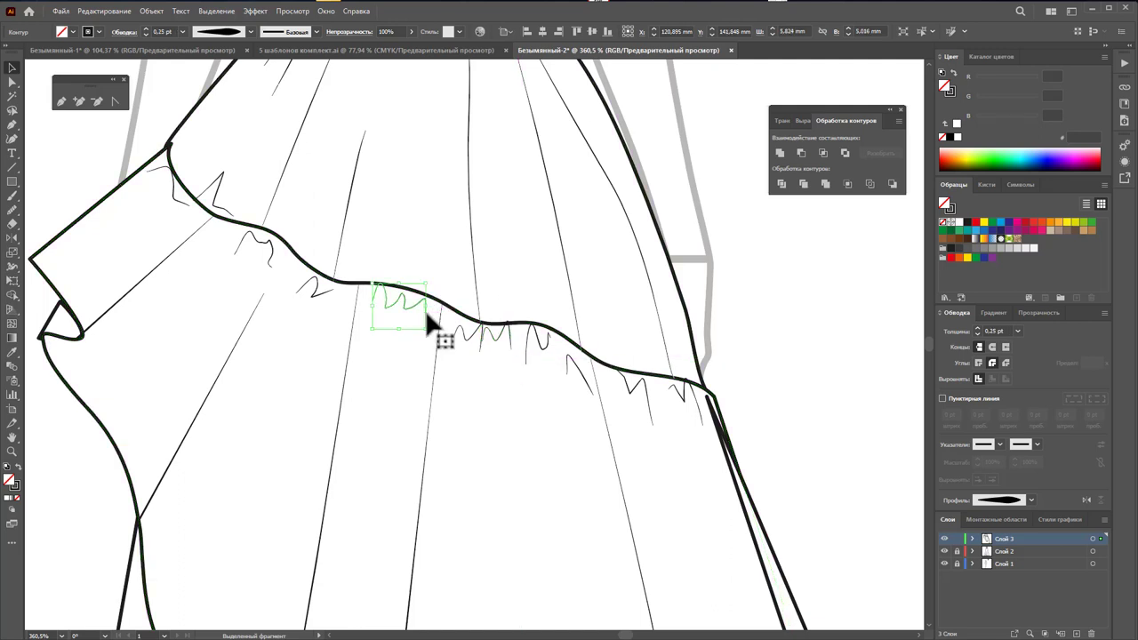
drag(425, 310, 456, 325)
drag(402, 322, 434, 329)
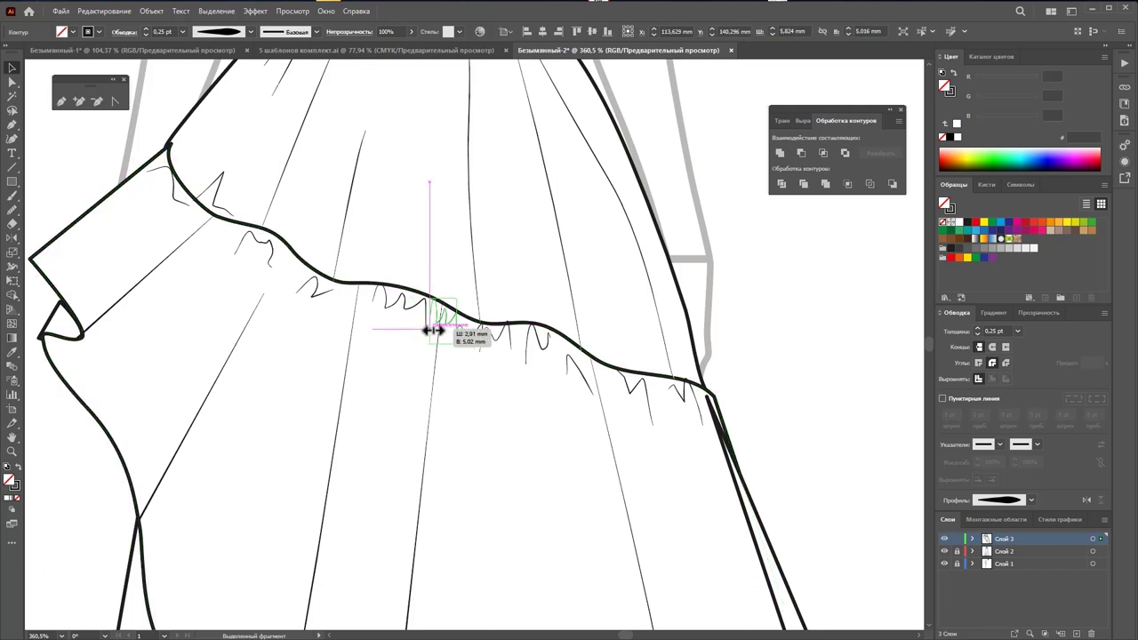
click(622, 409)
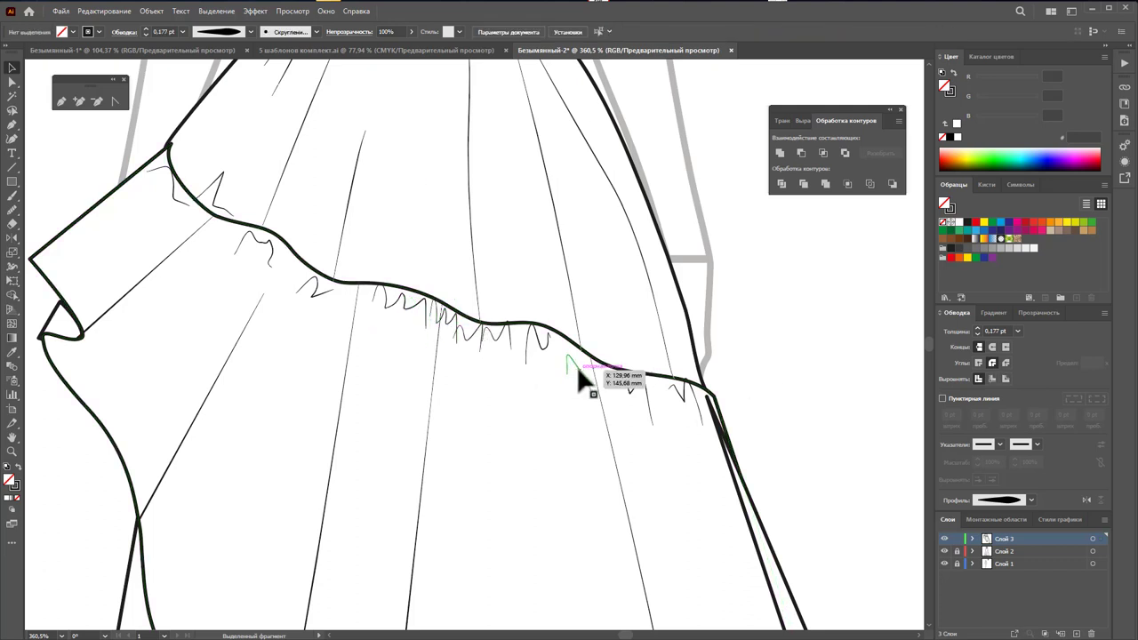
Step: Move three more ruffle strokes up onto the wavy tier seam
drag(578, 374, 623, 395)
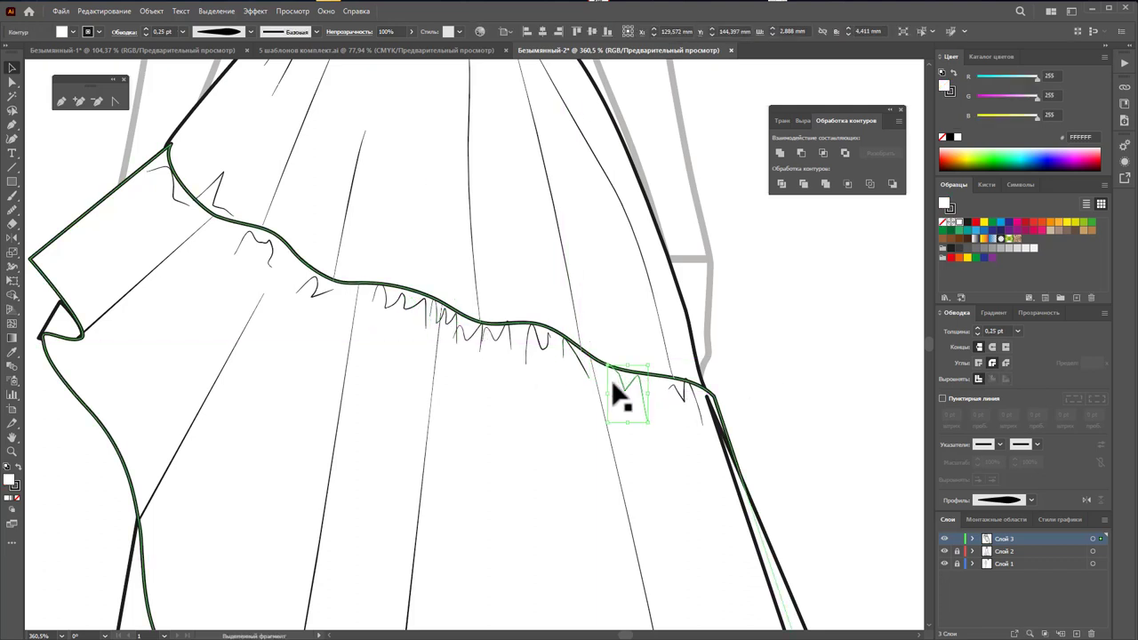
drag(313, 291, 298, 272)
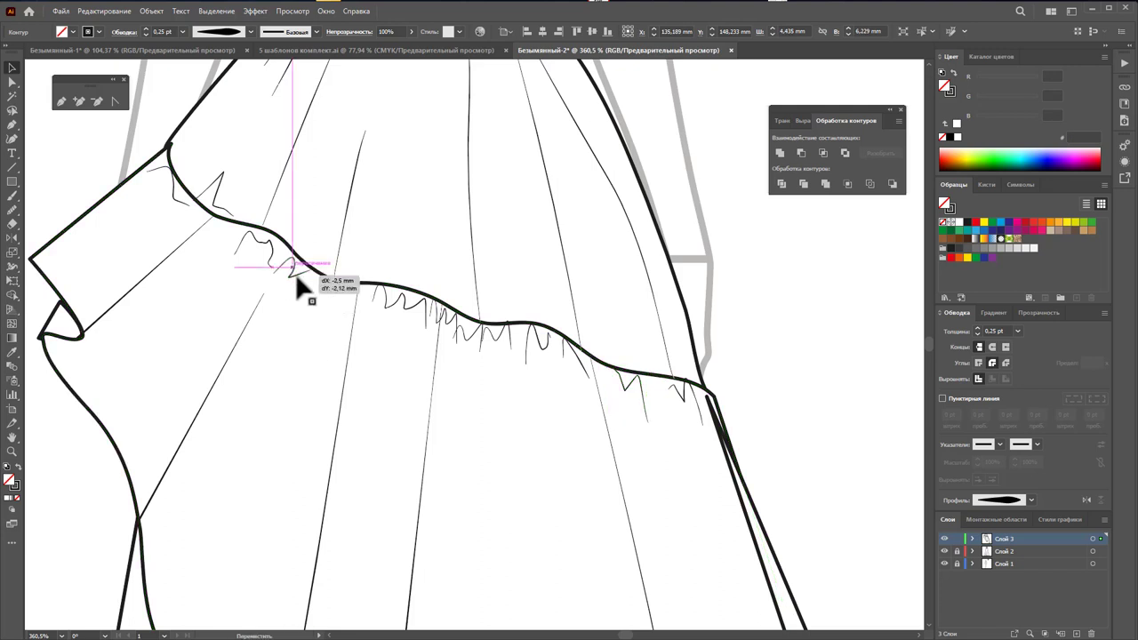
click(445, 324)
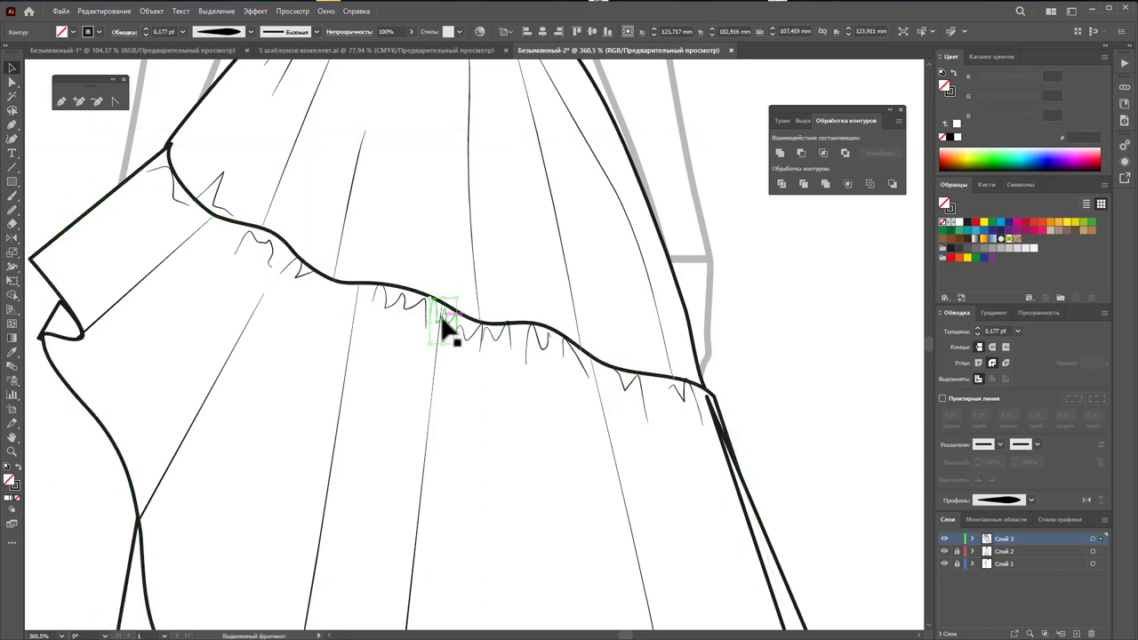
drag(445, 327, 329, 303)
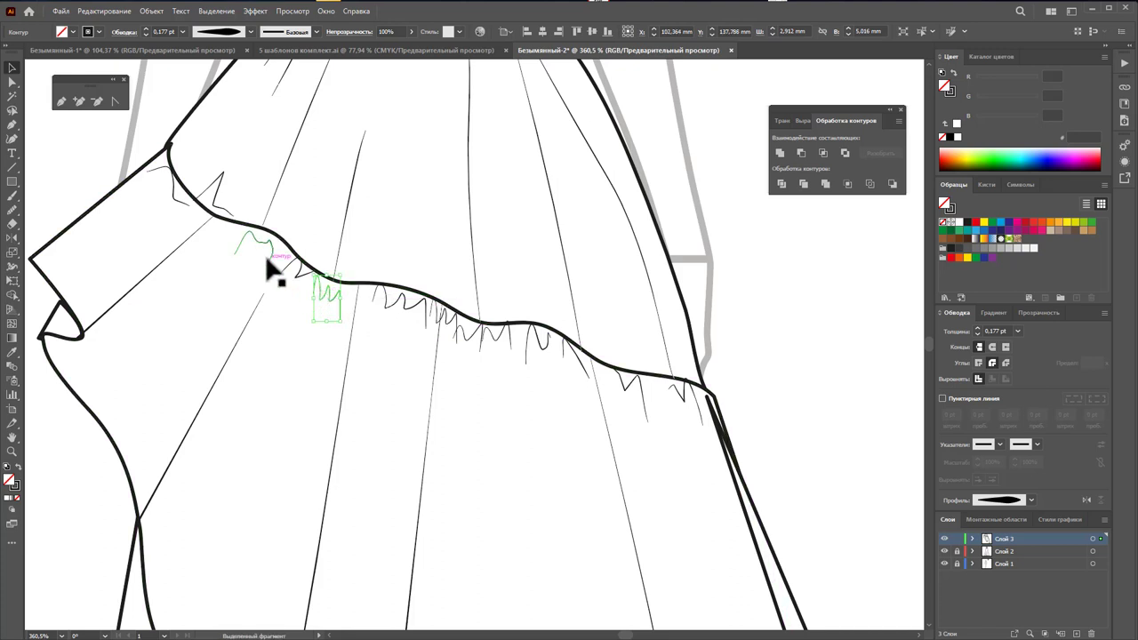
drag(272, 255, 312, 253)
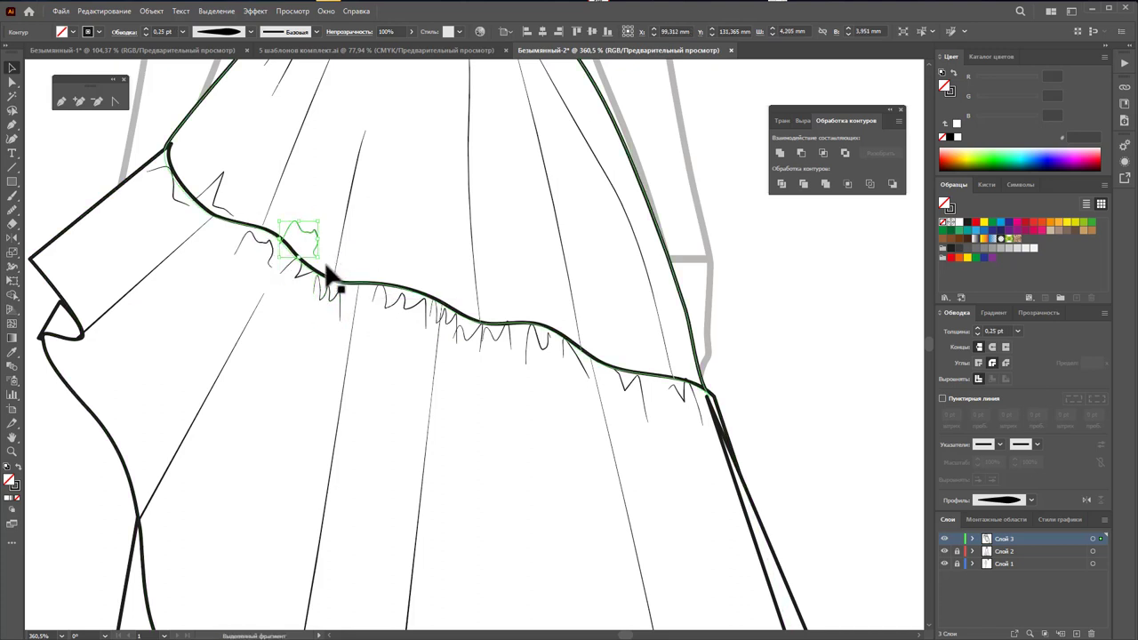
Step: Undo the accidental seam move, then isolate a ruffle stroke and exit isolation mode
drag(305, 264, 428, 274)
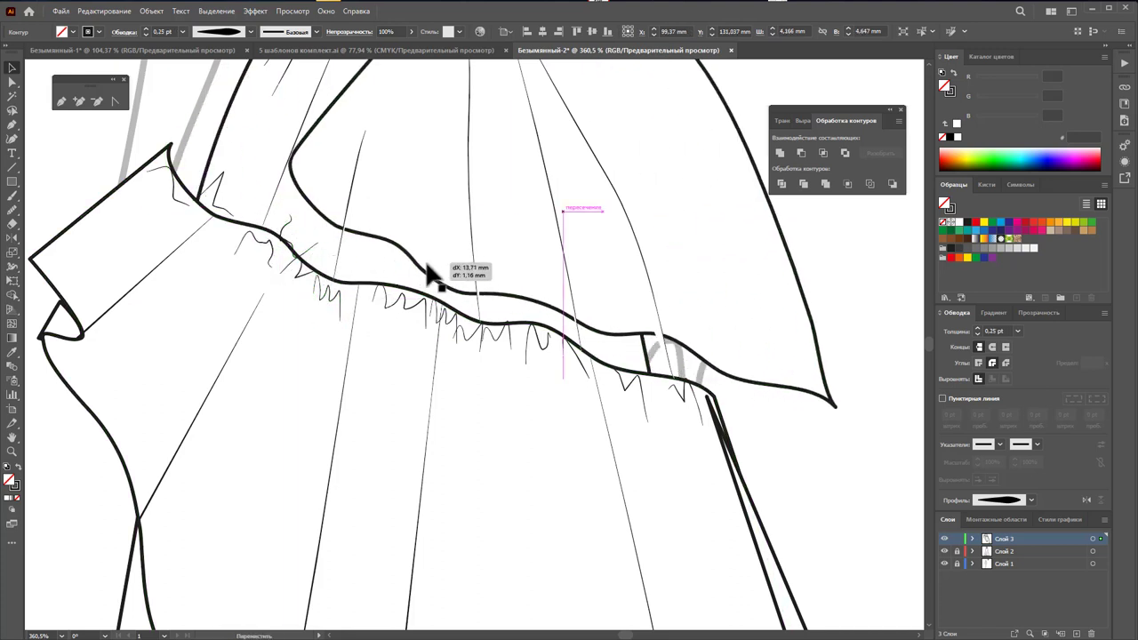
key(ctrl+z)
click(318, 254)
double_click(317, 255)
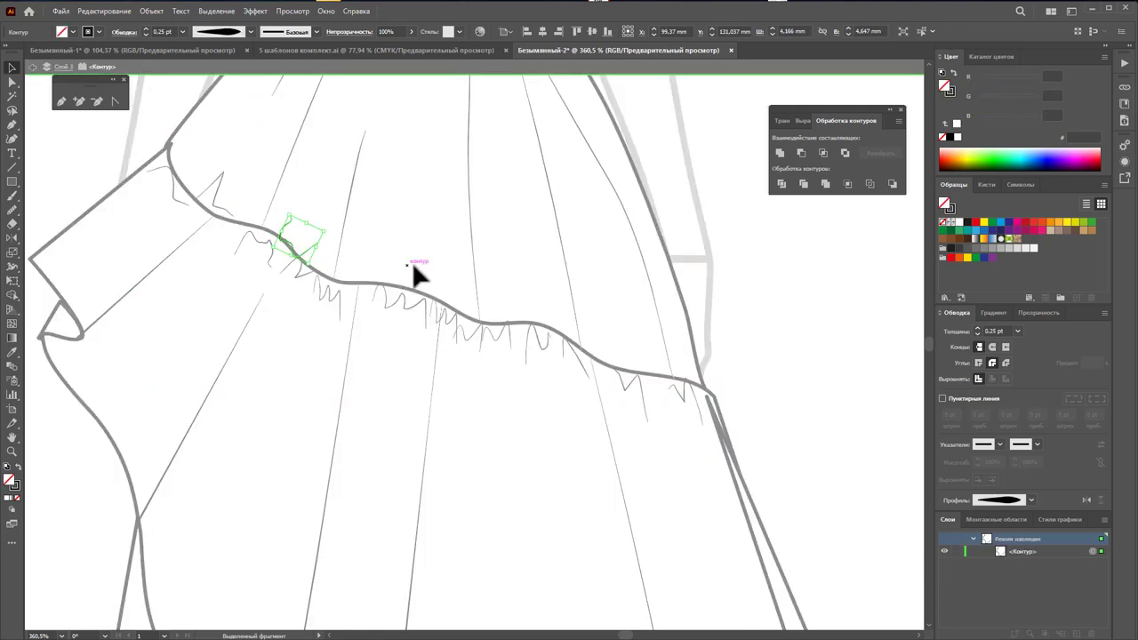
click(780, 320)
key(Escape)
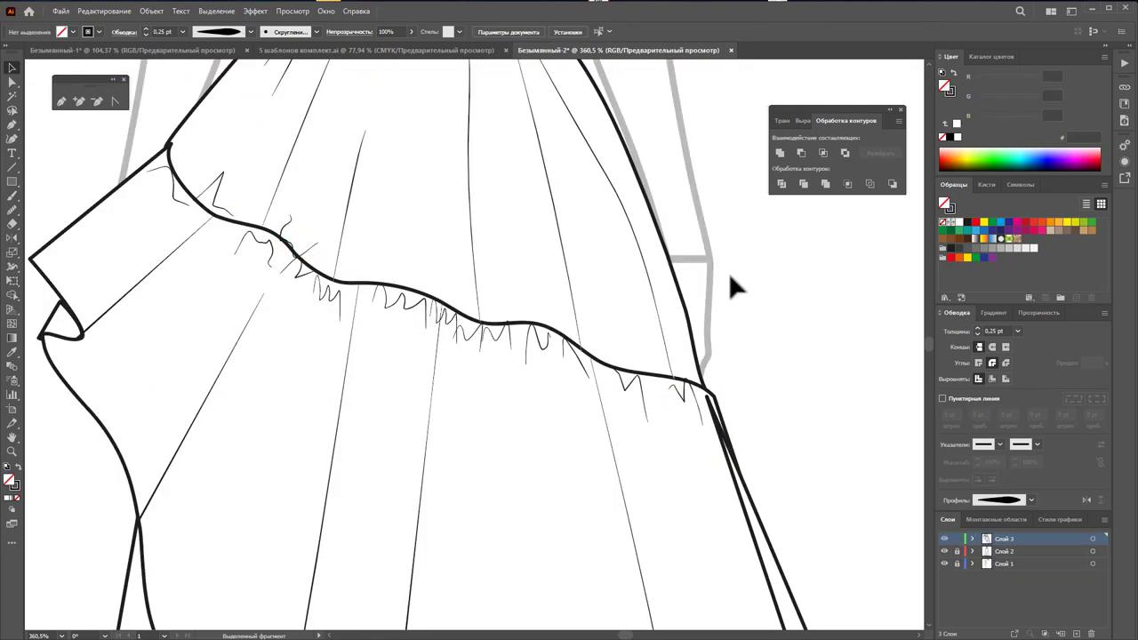
Step: Reposition one ruffle, stretch another taller, and nudge two more up onto the seam
mouse_move(305, 262)
mouse_down()
mouse_move(494, 330)
mouse_move(483, 303)
mouse_up()
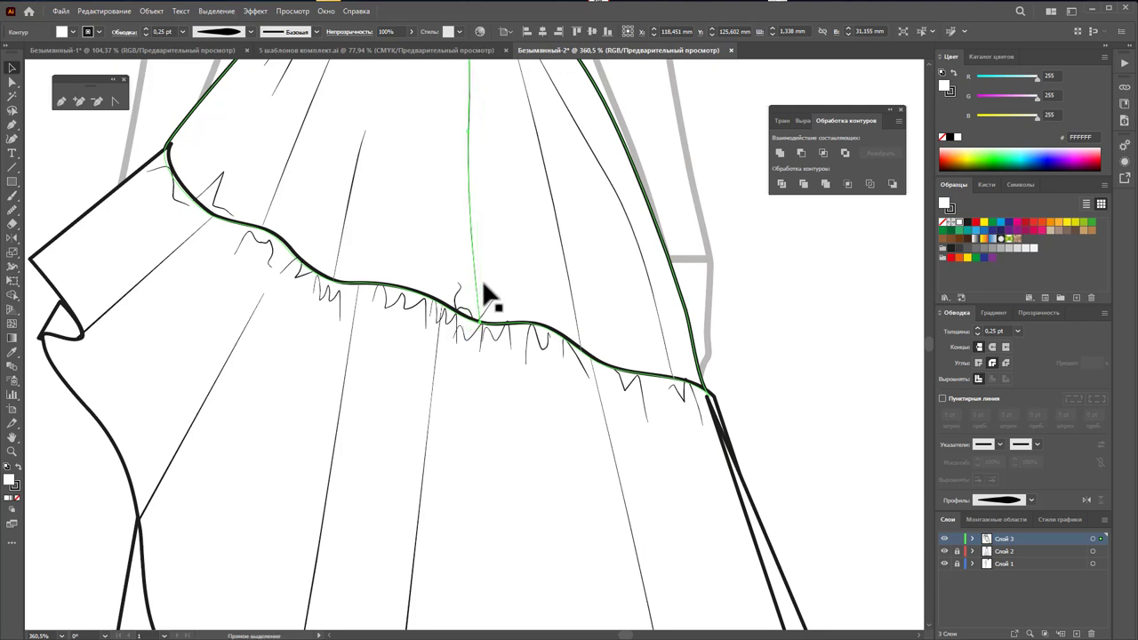
click(472, 308)
drag(469, 287, 475, 304)
click(792, 381)
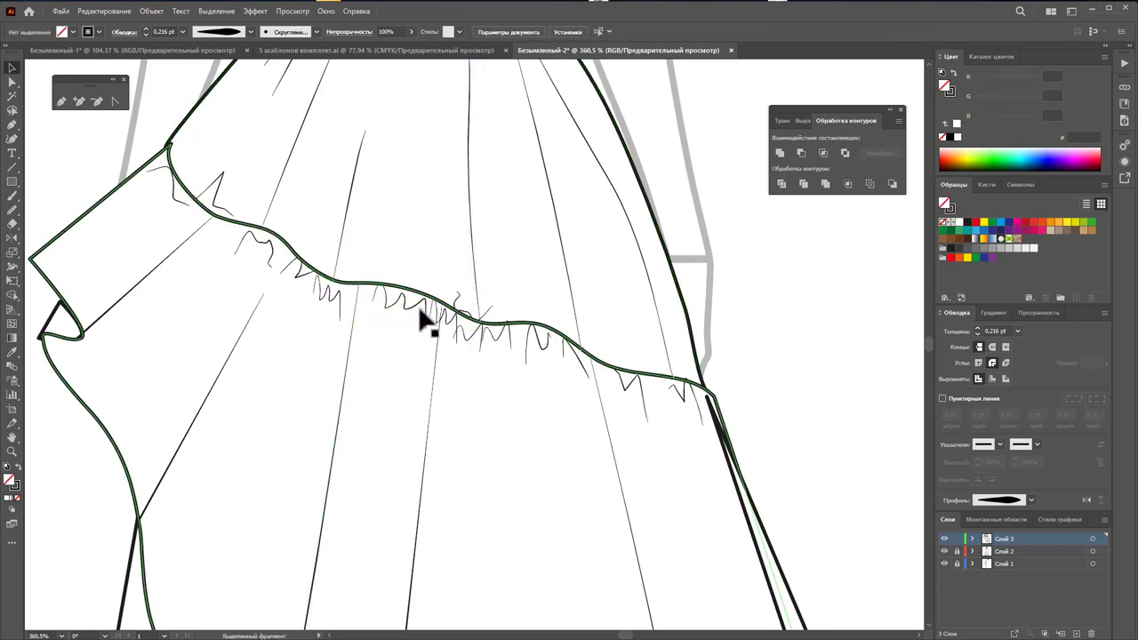
drag(439, 319, 414, 297)
click(770, 333)
mouse_move(322, 293)
mouse_down()
mouse_move(326, 261)
mouse_move(331, 285)
mouse_move(343, 269)
mouse_up()
click(809, 416)
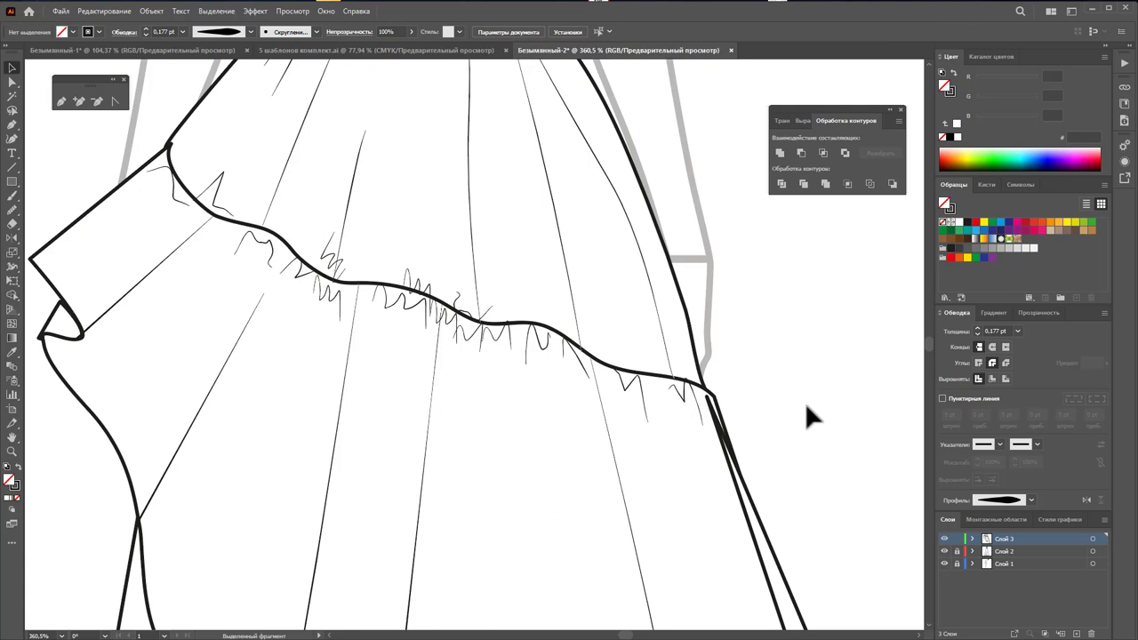
Step: Zoom out with the Zoom tool to see the whole dress
key(z)
alt+click(518, 401)
alt+click(510, 305)
alt+click(481, 349)
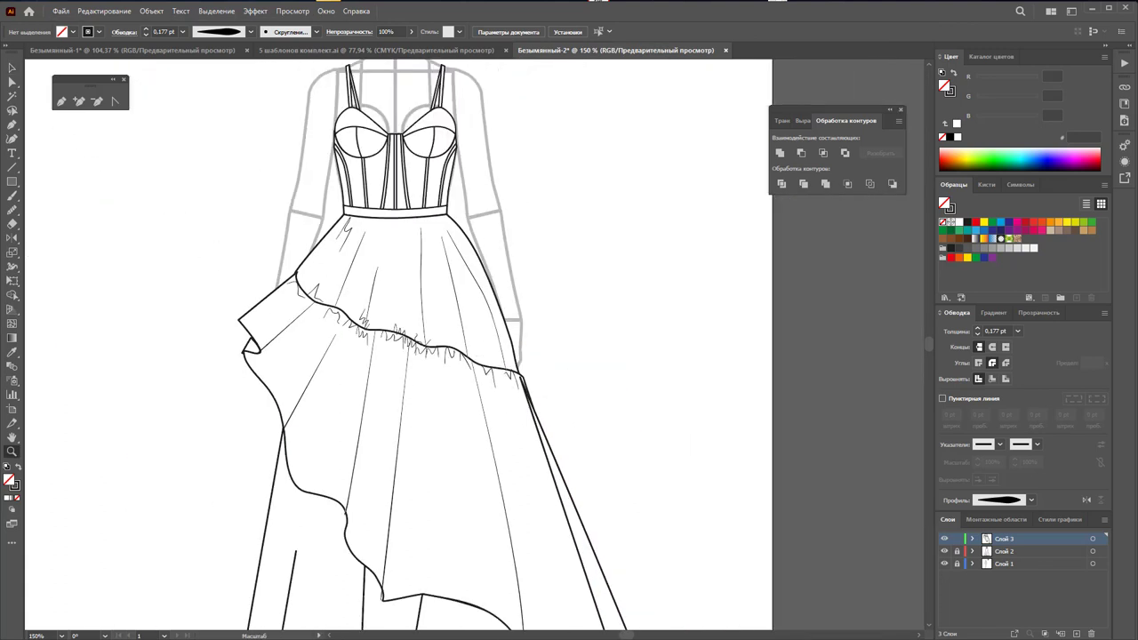
Step: Delete the stray ruffle stroke sitting on the skirt's tier seam
click(13, 69)
click(426, 350)
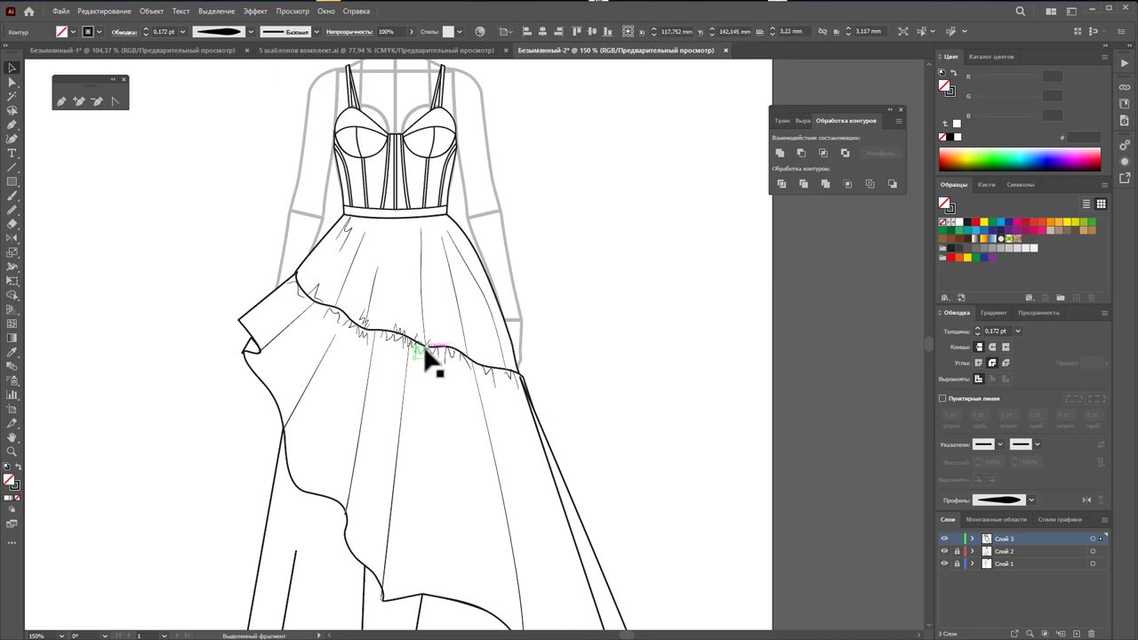
key(Delete)
click(425, 345)
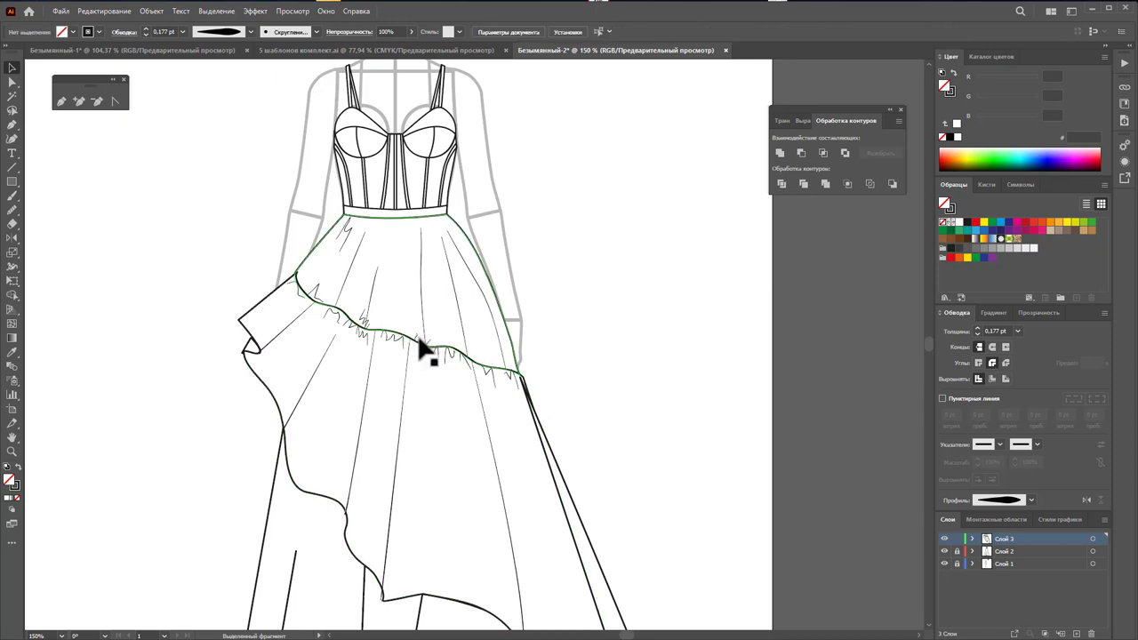
click(617, 375)
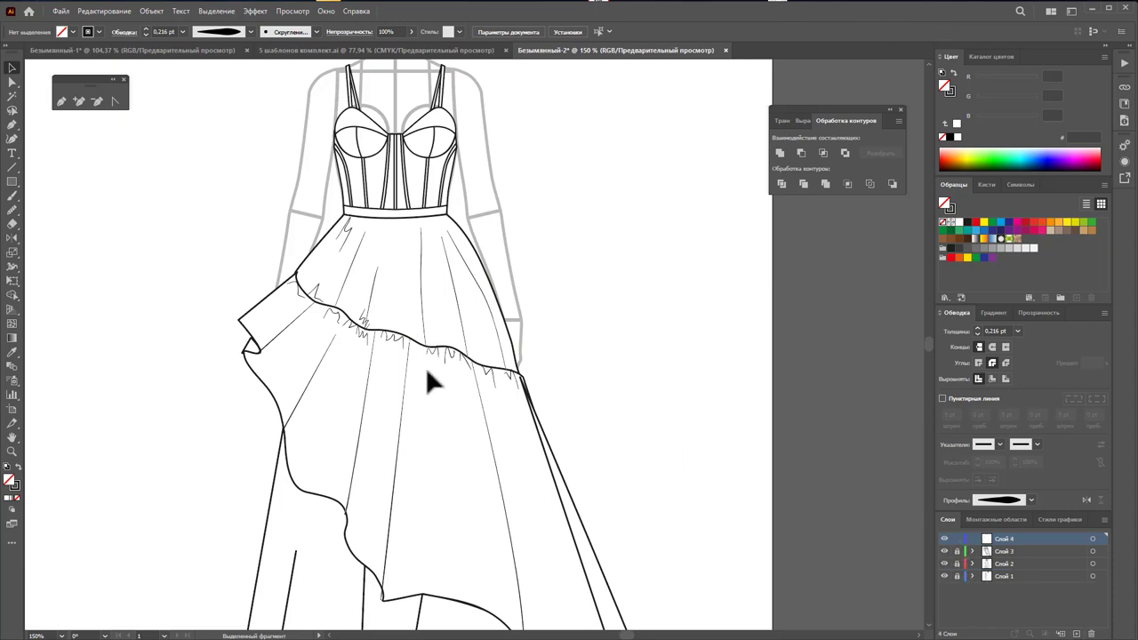
scroll(427, 373, up, 1)
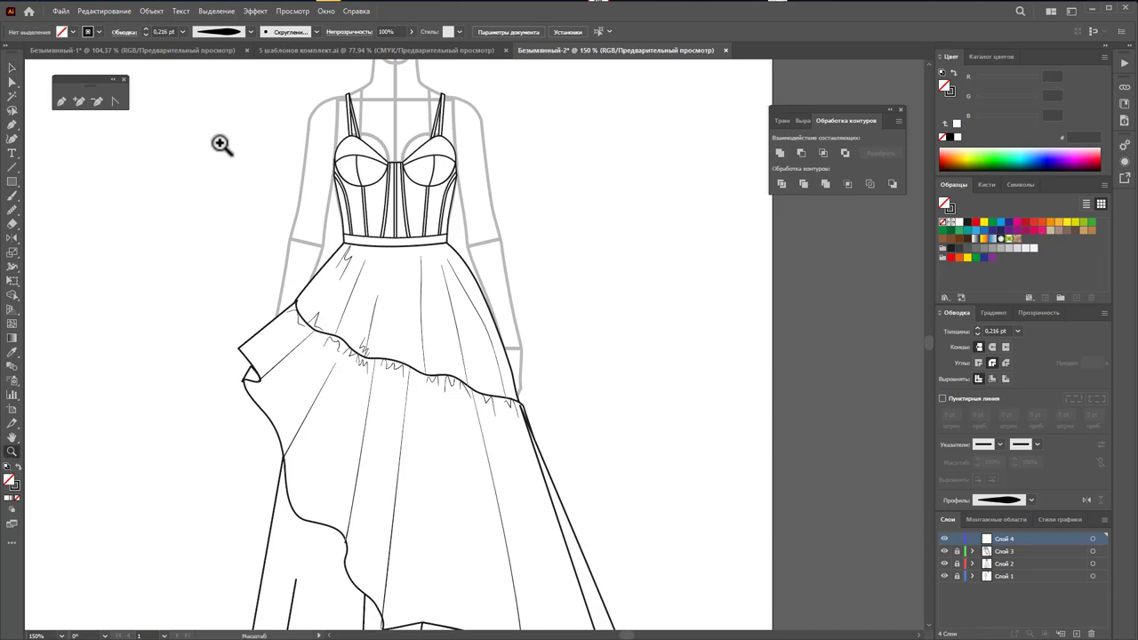
Step: Draw a red-filled shading shape under the left cup down to the waistband
drag(372, 195, 483, 323)
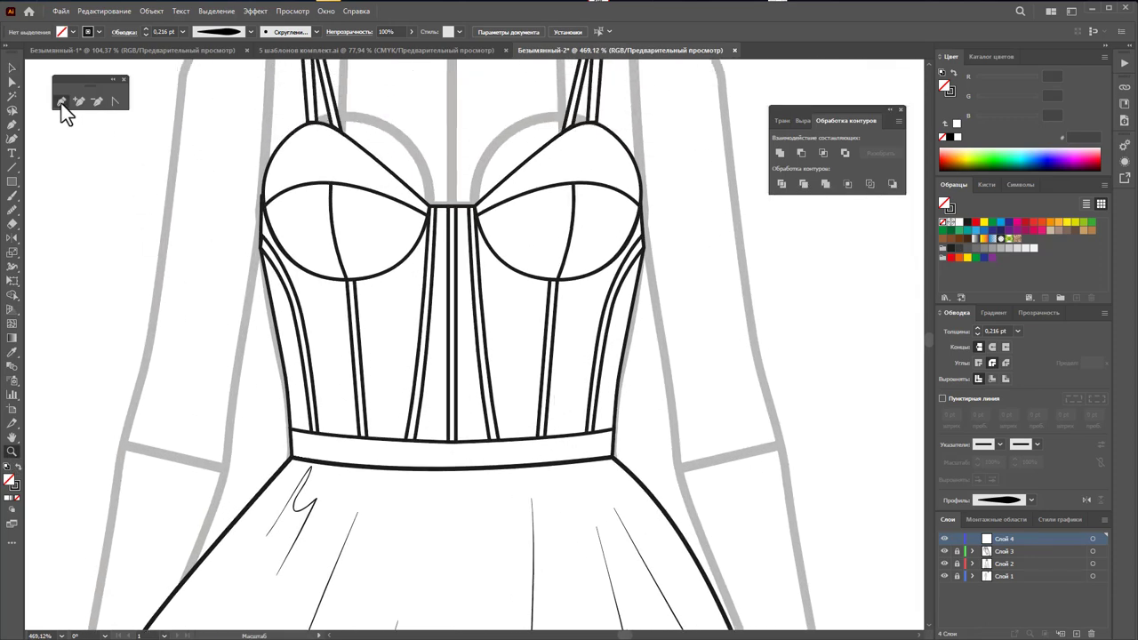
drag(260, 197, 271, 227)
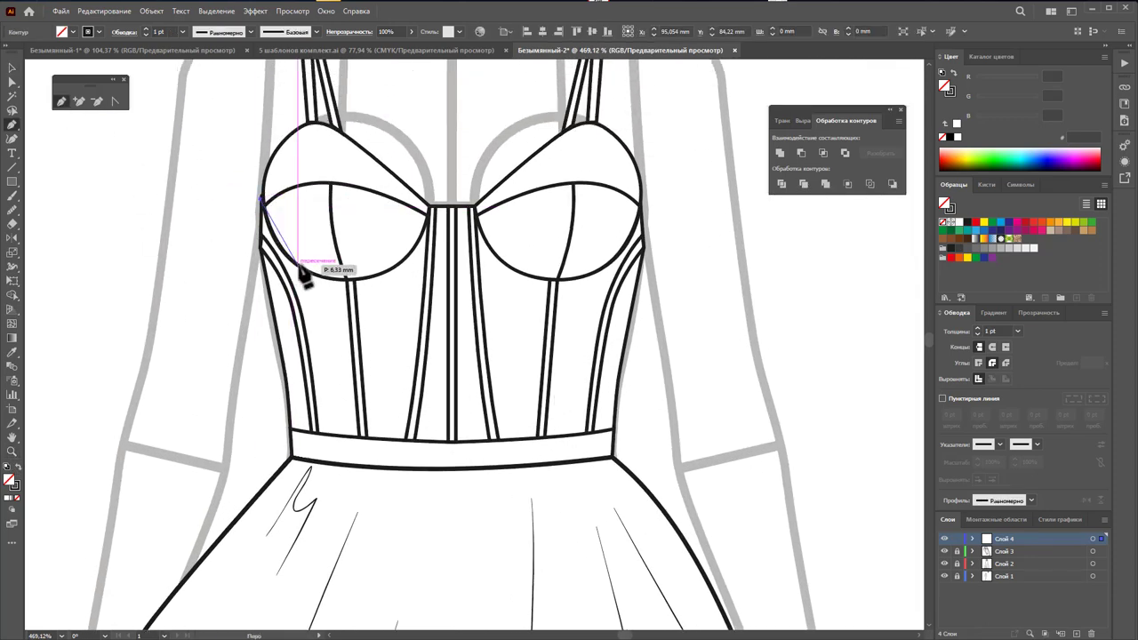
click(358, 277)
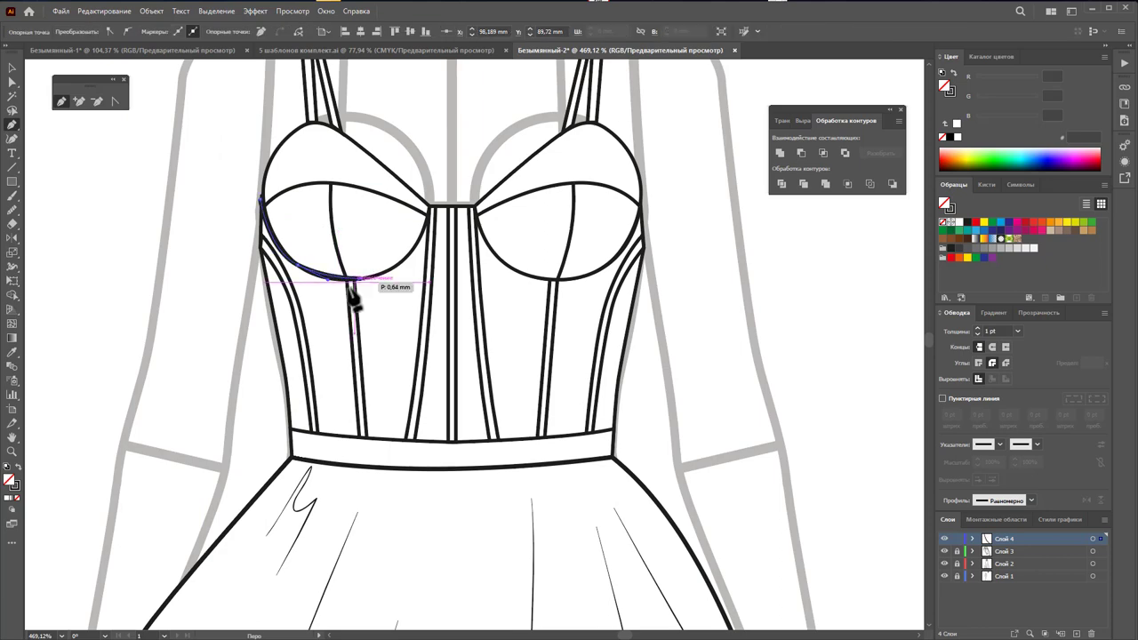
click(368, 463)
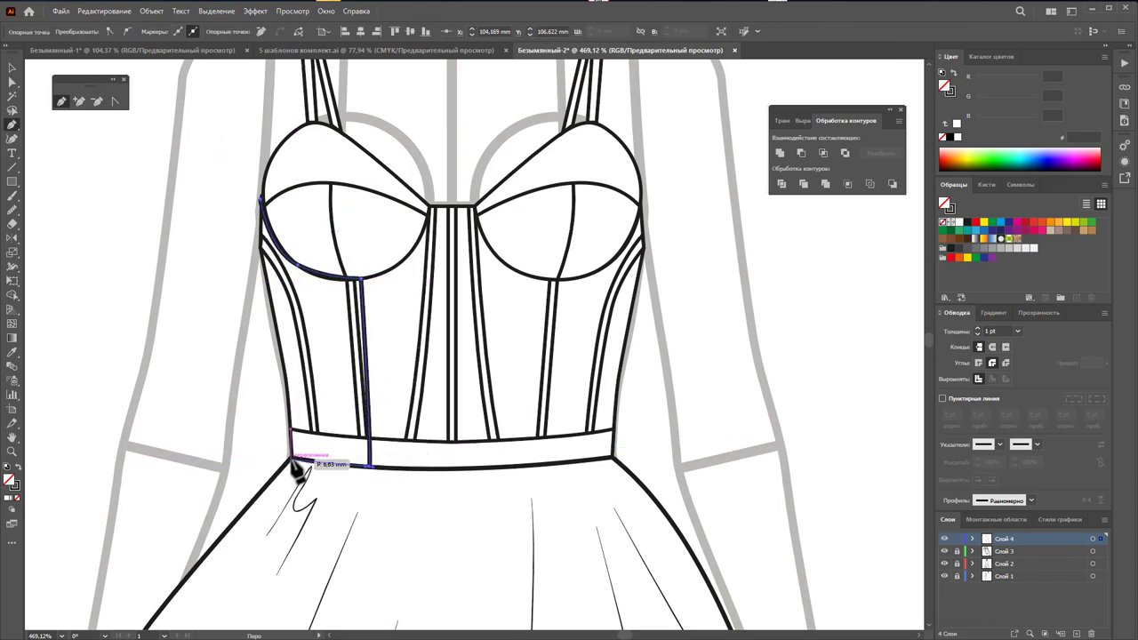
click(290, 460)
click(281, 352)
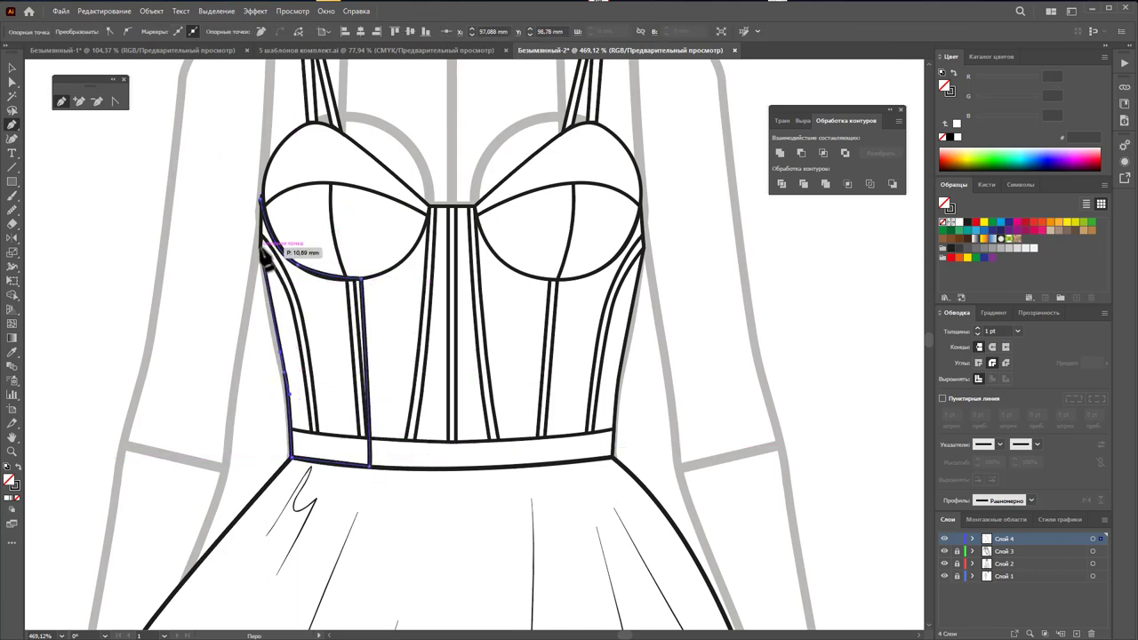
click(262, 202)
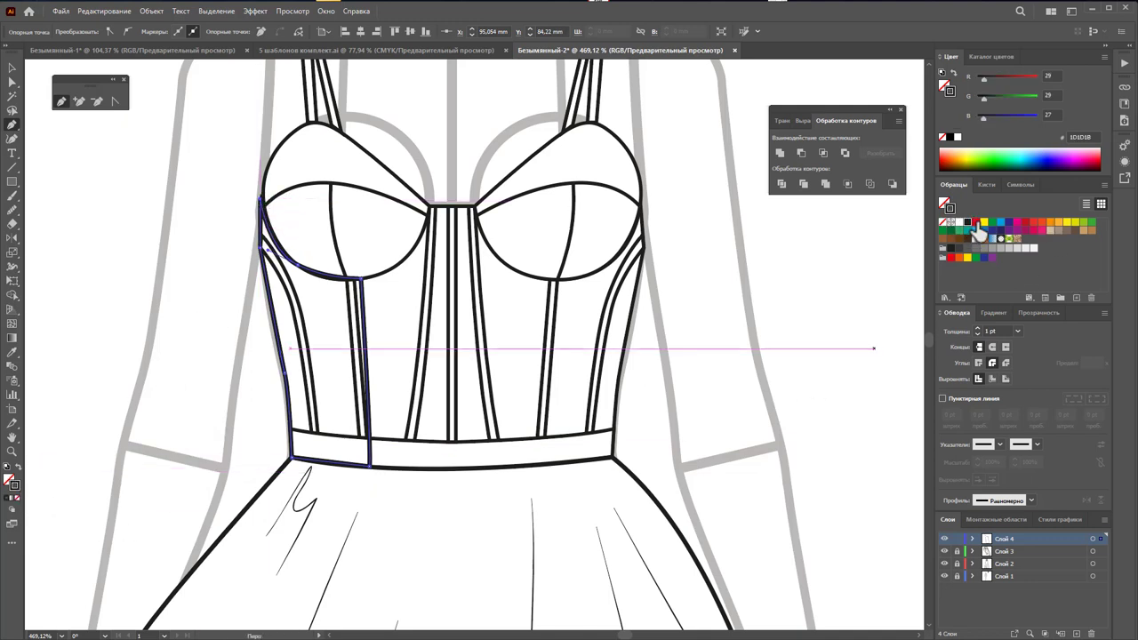
click(977, 224)
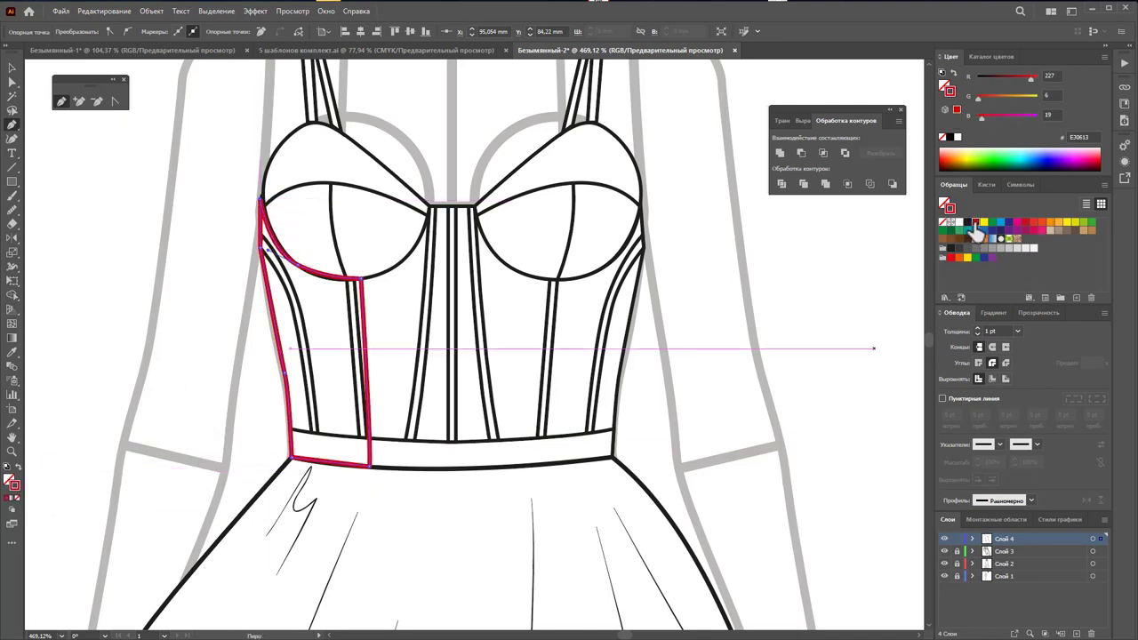
click(16, 470)
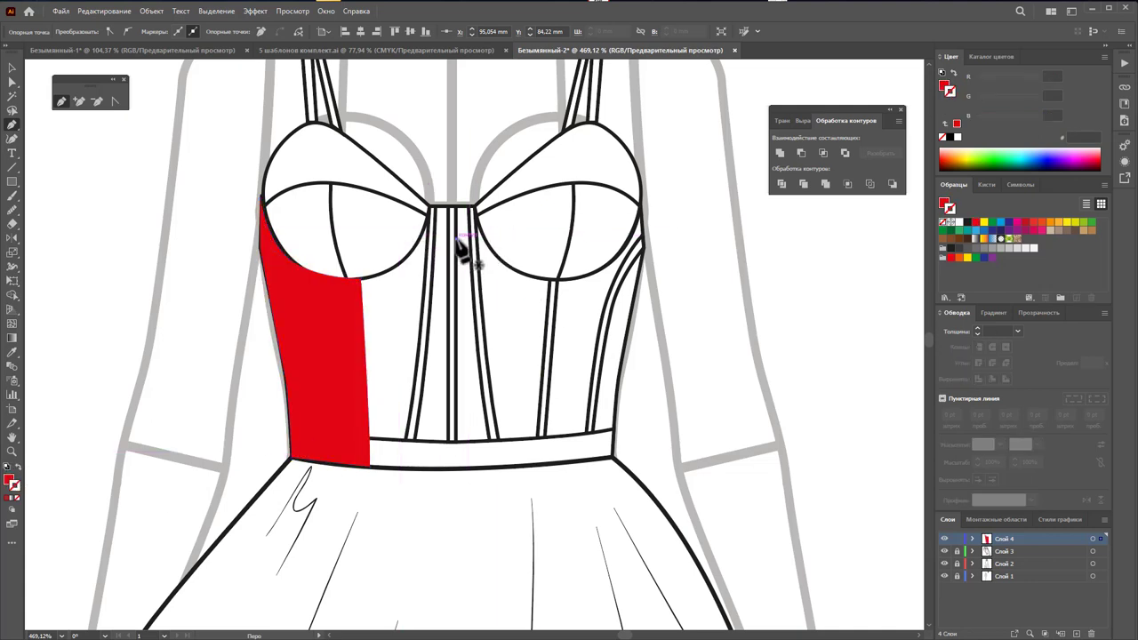
Step: Draw a second shading shape under the right cup down to the waist seam
drag(472, 242, 485, 246)
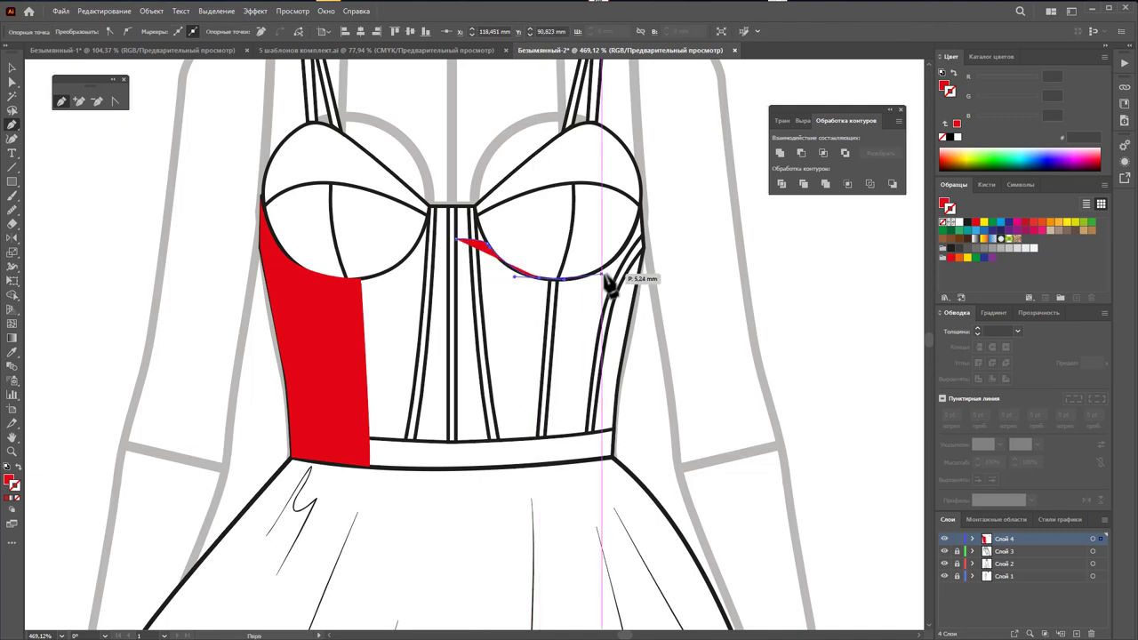
click(640, 222)
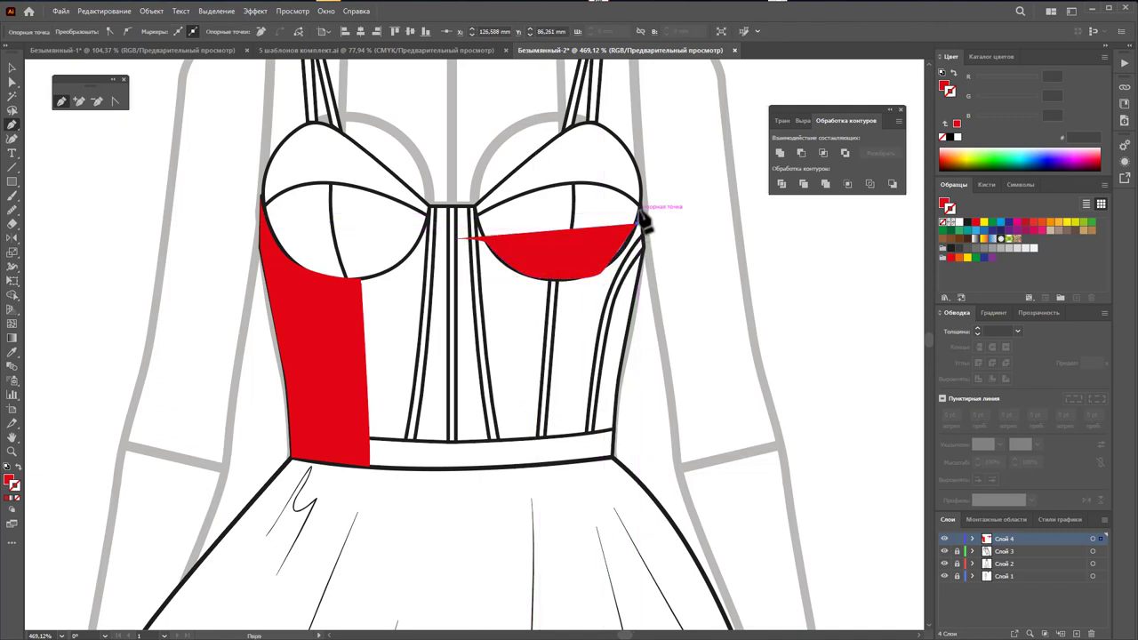
click(599, 458)
click(603, 313)
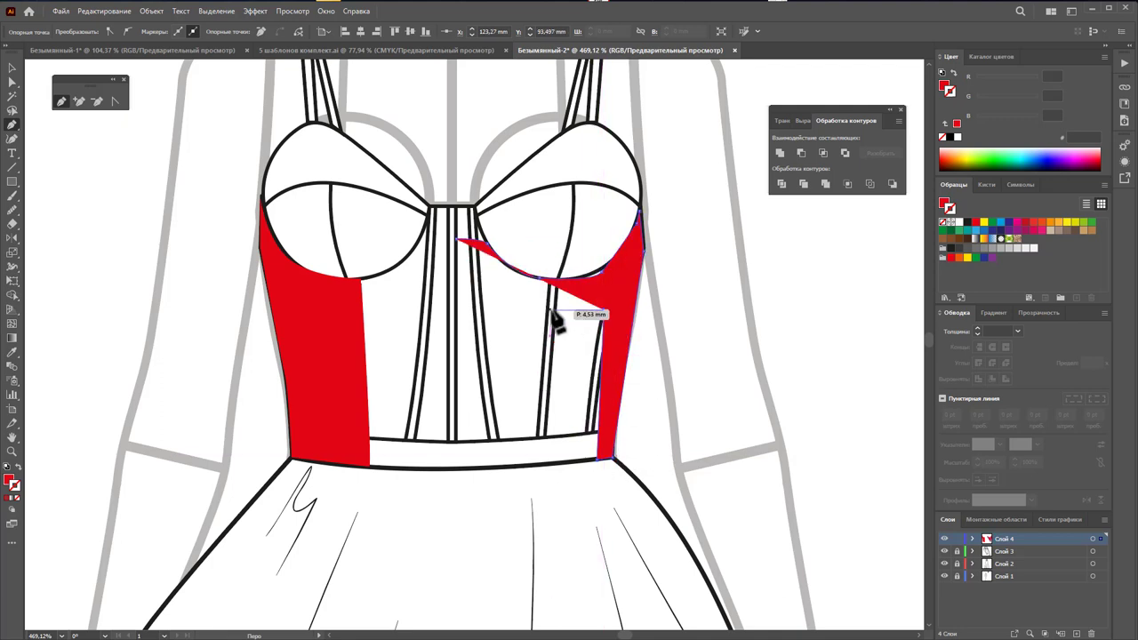
drag(546, 320, 524, 302)
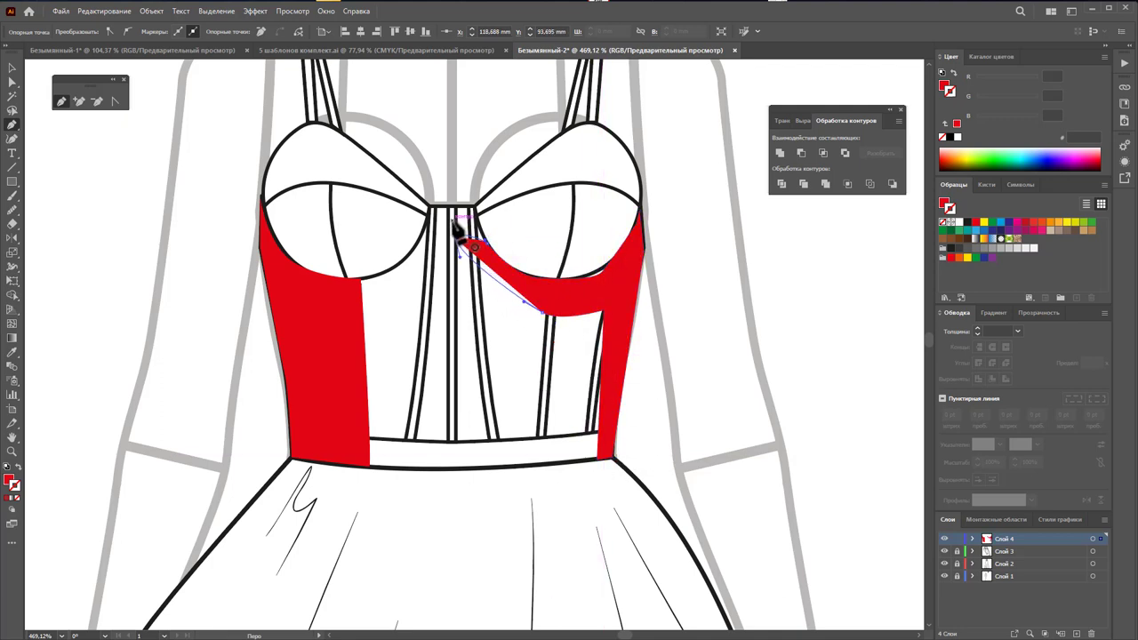
click(734, 380)
scroll(657, 347, down, 1)
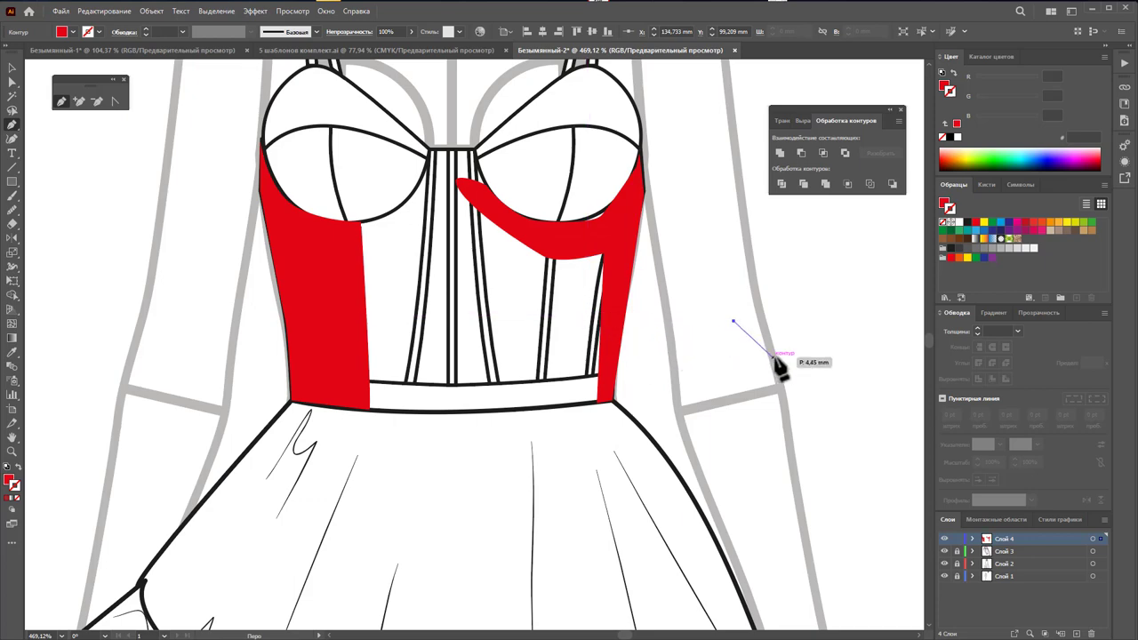
ctrl+click(520, 342)
key(z)
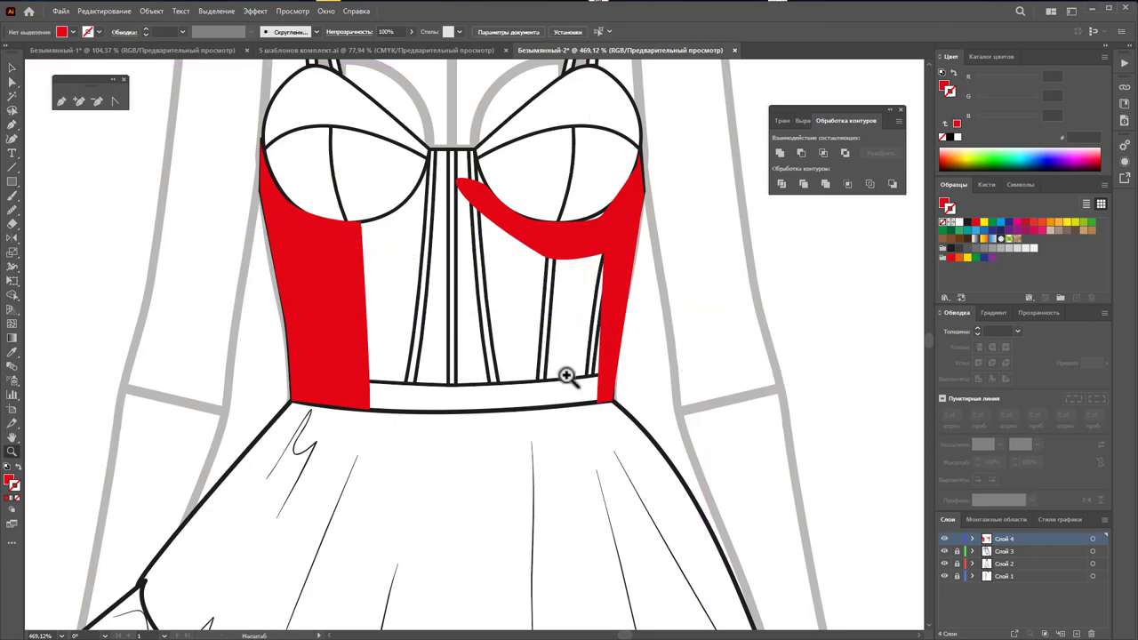
alt+click(564, 377)
alt+click(521, 439)
scroll(201, 320, down, 1)
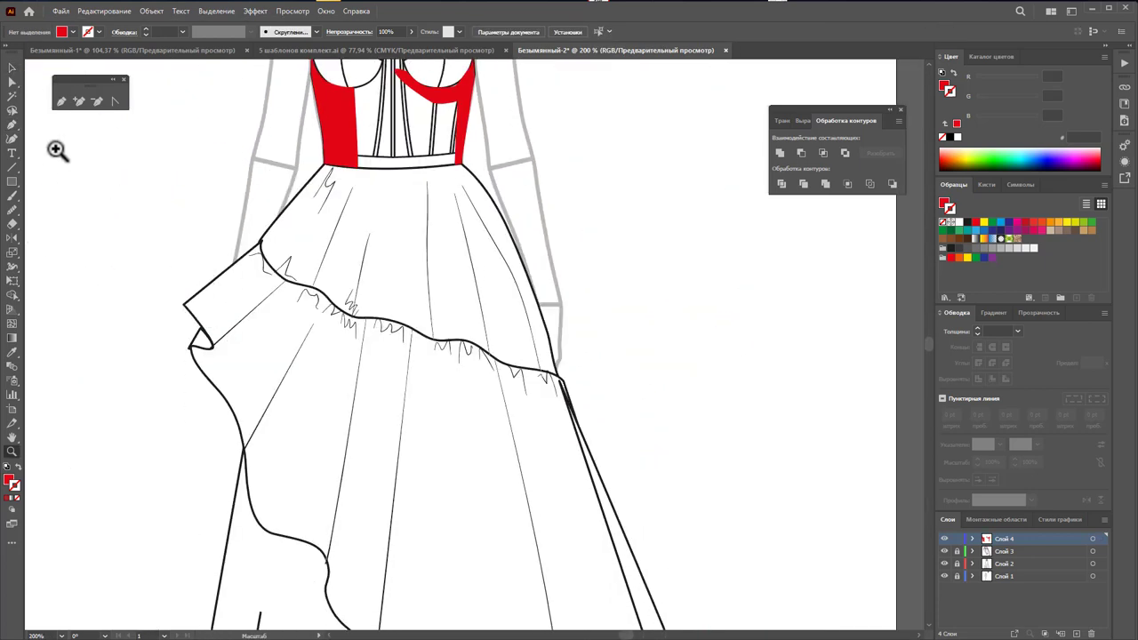
Step: Draw a shadow shape from the waist corner along the flounce's left edge
click(62, 105)
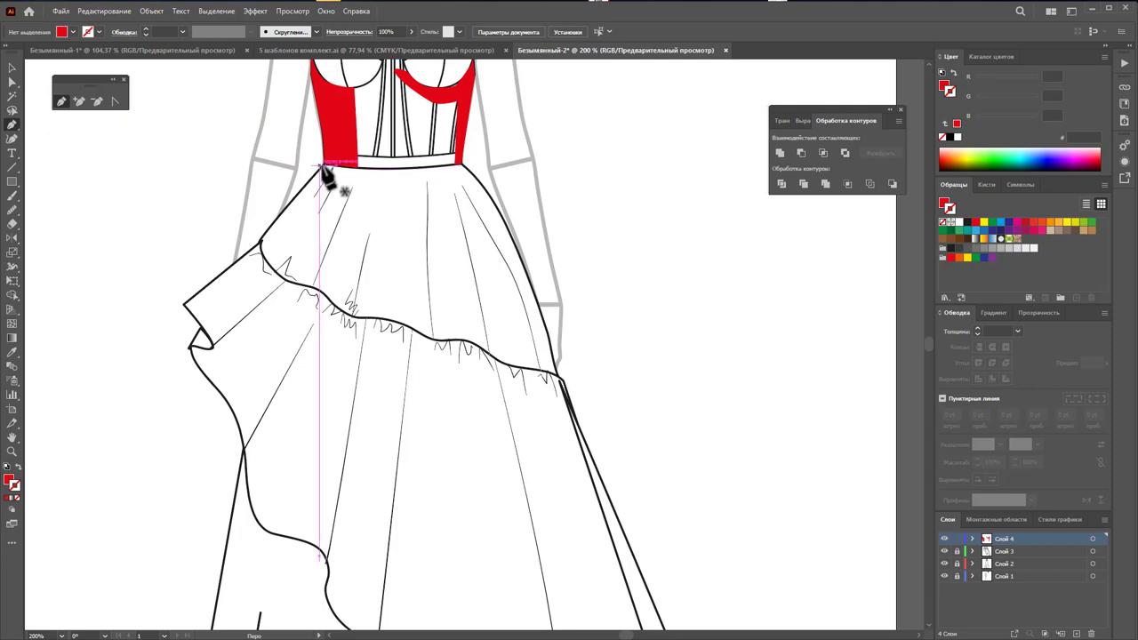
click(326, 168)
click(279, 255)
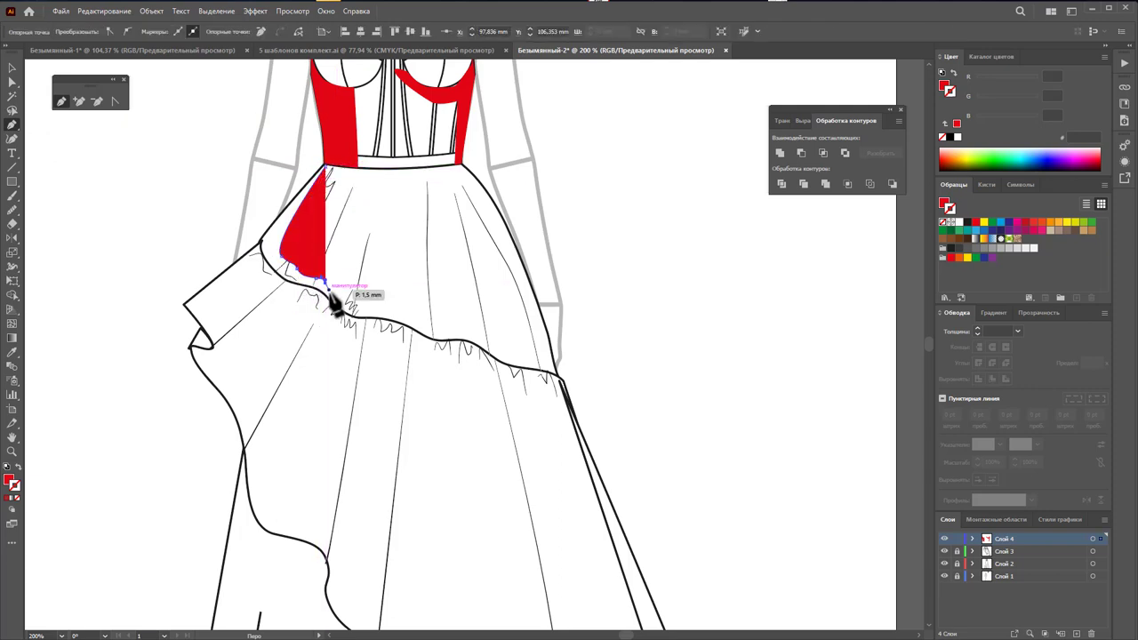
click(335, 308)
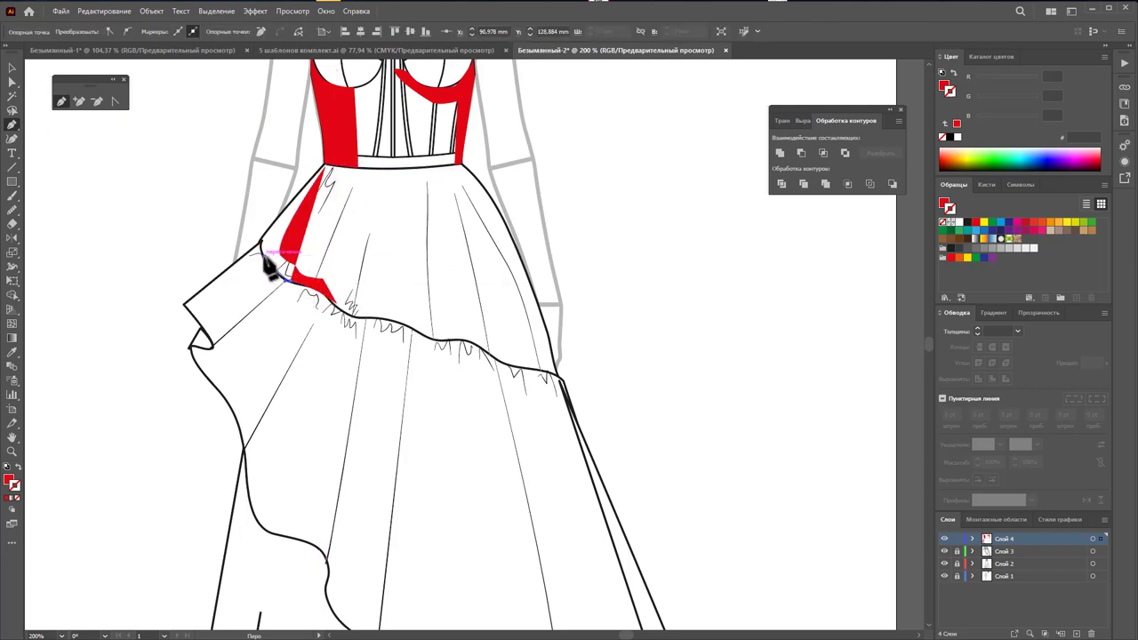
drag(269, 236, 215, 272)
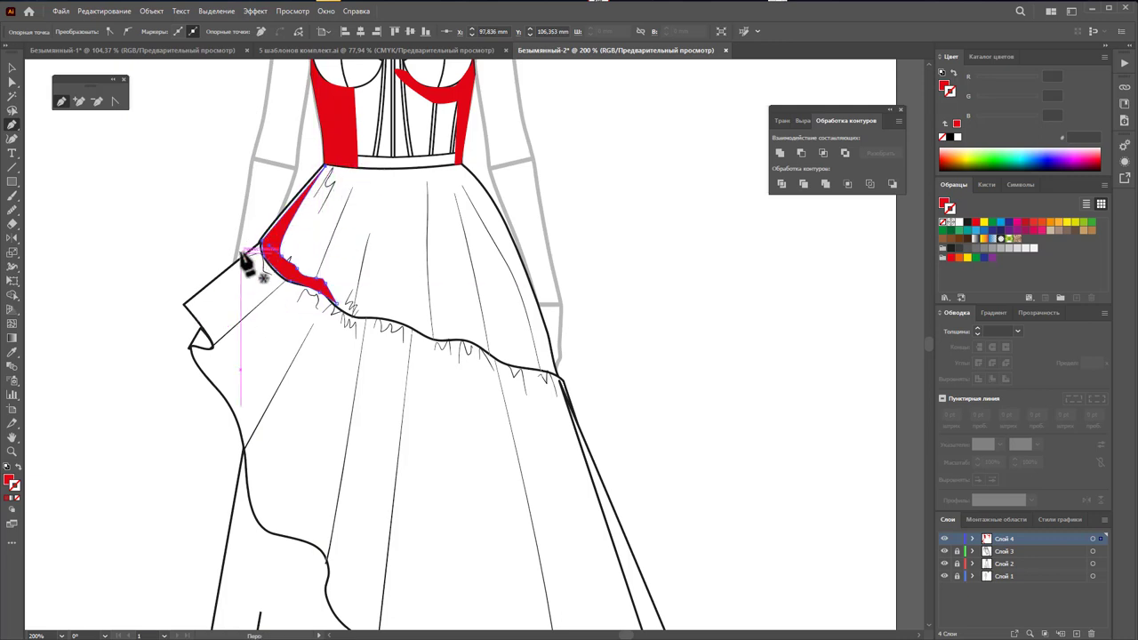
click(184, 302)
click(204, 328)
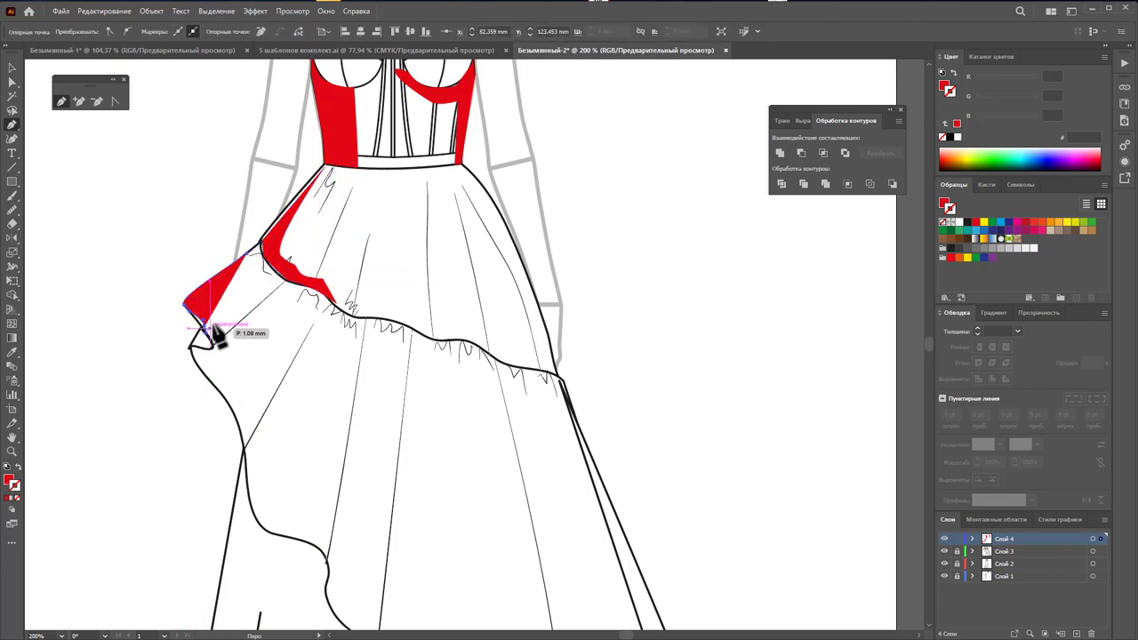
click(251, 258)
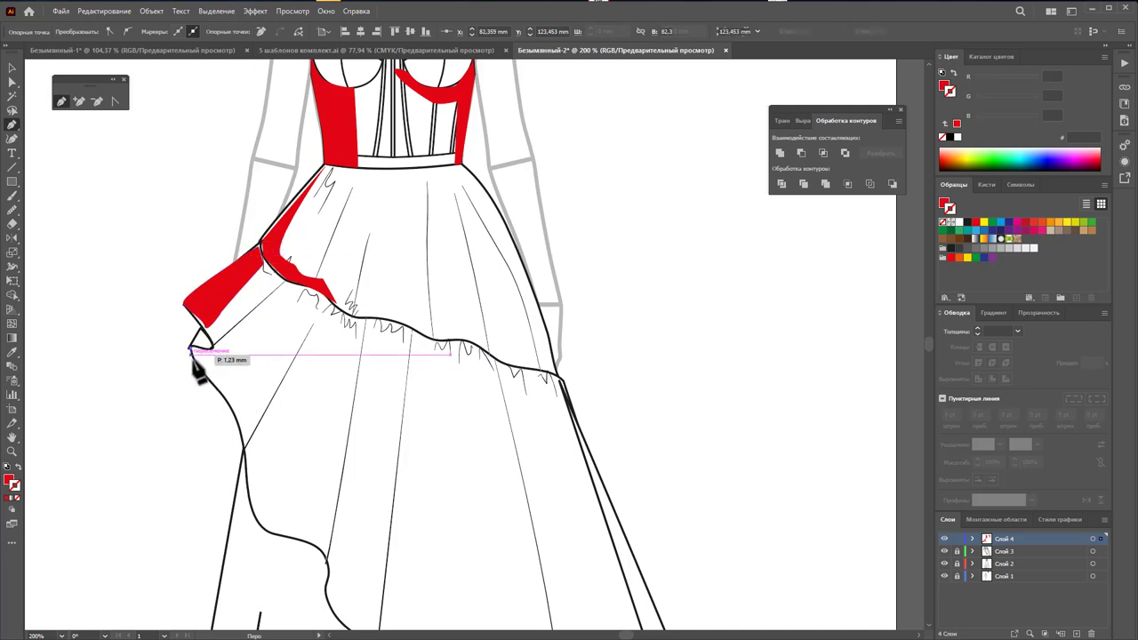
Step: Add a triangular shadow at the skirt's left edge, pulling its inner point left
click(214, 385)
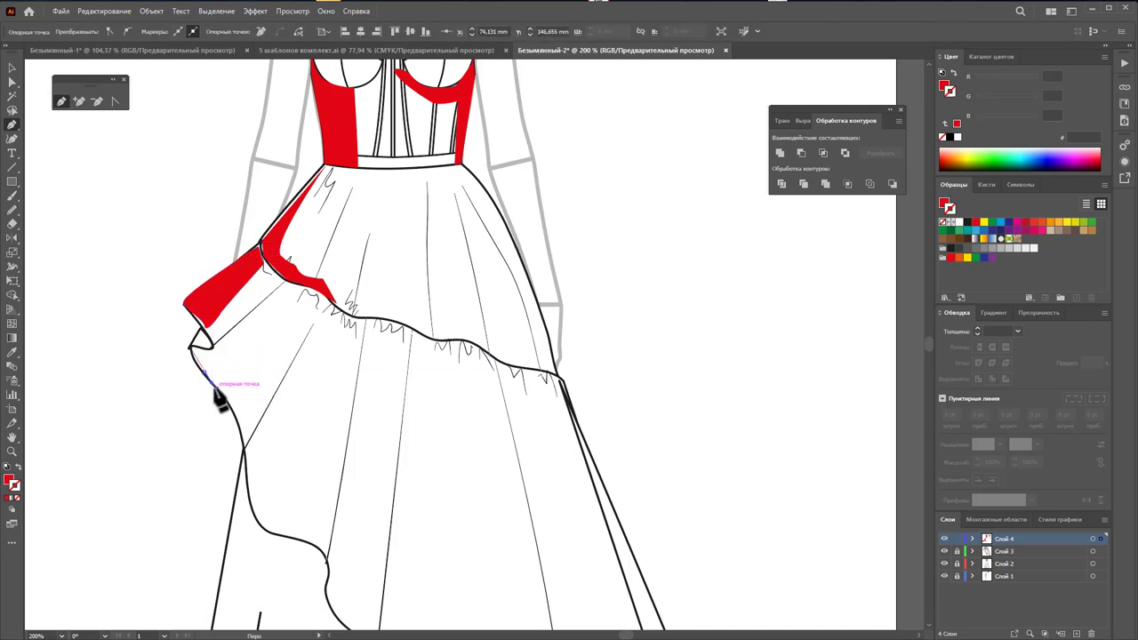
click(281, 287)
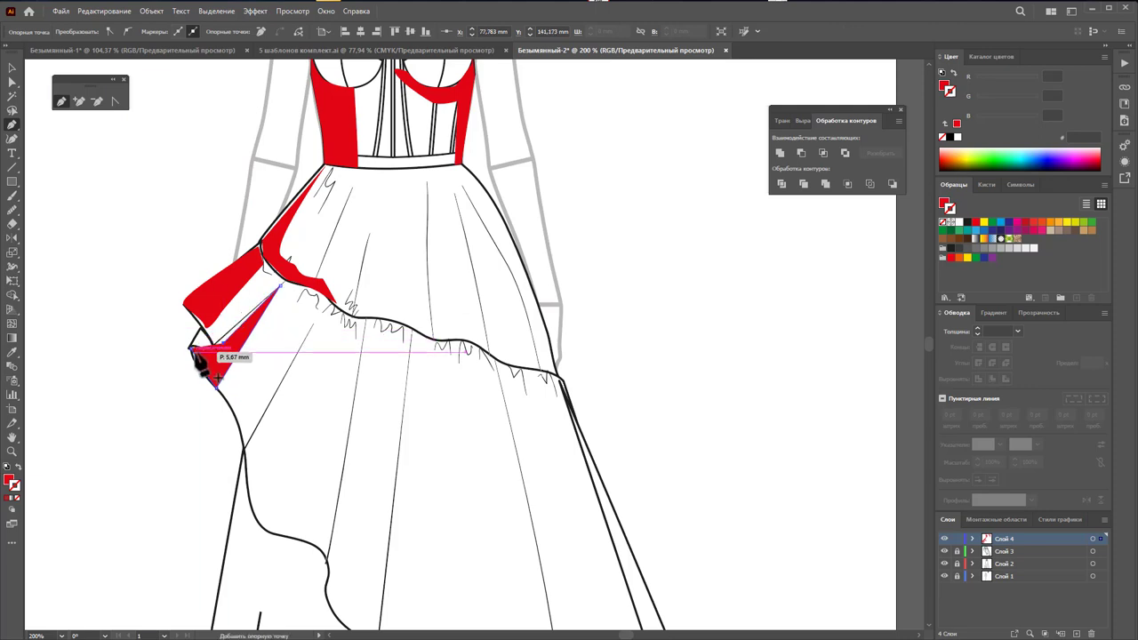
click(190, 352)
click(216, 382)
scroll(292, 413, down, 1)
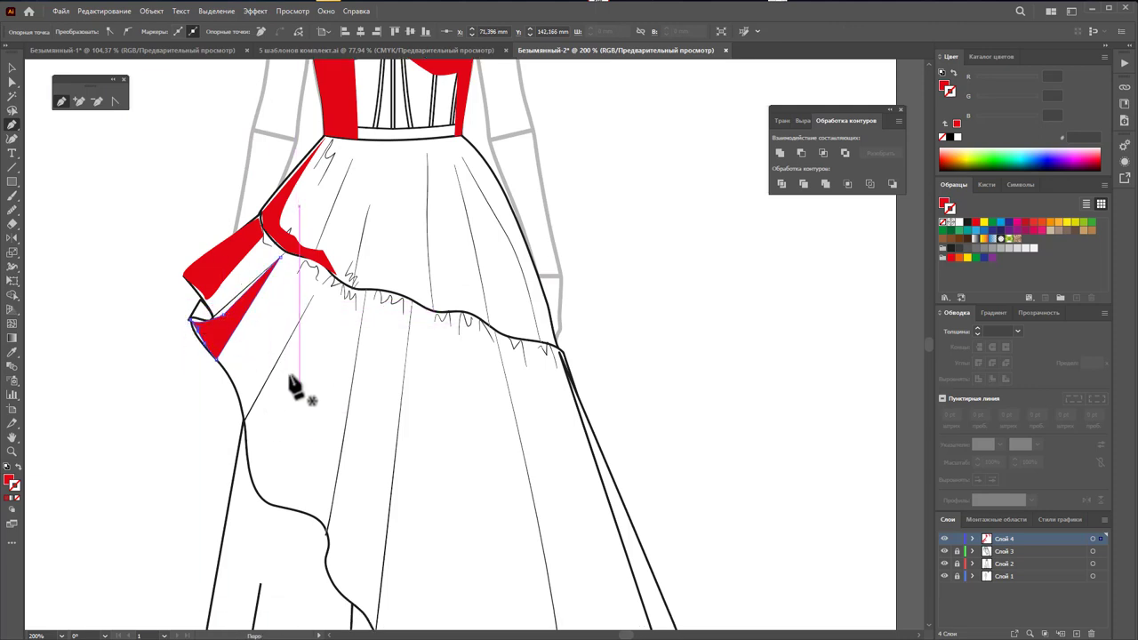
click(12, 82)
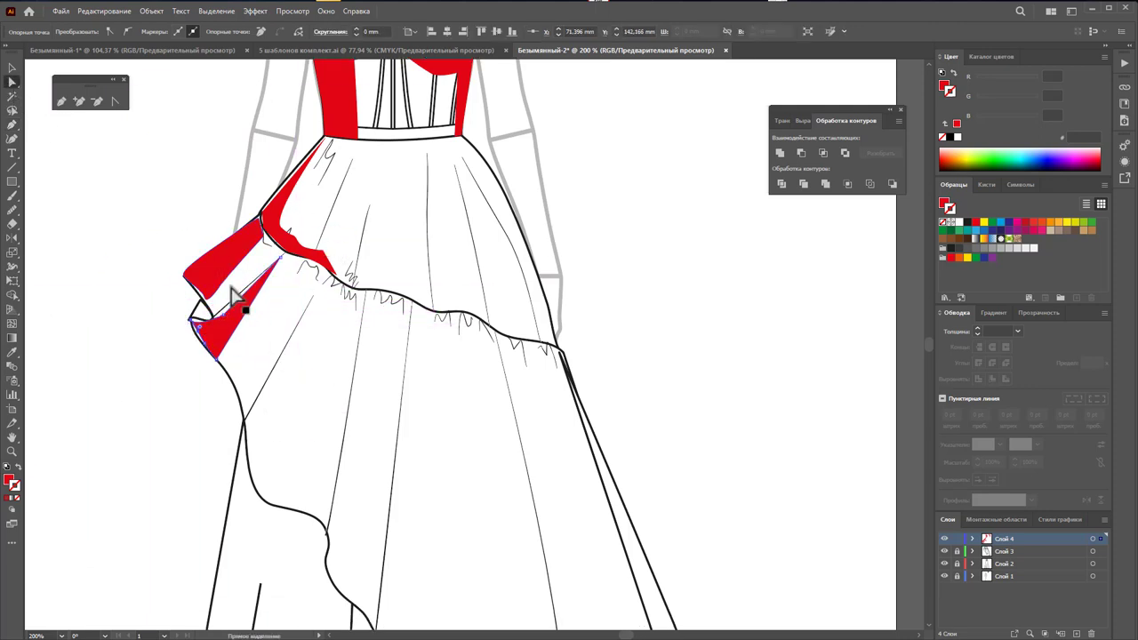
drag(229, 325, 210, 323)
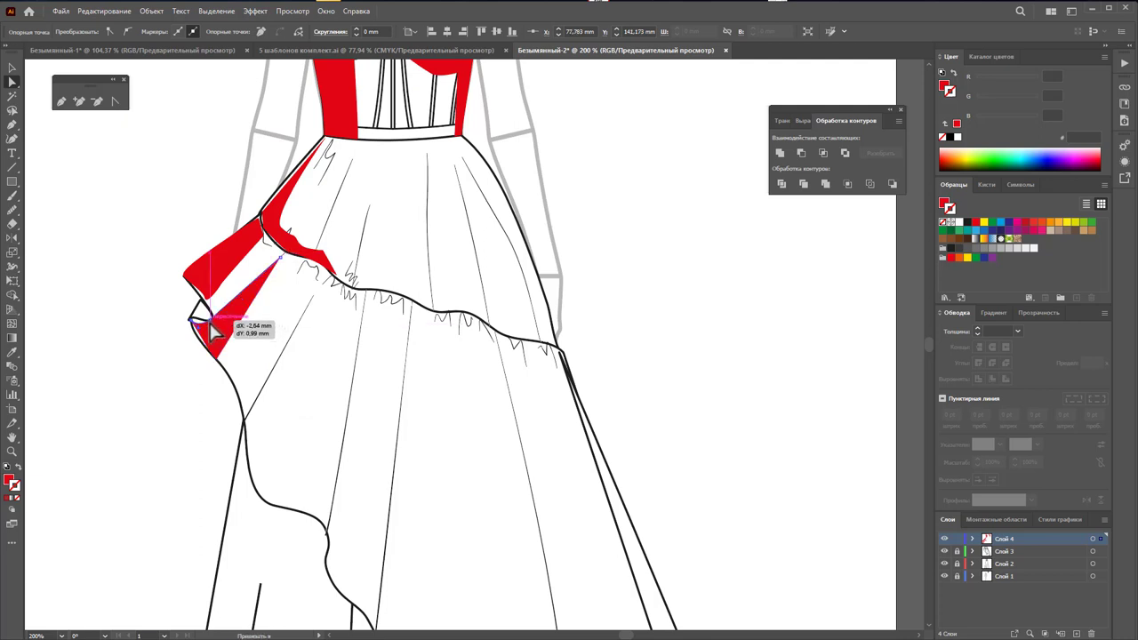
click(11, 69)
click(95, 273)
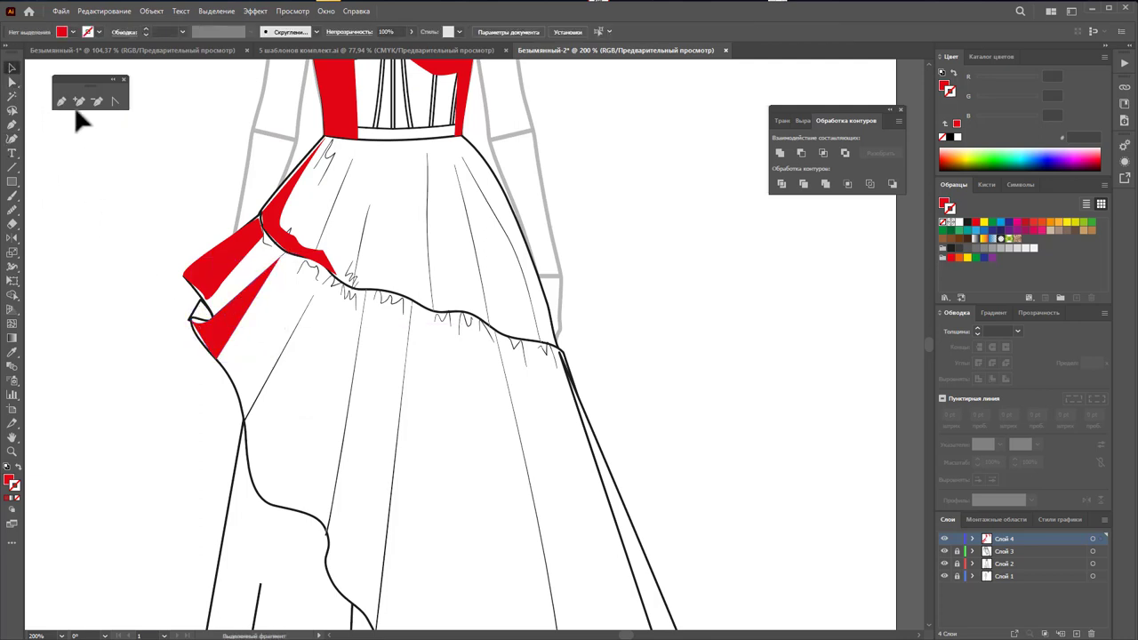
Step: Draw three more narrow shadow triangles running from the hem up to the flounce seam
click(274, 505)
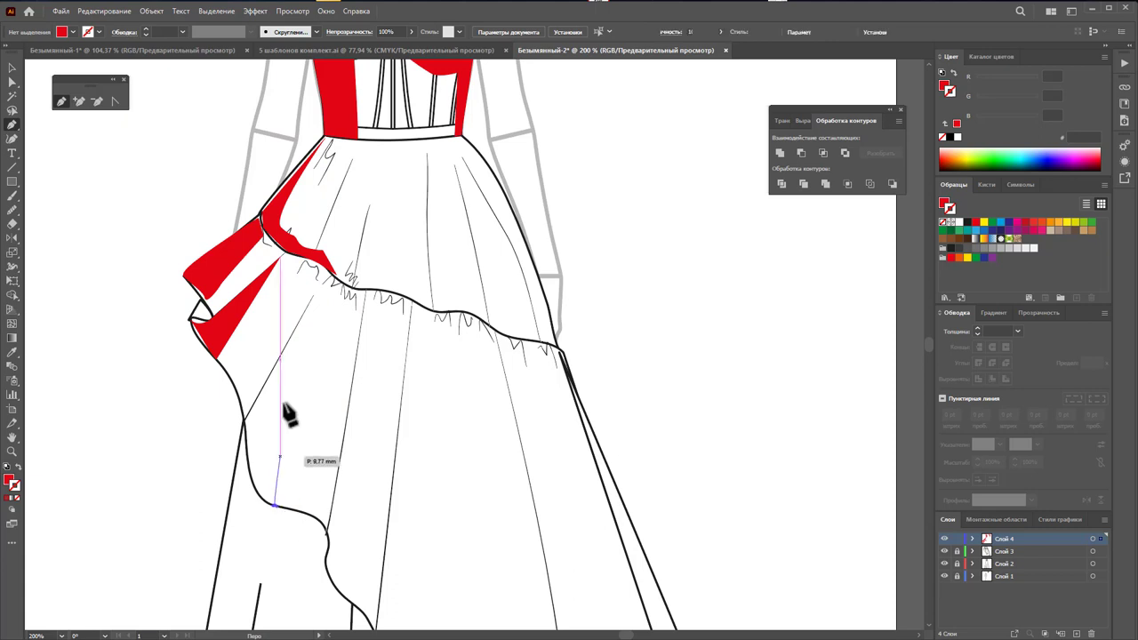
click(325, 305)
click(253, 476)
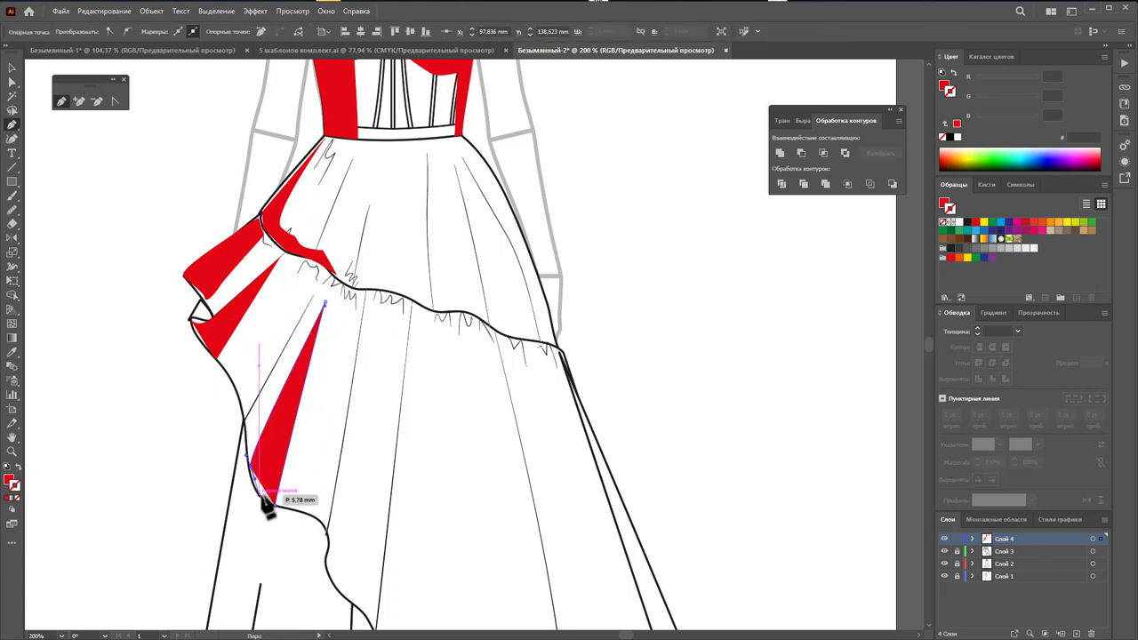
click(274, 505)
scroll(376, 508, down, 2)
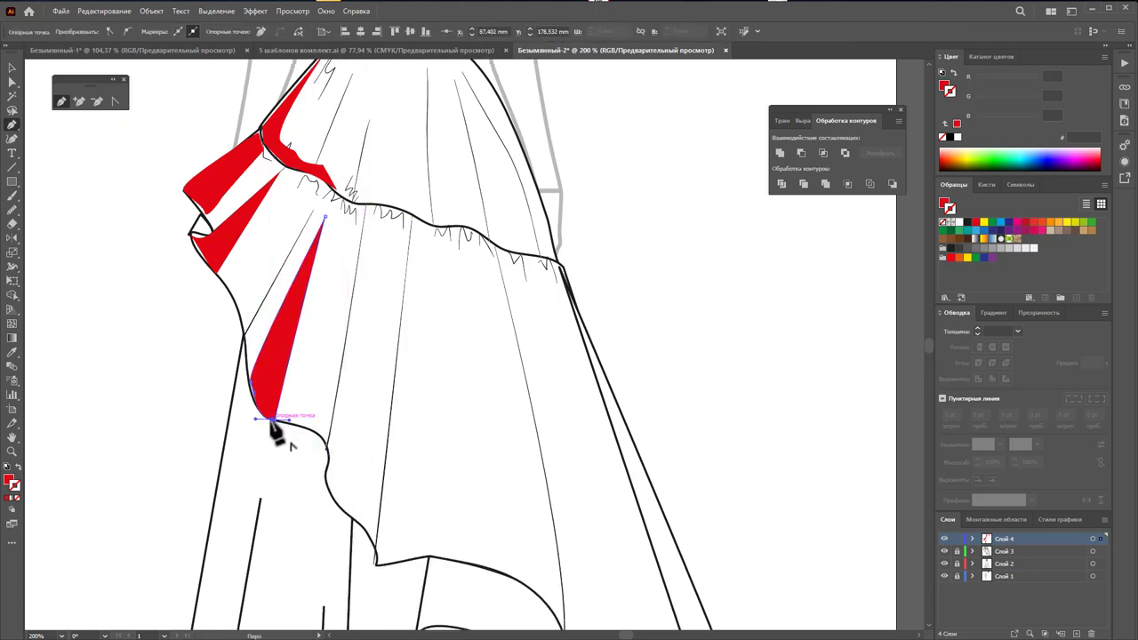
ctrl+click(276, 426)
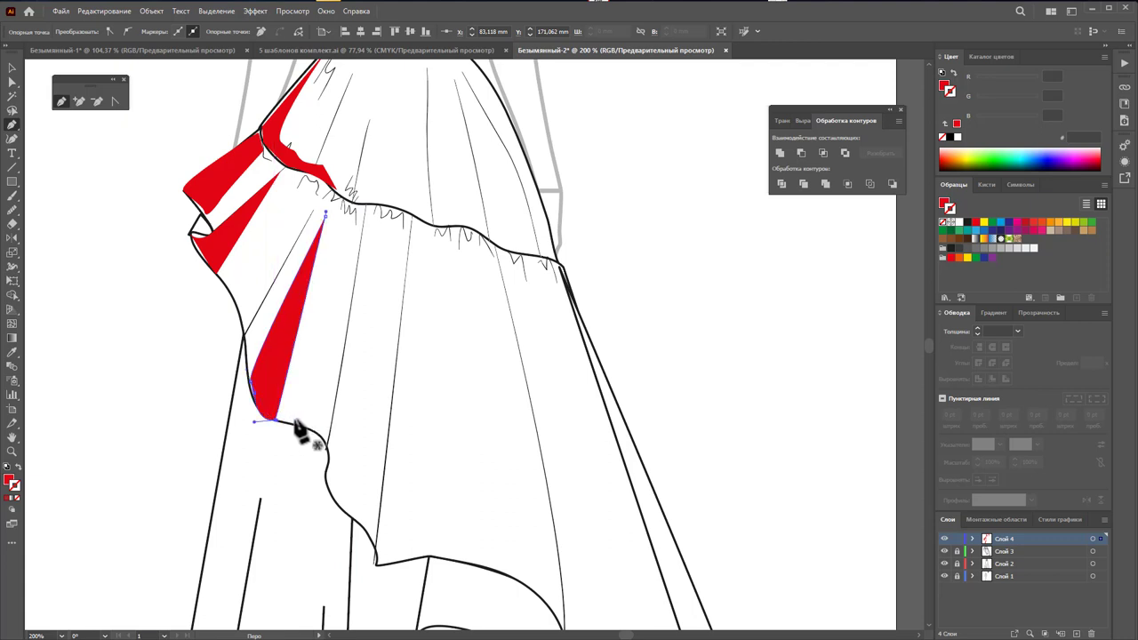
click(344, 510)
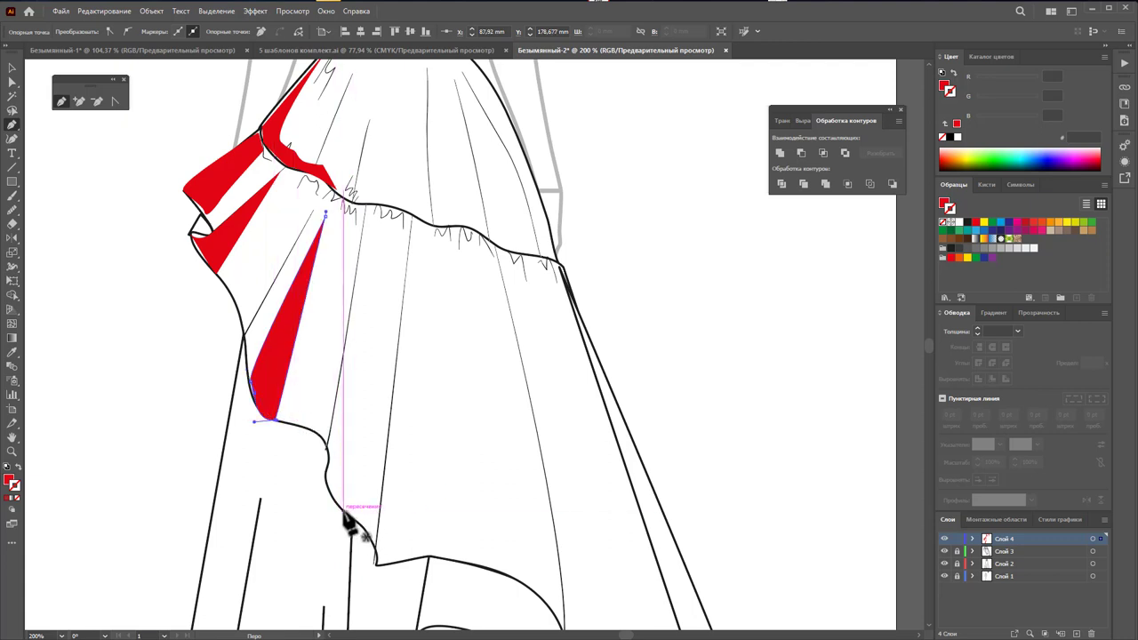
click(366, 250)
click(326, 452)
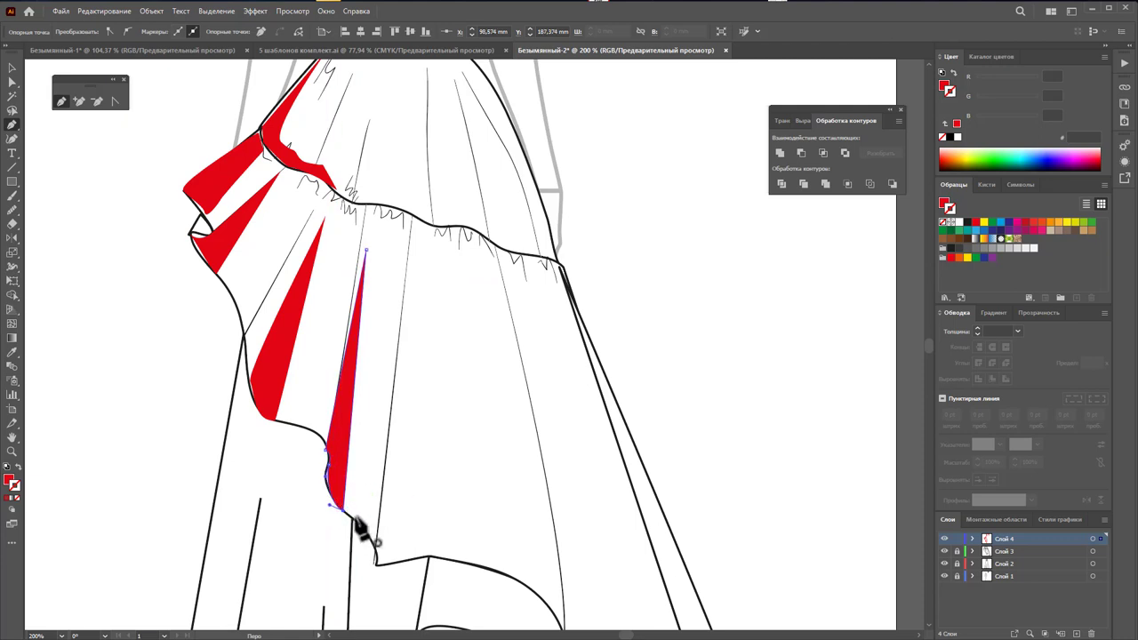
click(402, 562)
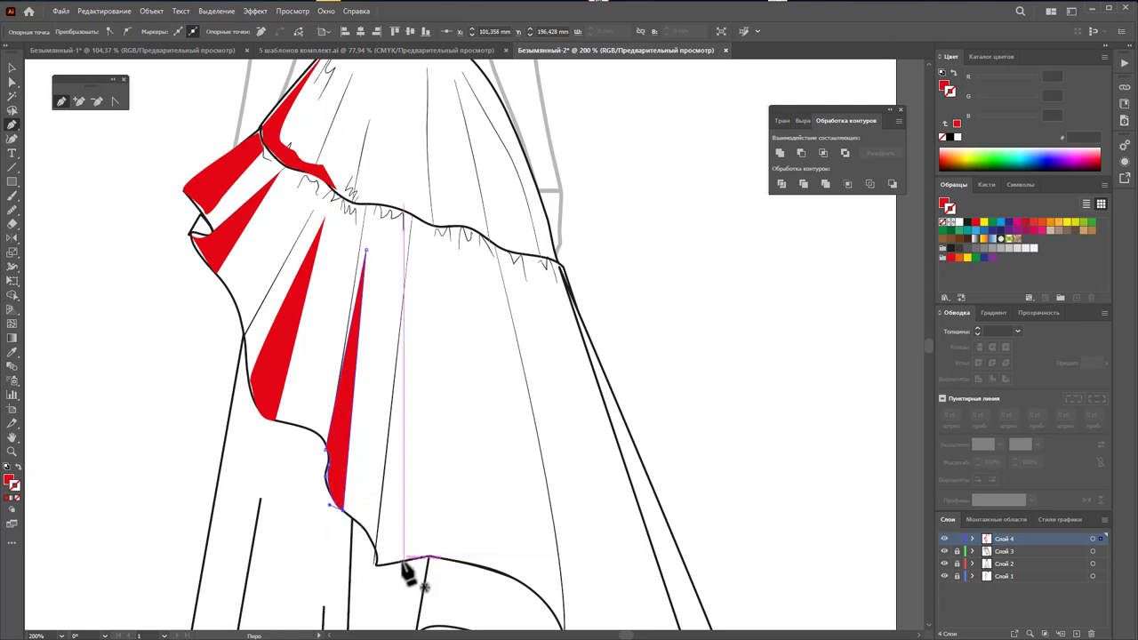
click(412, 250)
click(374, 564)
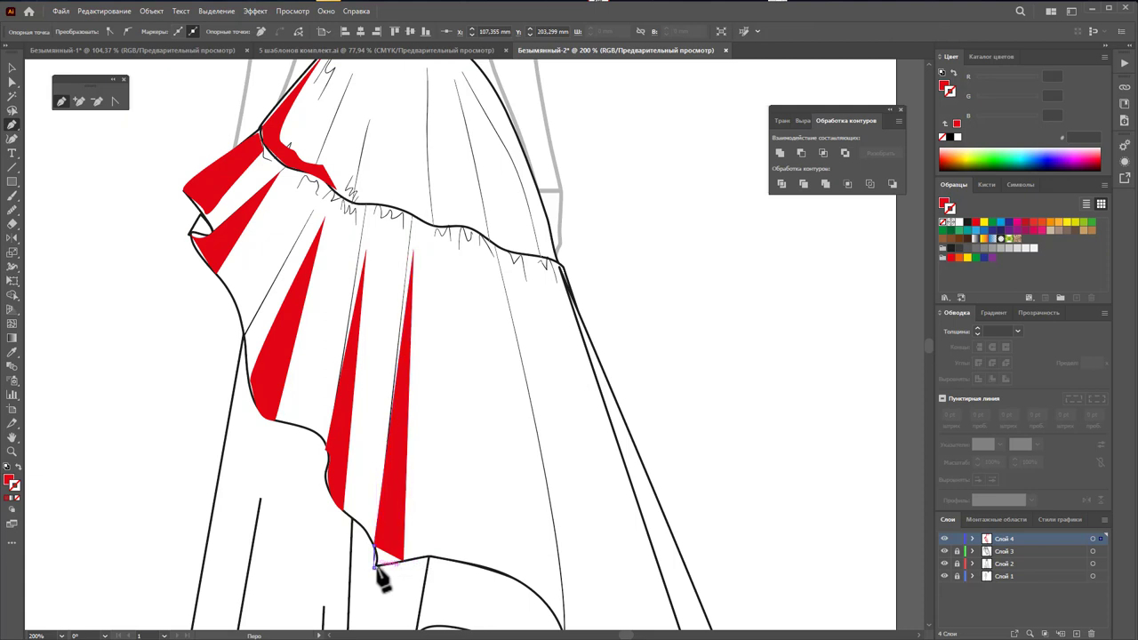
Step: Close the last triangle and draw an L-shaped shadow band down to the turned-up hem
click(403, 563)
scroll(589, 457, down, 3)
scroll(432, 498, down, 1)
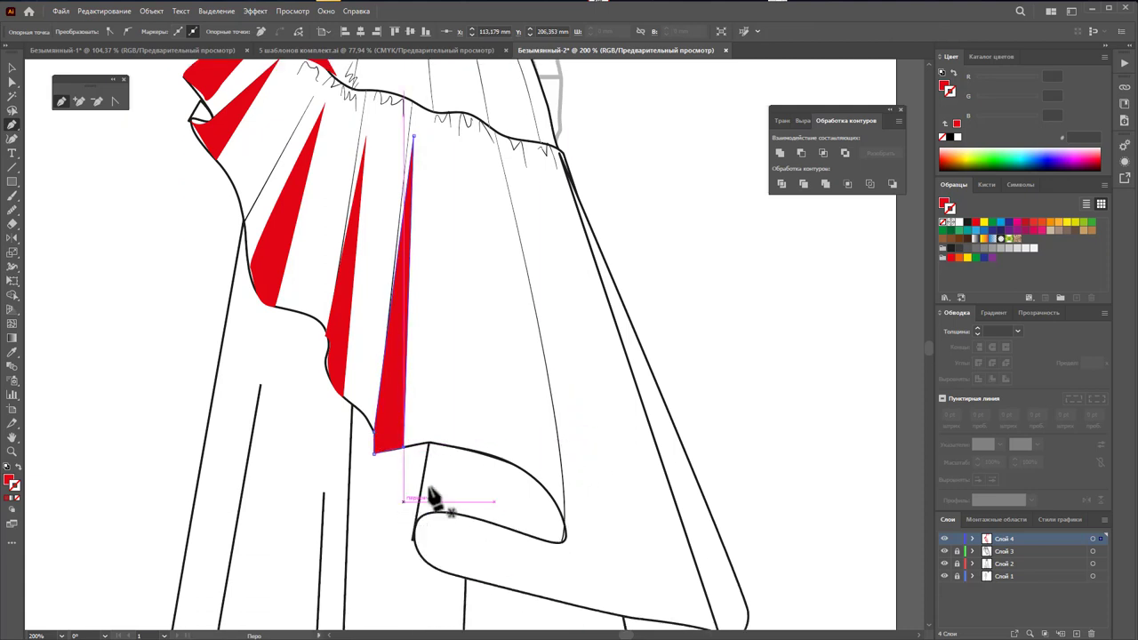
scroll(558, 538, down, 1)
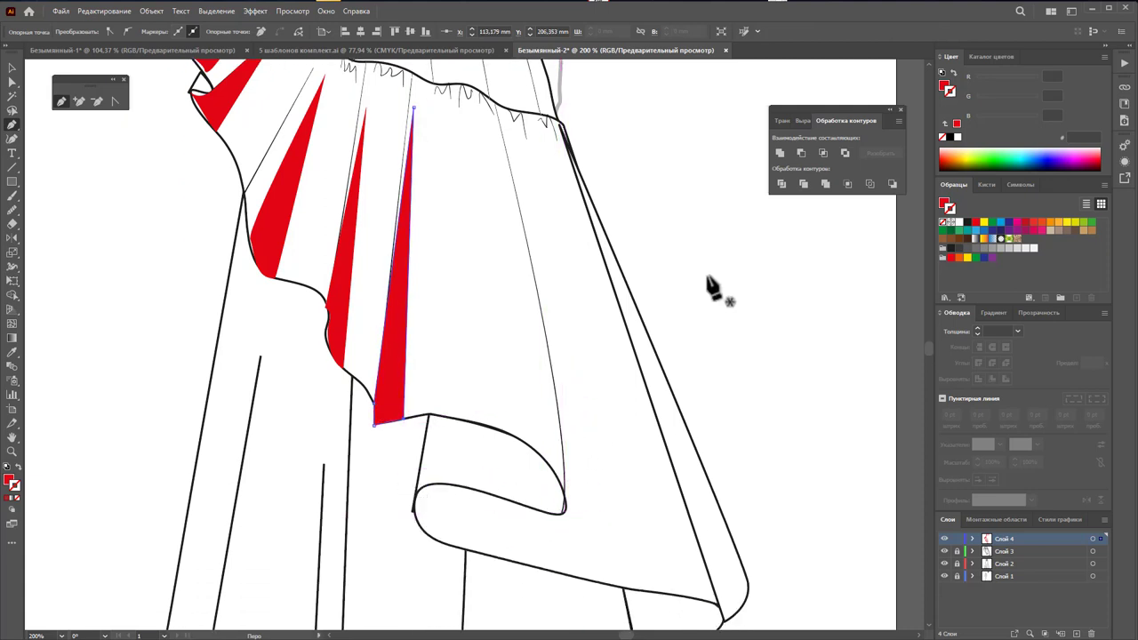
click(504, 141)
drag(613, 527, 618, 558)
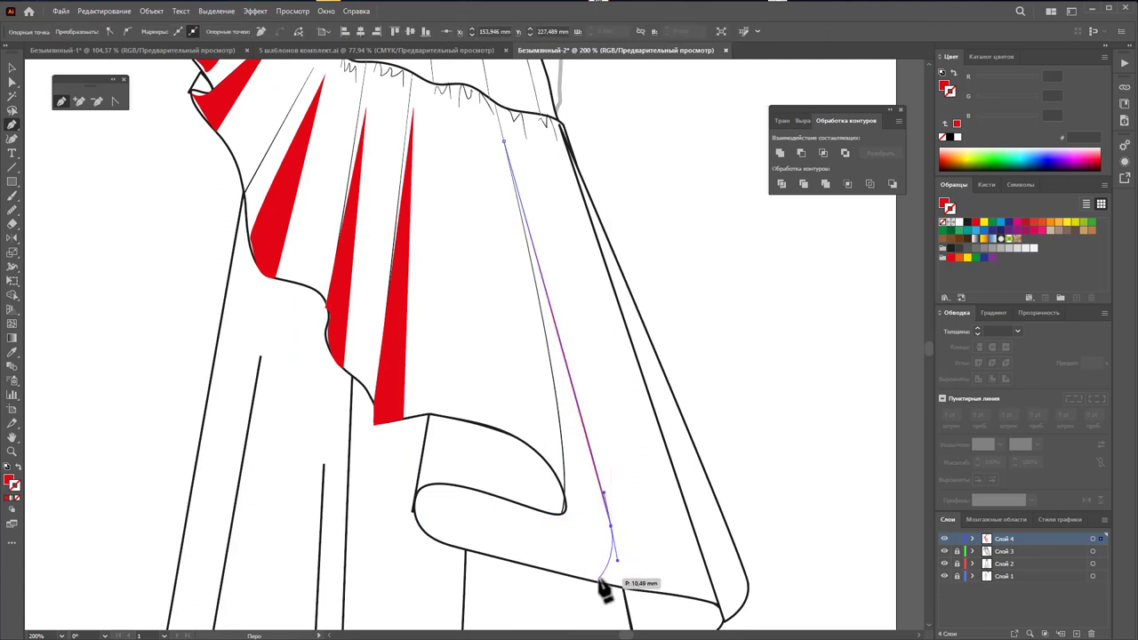
drag(425, 534, 440, 503)
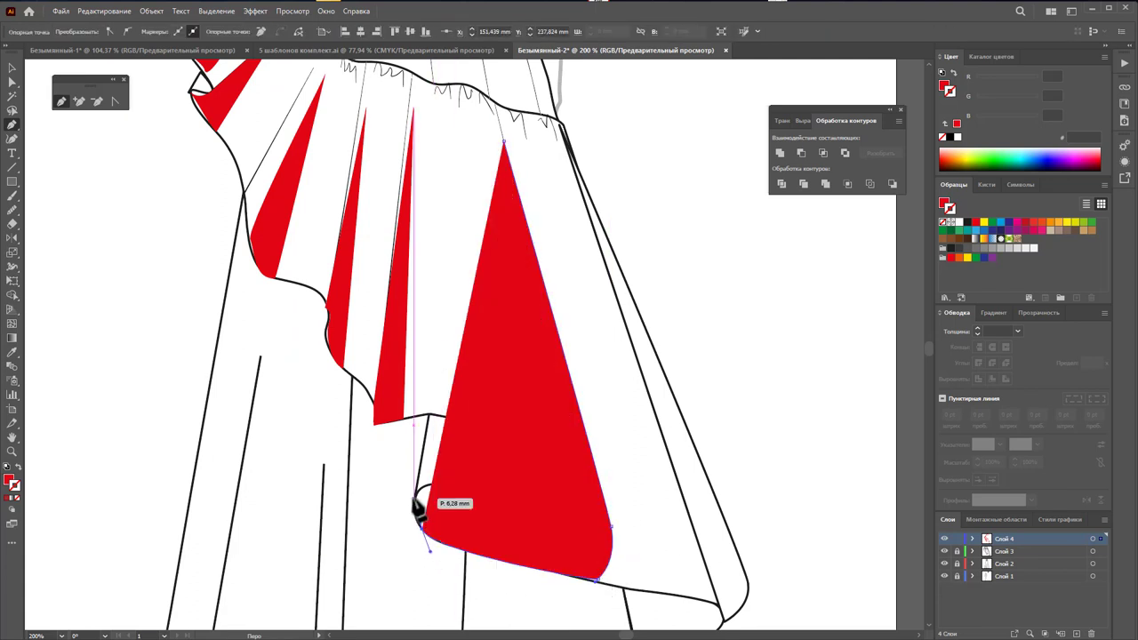
drag(543, 510, 559, 462)
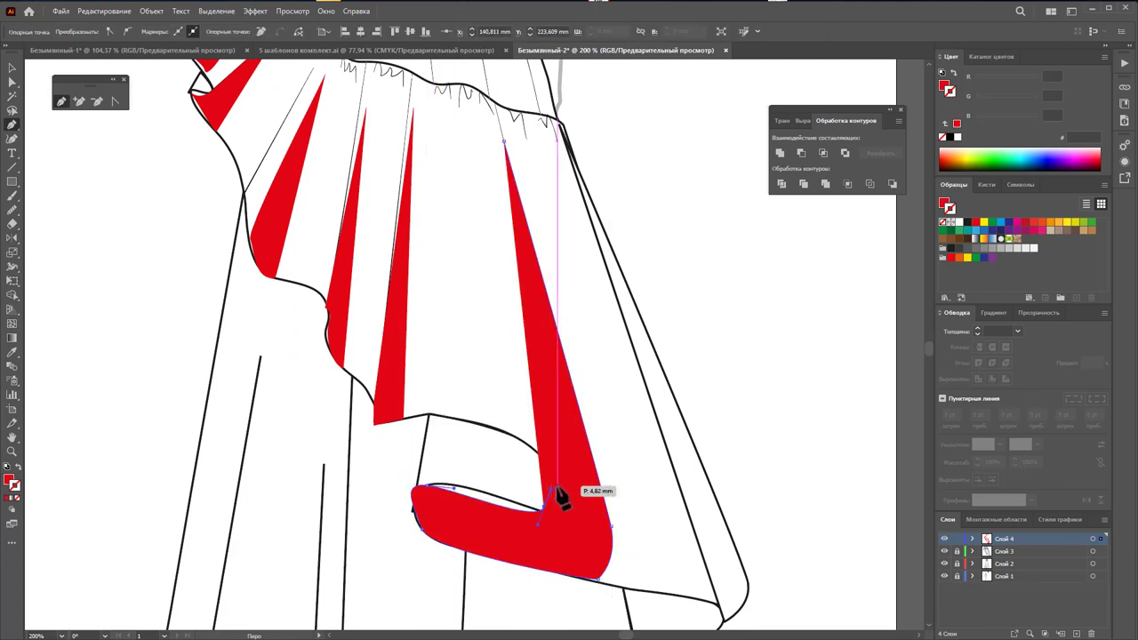
click(505, 141)
Step: Adjust the L-shaped shadow's anchor points to straighten its left edge
key(a)
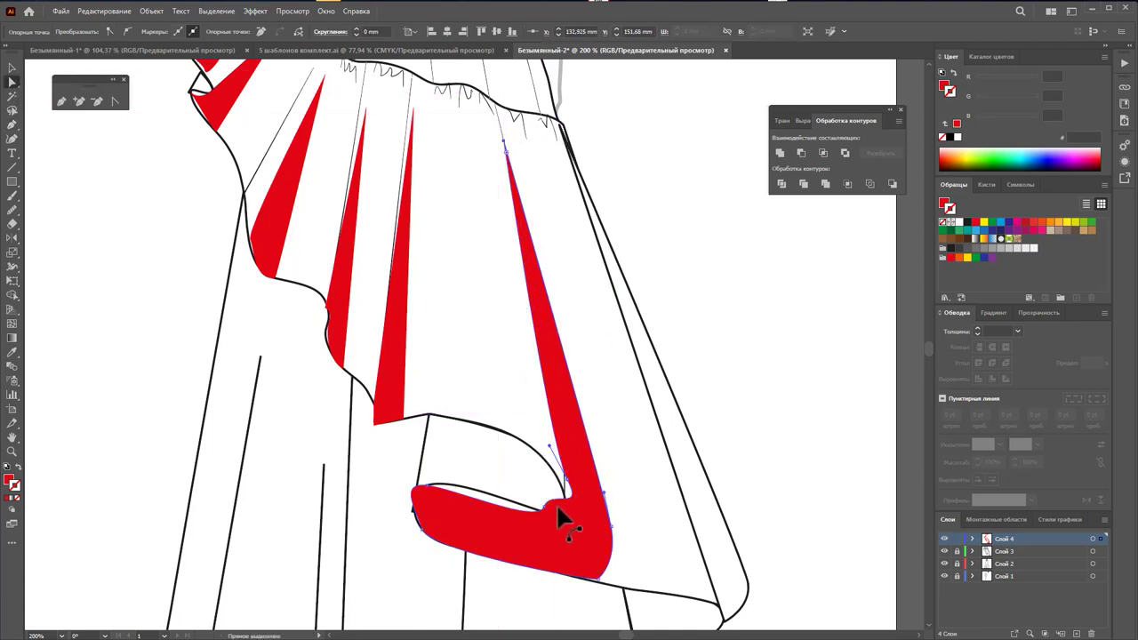
drag(558, 507, 569, 519)
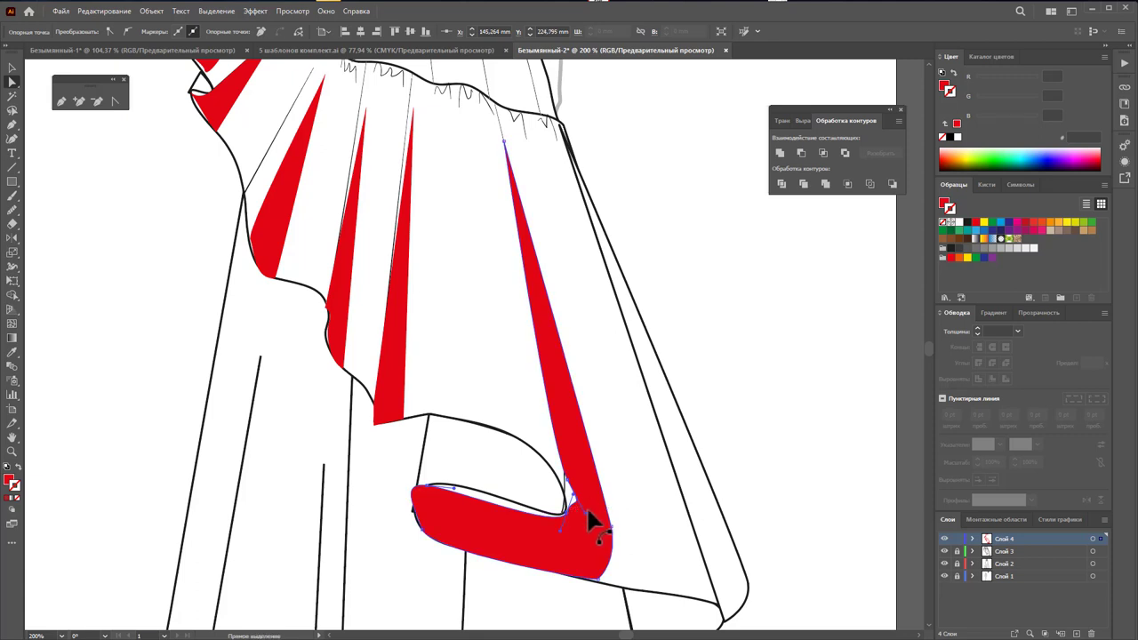
click(579, 503)
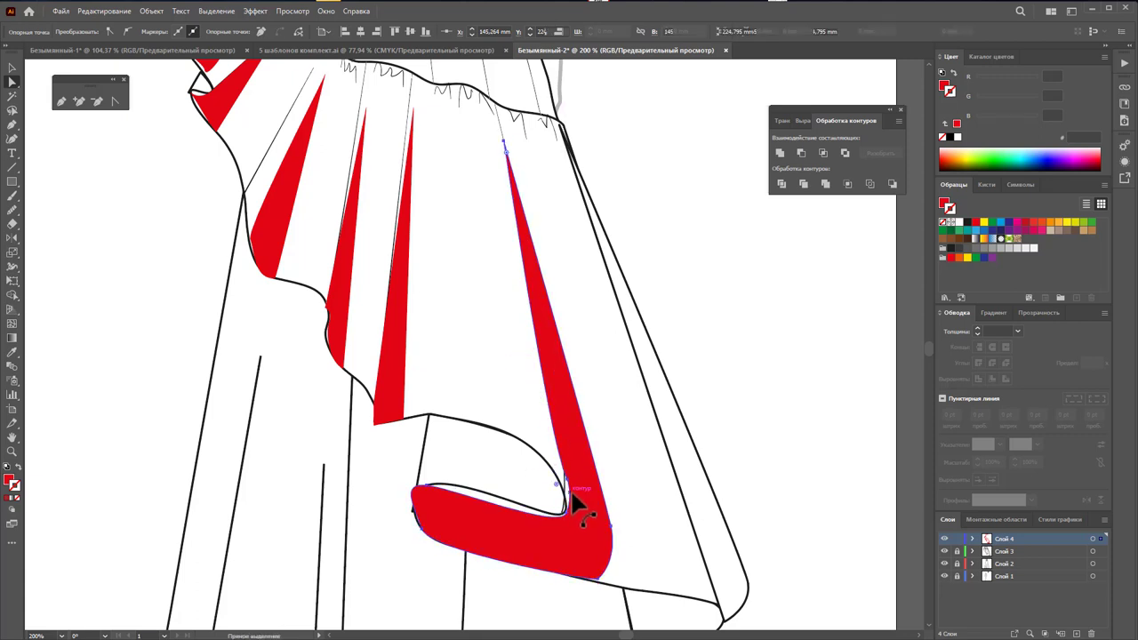
click(477, 513)
click(477, 512)
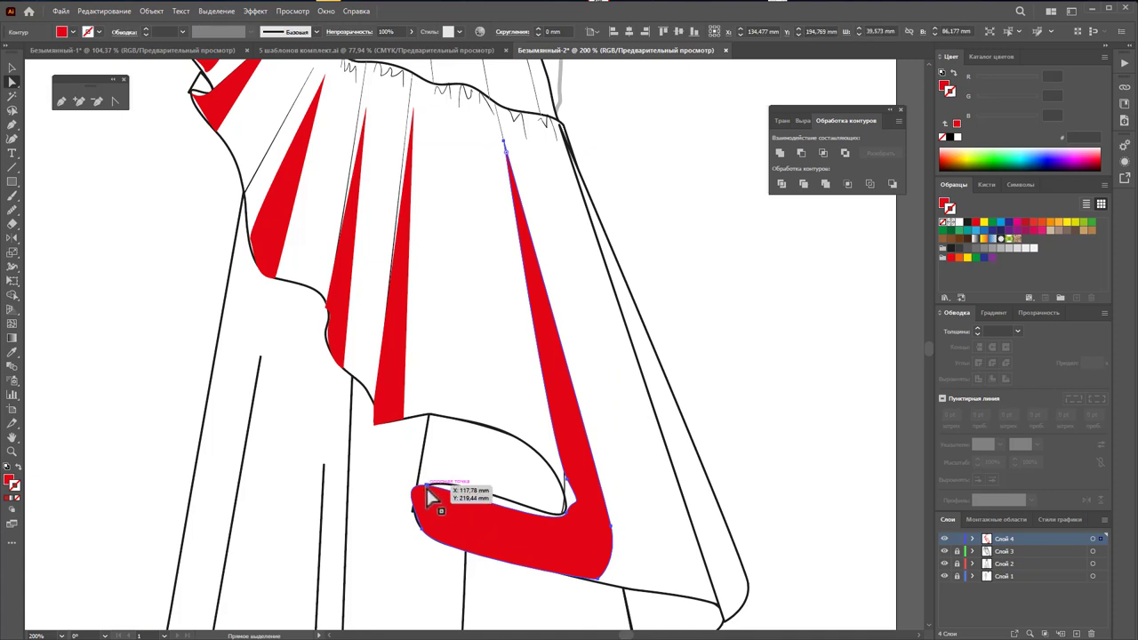
click(427, 488)
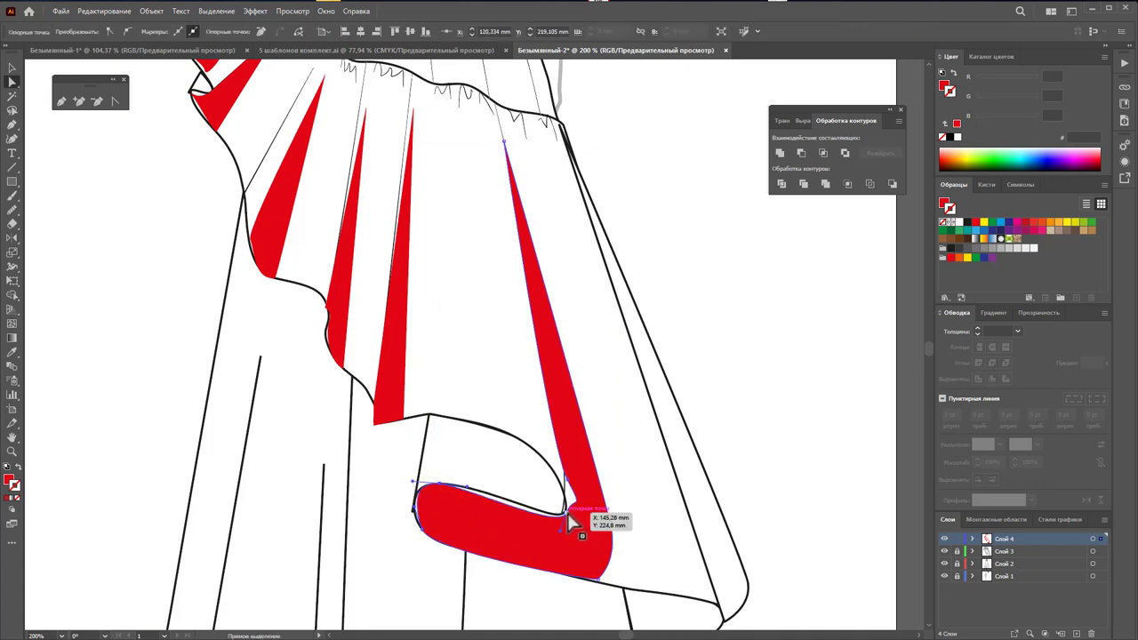
click(567, 513)
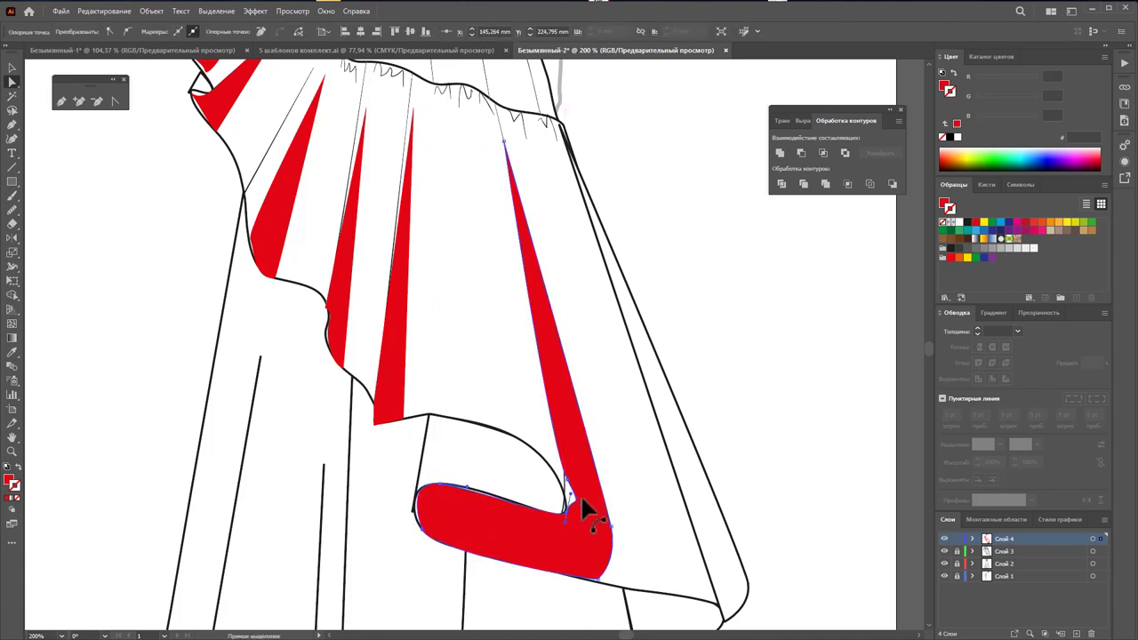
drag(582, 498, 578, 505)
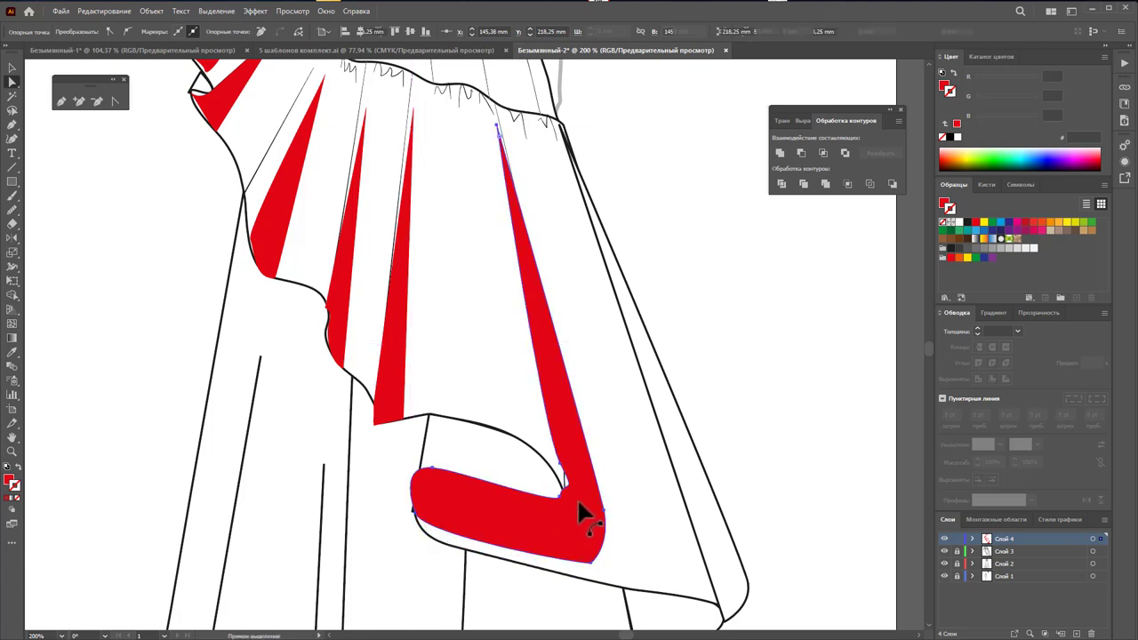
drag(579, 503, 548, 384)
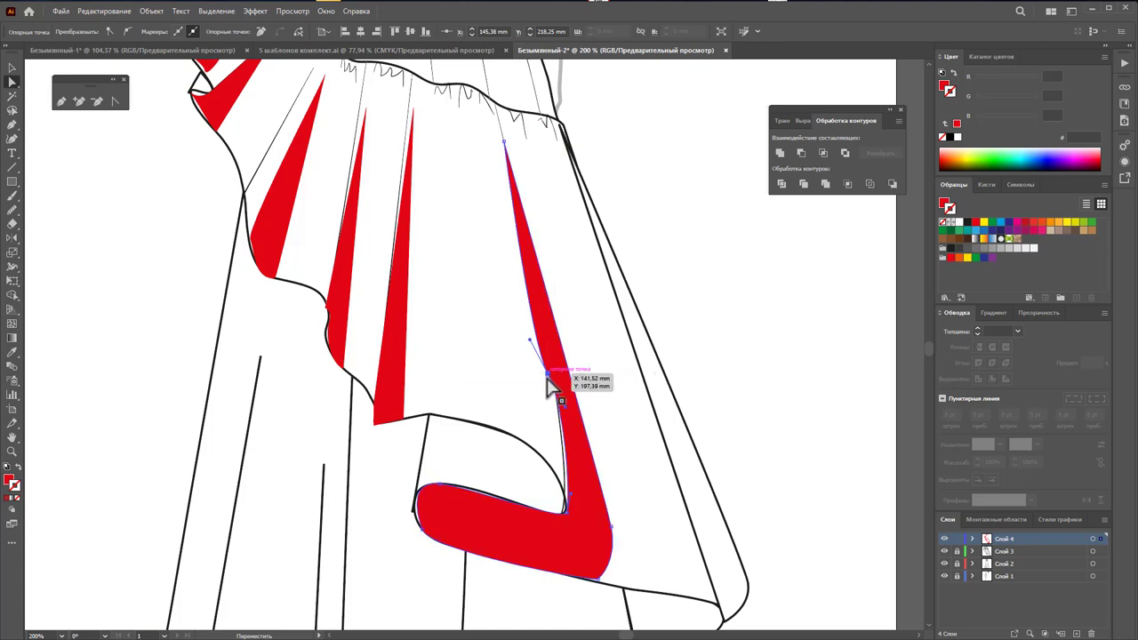
drag(569, 425, 562, 436)
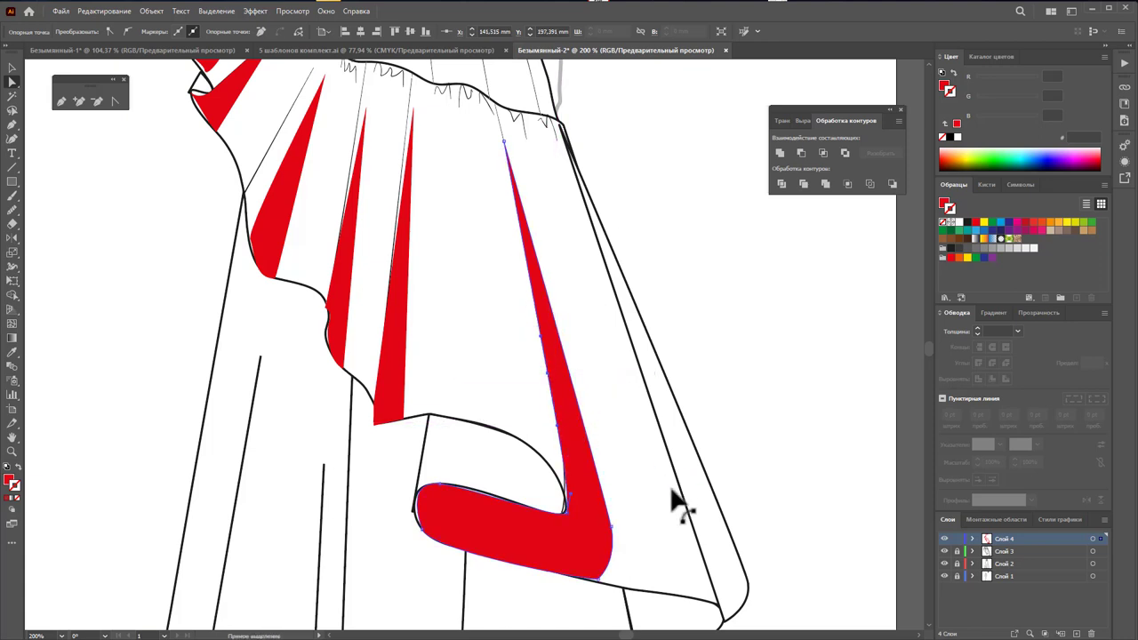
click(643, 501)
Step: Draw a small shading sliver along the hem
scroll(622, 452, down, 2)
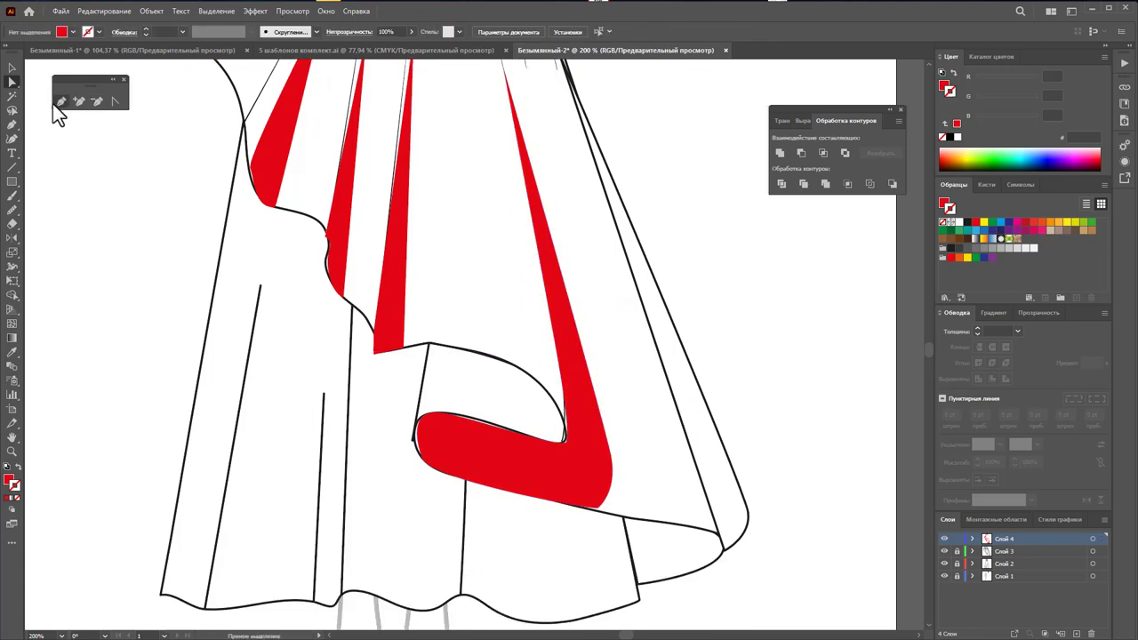
click(628, 530)
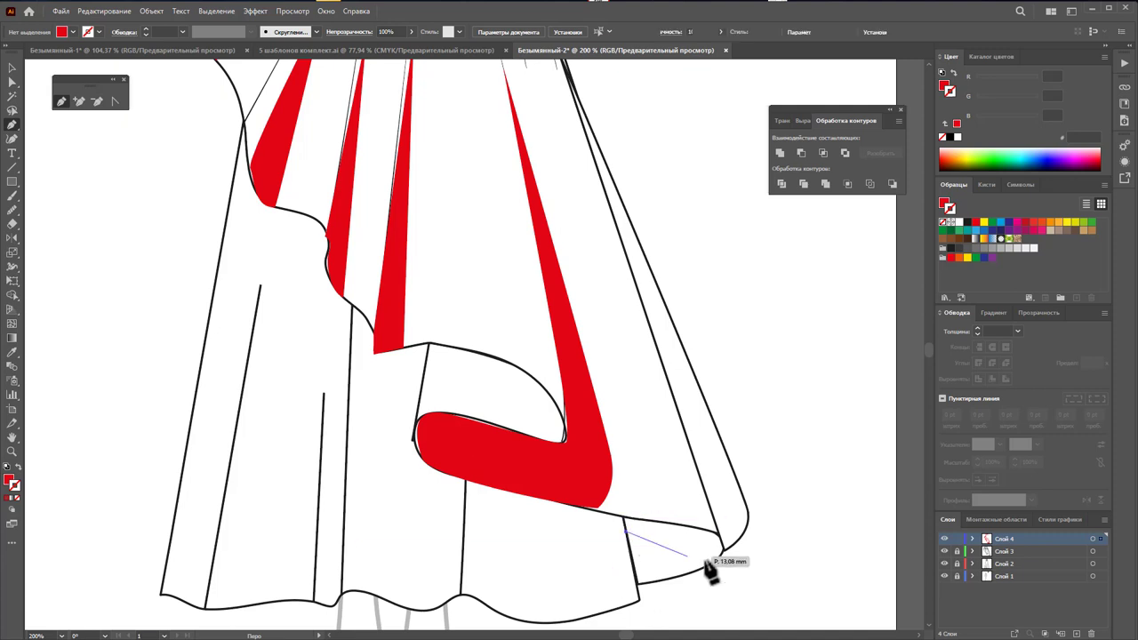
drag(706, 558, 733, 562)
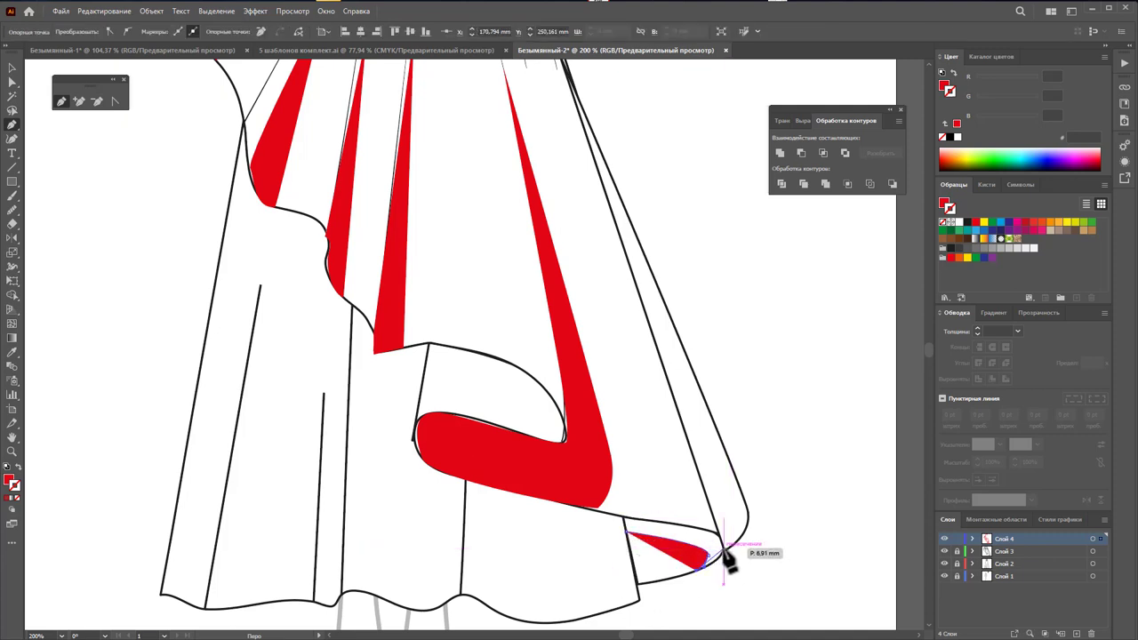
click(723, 543)
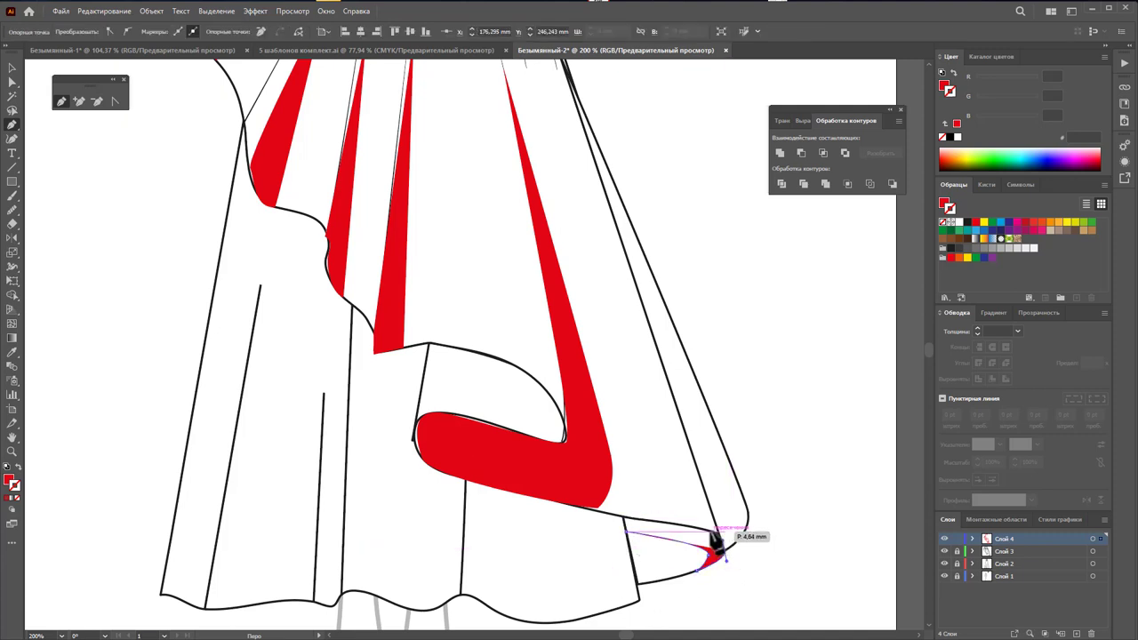
click(628, 532)
key(z)
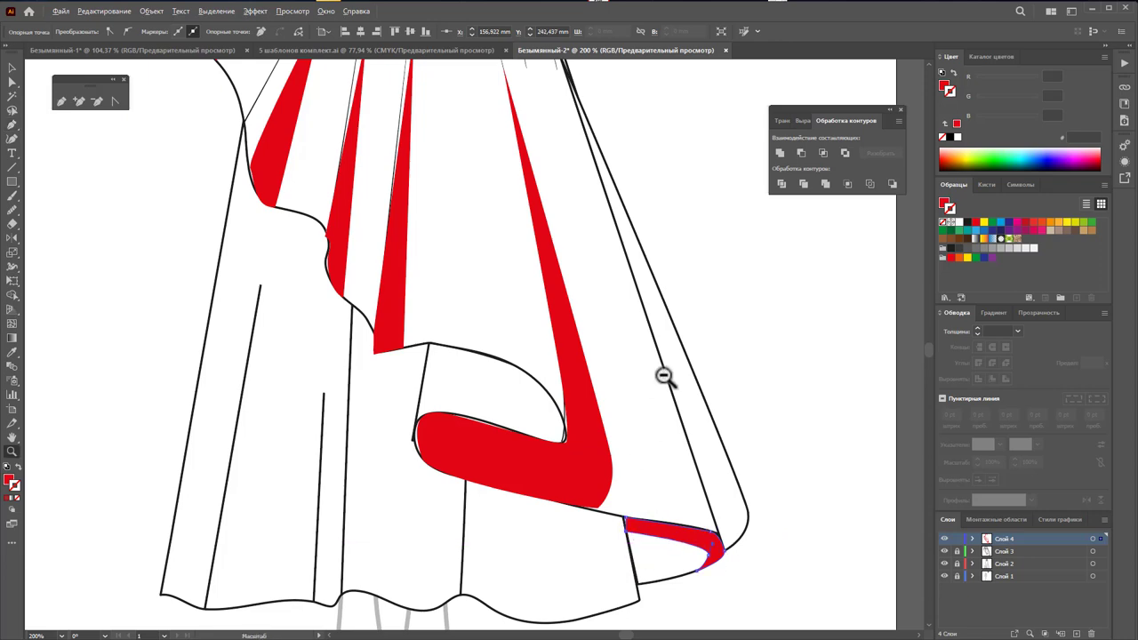
alt+click(666, 376)
alt+click(444, 361)
scroll(485, 347, up, 2)
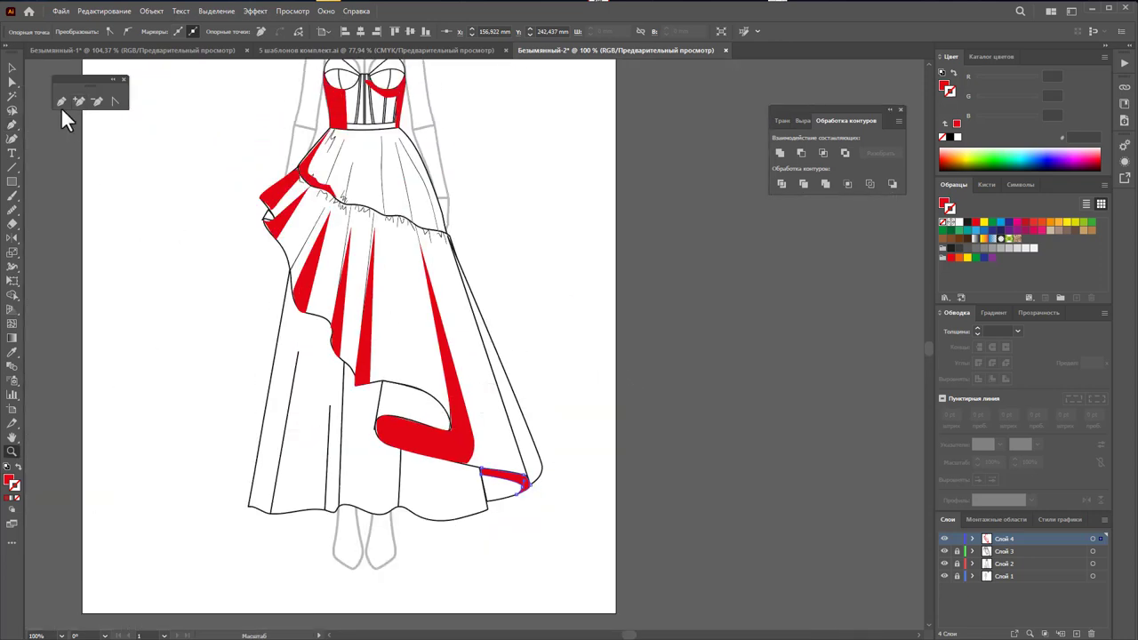
Step: Draw shading slivers along the skirt's right and left edges down to the hem
click(62, 100)
click(392, 127)
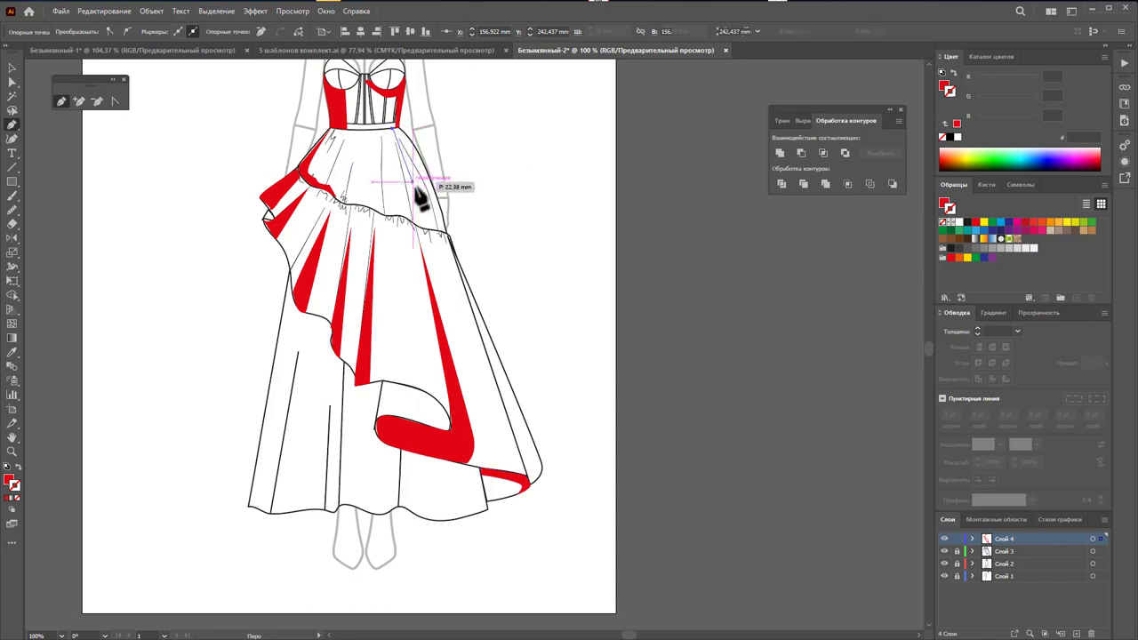
click(447, 233)
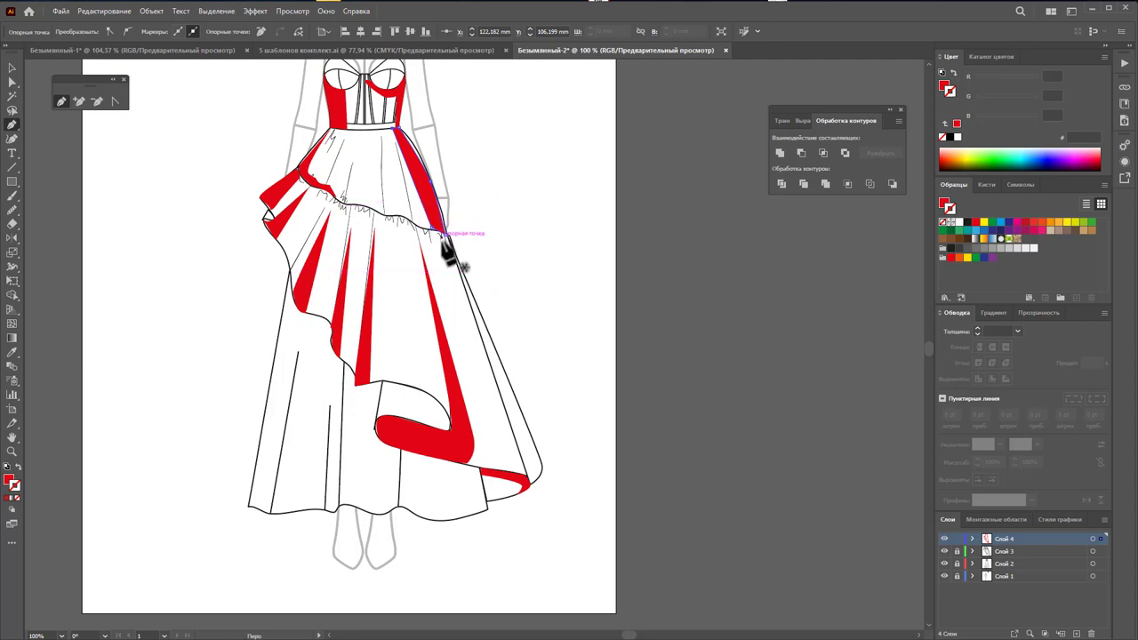
click(538, 472)
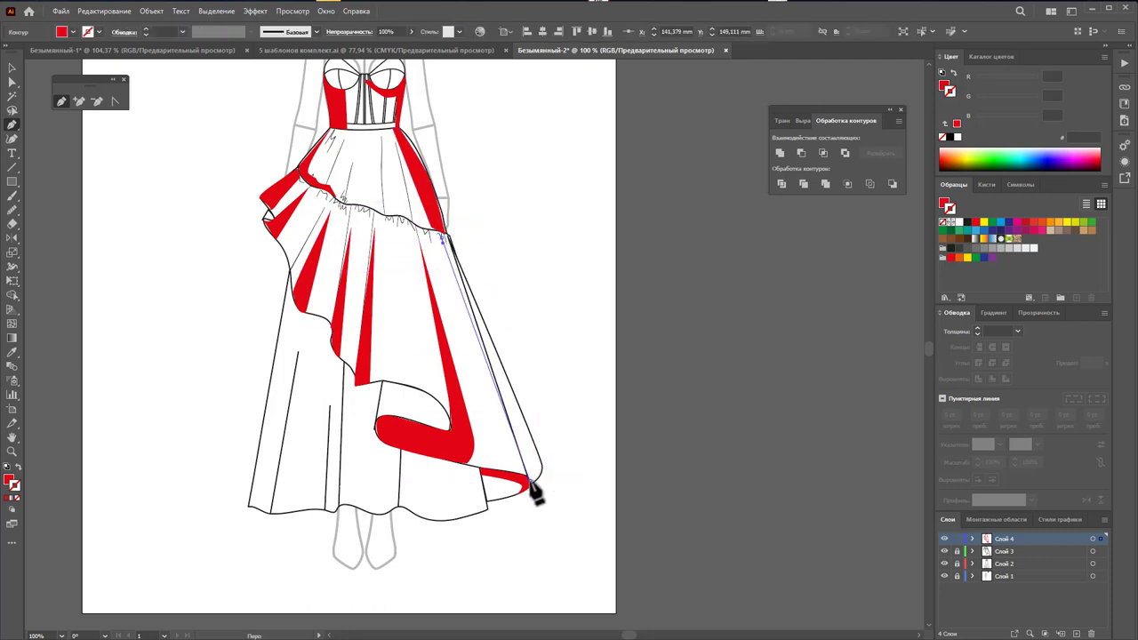
click(443, 236)
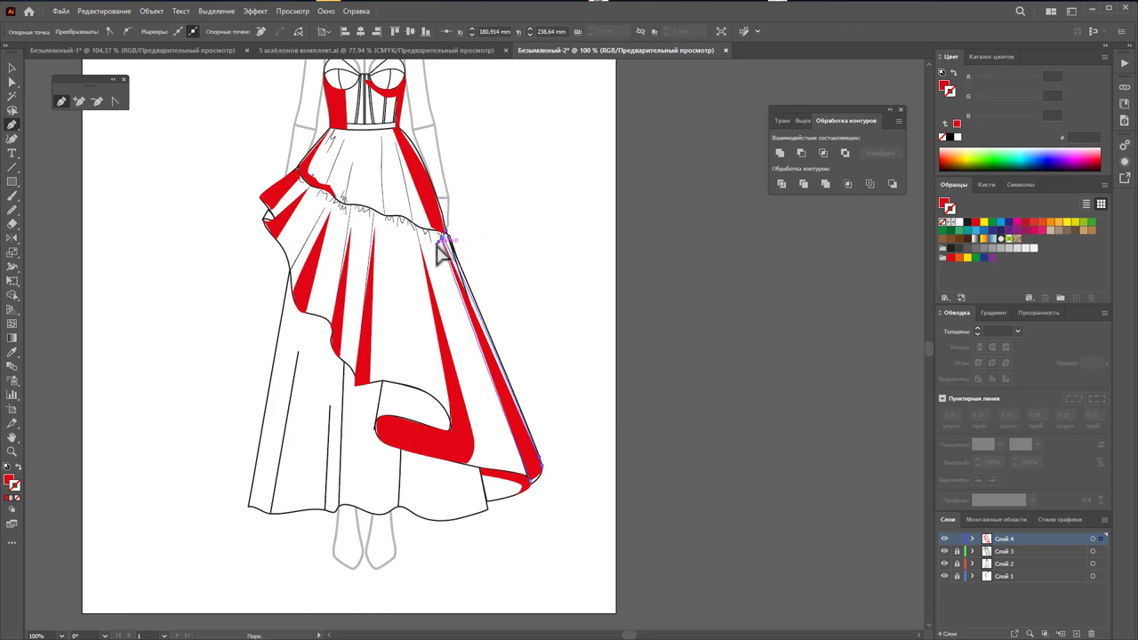
click(296, 313)
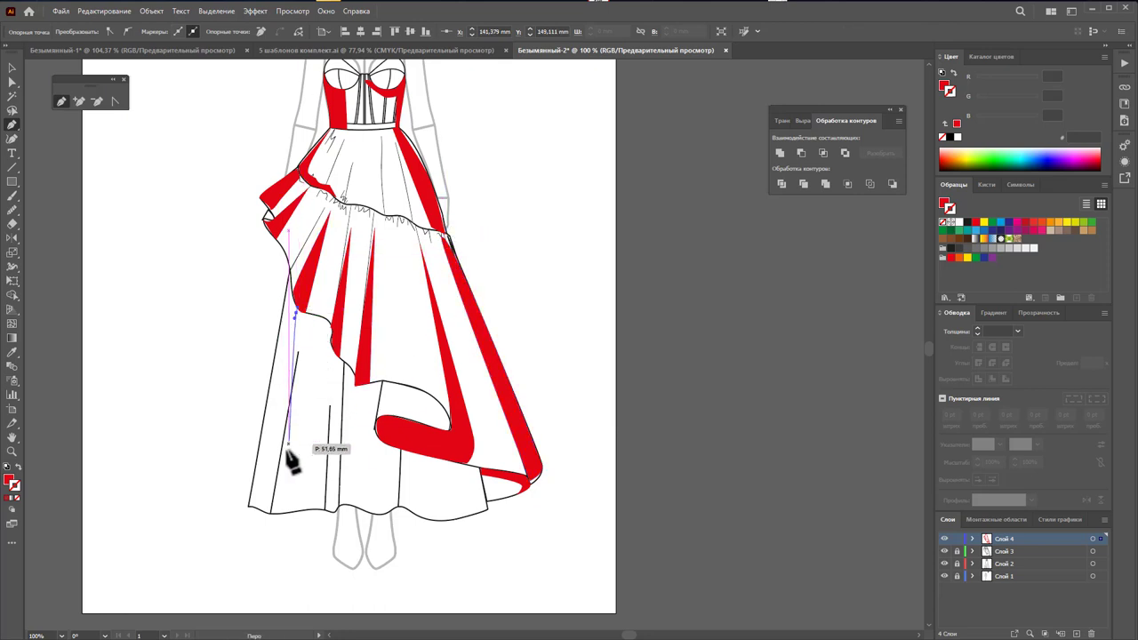
click(252, 507)
click(289, 277)
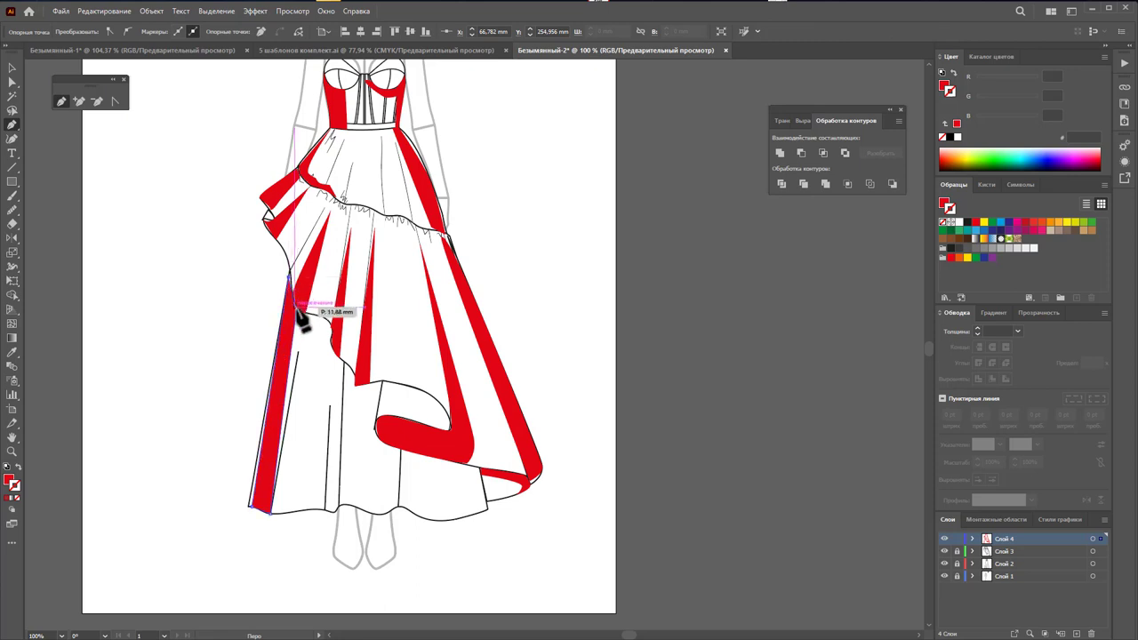
click(297, 314)
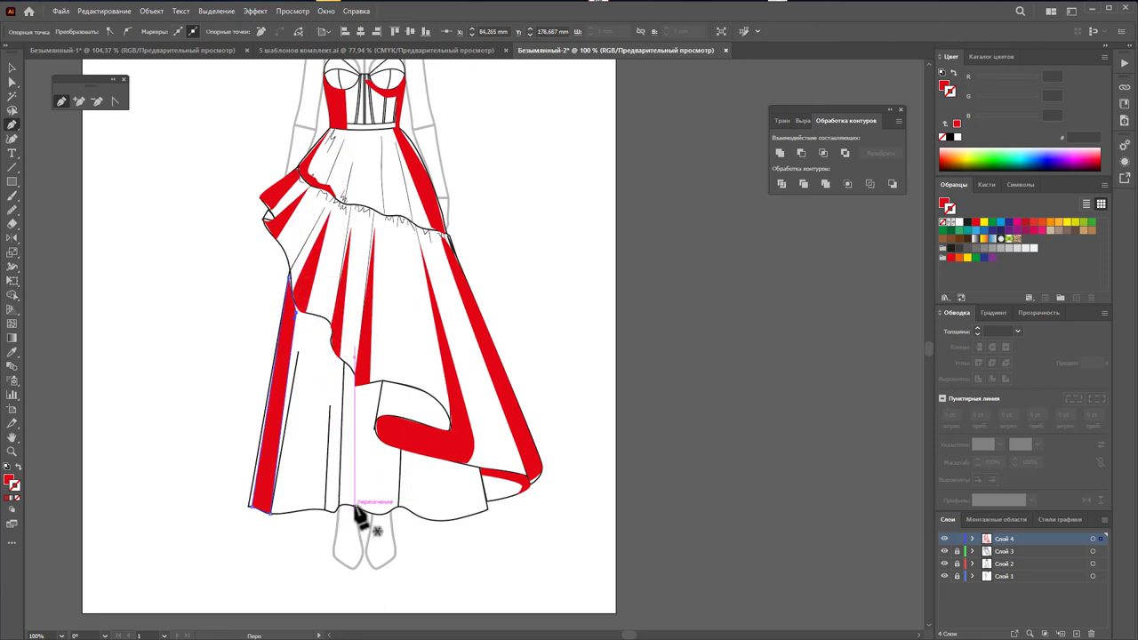
Step: Draw a shading sliver near the front seam down to the hem
click(349, 382)
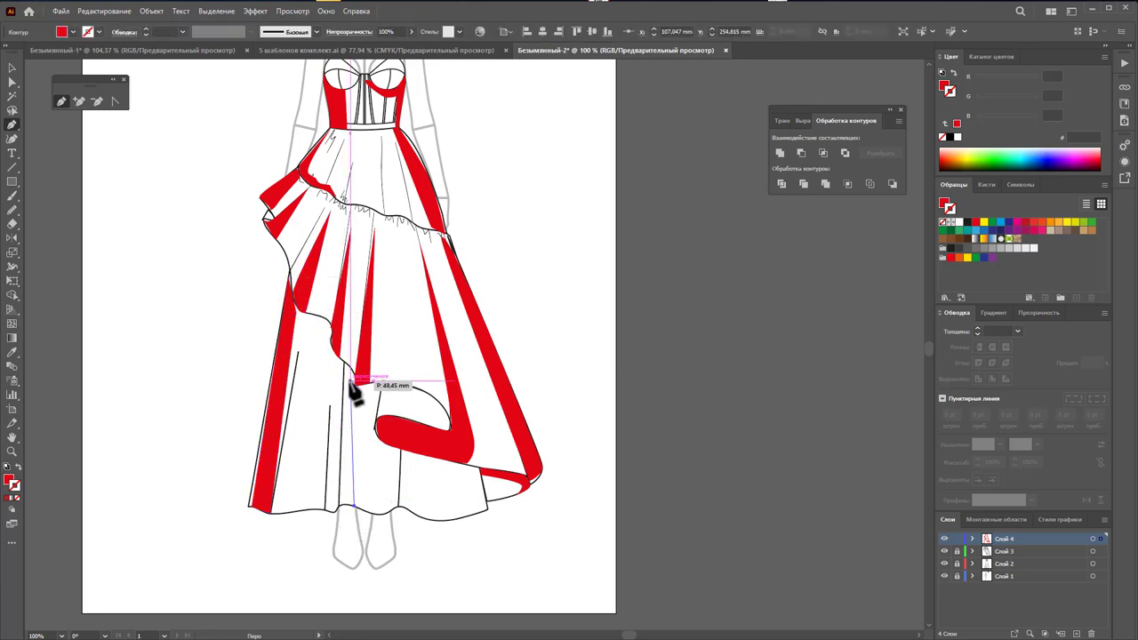
click(341, 507)
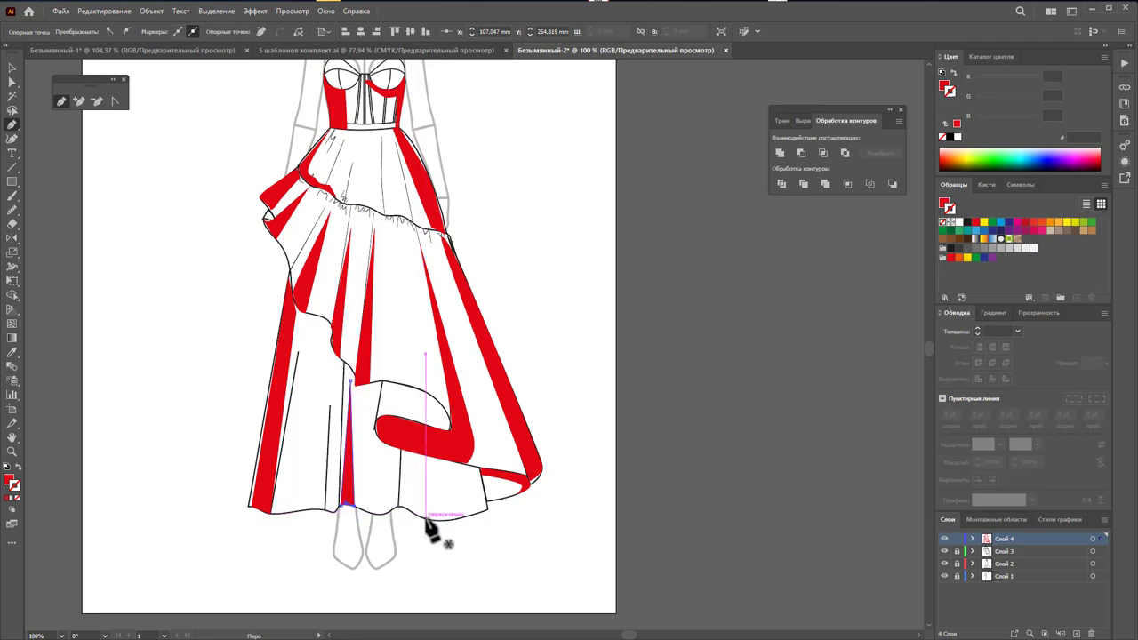
drag(425, 521, 424, 478)
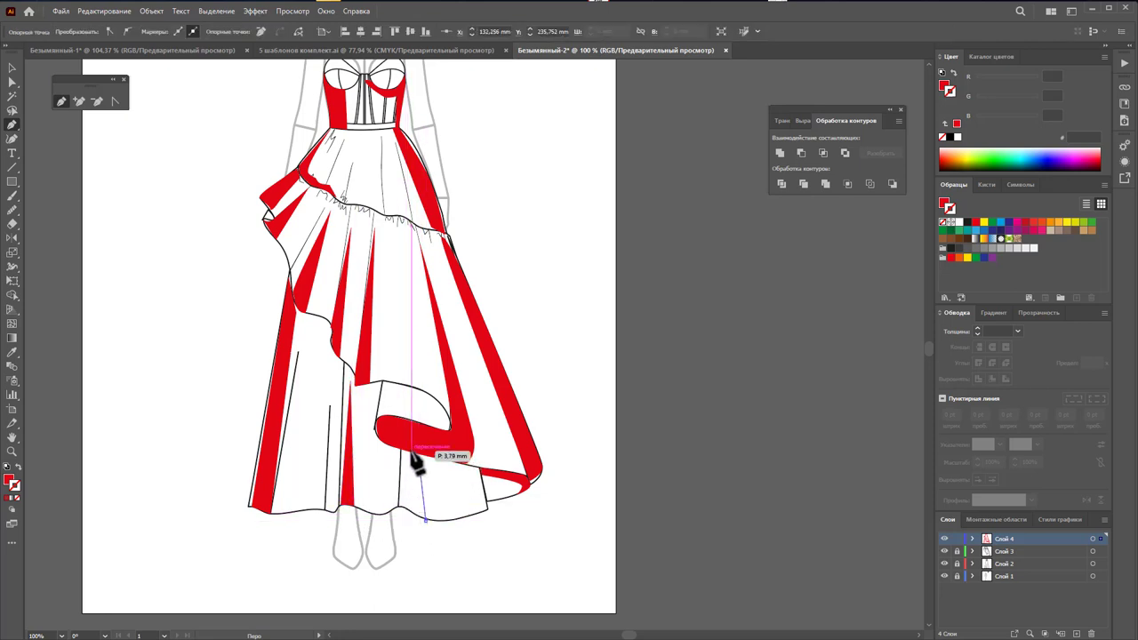
click(418, 458)
ctrl+click(417, 458)
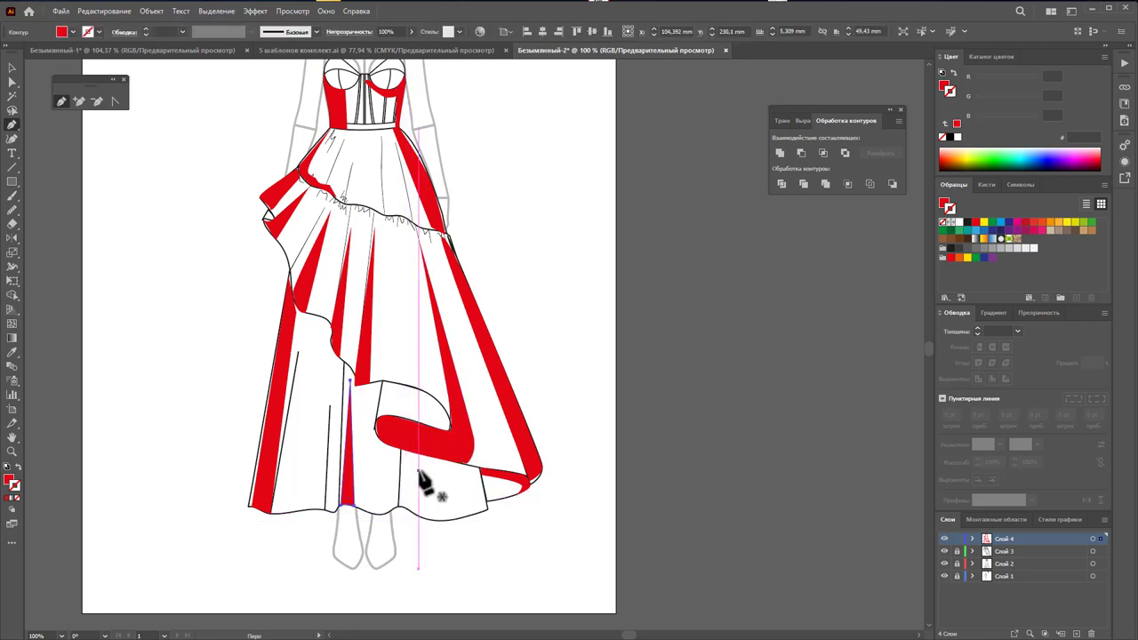
Step: Draw a broad shading block under the folded ruffle at the hem
click(398, 449)
click(481, 467)
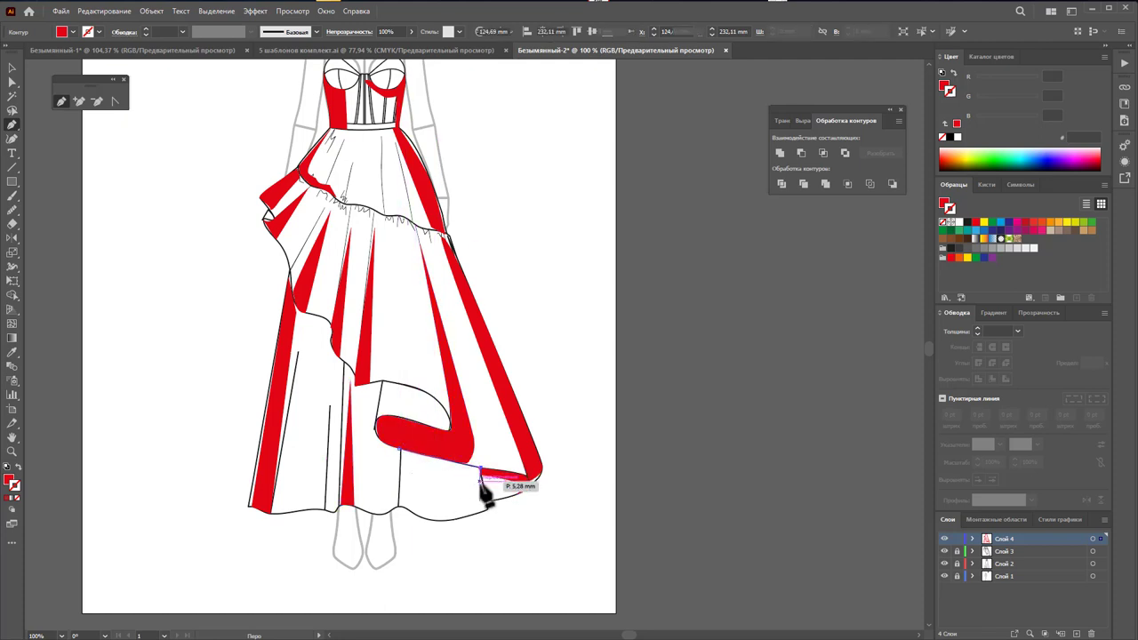
click(488, 514)
click(440, 524)
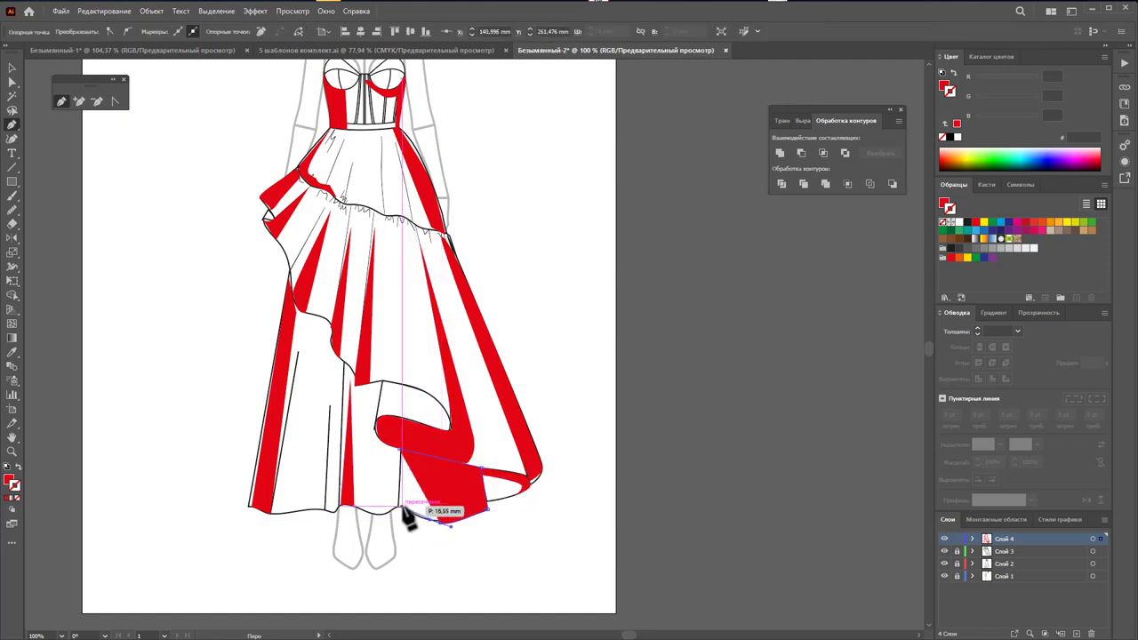
click(400, 506)
click(398, 449)
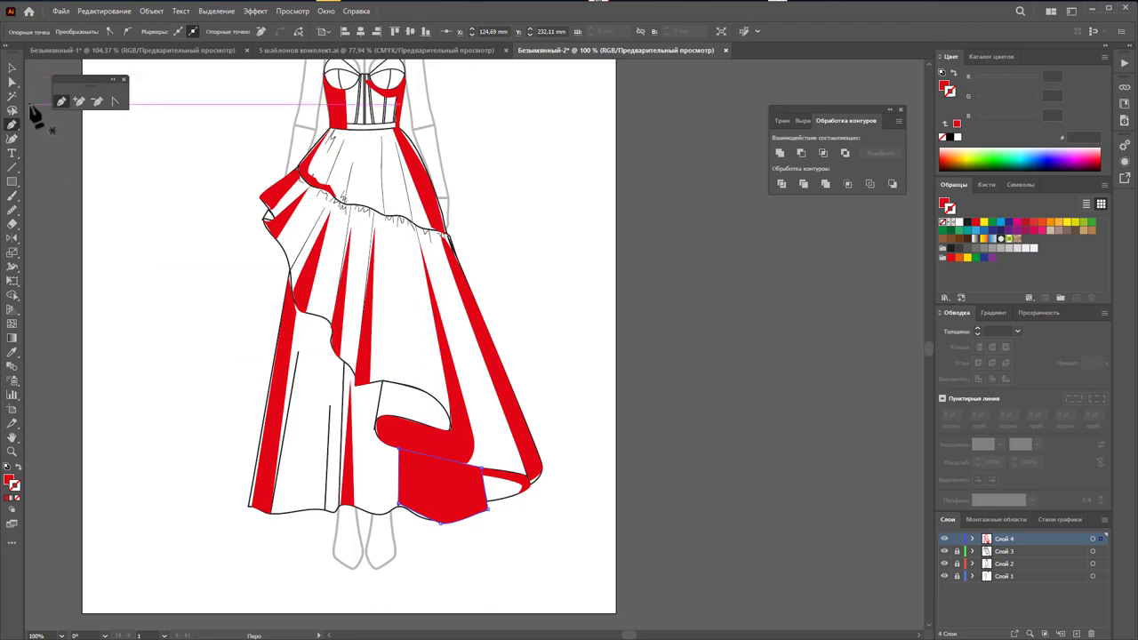
click(318, 325)
Step: Select the red shading shapes and lower their opacity to 20%
scroll(531, 356, up, 3)
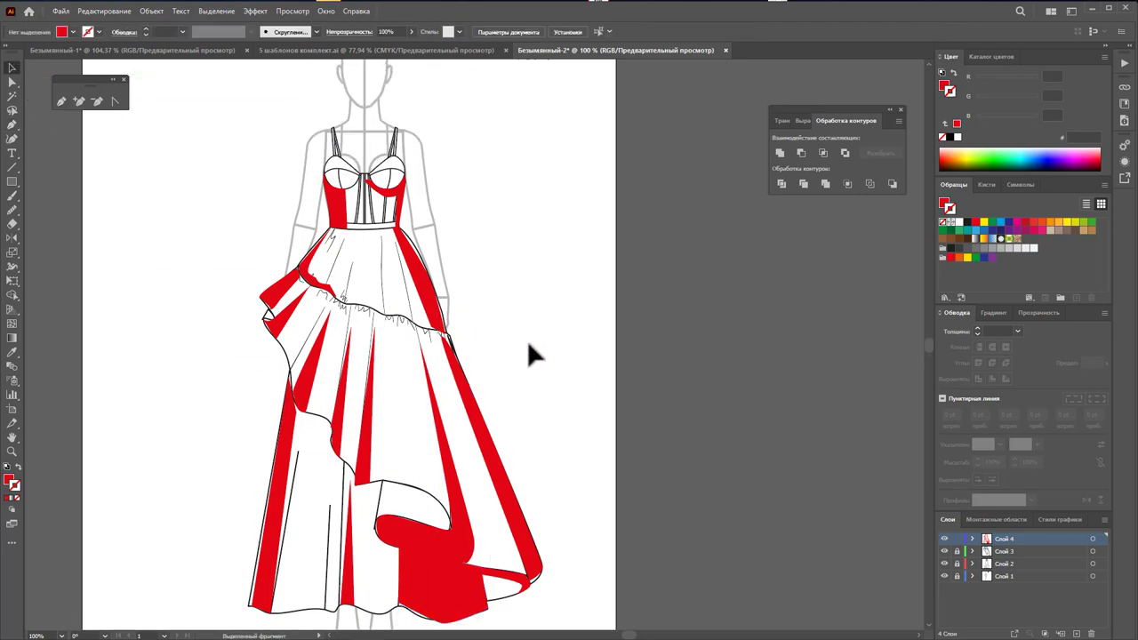
key(ctrl+0)
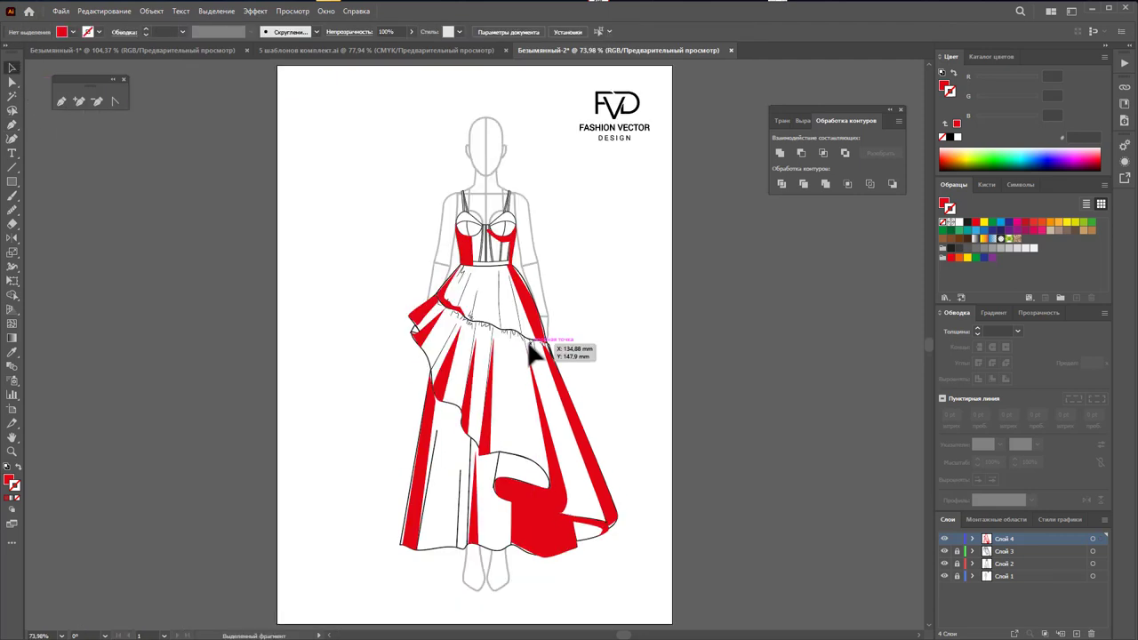
drag(464, 375, 558, 558)
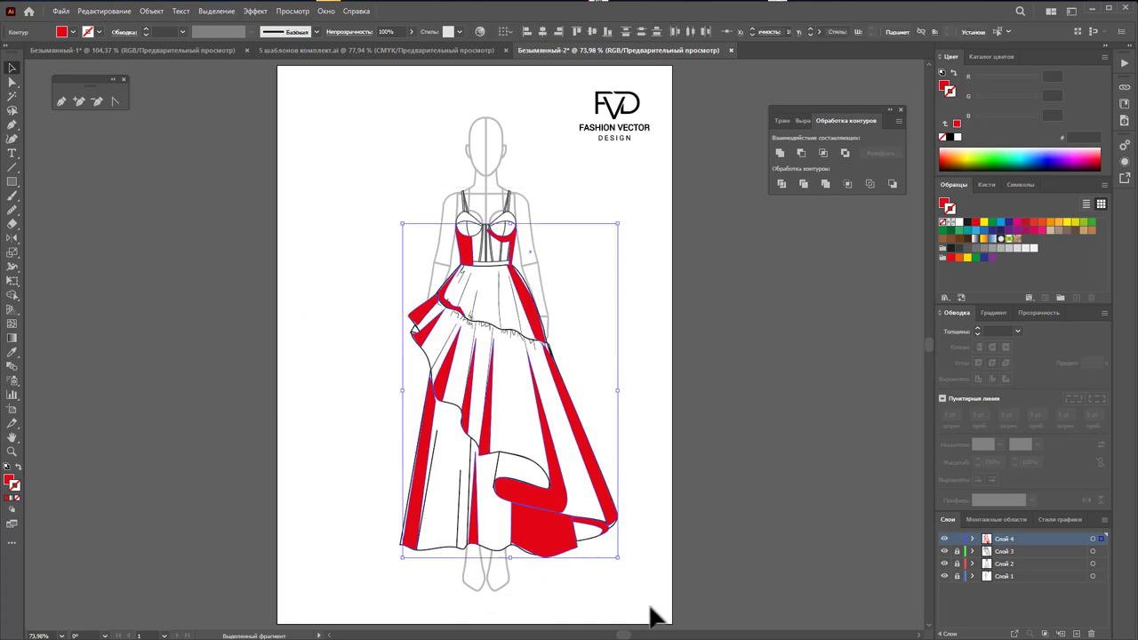
click(410, 33)
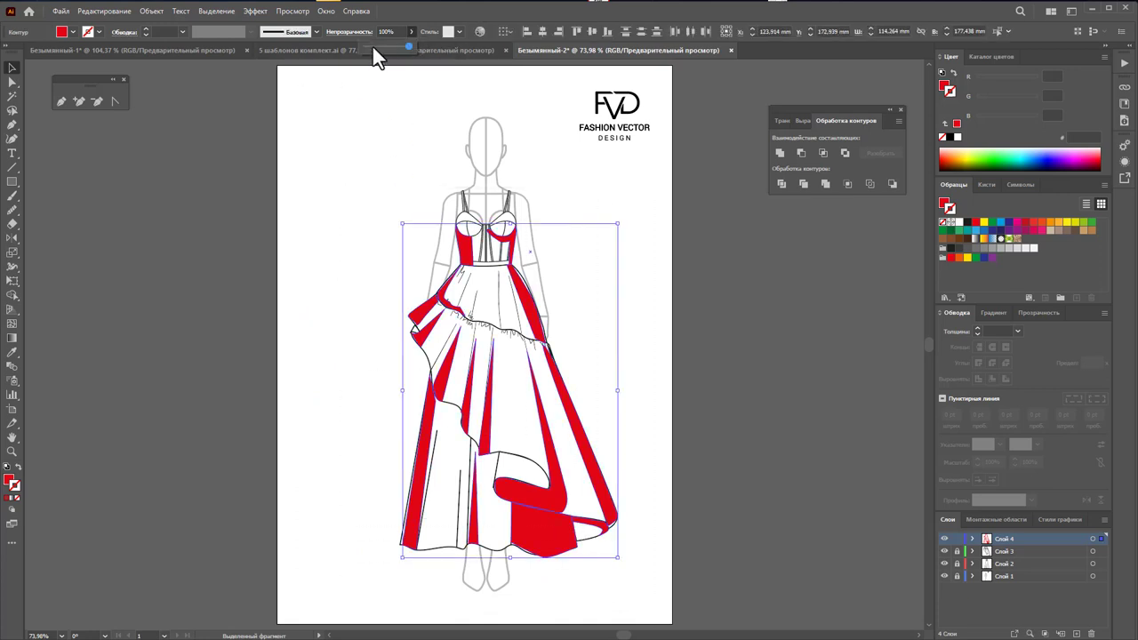
drag(373, 46, 375, 45)
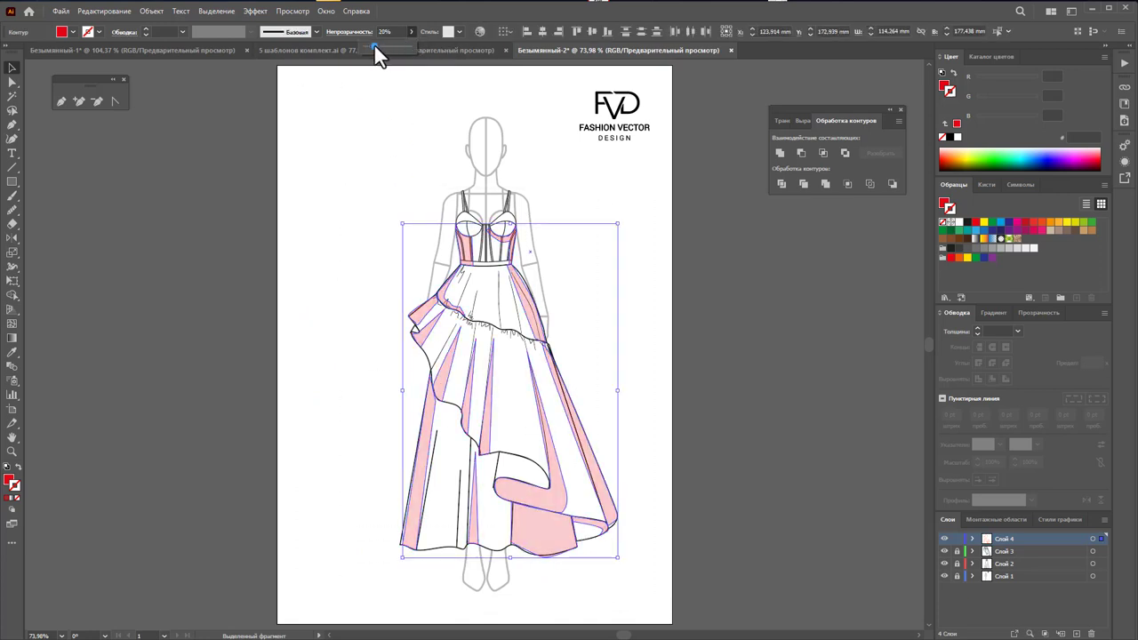
Step: Apply a 7.946 px Gaussian Blur to the shading shapes
click(164, 10)
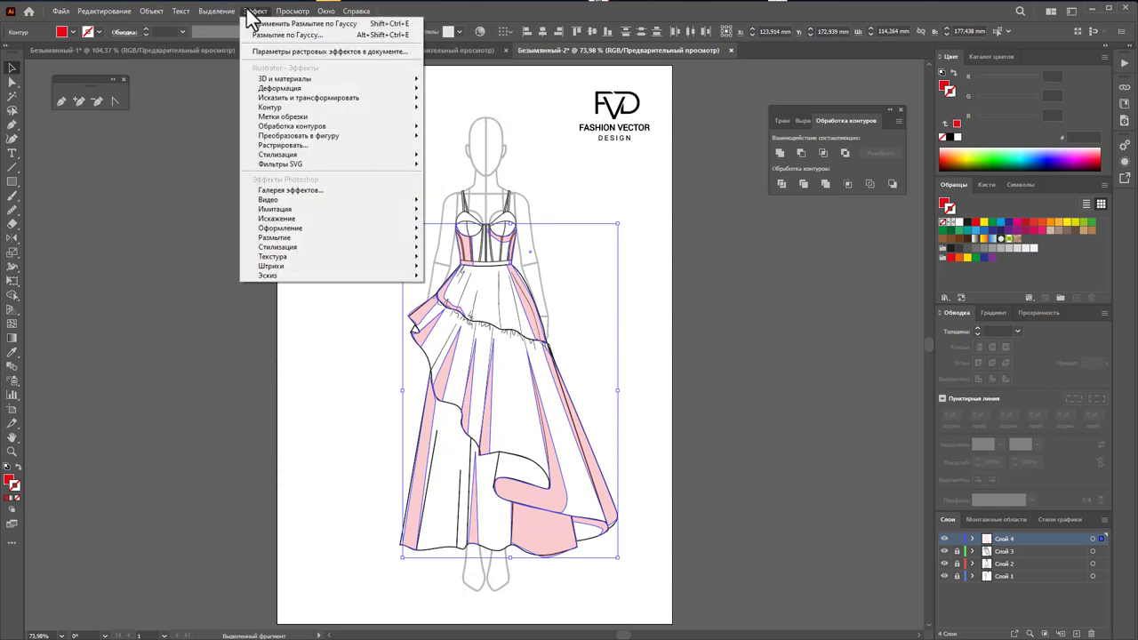
mouse_move(329, 237)
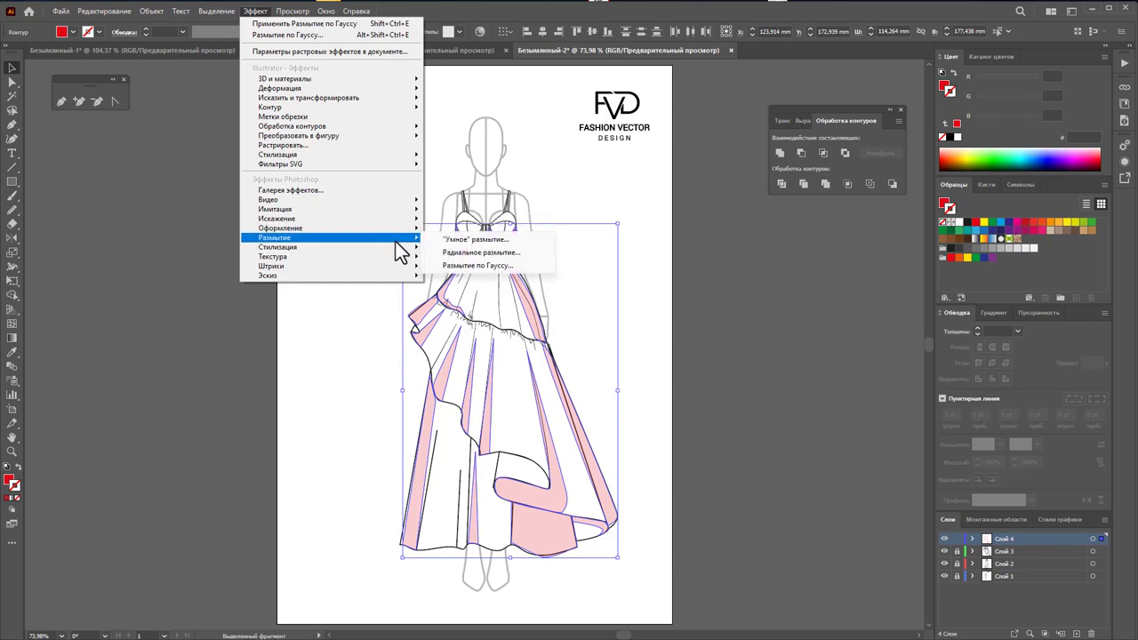
click(477, 265)
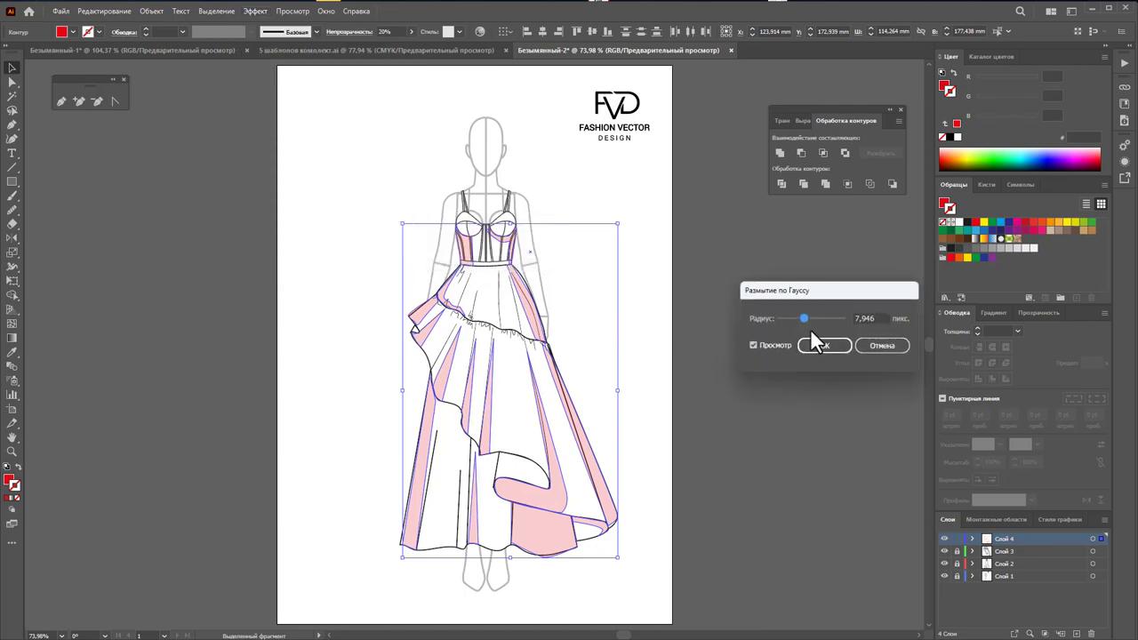
click(824, 347)
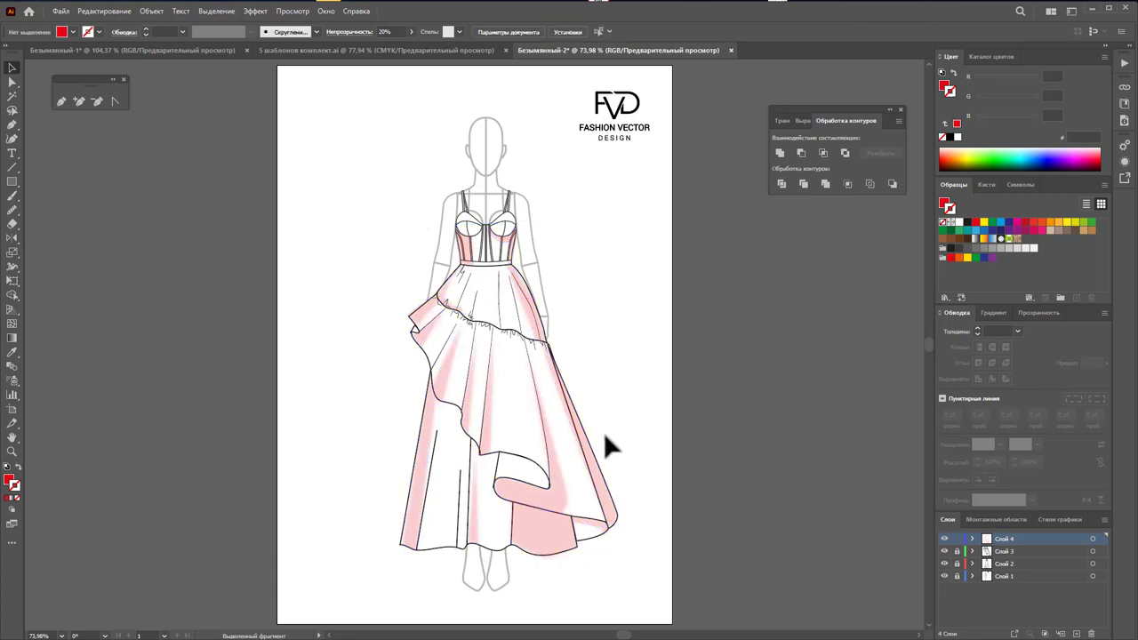
click(511, 436)
Step: Group the shading shapes, recolour them grey with no stroke, and select the whole gown
right_click(553, 539)
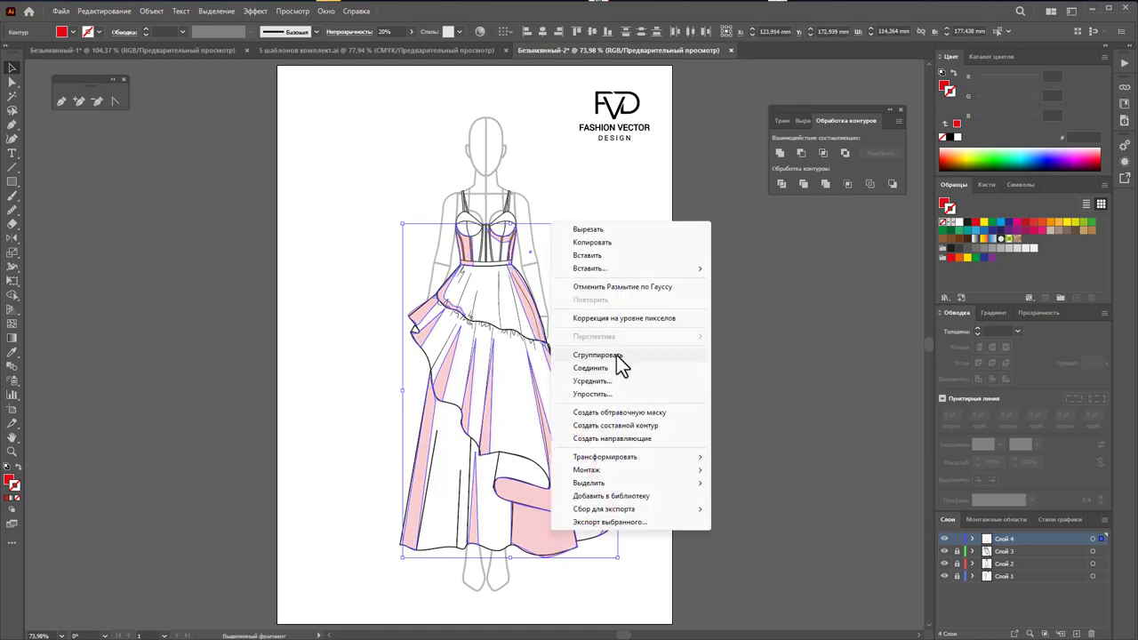
click(616, 358)
click(966, 222)
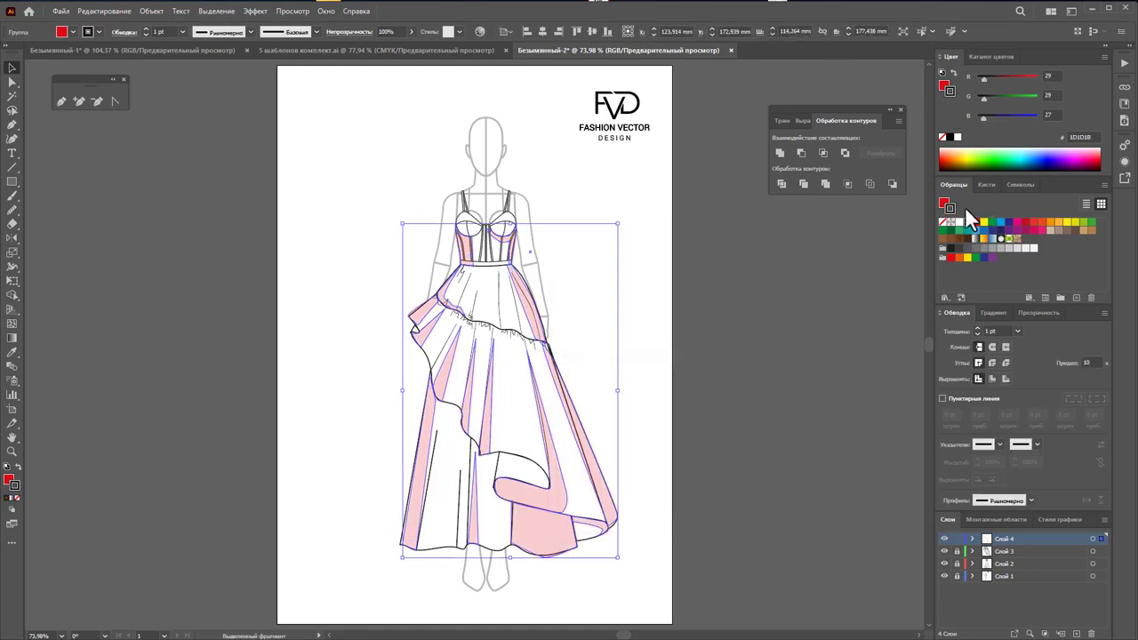
click(18, 499)
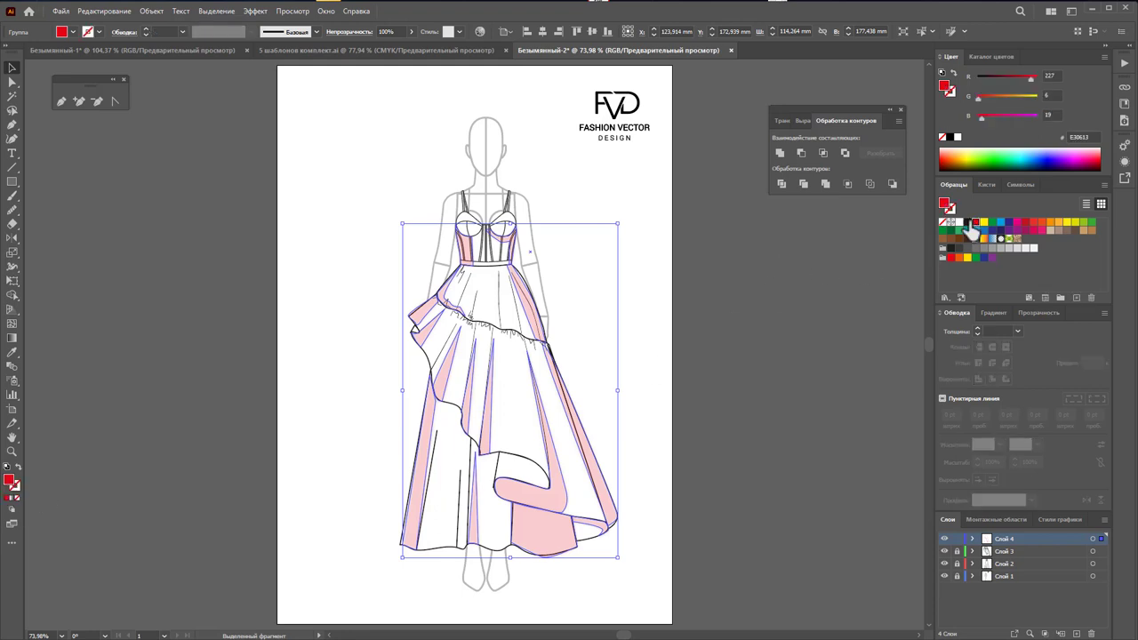
click(788, 328)
key(z)
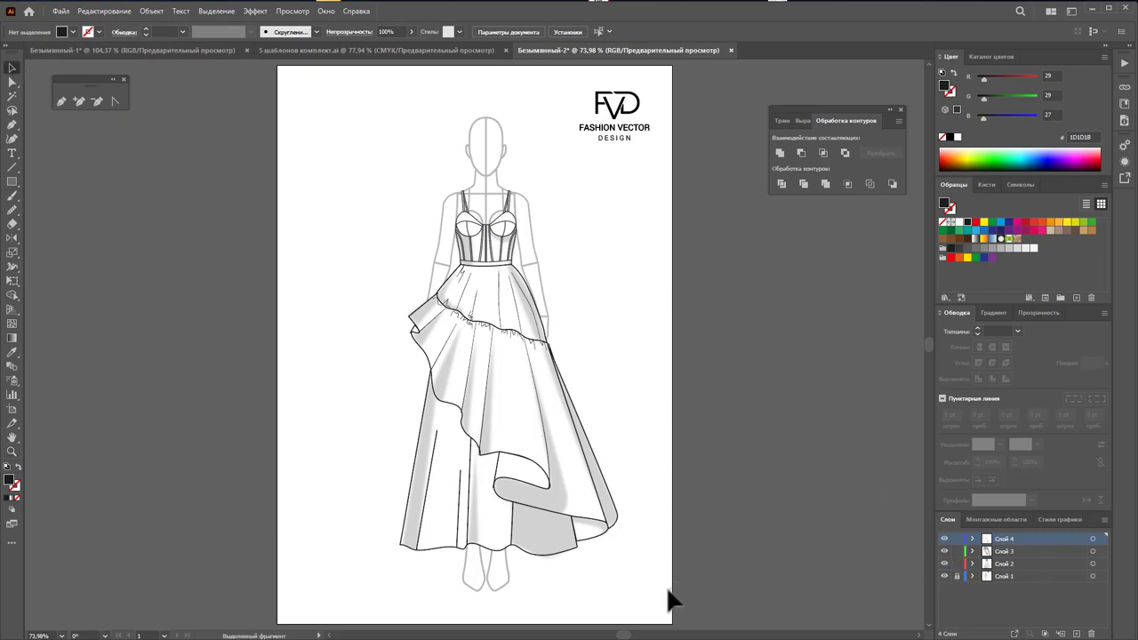
drag(672, 602, 320, 217)
Step: Group the selected gown artwork into one object
right_click(509, 304)
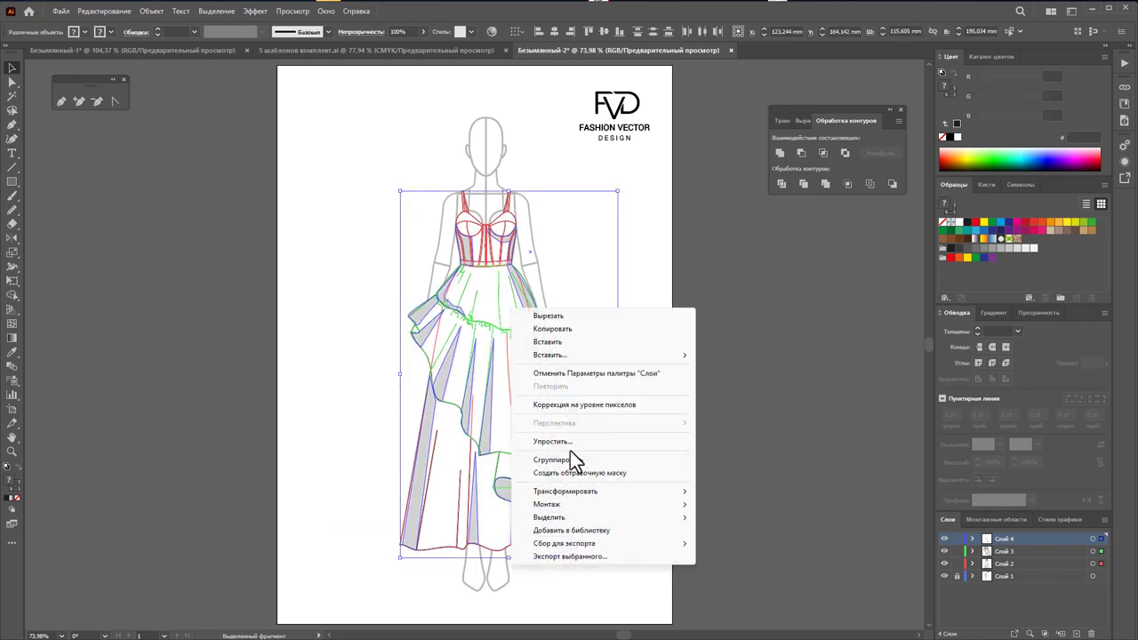
click(572, 454)
click(627, 412)
alt+click(533, 331)
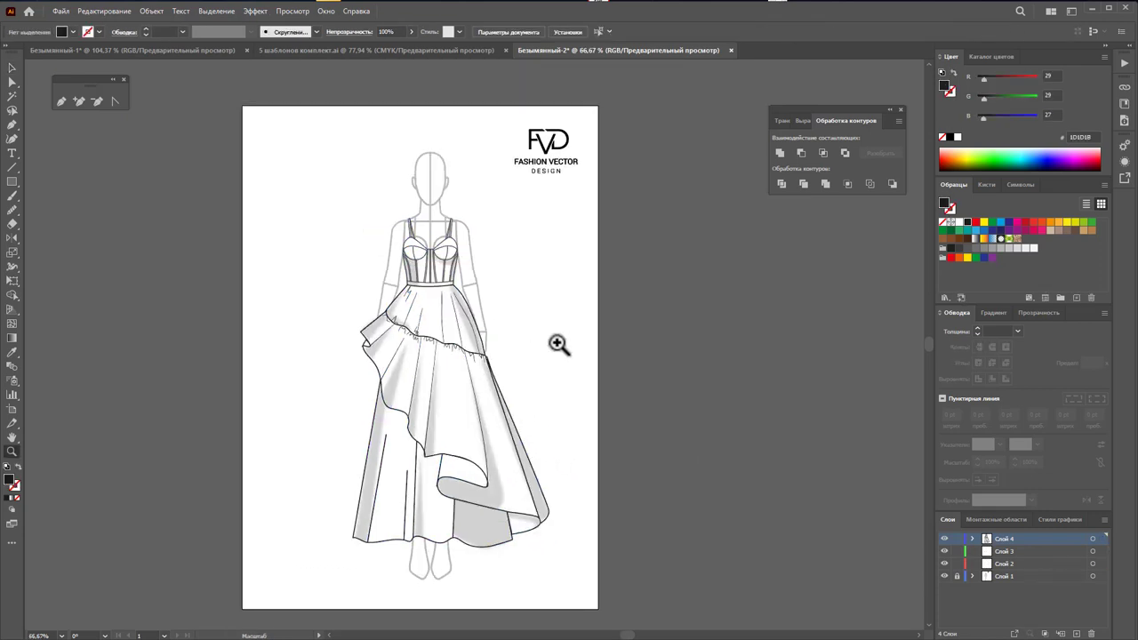
Step: Widen the artboard to landscape and move the FVD logo to its top-left corner
click(12, 408)
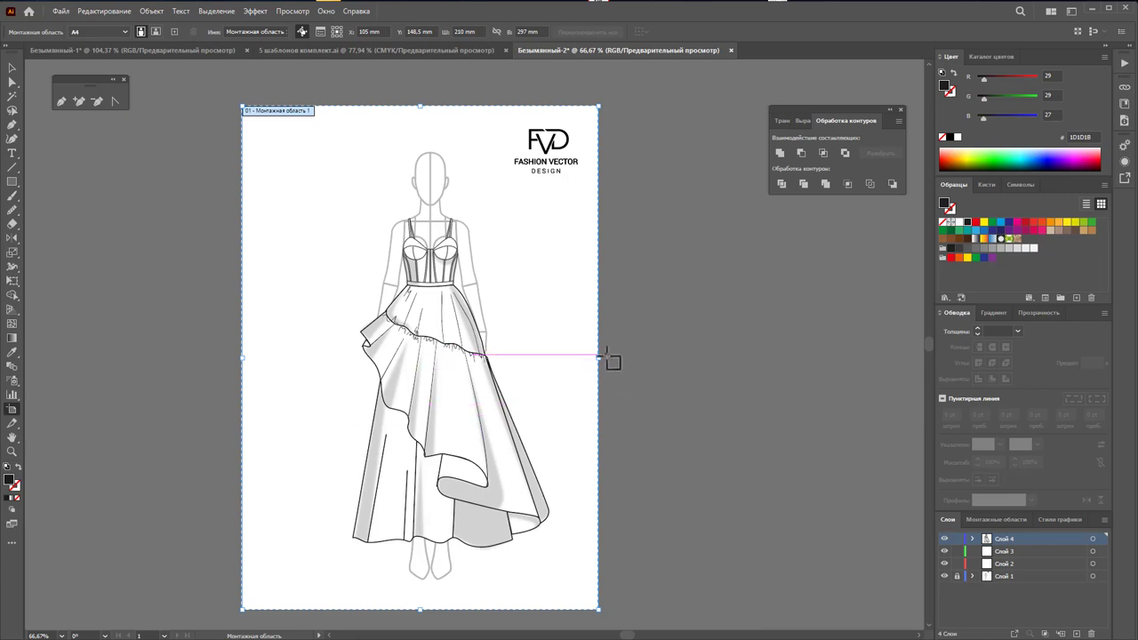
drag(597, 360, 894, 364)
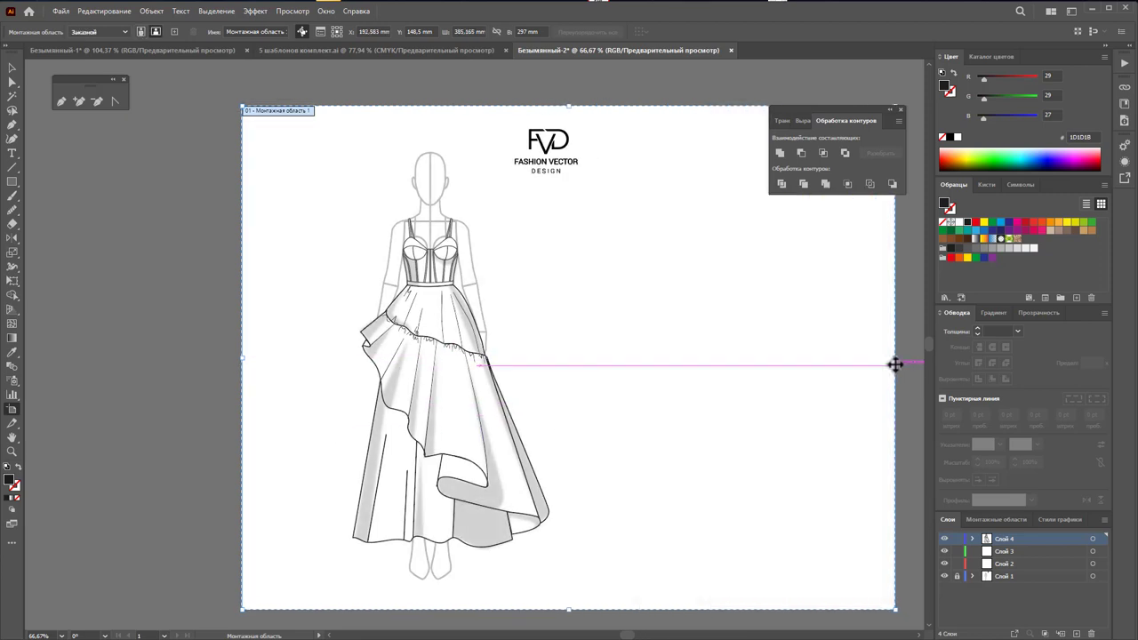
key(Escape)
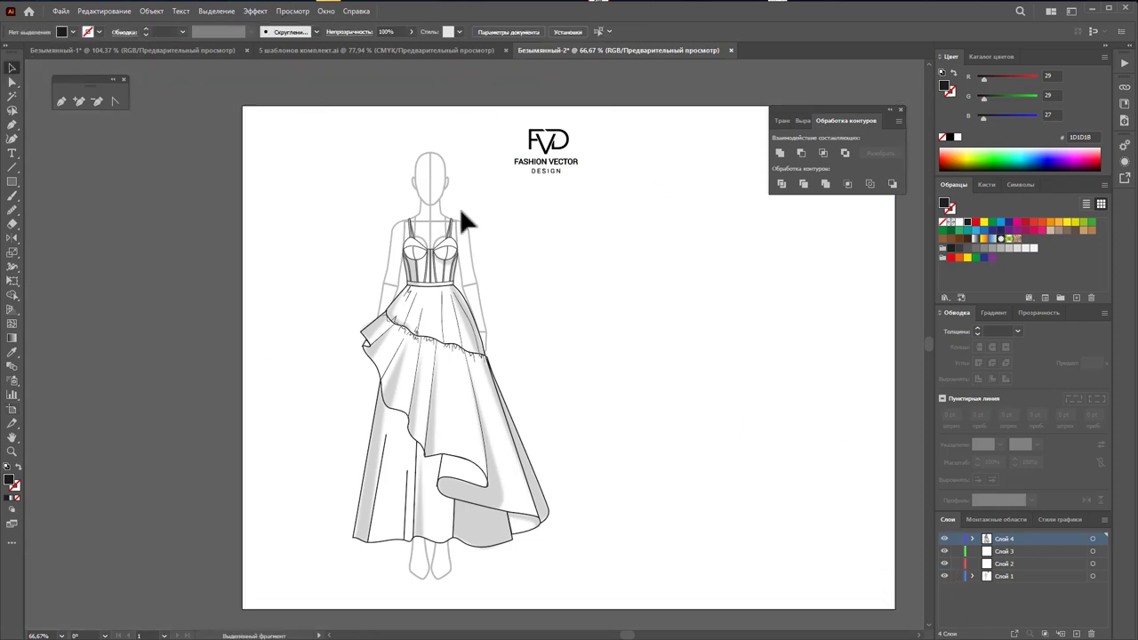
drag(536, 149, 307, 142)
click(585, 510)
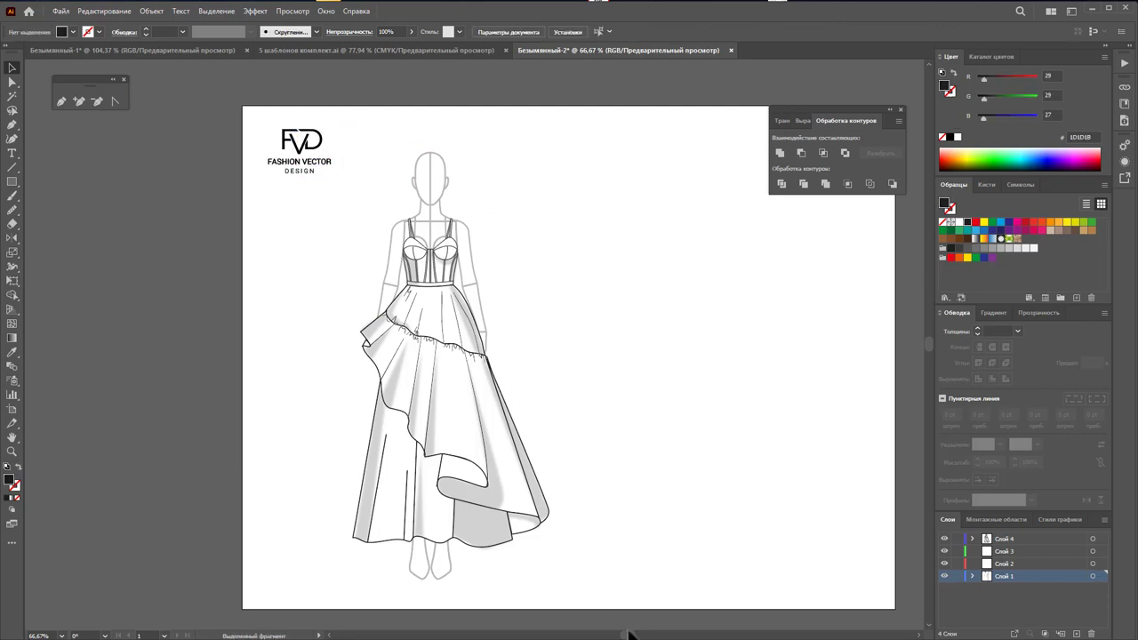
drag(627, 634, 628, 636)
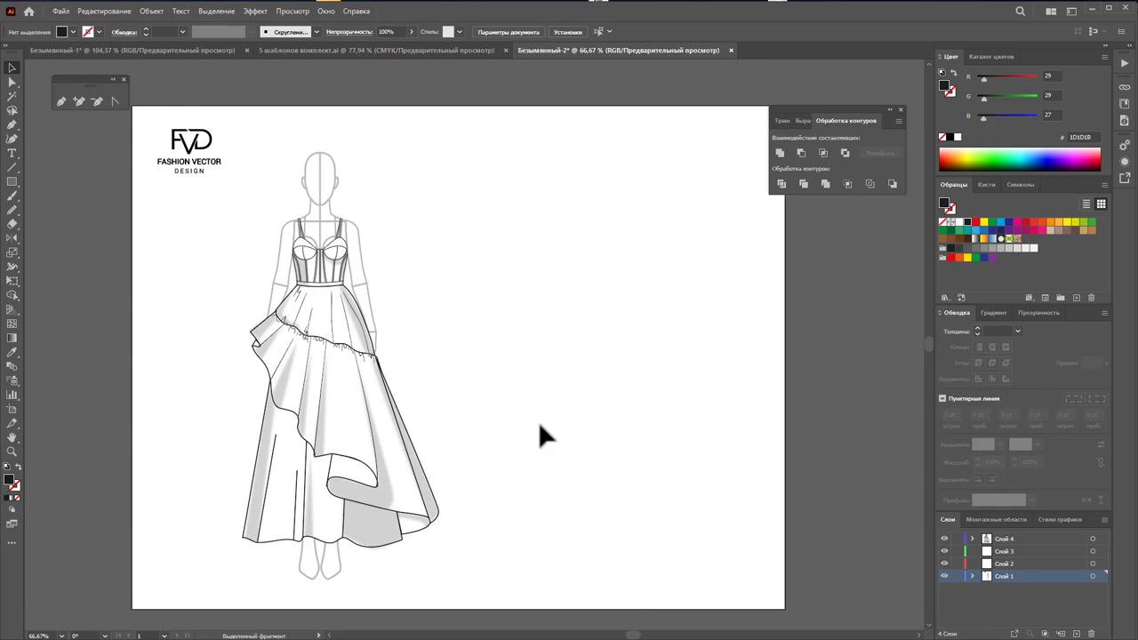
Step: Lock Слой 1 and Alt-drag the gown into two copies in a row to the right
click(1003, 539)
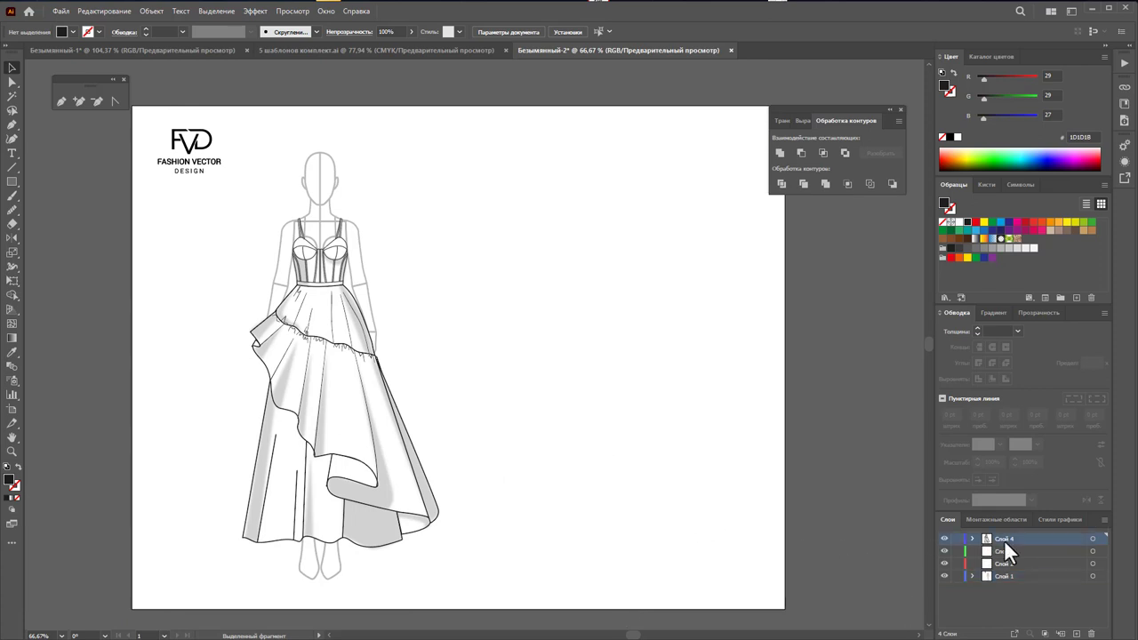
drag(491, 560, 216, 183)
mouse_move(327, 355)
mouse_down()
mouse_move(283, 358)
mouse_move(442, 392)
mouse_move(455, 411)
mouse_move(494, 410)
mouse_up()
click(957, 576)
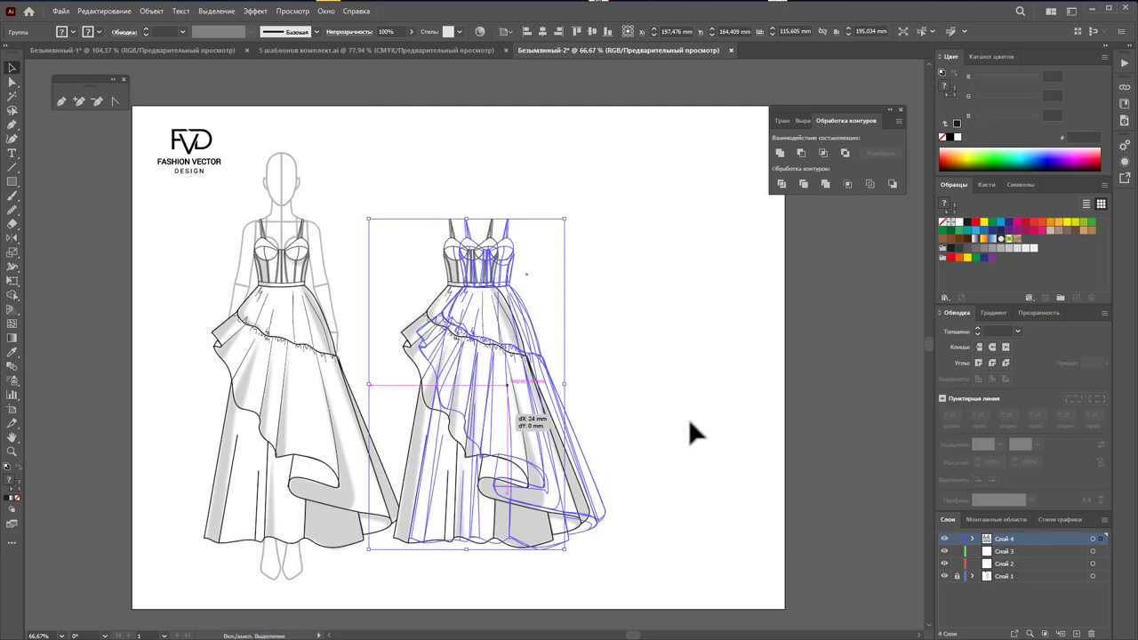
click(668, 413)
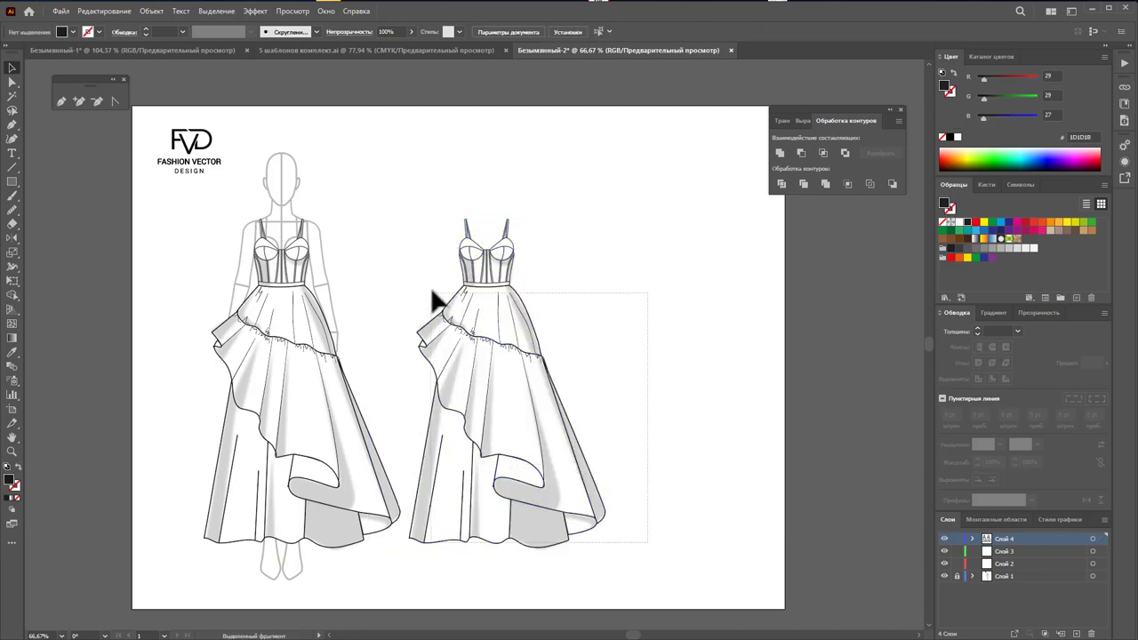
drag(433, 293, 407, 208)
mouse_move(501, 433)
mouse_down()
mouse_move(720, 444)
mouse_move(706, 409)
mouse_up()
click(594, 611)
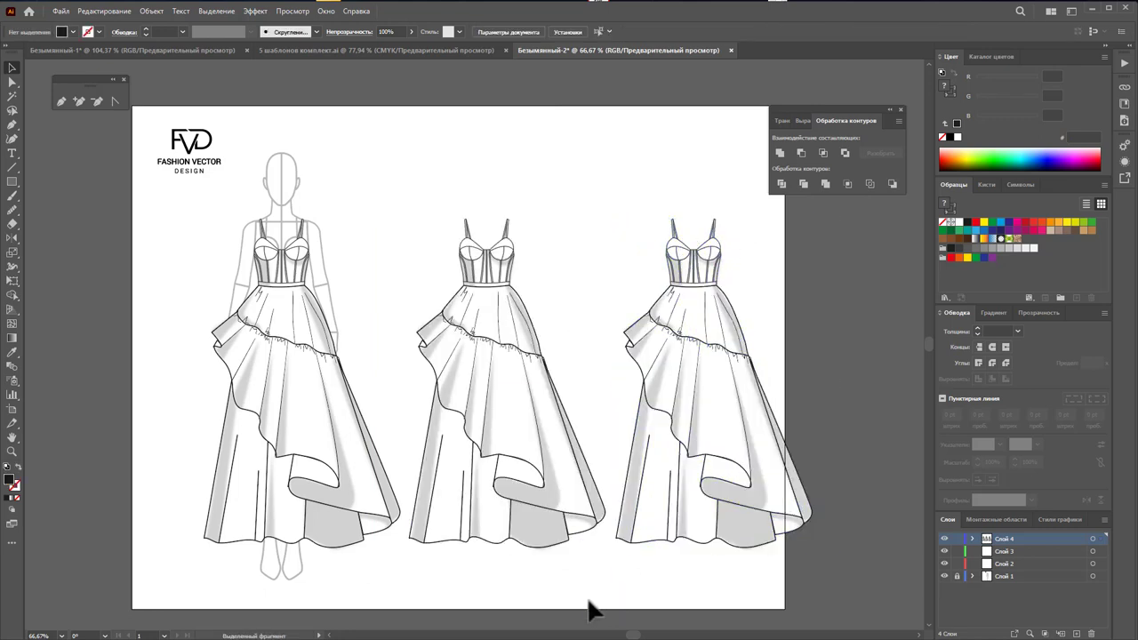
Step: Widen the artboard so all three gowns fit
click(13, 411)
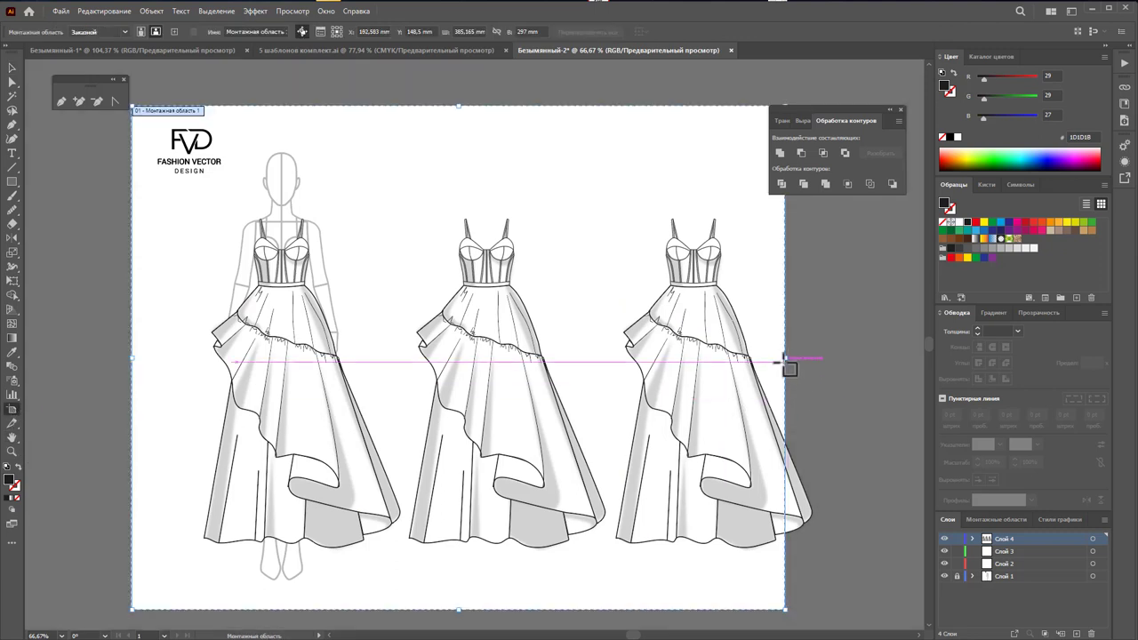
drag(786, 364, 840, 371)
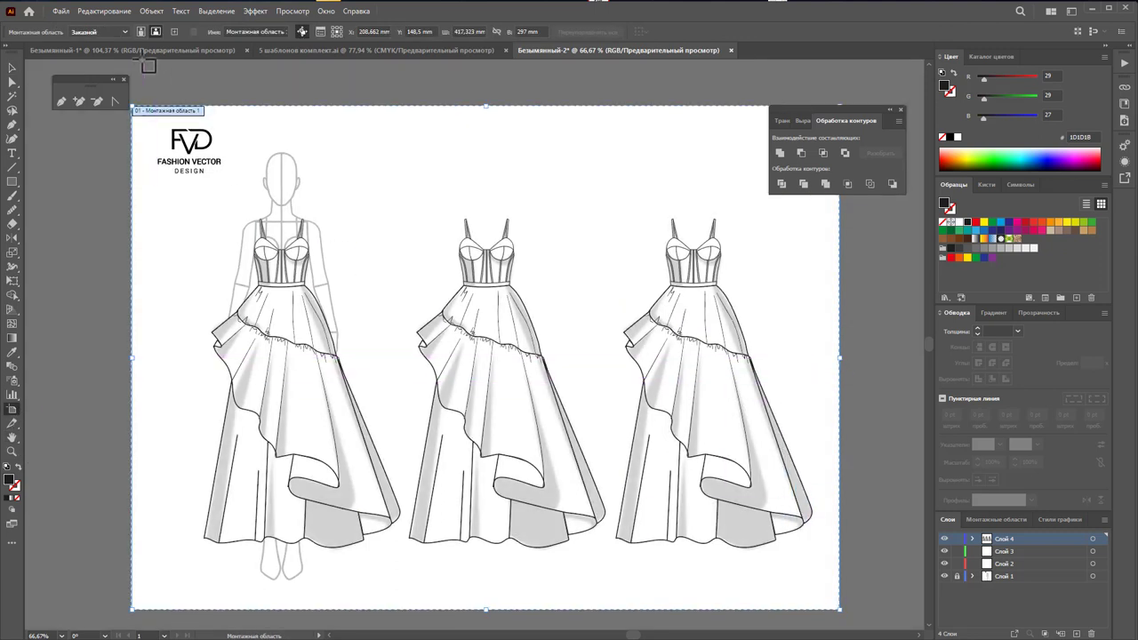
click(12, 69)
Step: Isolate the third gown and Magic Wand-select its white-filled areas
click(722, 389)
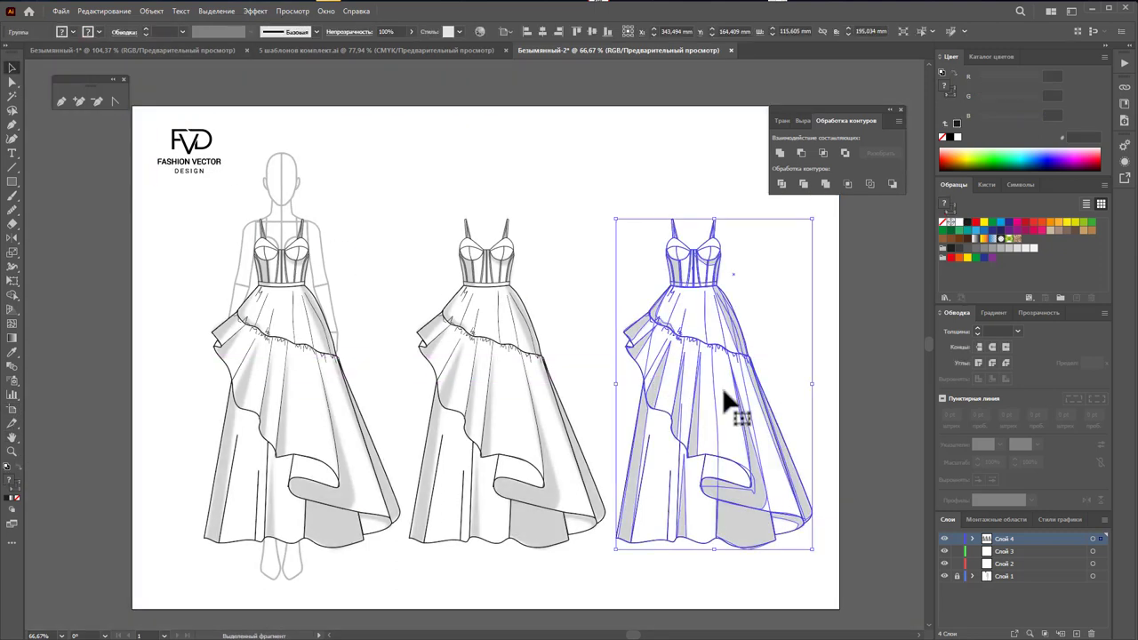
double_click(721, 392)
click(75, 151)
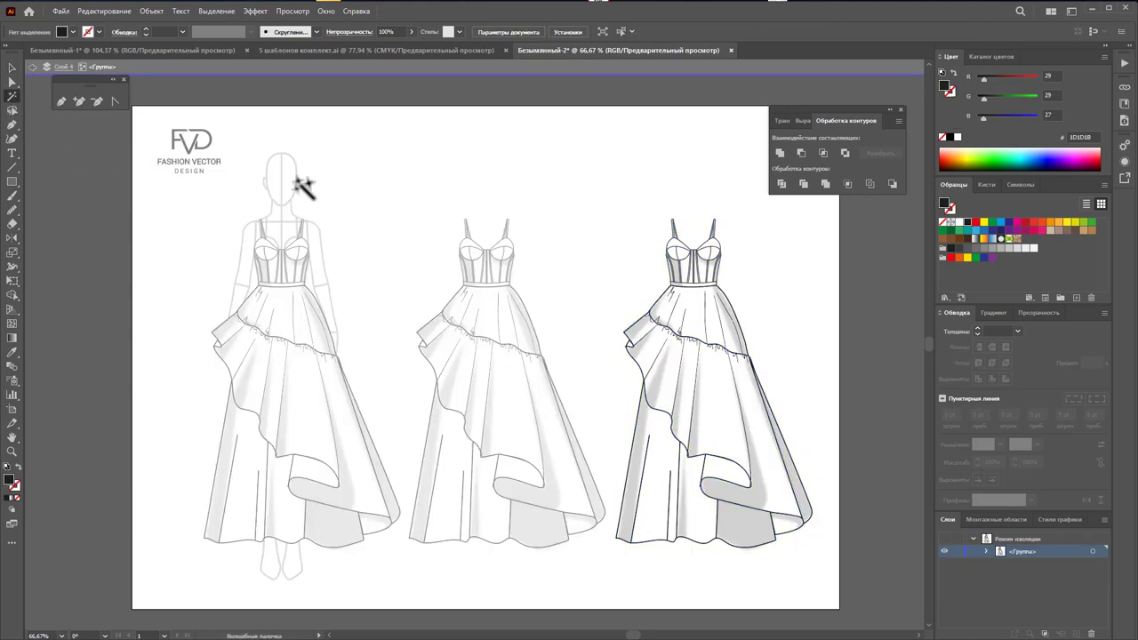
click(696, 313)
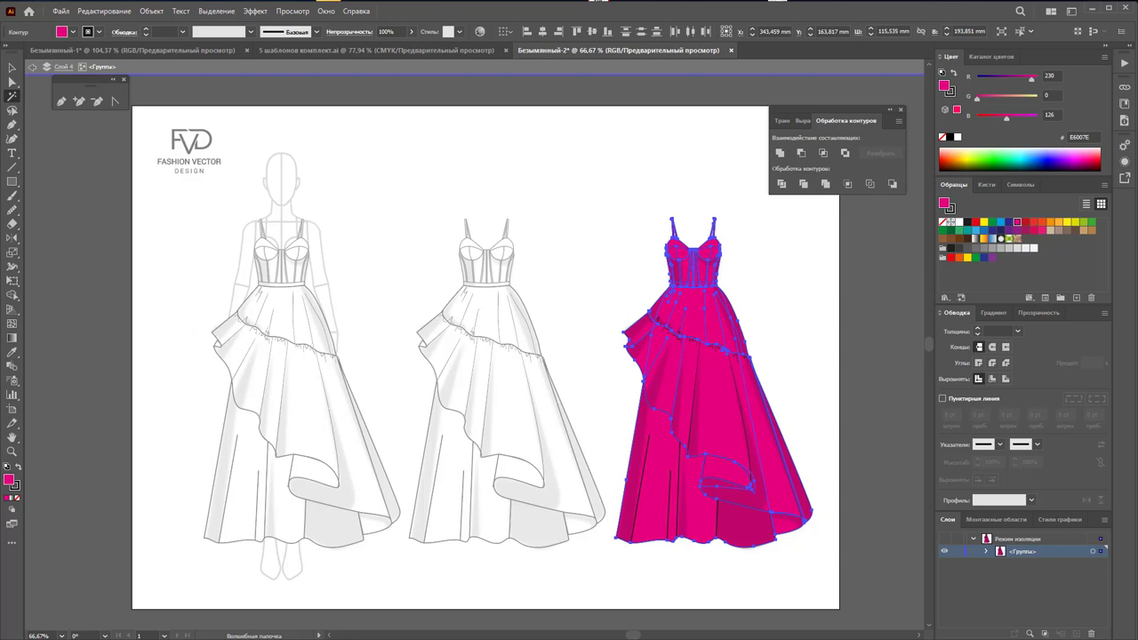
Step: Fill the selected areas with pink F45888 via the Color Picker, then deselect
double_click(10, 483)
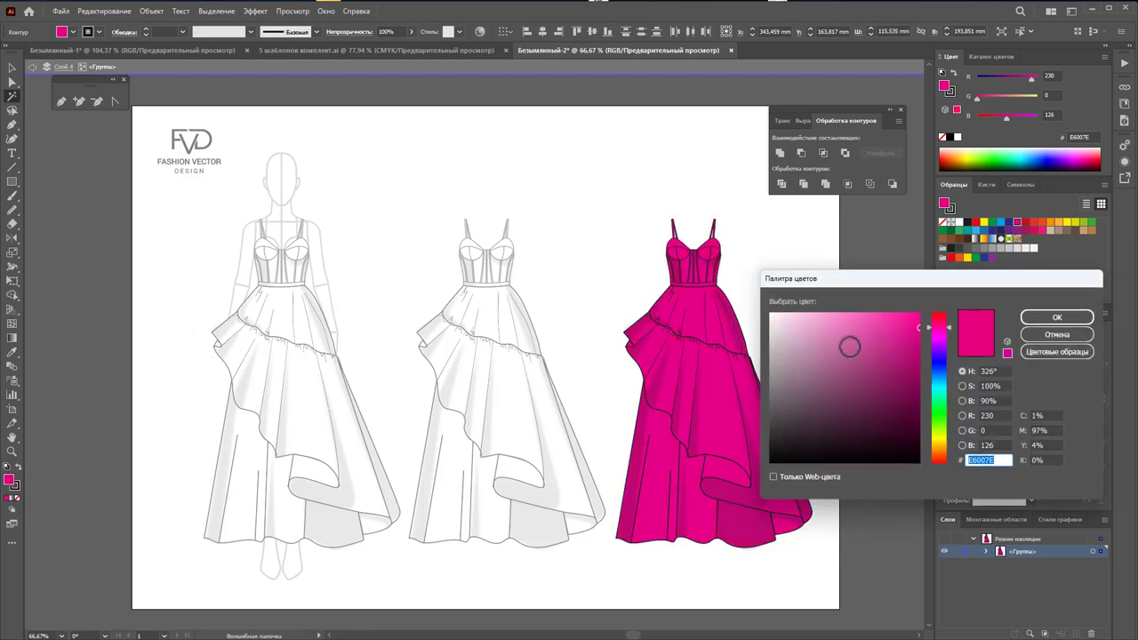
mouse_move(849, 346)
mouse_down()
mouse_move(862, 333)
mouse_move(822, 321)
mouse_up()
drag(906, 282, 220, 148)
drag(274, 203, 276, 192)
mouse_move(118, 197)
mouse_down()
mouse_move(189, 201)
mouse_move(223, 189)
mouse_move(205, 208)
mouse_move(234, 188)
mouse_move(213, 200)
mouse_up()
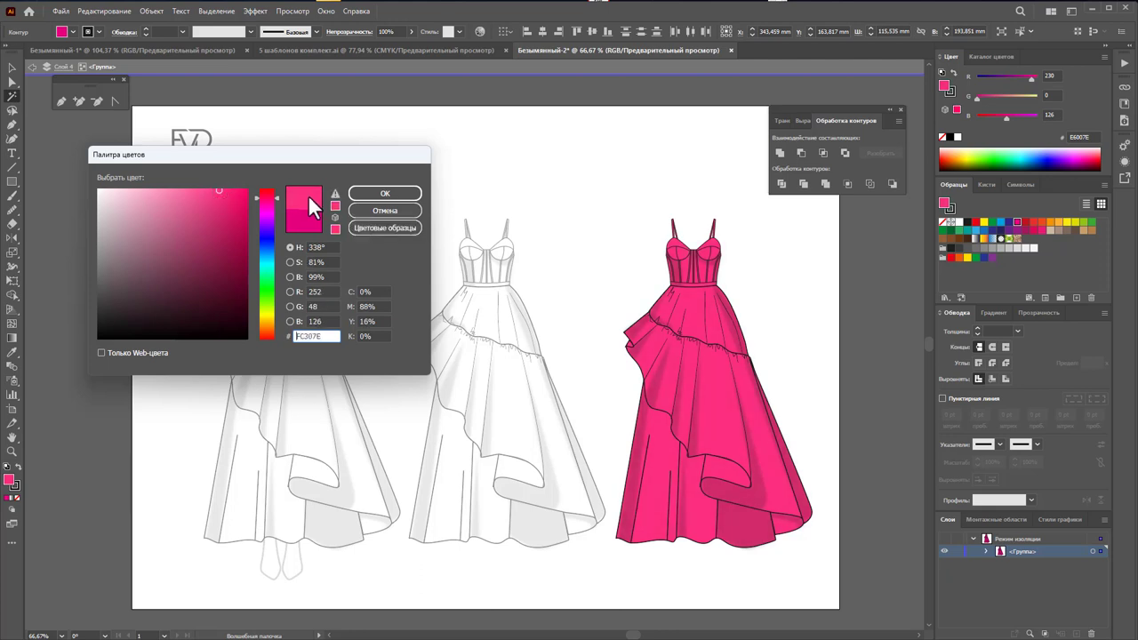
drag(275, 196, 282, 189)
drag(282, 189, 282, 191)
click(194, 195)
click(373, 193)
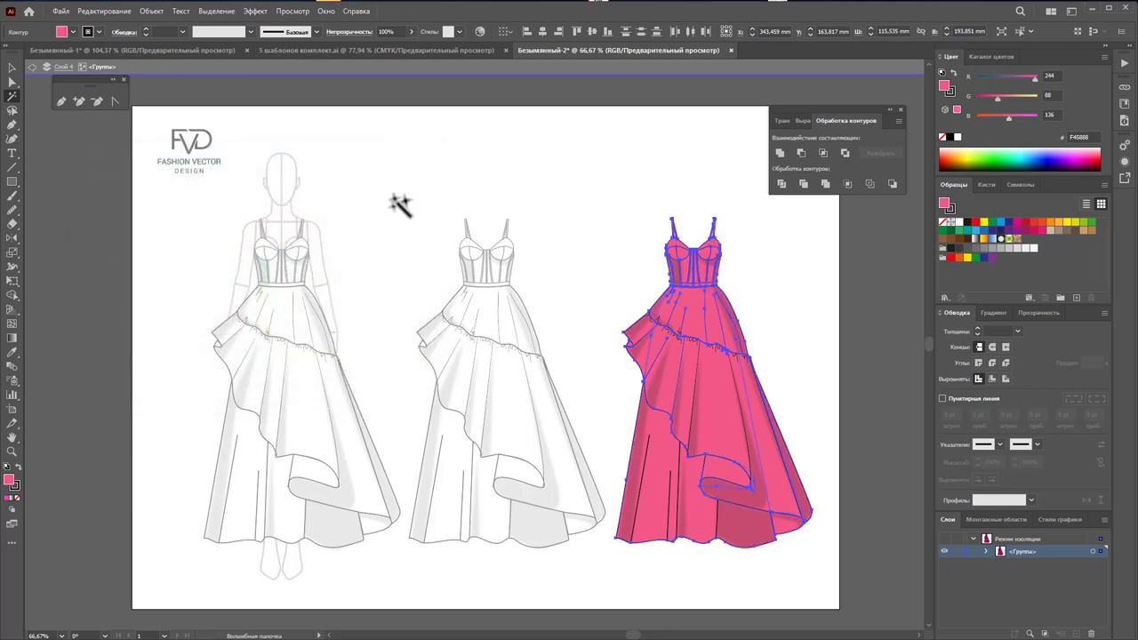
click(12, 68)
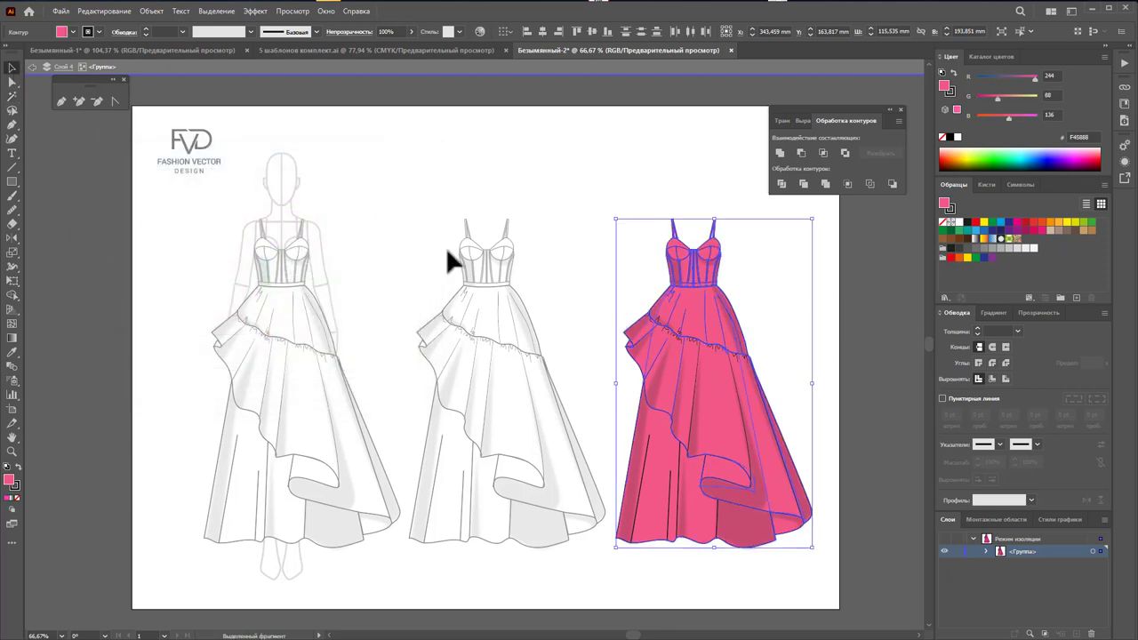
click(805, 301)
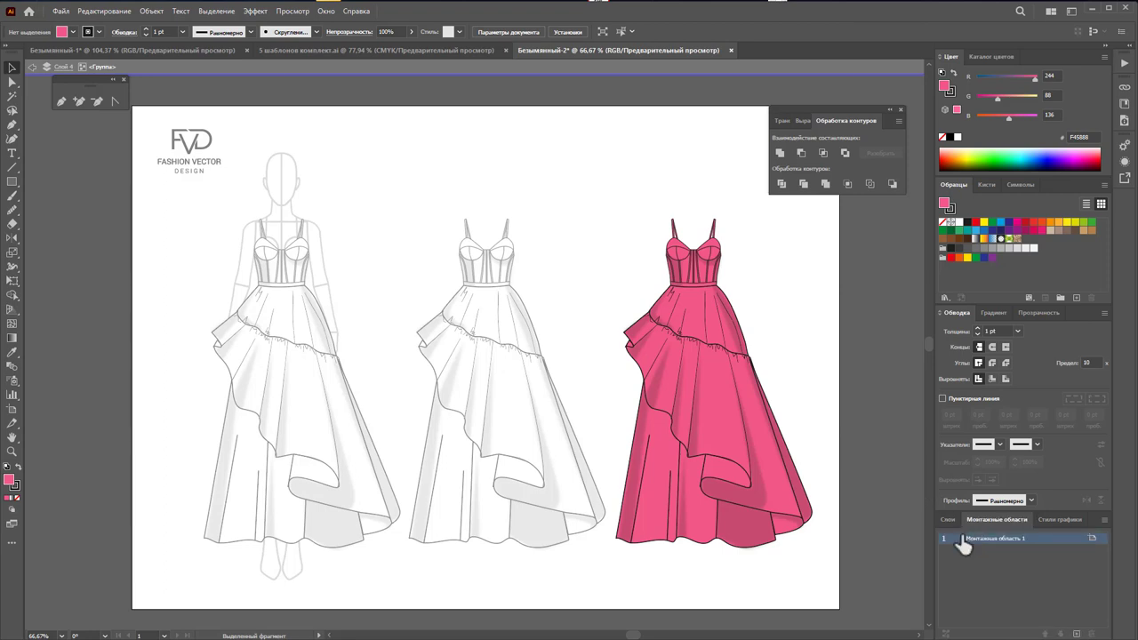
Step: Exit isolation, move Слой 3 to the top and delete Слой 2
click(974, 539)
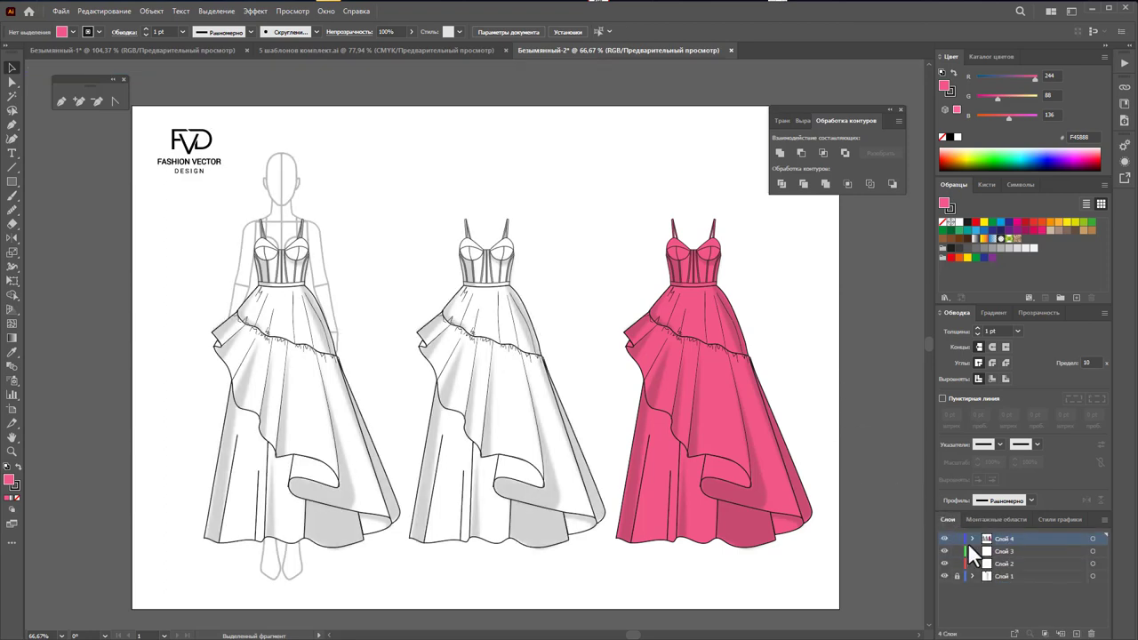
drag(1003, 550, 1004, 537)
double_click(1002, 562)
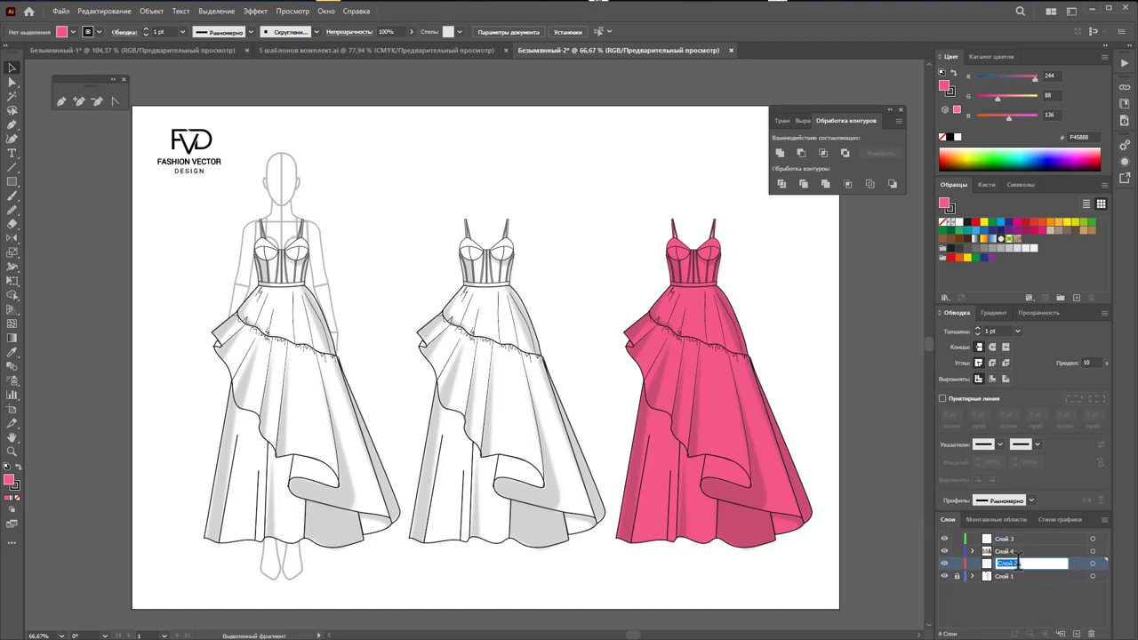
click(1049, 562)
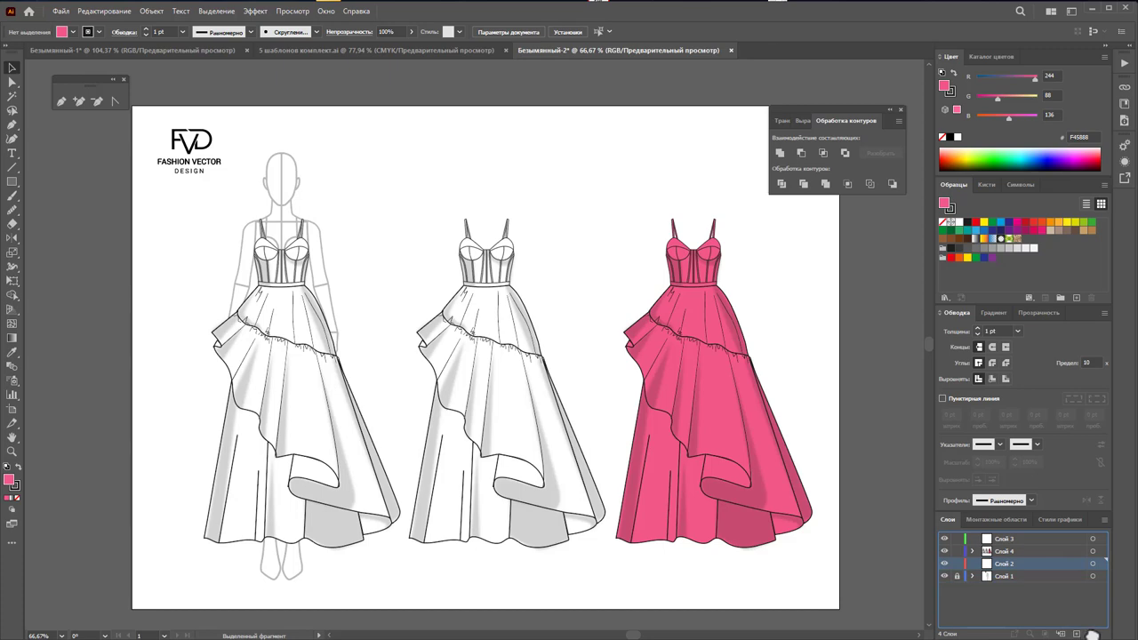
click(1092, 633)
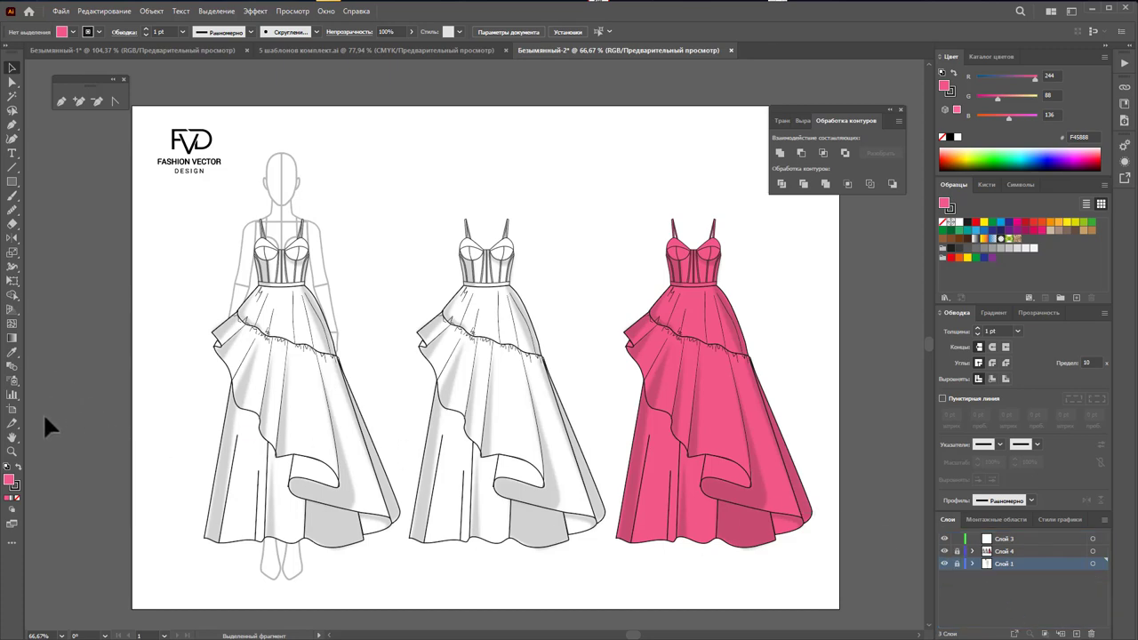
Step: Zoom in on the pink bodice and set white fill, no stroke on Слой 3
click(12, 451)
drag(738, 367, 791, 365)
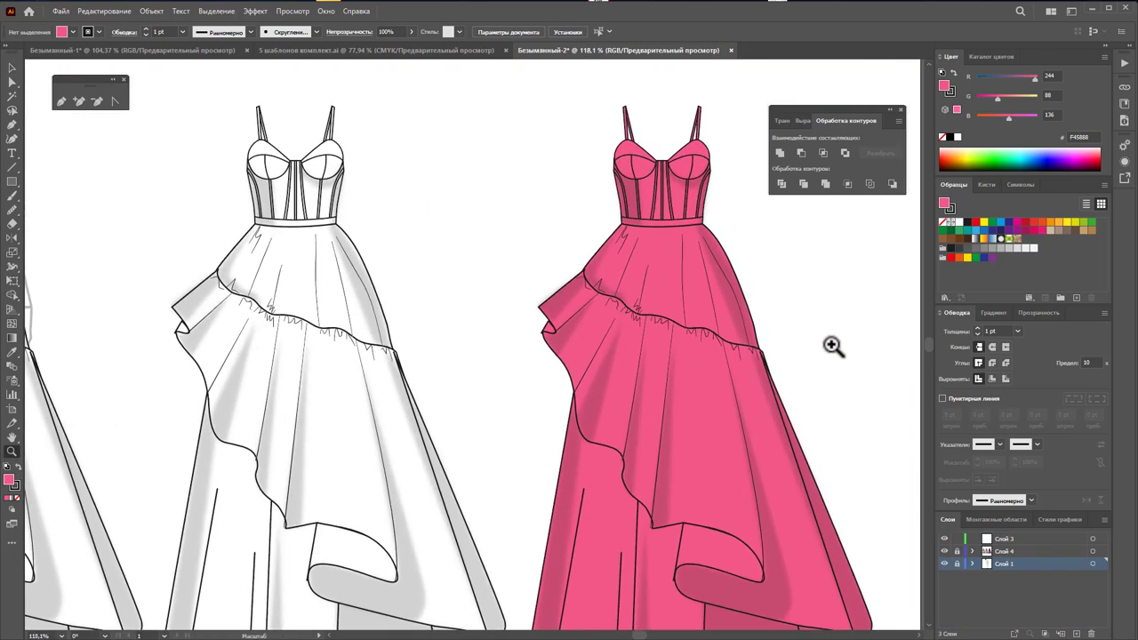
mouse_move(718, 274)
mouse_down()
mouse_move(617, 335)
mouse_move(534, 343)
mouse_up()
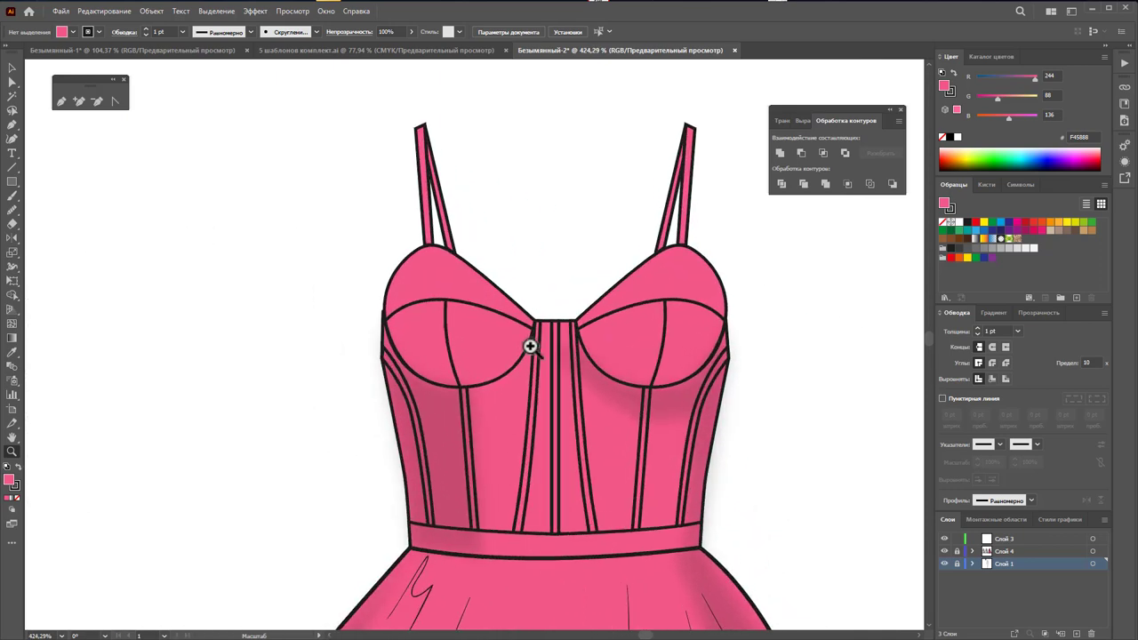
click(60, 100)
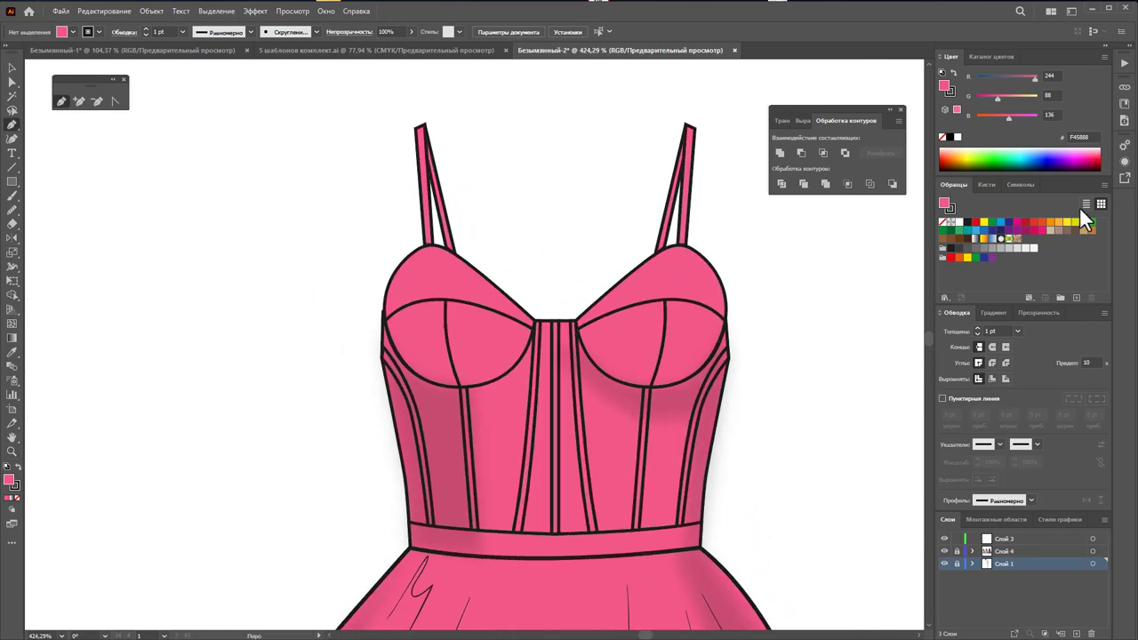
click(957, 223)
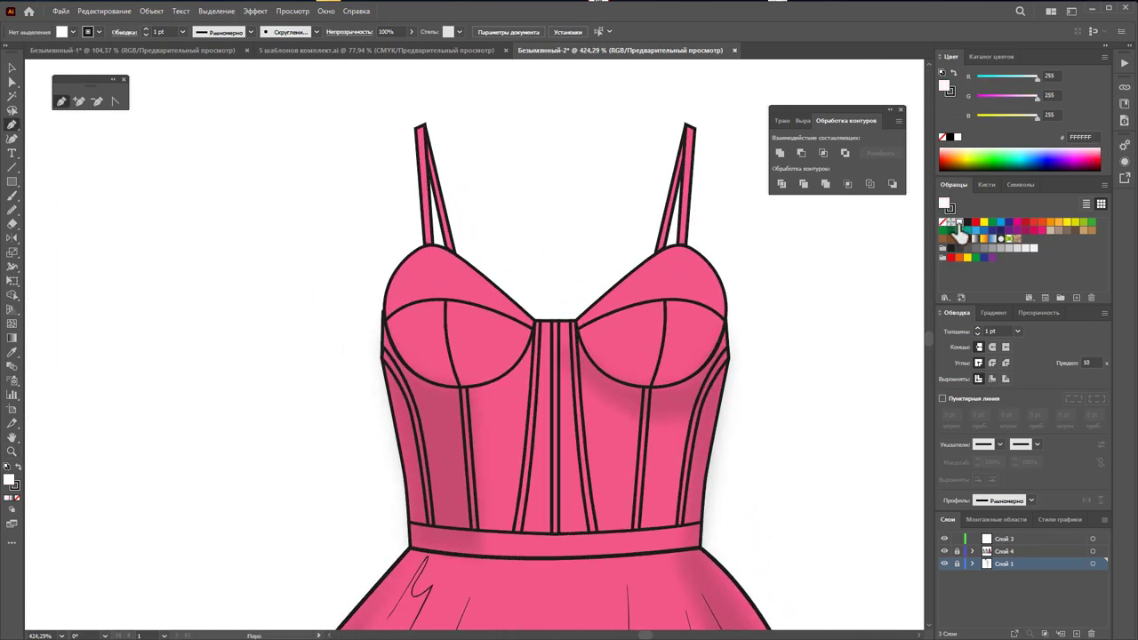
click(17, 487)
click(18, 498)
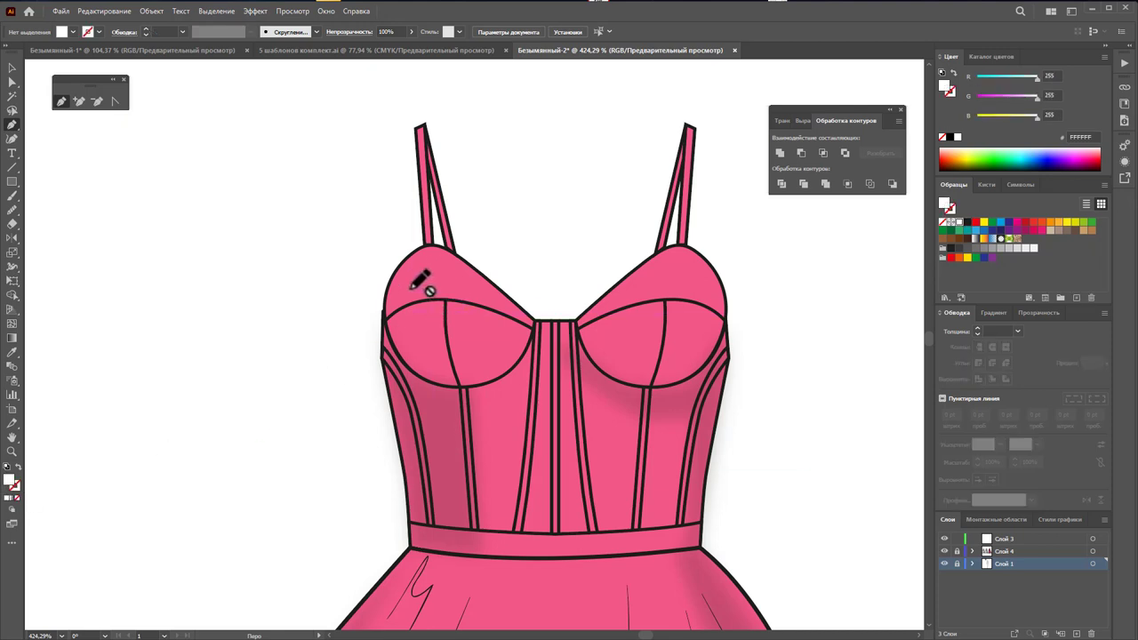
click(1004, 538)
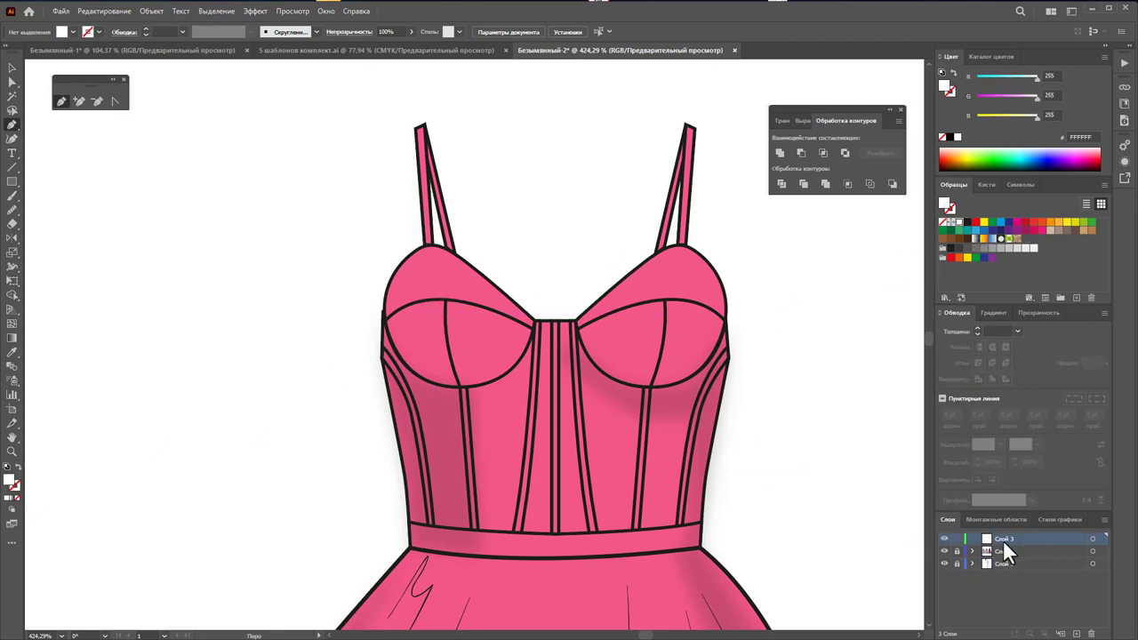
Step: Draw a jagged crescent highlight on the left bust cup
click(399, 293)
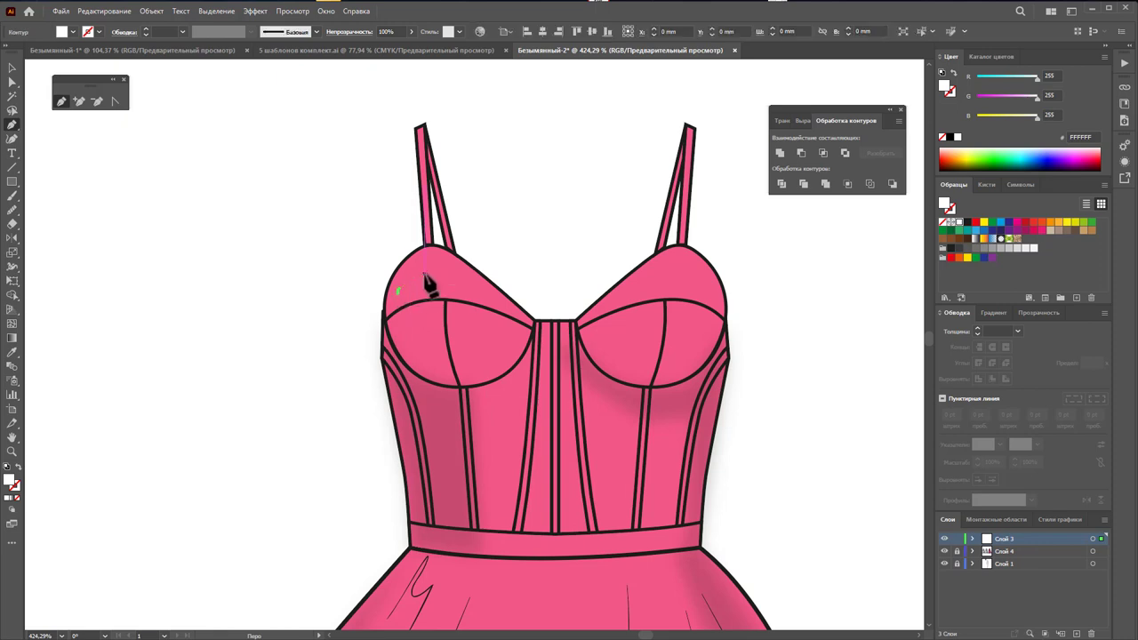
mouse_move(507, 311)
mouse_down()
mouse_move(451, 297)
mouse_move(395, 313)
mouse_up()
click(453, 322)
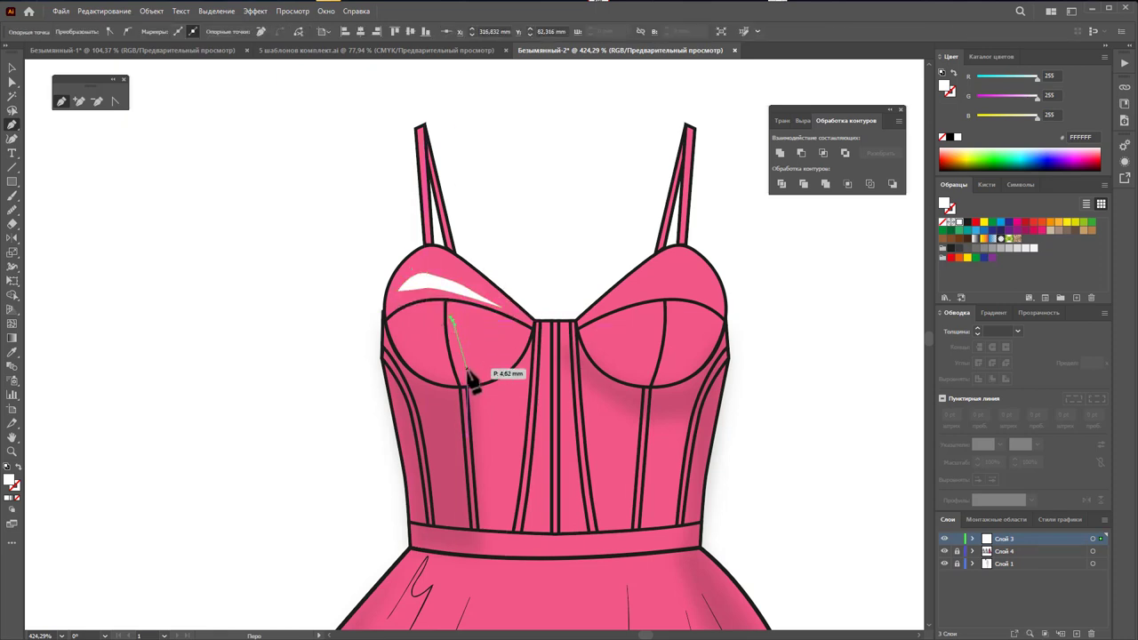
click(462, 382)
click(496, 349)
click(507, 345)
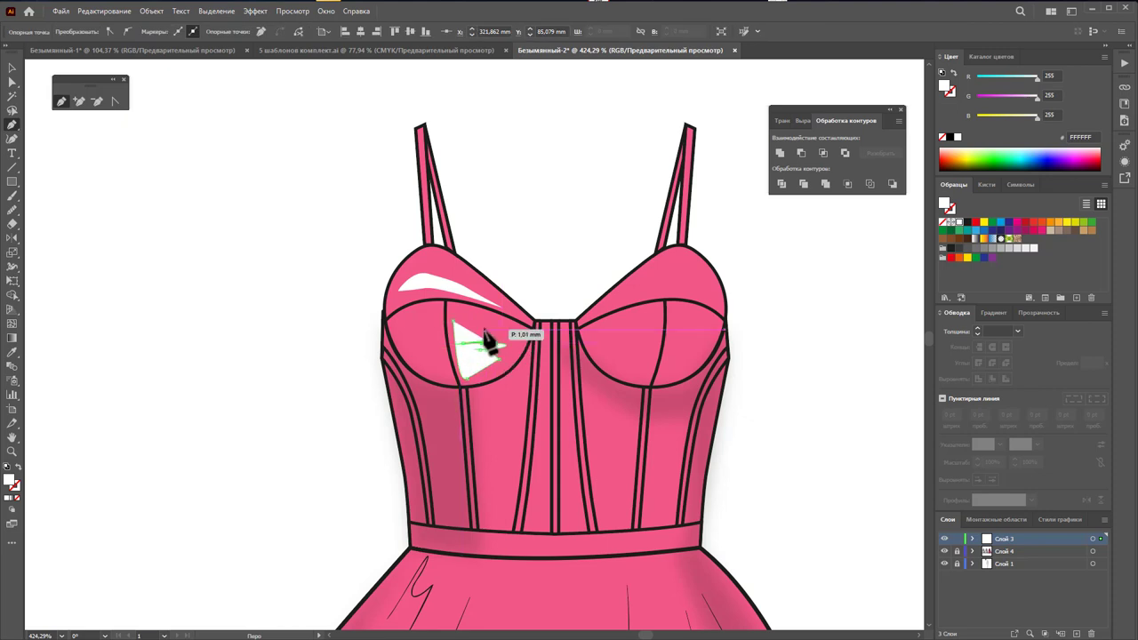
click(478, 330)
click(454, 322)
Step: Draw a bird-shaped highlight on the right bust cup
click(655, 327)
click(611, 338)
click(644, 349)
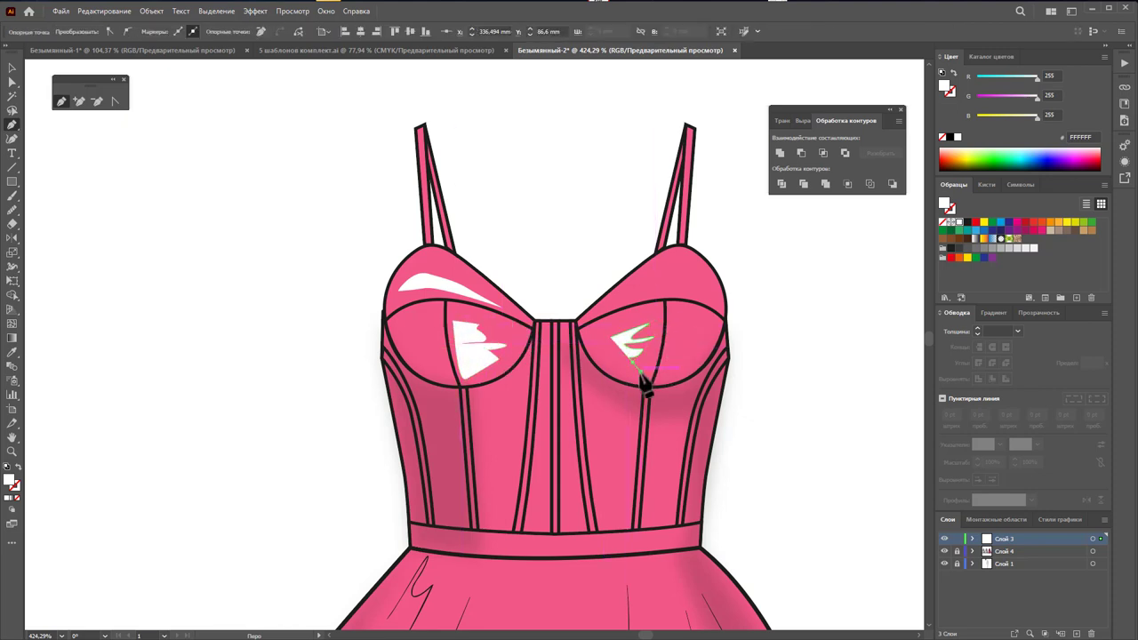
click(624, 368)
click(590, 340)
click(655, 328)
Step: Add upper and outer highlight shapes on the right cup
click(634, 288)
click(665, 266)
click(707, 283)
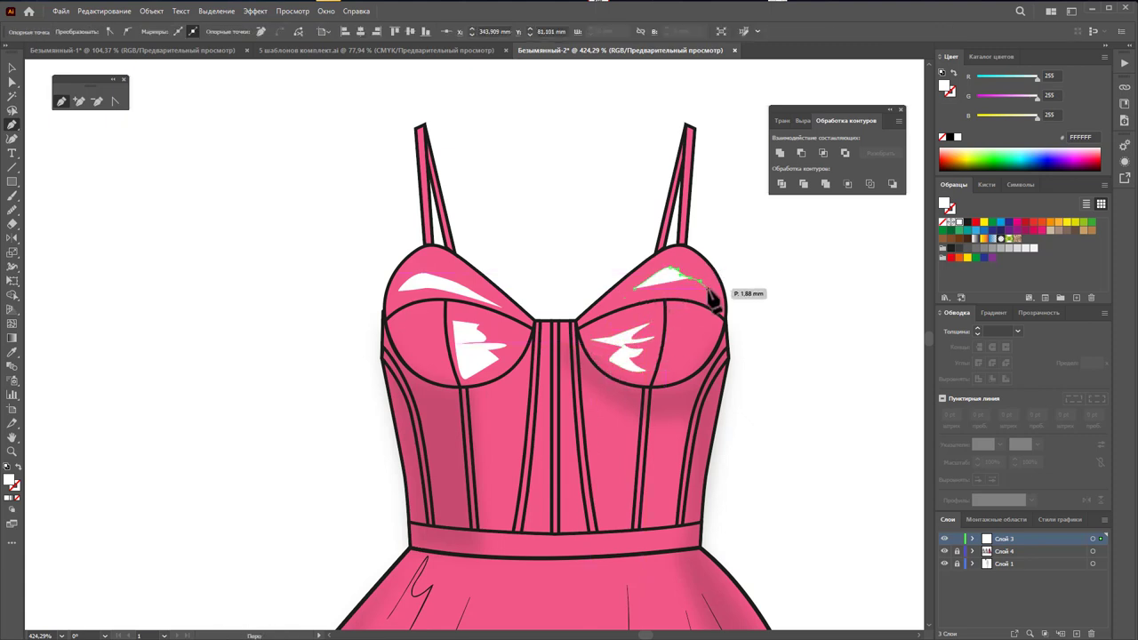
click(667, 285)
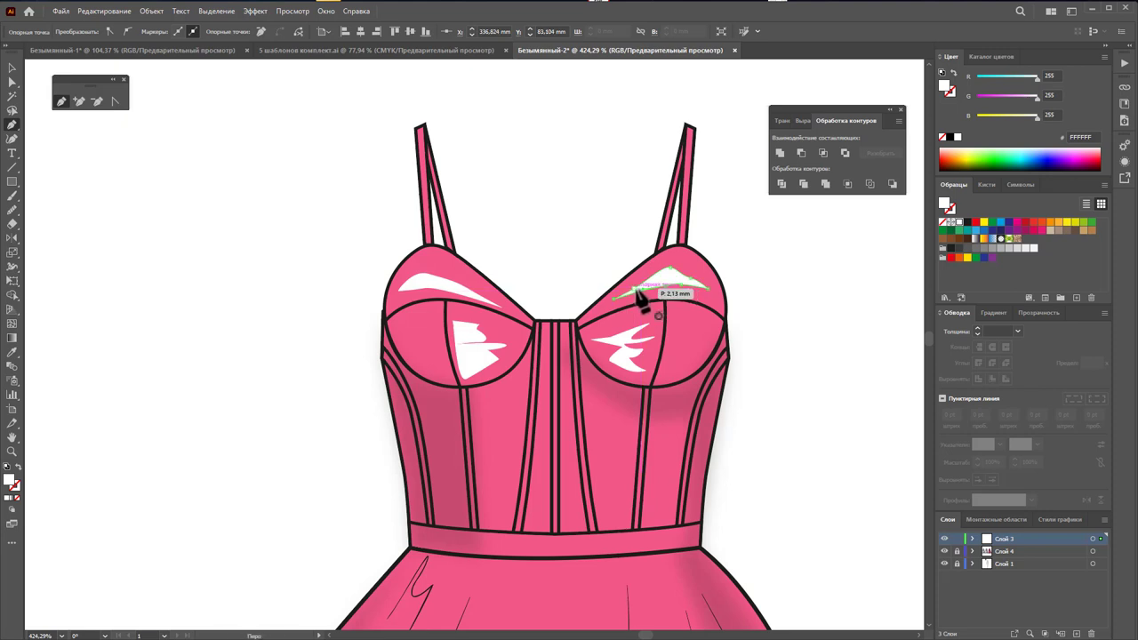
click(634, 289)
click(691, 326)
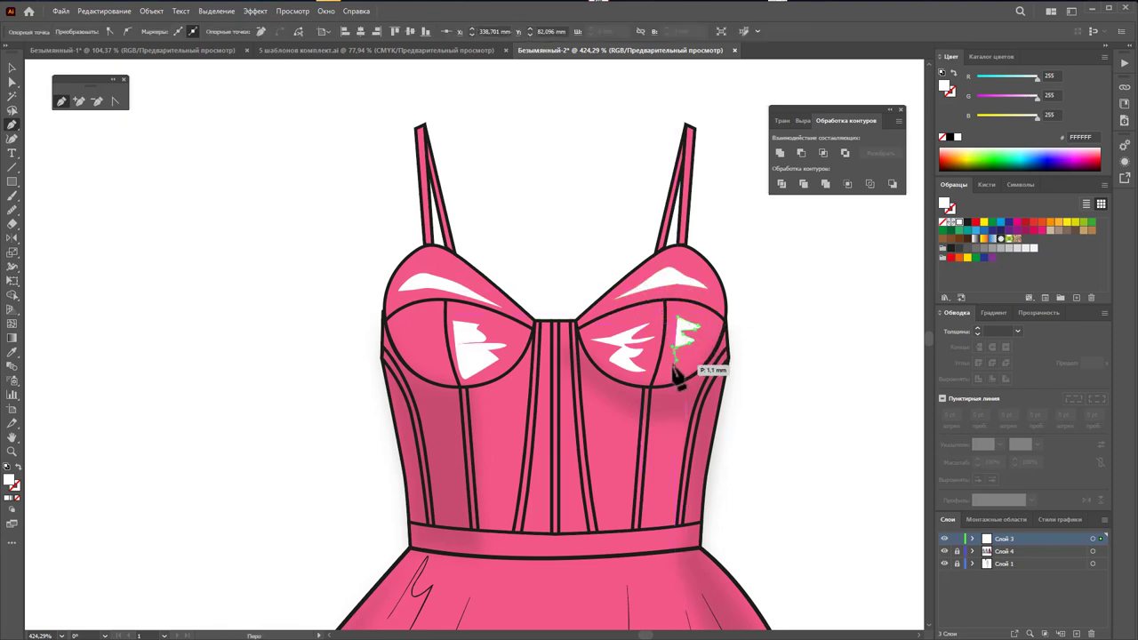
click(667, 367)
click(680, 320)
Step: Draw a highlight down the left corset panel
drag(508, 393, 526, 384)
click(515, 451)
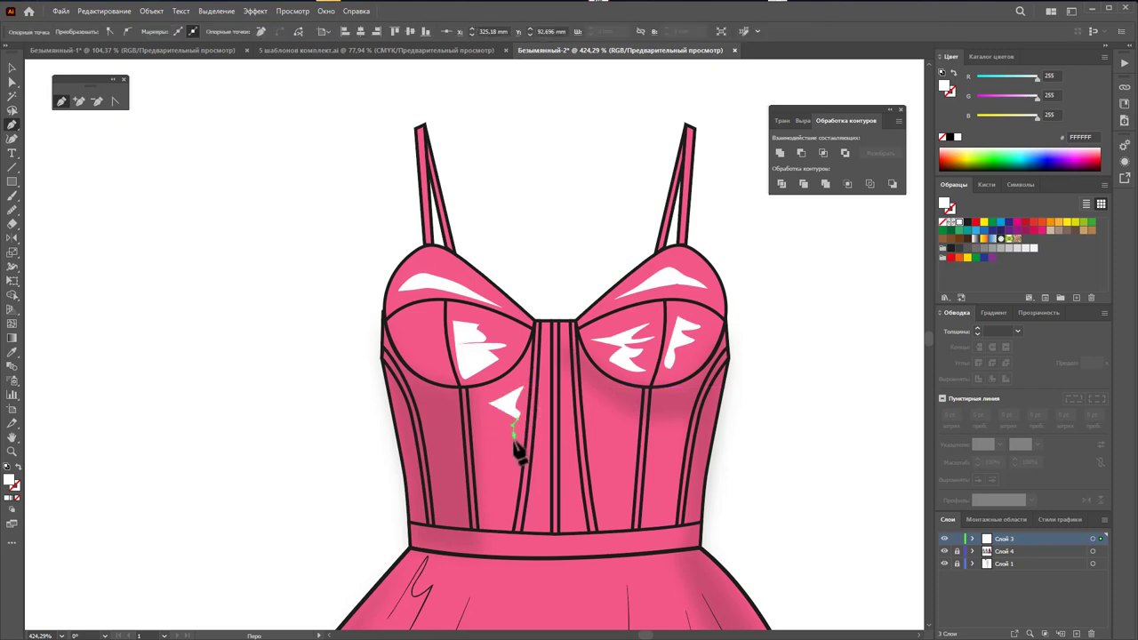
click(511, 500)
click(498, 519)
click(491, 404)
click(491, 406)
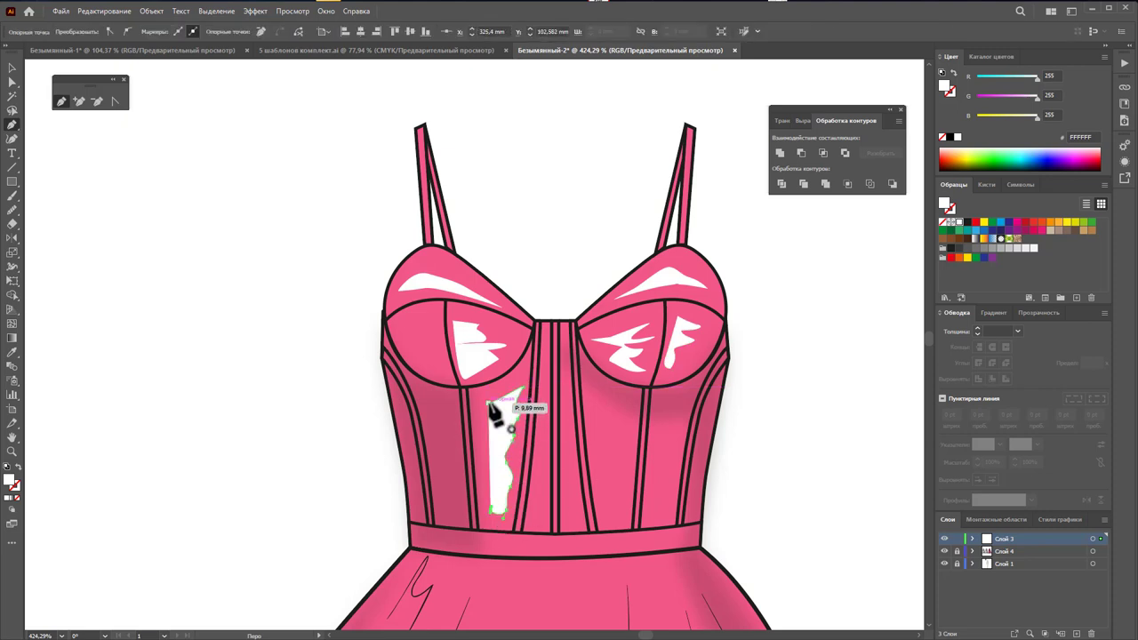
Step: Draw thin highlights on the centre and right corset panels
click(572, 378)
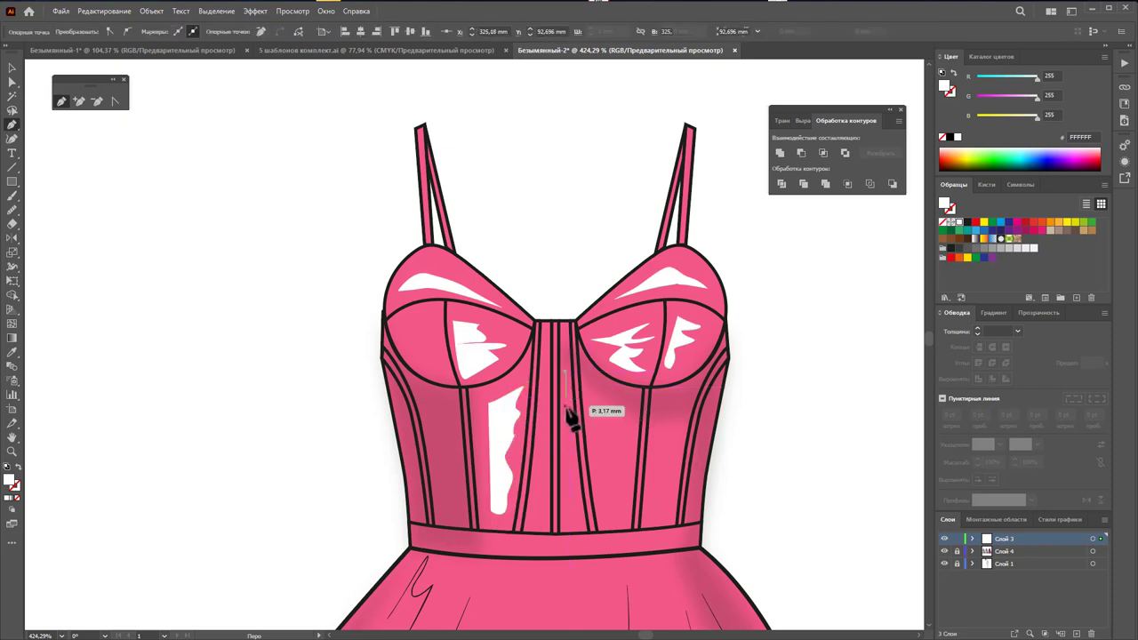
drag(576, 515, 587, 516)
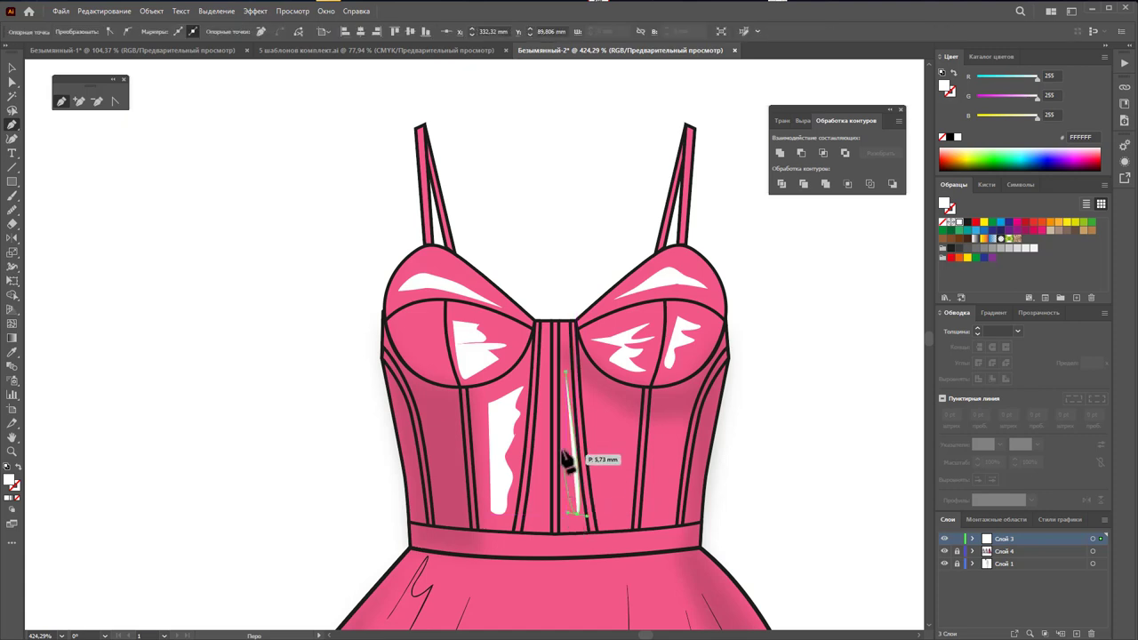
click(568, 368)
click(605, 404)
click(621, 437)
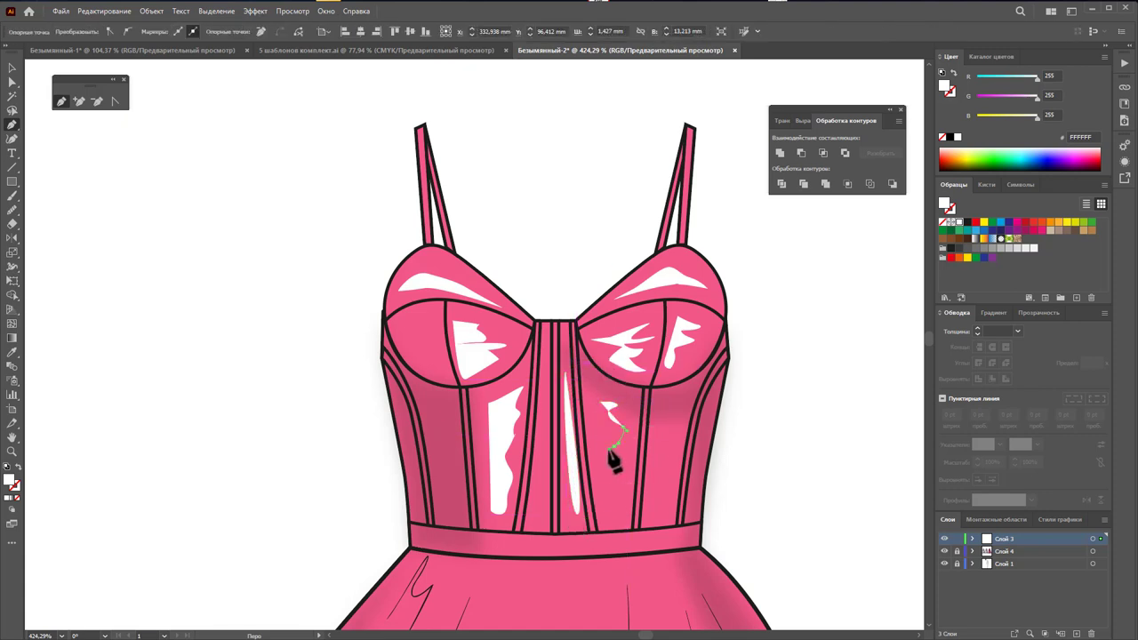
click(606, 490)
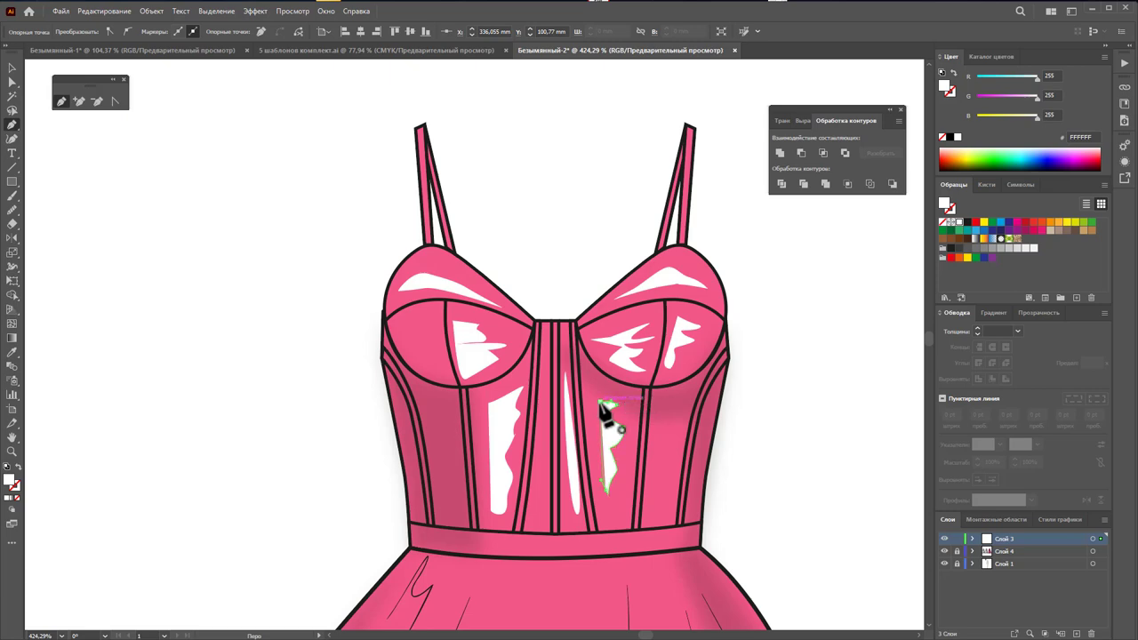
click(603, 405)
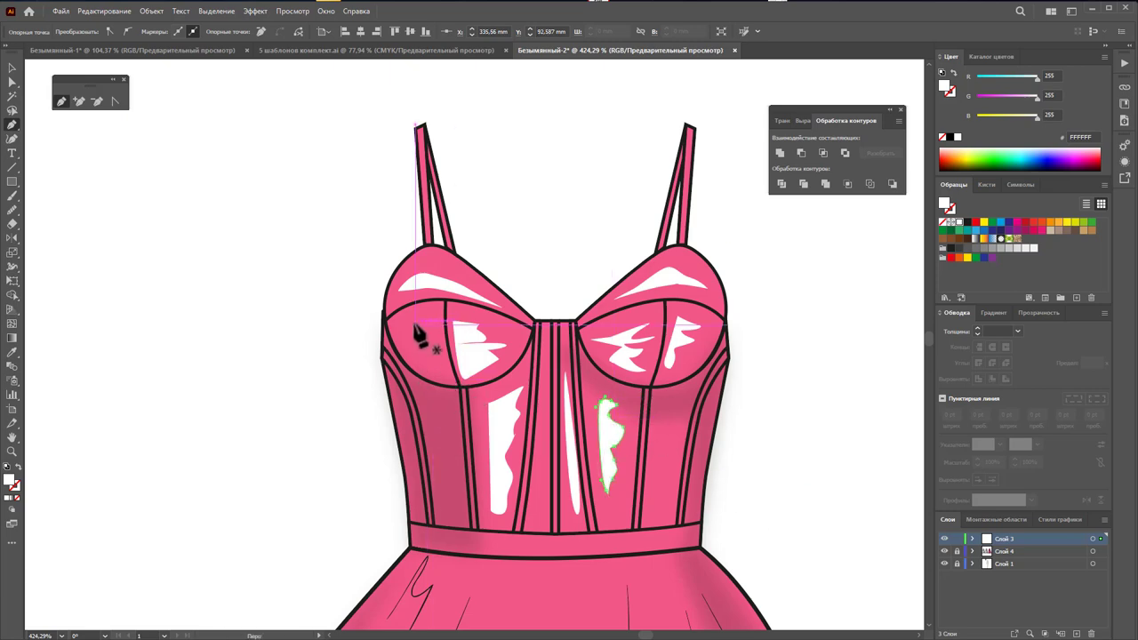
scroll(587, 471, down, 2)
scroll(640, 392, down, 3)
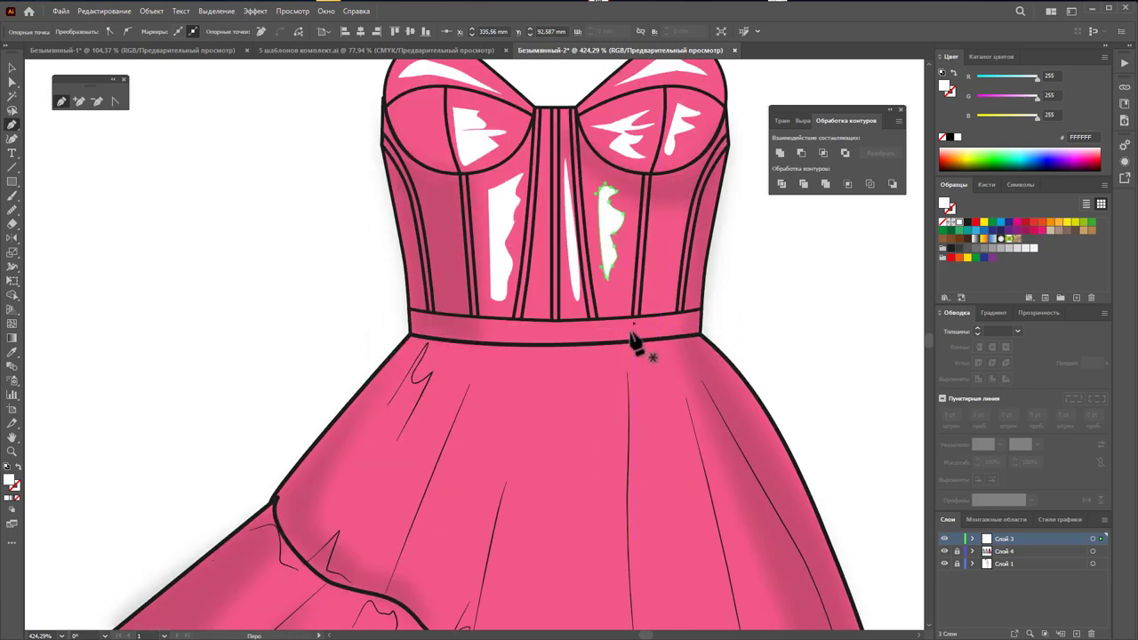
Step: Zoom out to view the whole pink gown, ready to draw skirt highlights
alt+click(640, 347)
alt+click(539, 398)
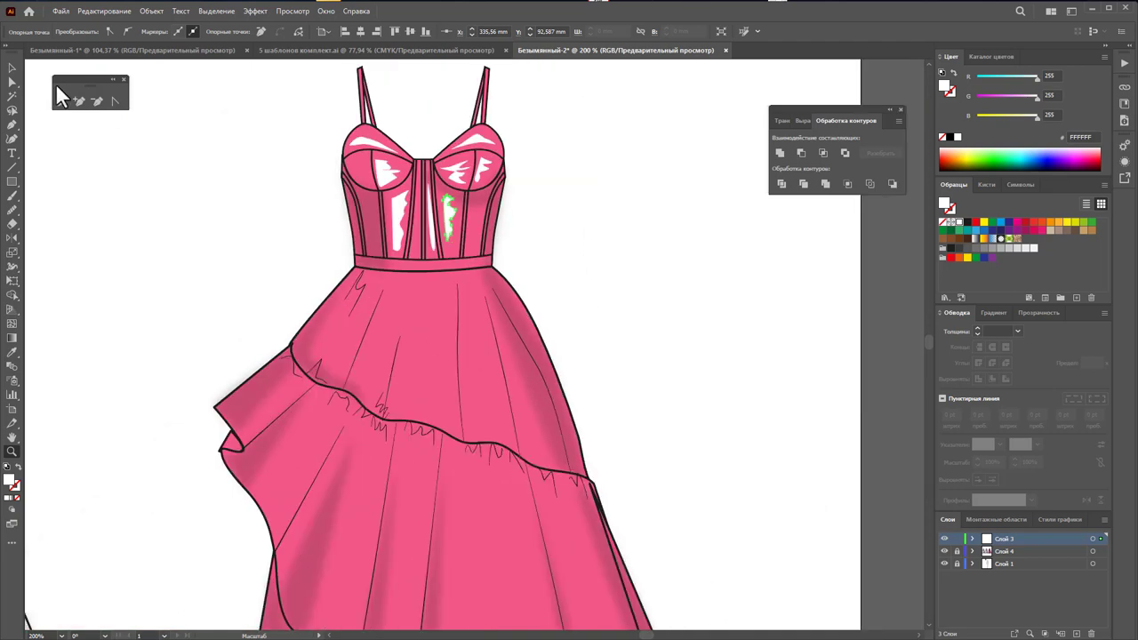
click(13, 67)
click(56, 126)
click(59, 101)
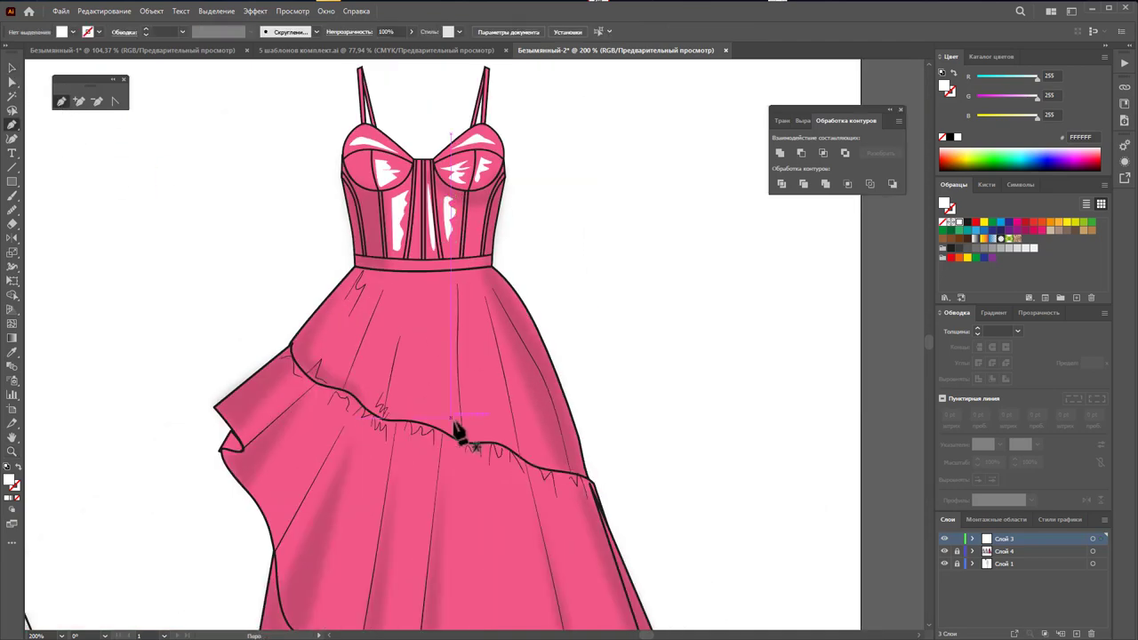
click(407, 402)
key(Escape)
Step: Draw the first white highlight wedge on the upper skirt
click(412, 365)
click(418, 404)
click(431, 433)
click(438, 410)
click(412, 364)
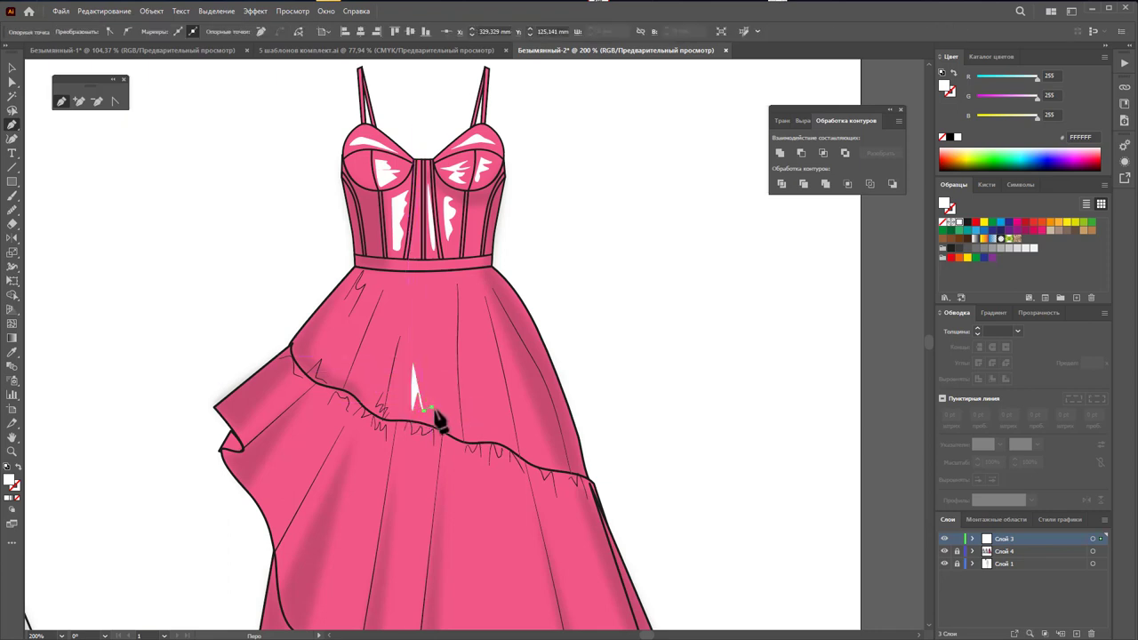
click(434, 304)
click(413, 365)
Step: Add three more upper-skirt highlights: centre, thin right, and left
click(473, 350)
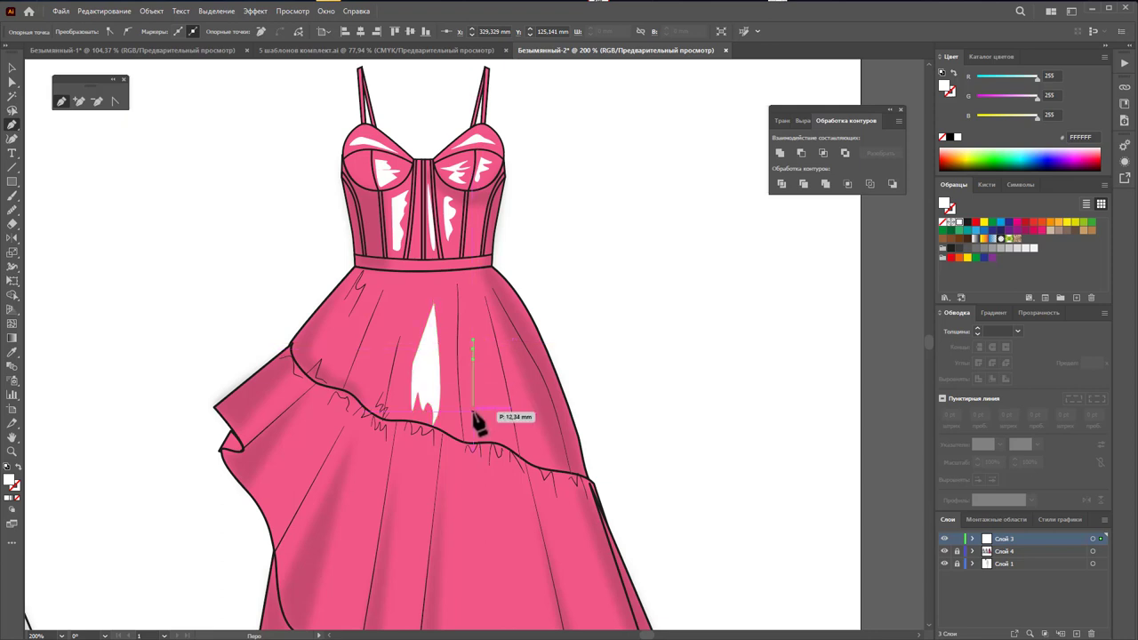
click(485, 434)
click(501, 417)
click(473, 349)
click(534, 384)
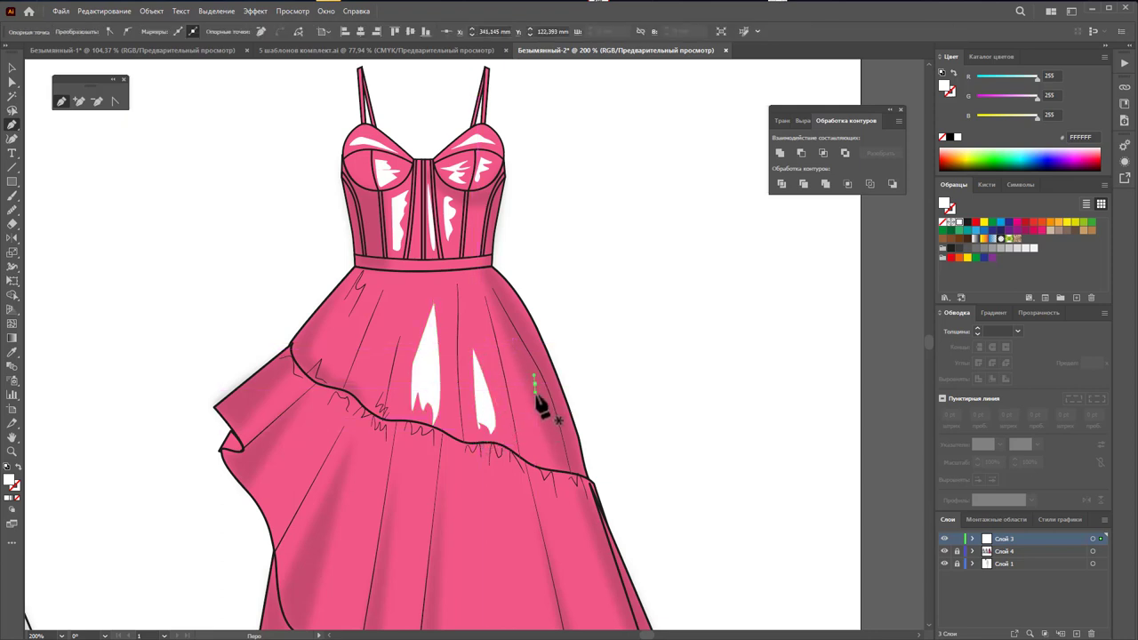
click(541, 449)
click(533, 384)
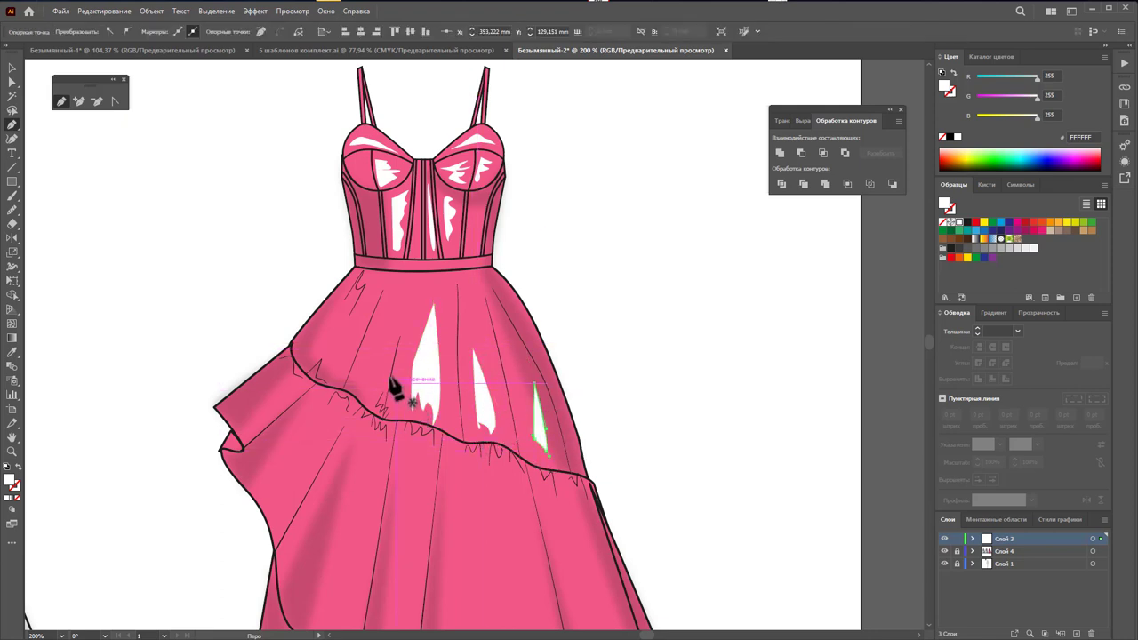
click(363, 354)
click(369, 383)
click(407, 302)
click(363, 354)
Step: Draw a long highlight streak down the lower skirt tier
scroll(502, 400, down, 1)
scroll(489, 382, down, 3)
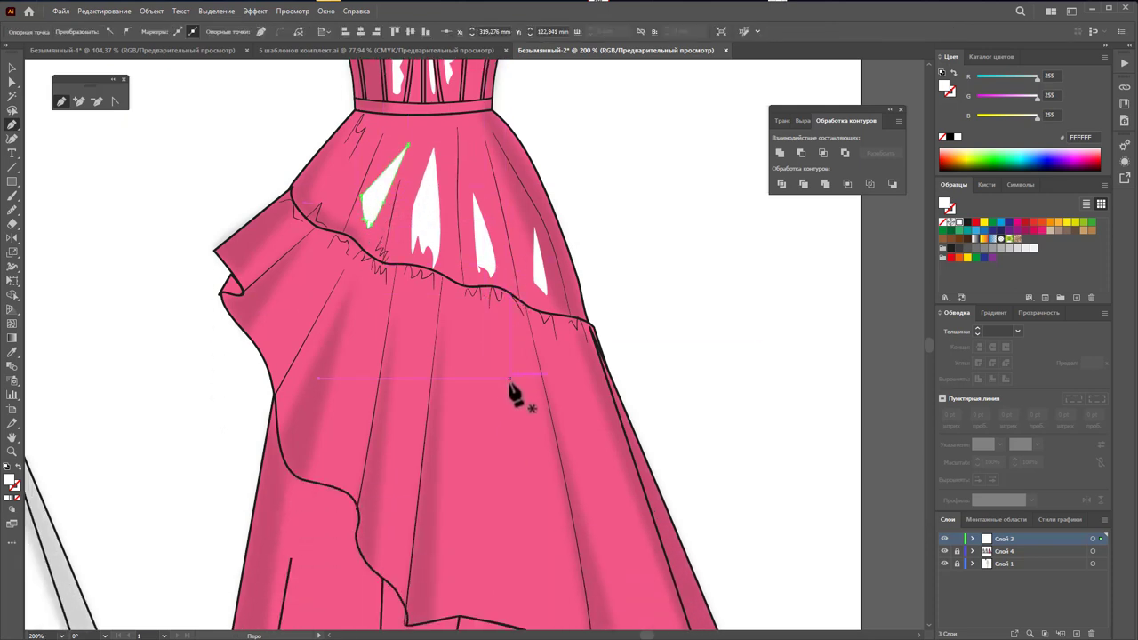
ctrl+click(473, 346)
click(474, 346)
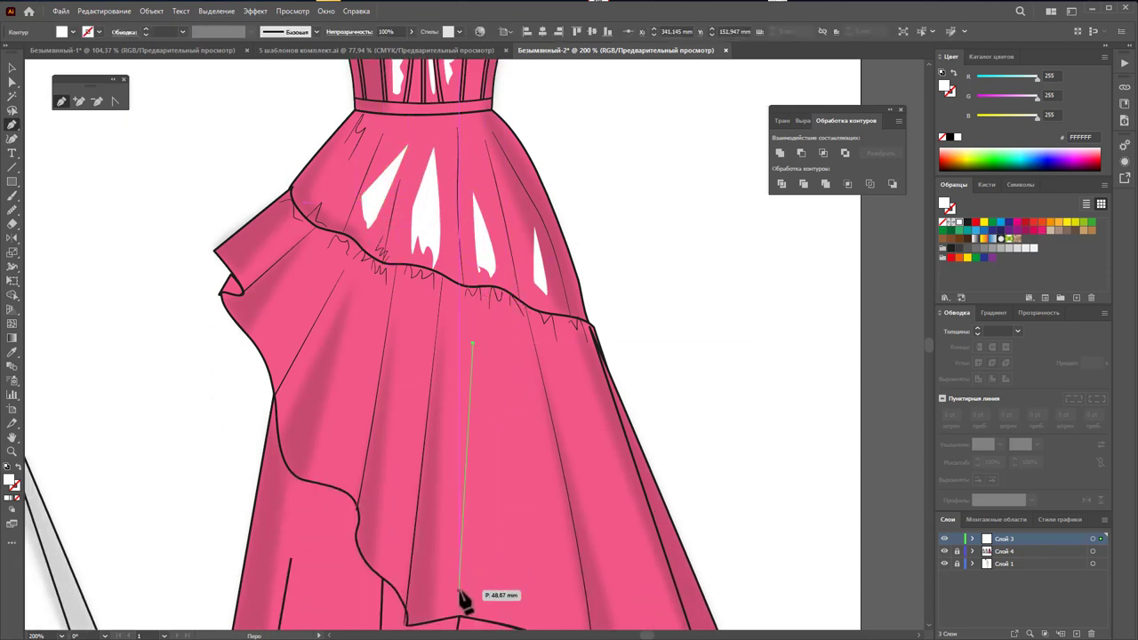
click(457, 609)
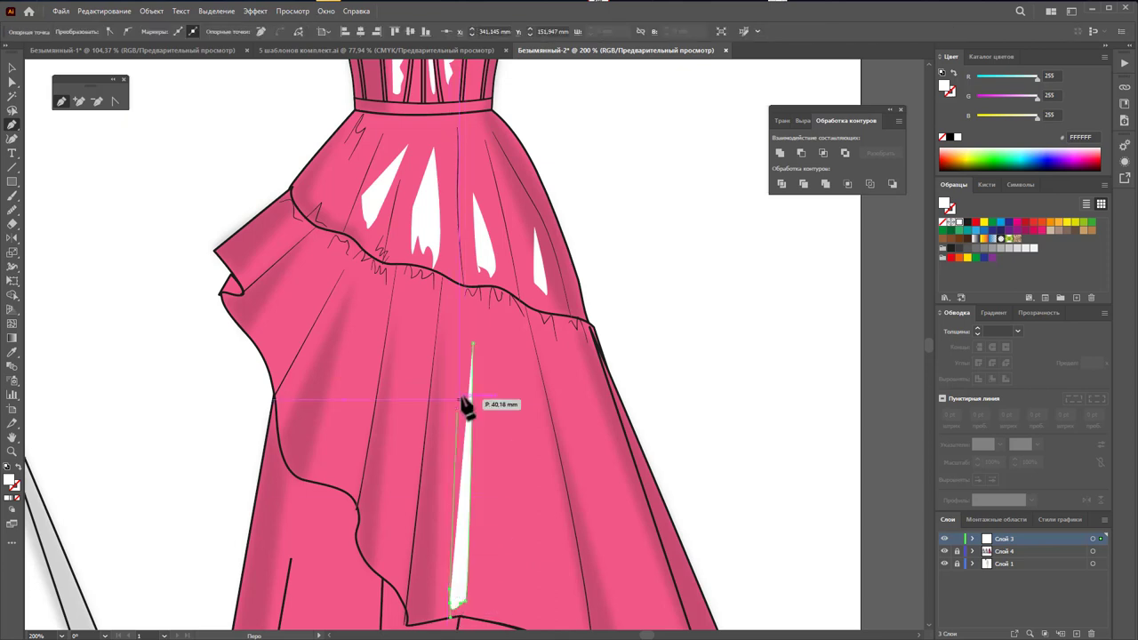
click(474, 347)
Step: Add a wedge highlight on the lower tier and one near the ruffle edge
ctrl+click(348, 484)
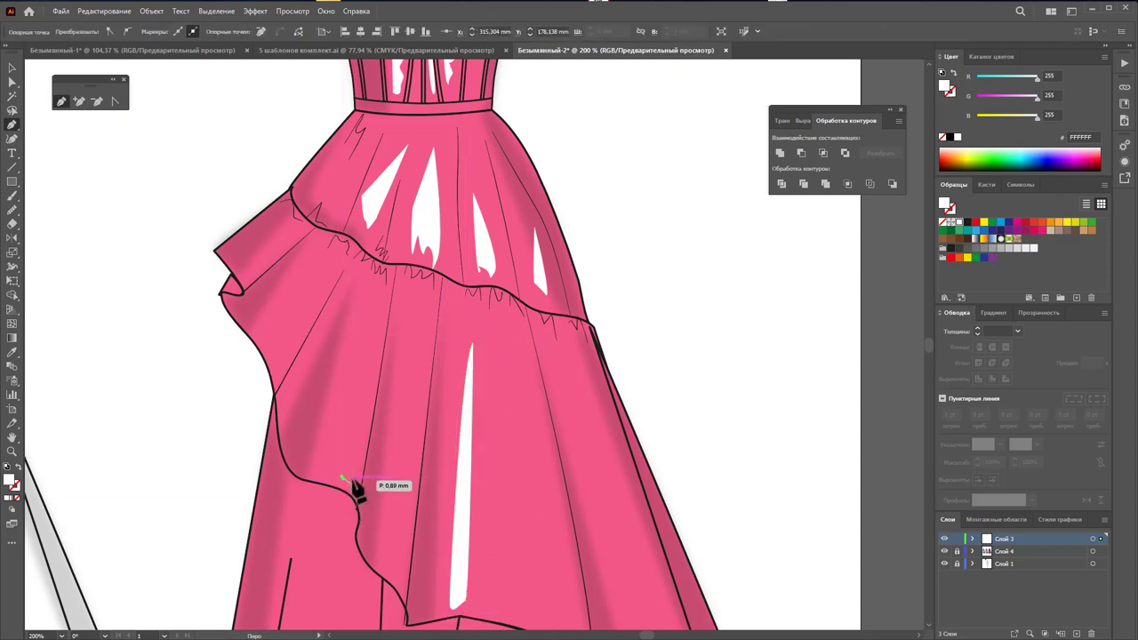
click(385, 299)
click(347, 477)
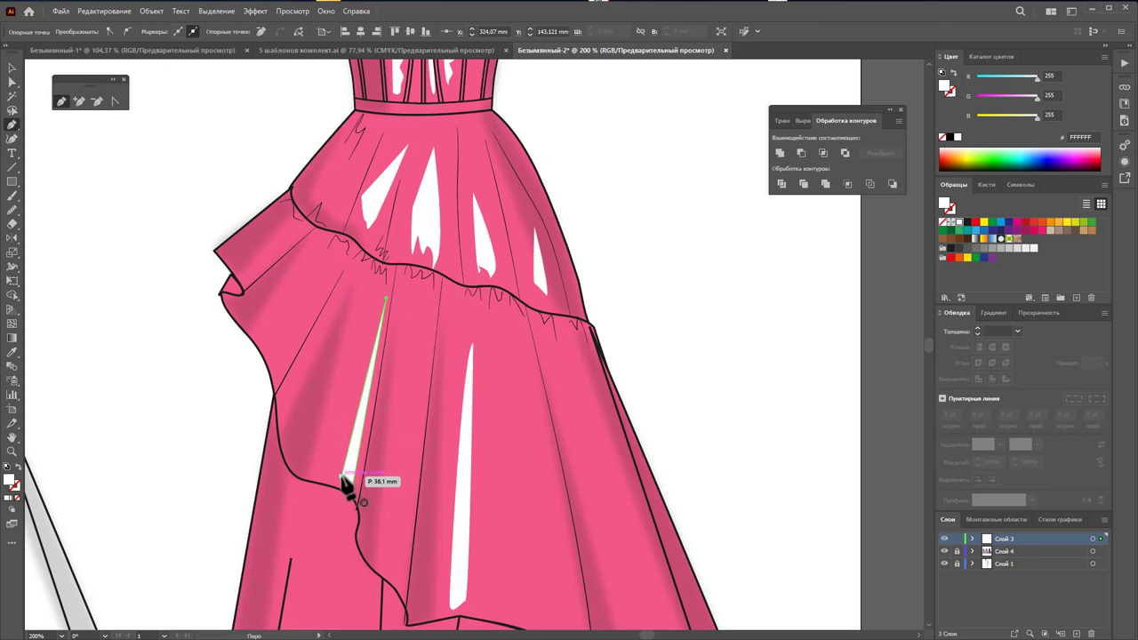
ctrl+click(347, 481)
click(273, 362)
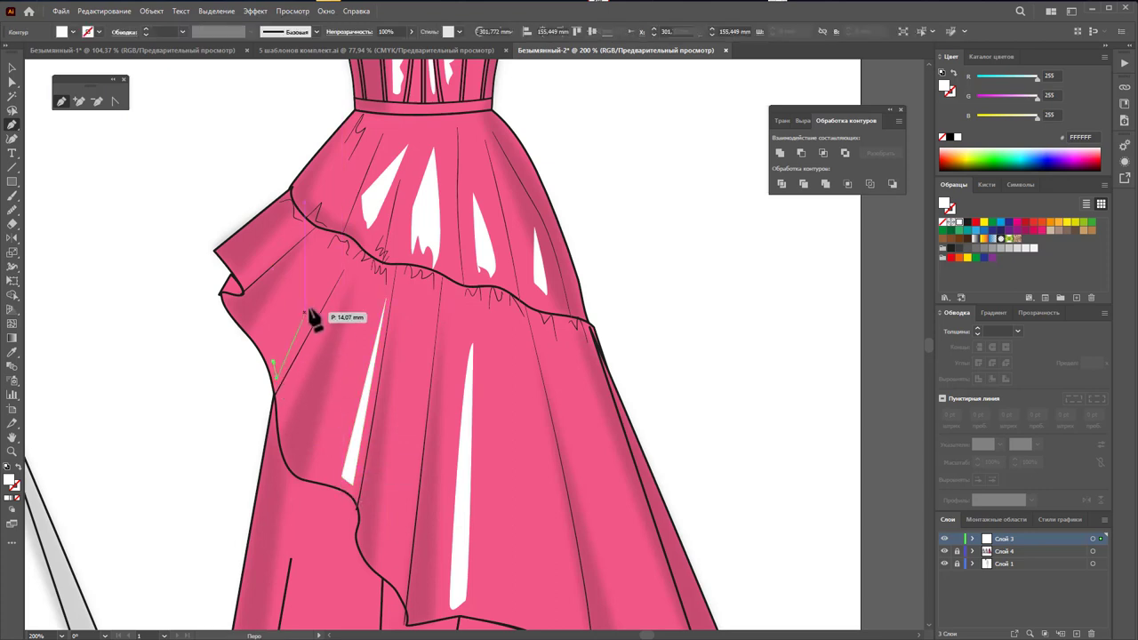
click(338, 265)
click(276, 371)
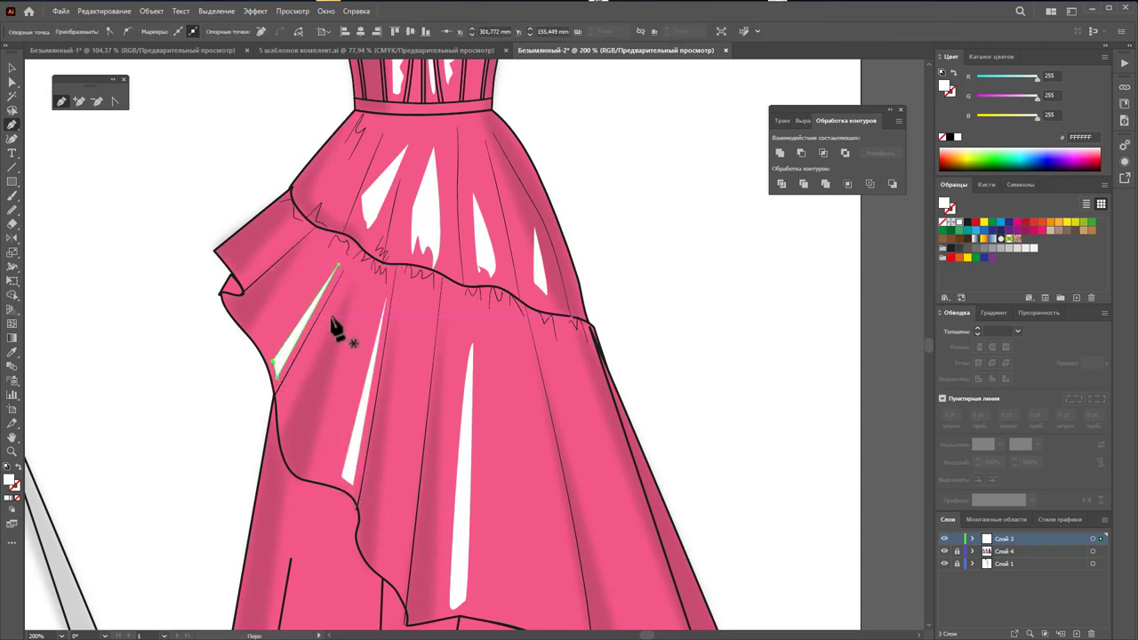
Step: Draw highlights along the right skirt edge and the lower left skirt
scroll(617, 427, down, 1)
scroll(587, 411, down, 5)
scroll(587, 412, down, 2)
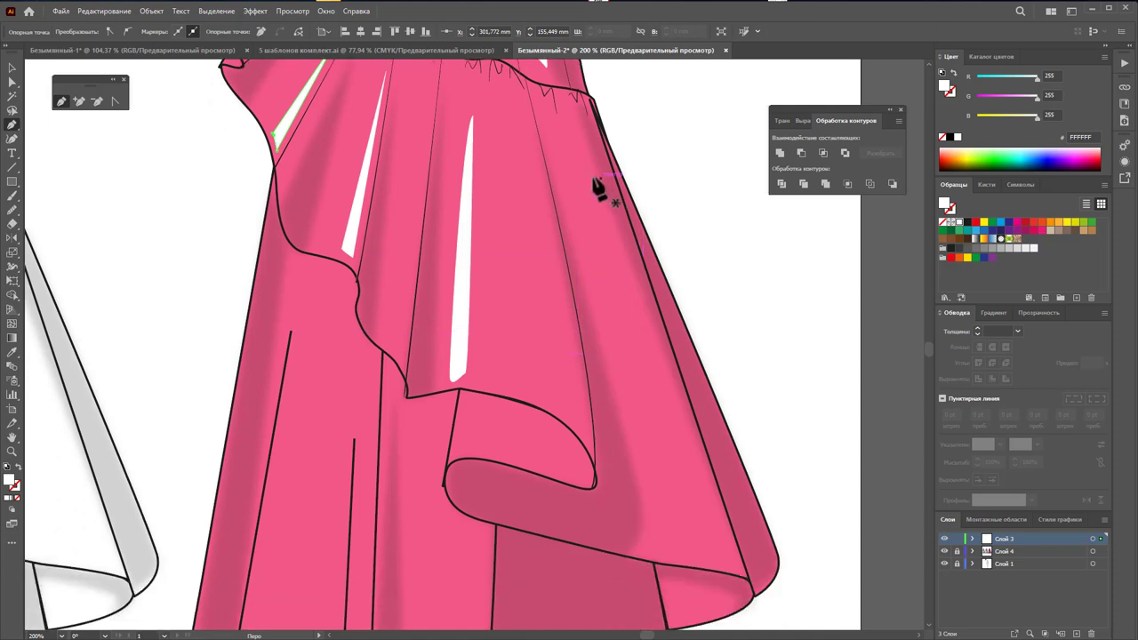
click(585, 142)
click(729, 553)
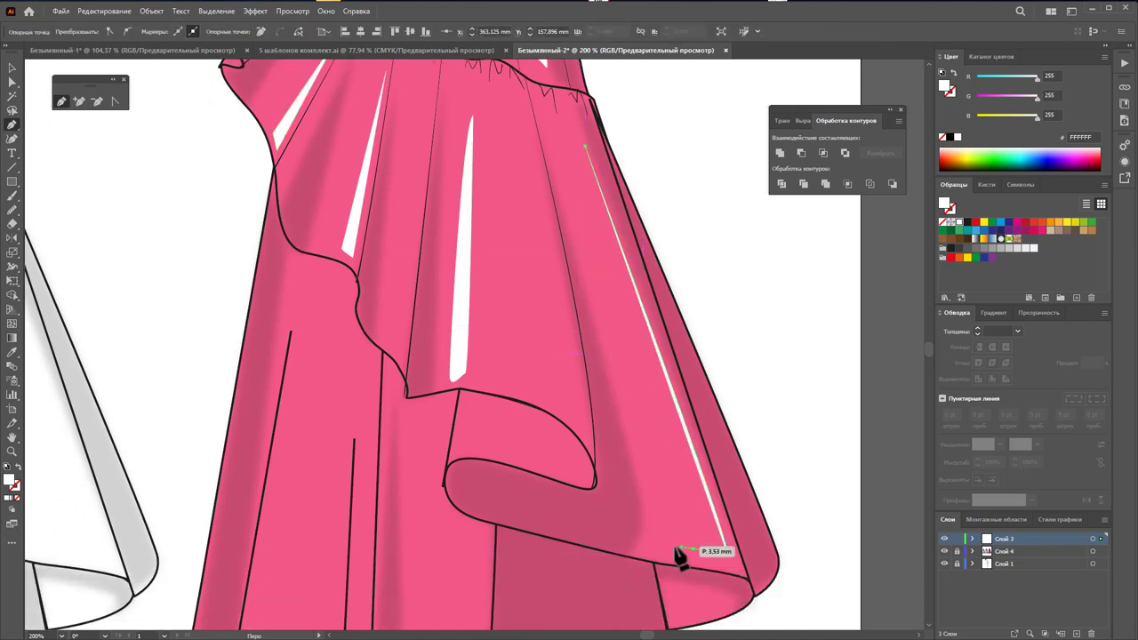
click(673, 547)
click(585, 142)
scroll(596, 368, down, 3)
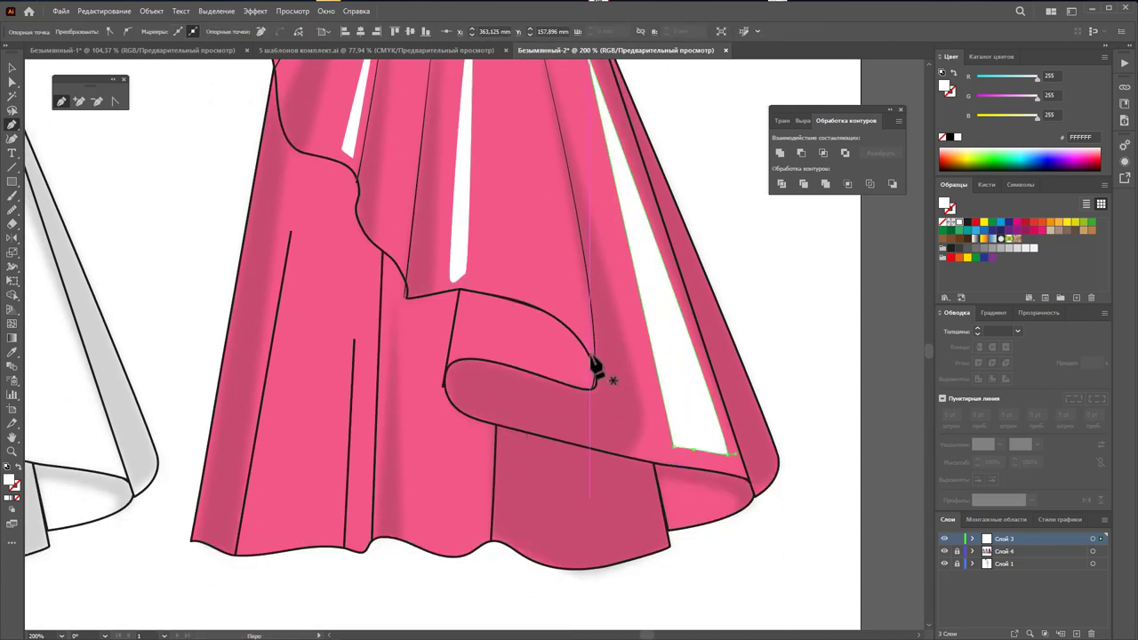
click(322, 302)
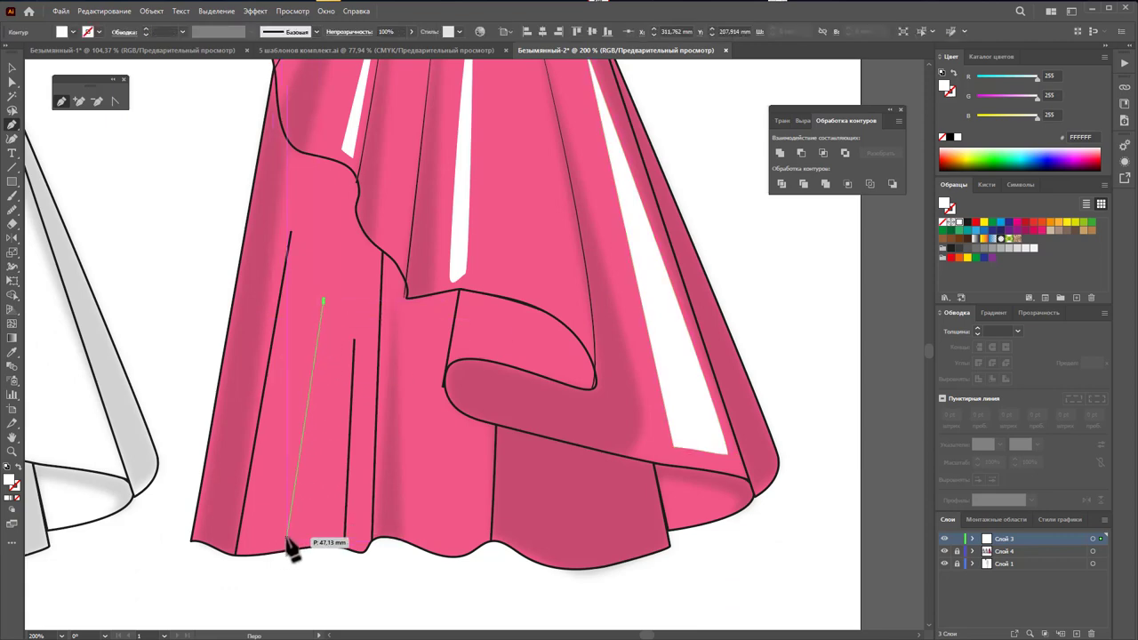
click(287, 536)
click(311, 305)
click(323, 303)
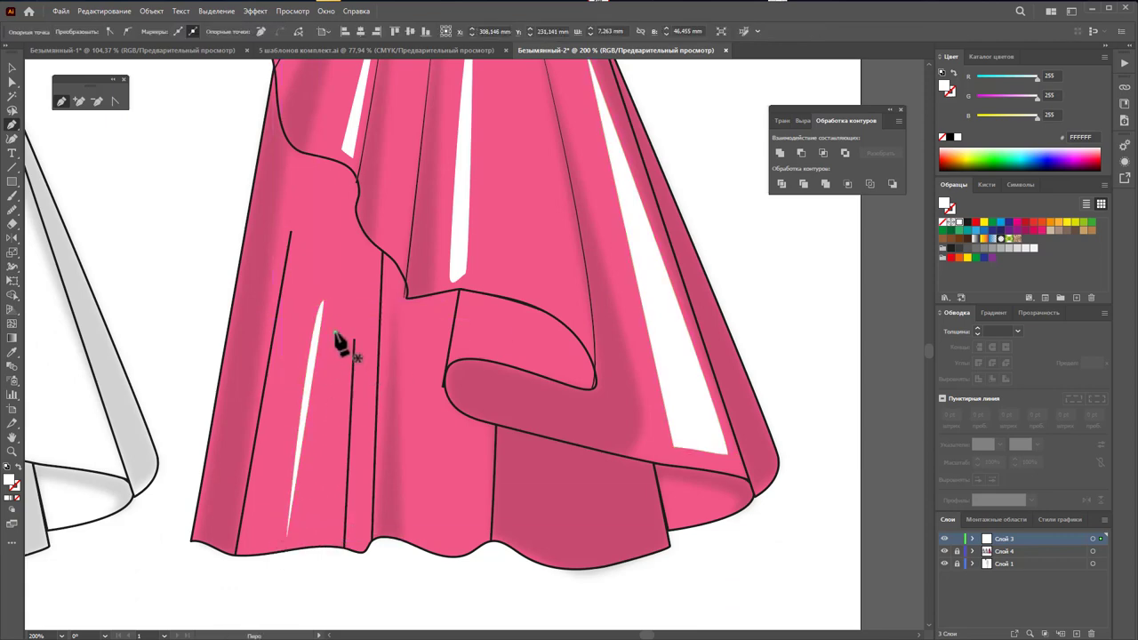
Step: Zoom out to 100% to see the gowns
key(z)
alt+click(495, 280)
alt+click(518, 241)
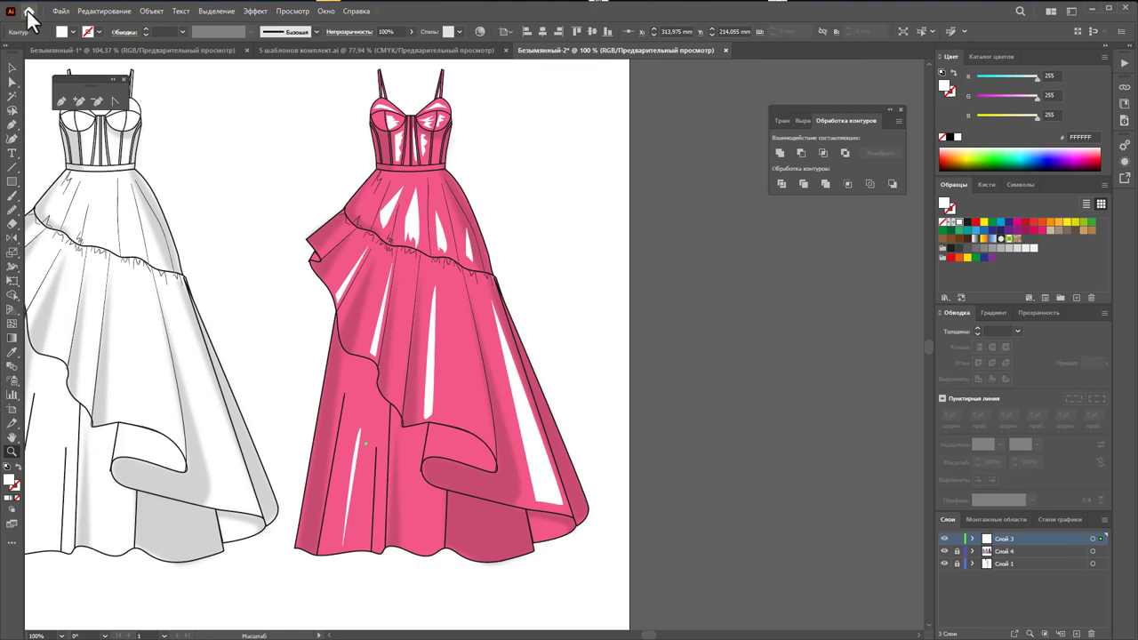
Step: Select all highlights, set Opacity to 37% and apply Gaussian Blur
click(12, 67)
key(ctrl+a)
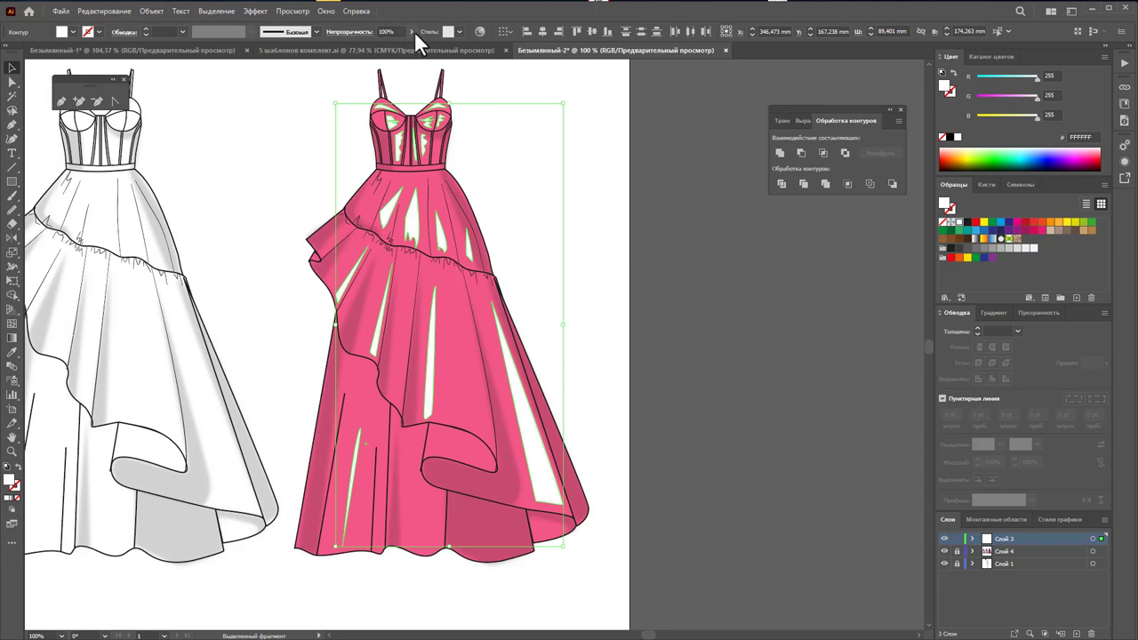
drag(404, 40, 381, 47)
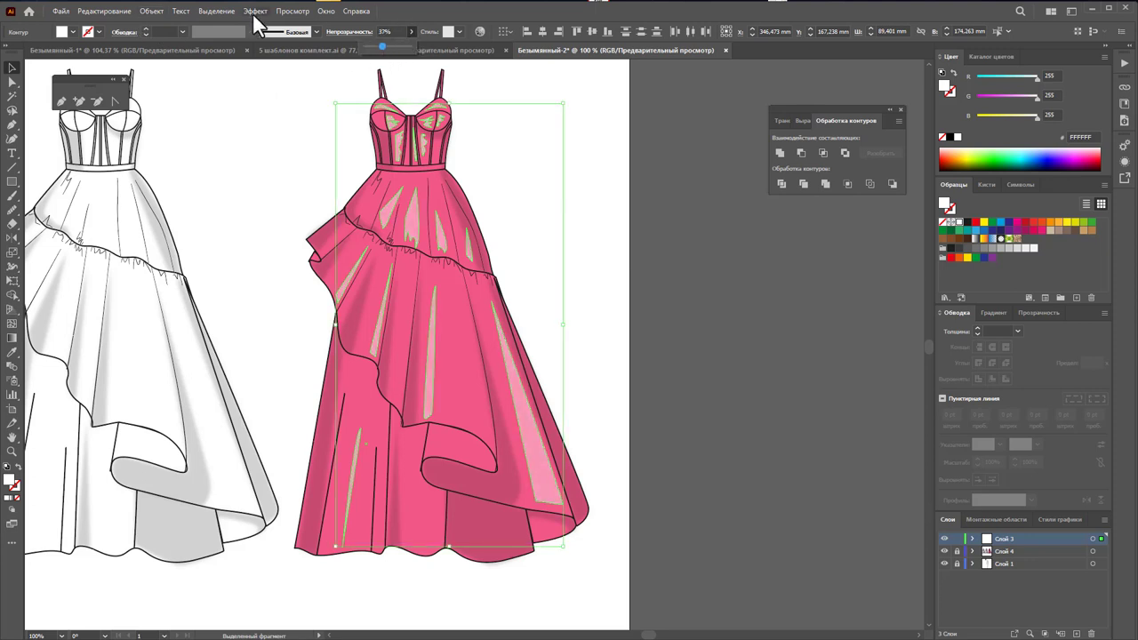
click(213, 10)
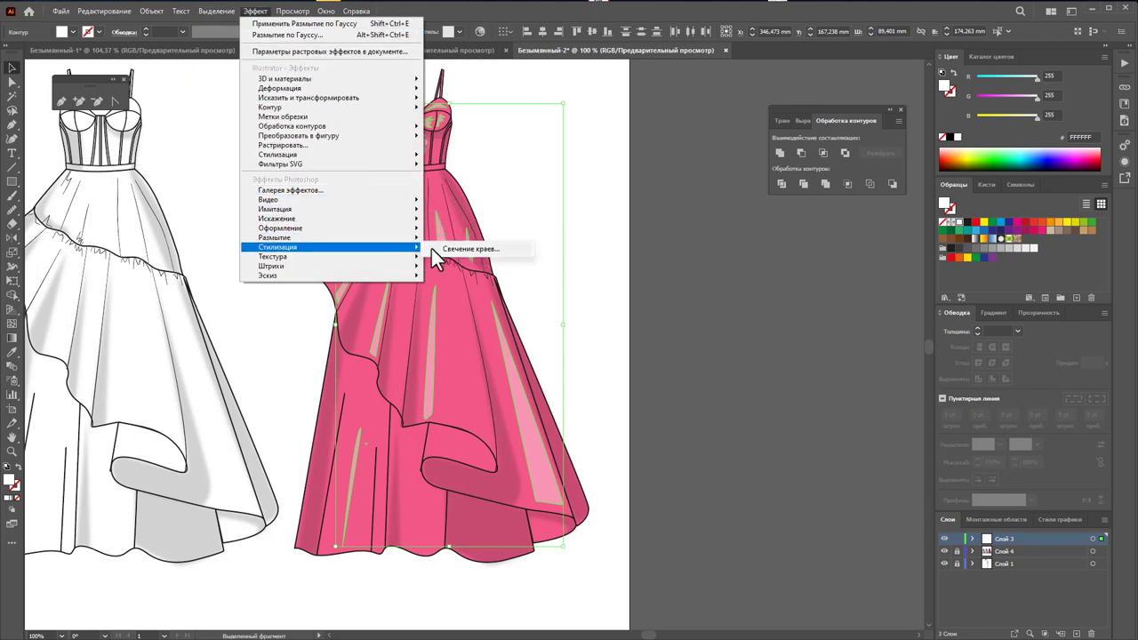
mouse_move(276, 238)
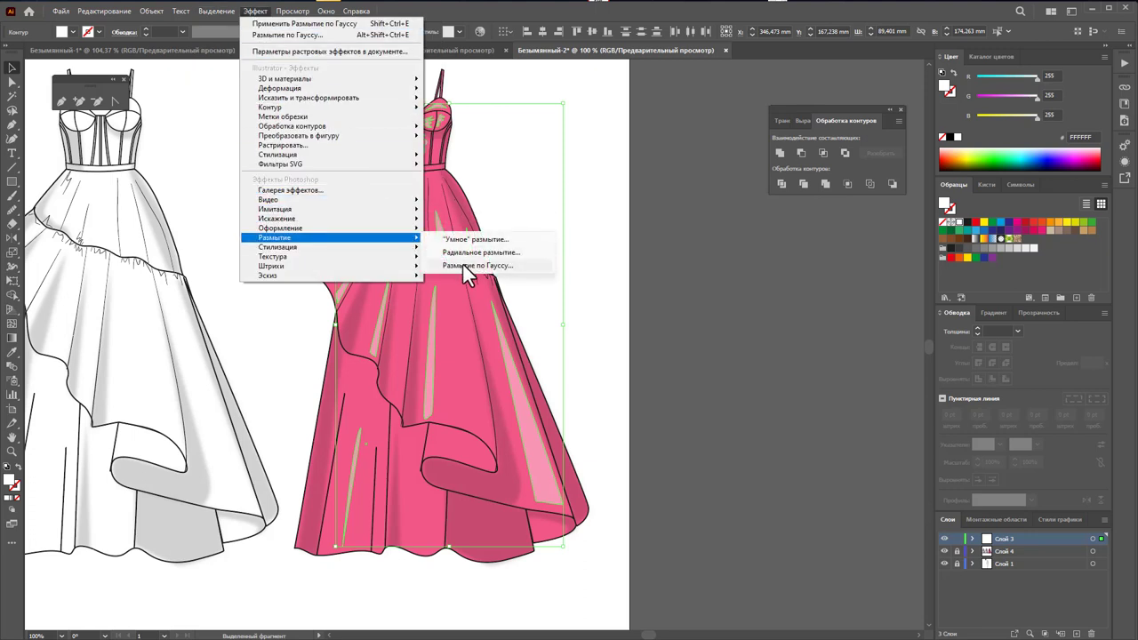
click(463, 264)
click(837, 346)
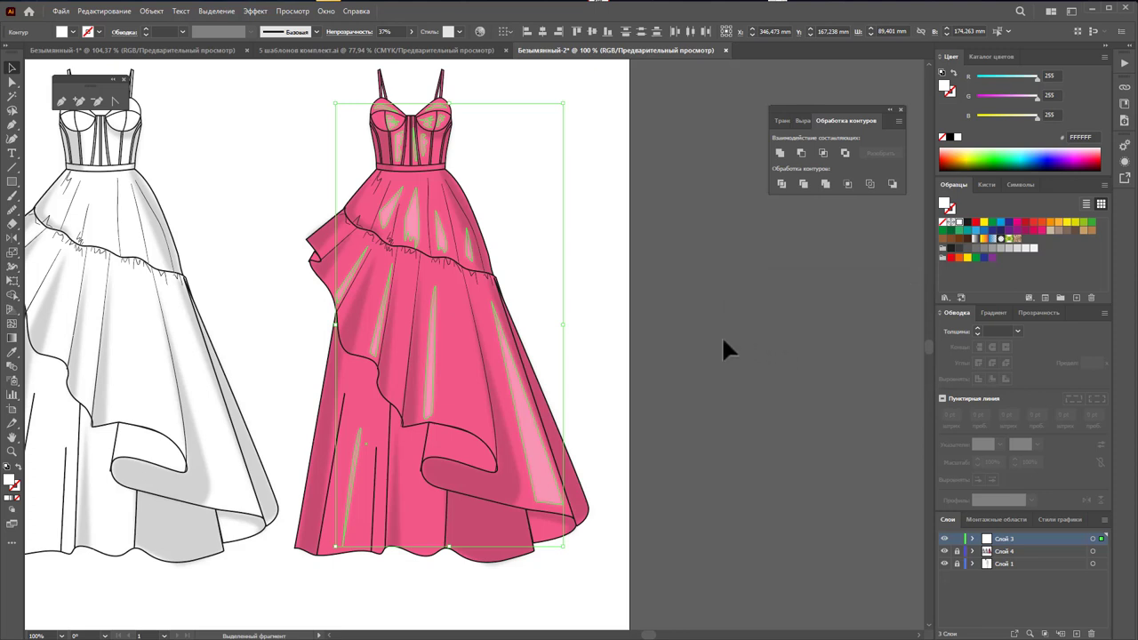
click(657, 329)
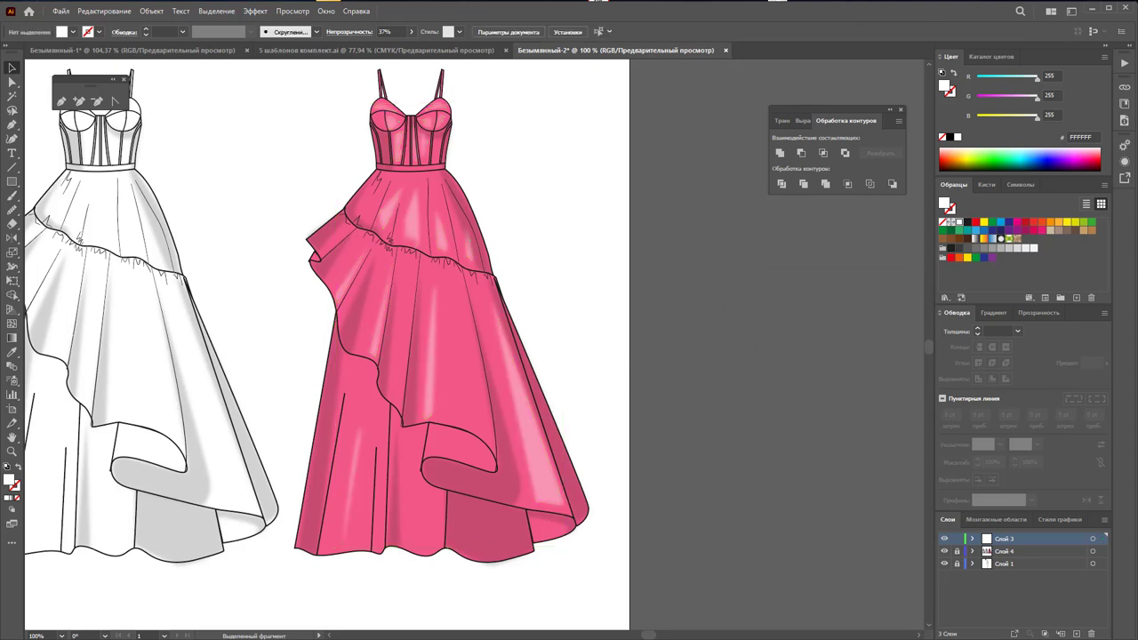
Step: Magic Wand-select the pink skirt highlights and lower their opacity to 15%
click(12, 95)
click(527, 450)
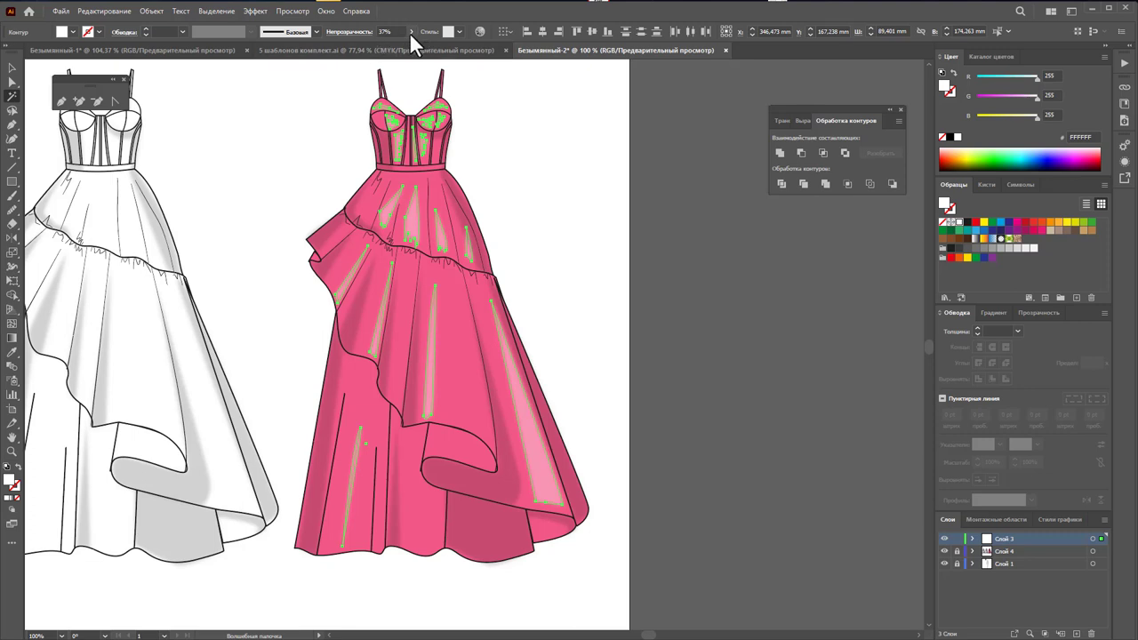
drag(384, 44, 372, 46)
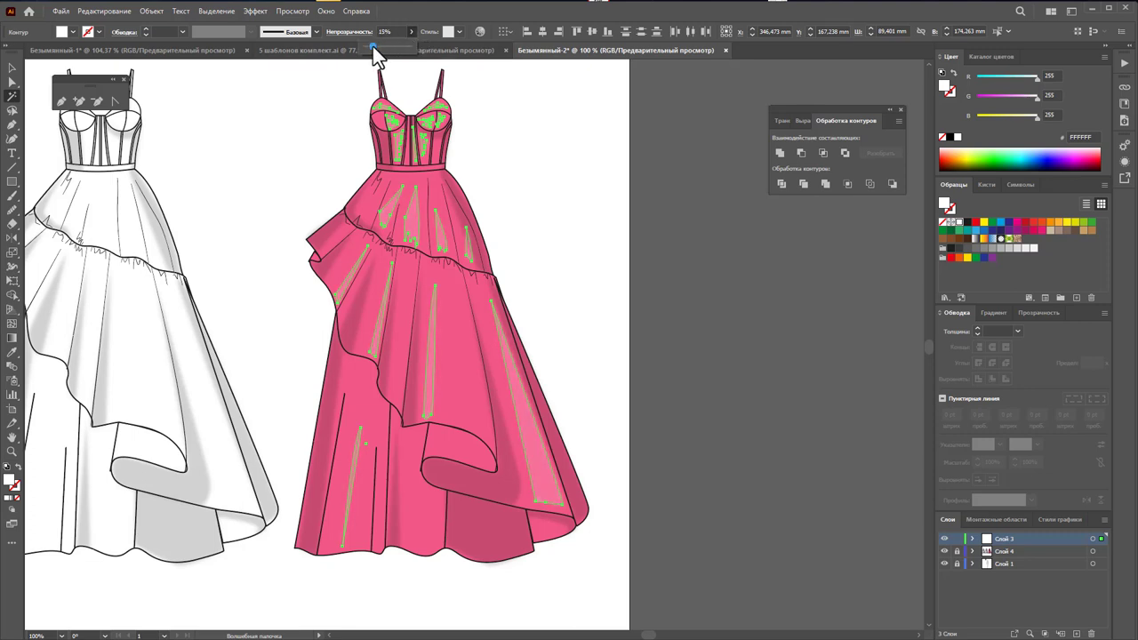
key(v)
click(591, 206)
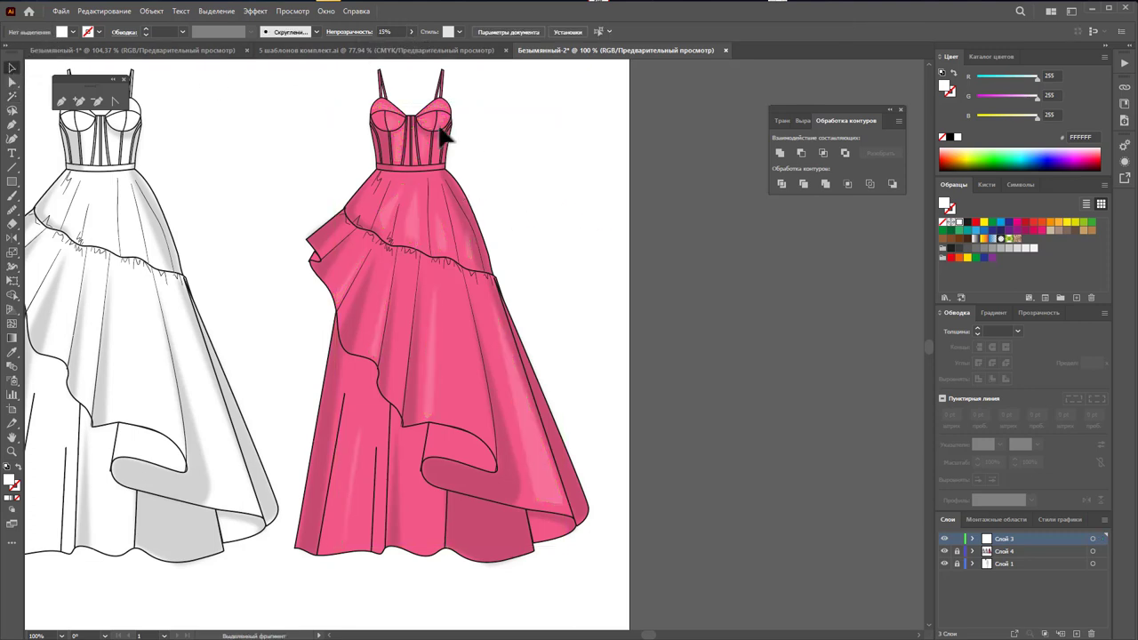
Step: Set the two small bodice highlights to 25% opacity
click(442, 103)
shift+click(391, 124)
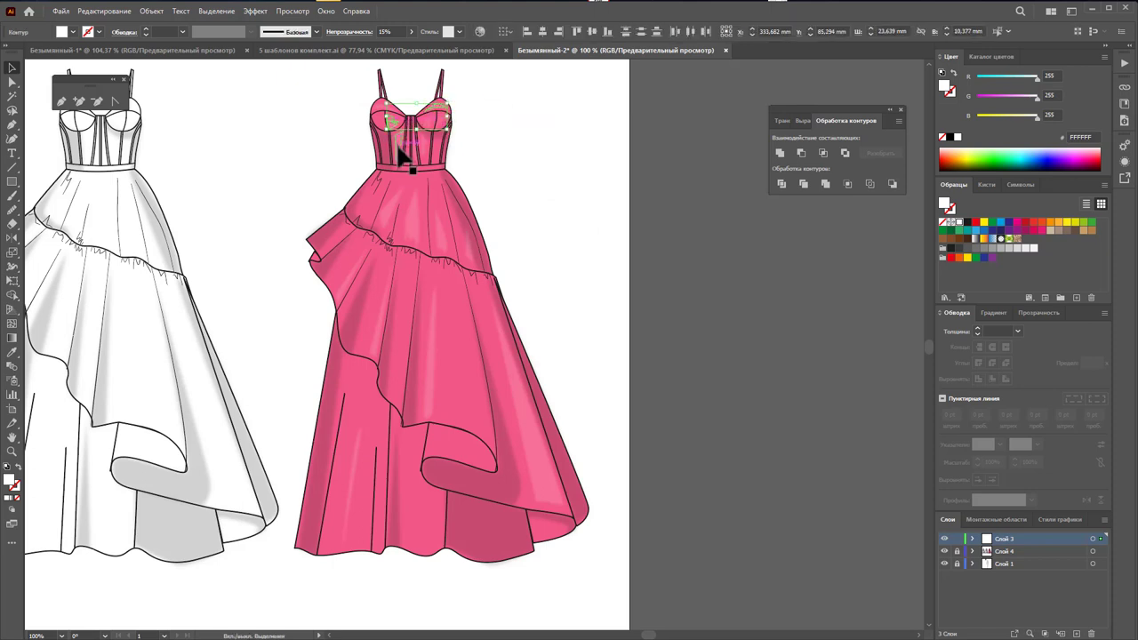
drag(389, 49, 376, 43)
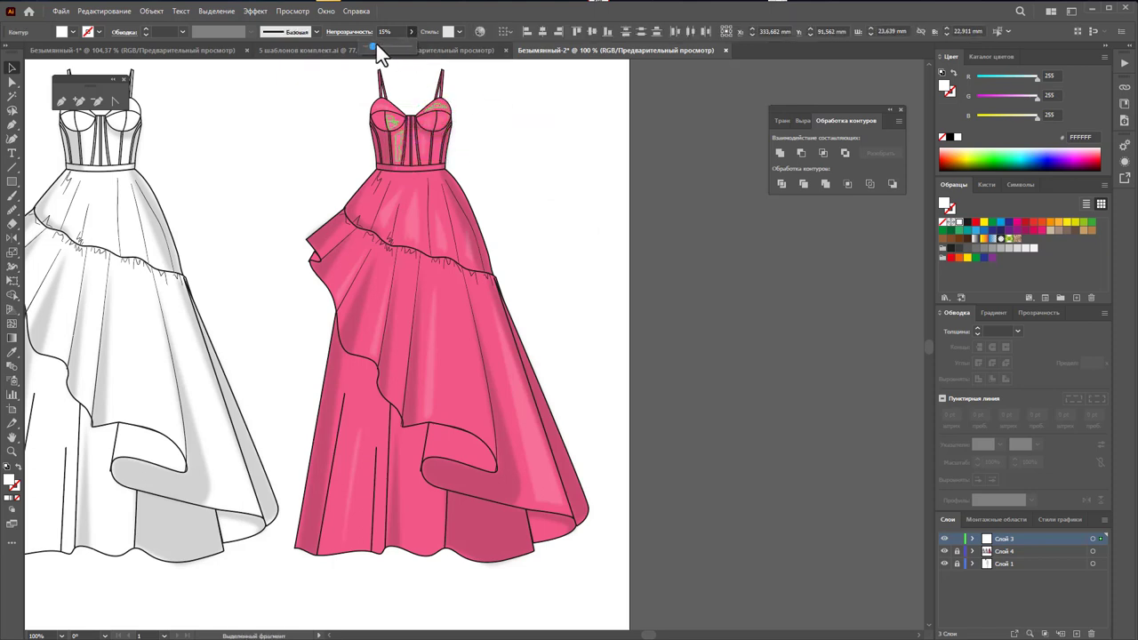
click(510, 132)
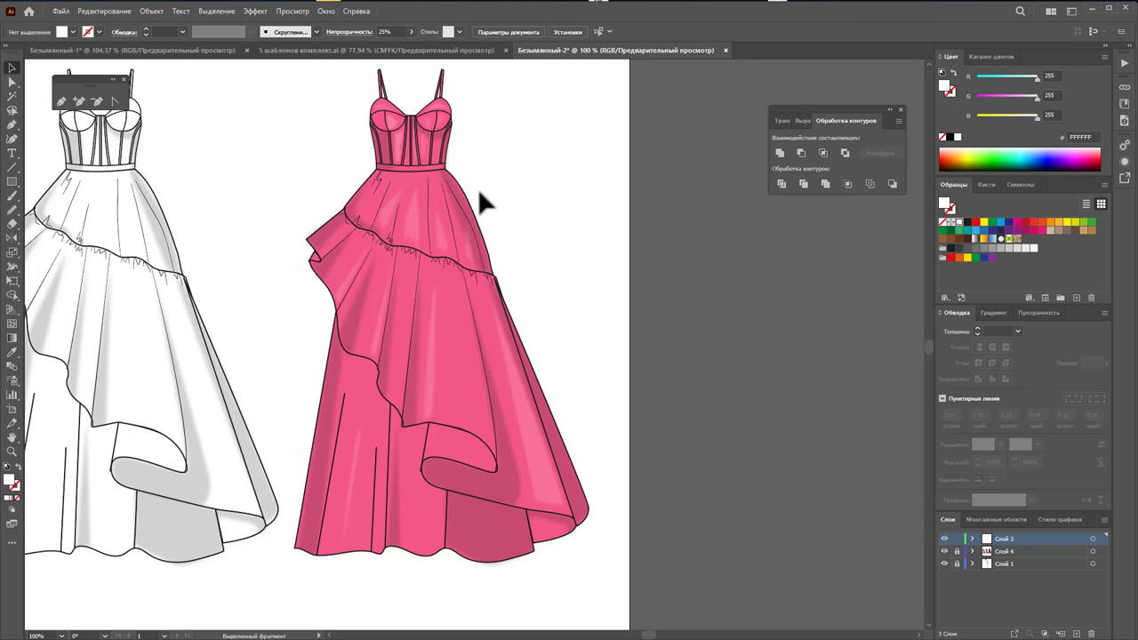
scroll(516, 245, up, 2)
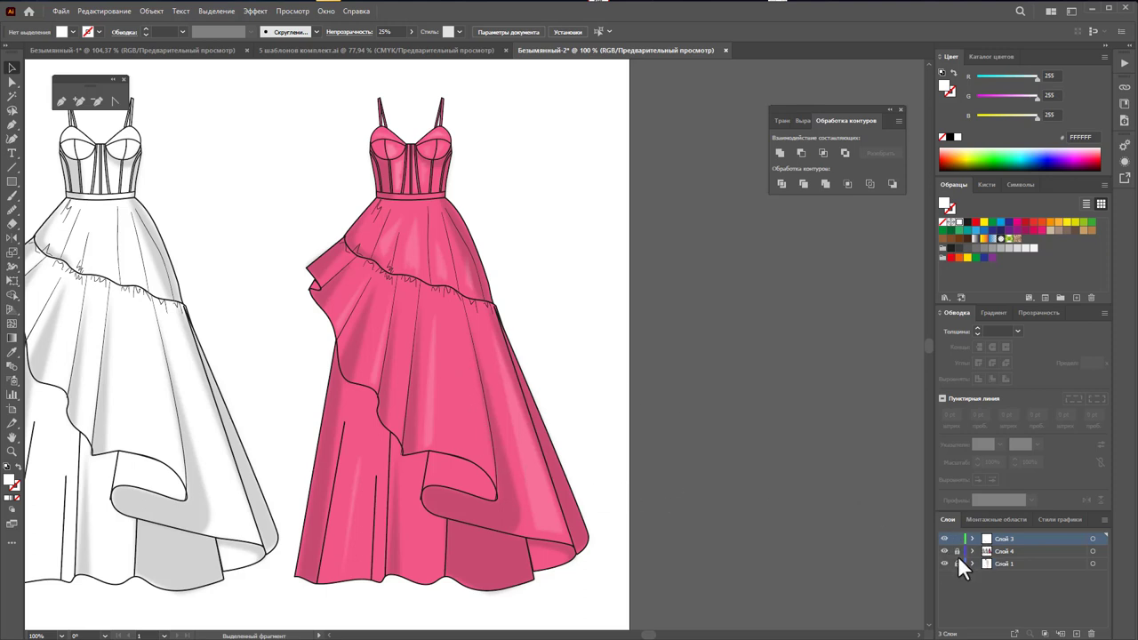
Step: Isolate the pink gown's group and select its dark outline shapes
double_click(477, 439)
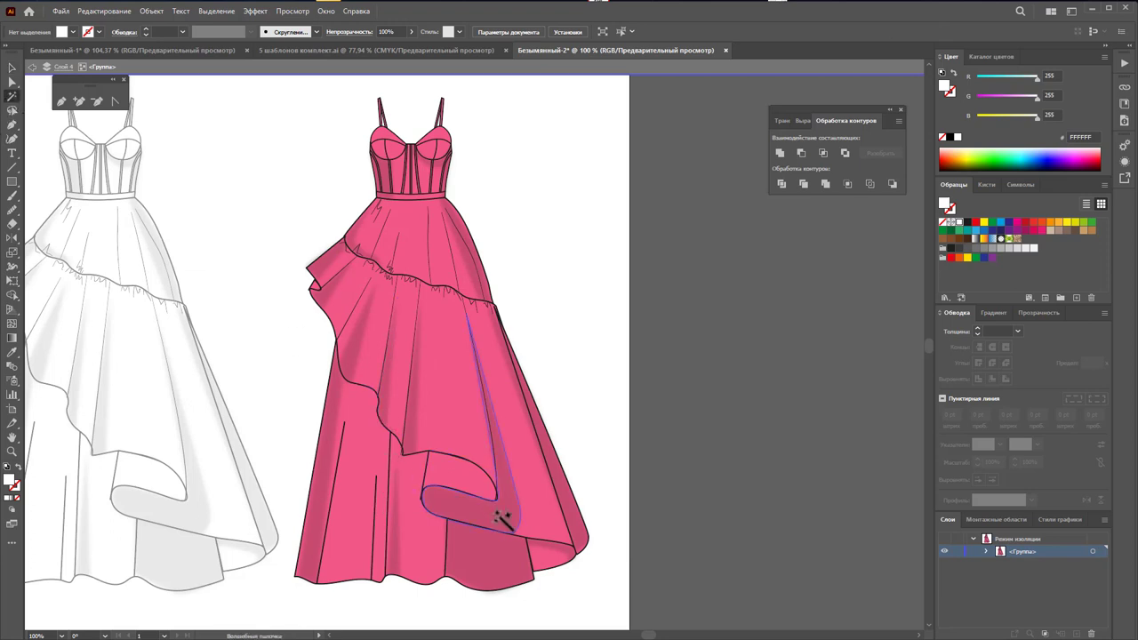
click(498, 516)
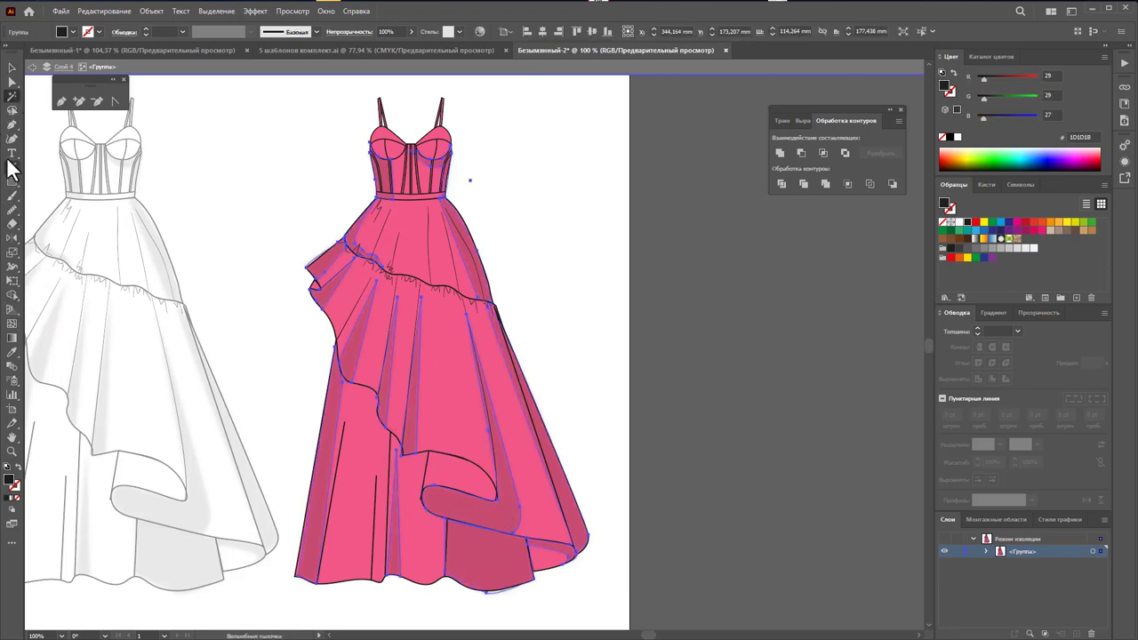
click(11, 353)
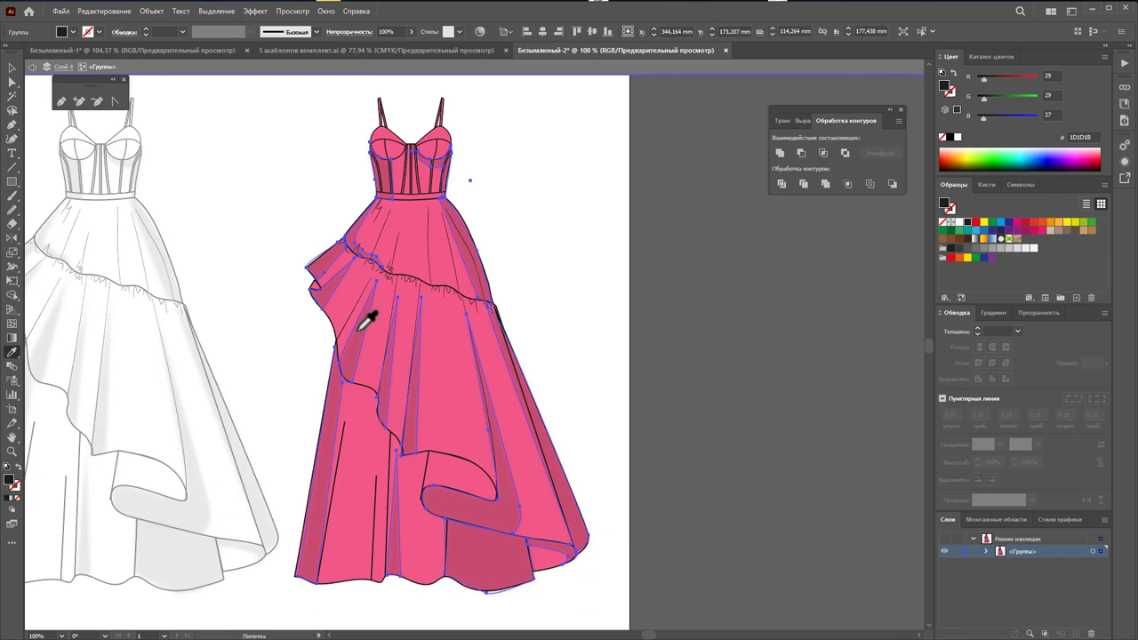
Step: Sample the gown's pink fill onto the outlines and set their stroke to None
click(461, 364)
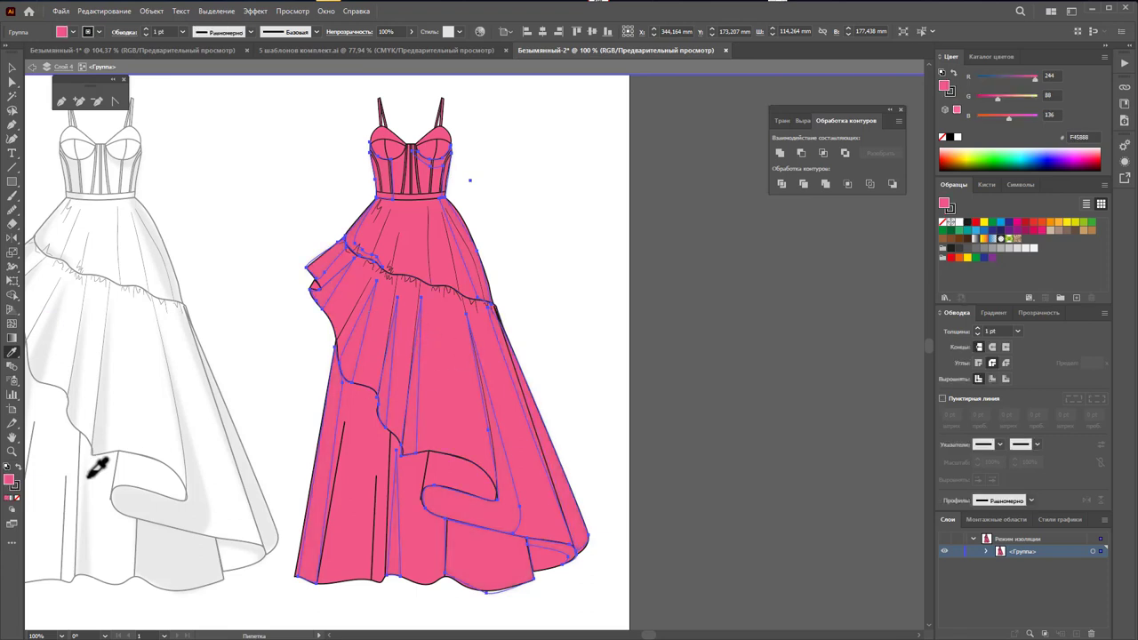
click(17, 492)
key(slash)
click(8, 485)
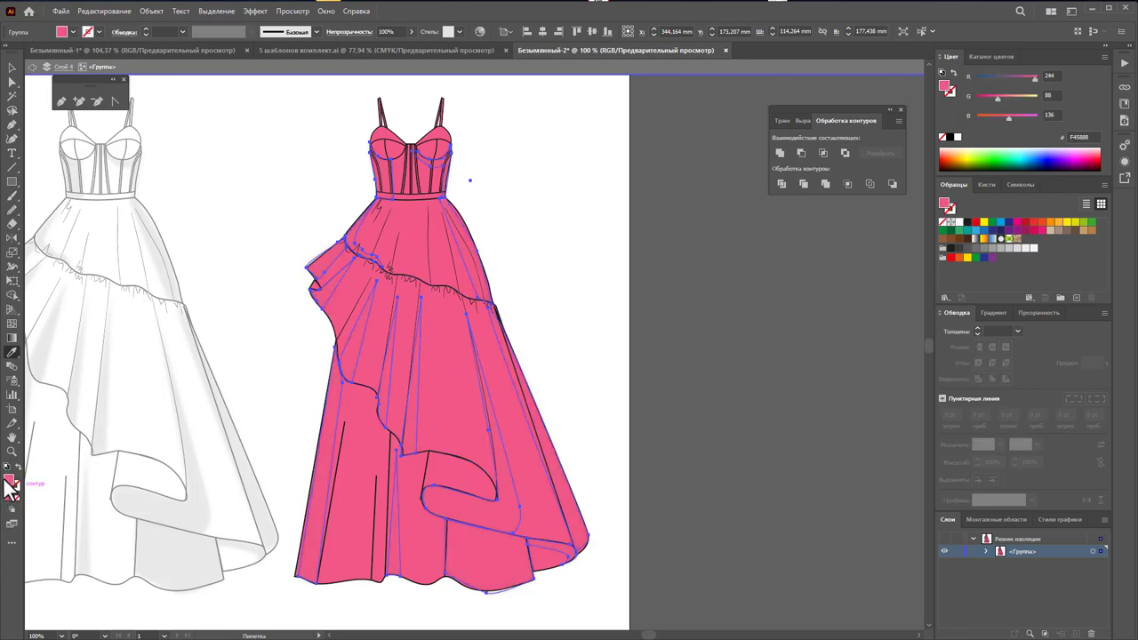
Step: Change the outlines' fill to deep burgundy #591930 in the Color Picker
double_click(9, 483)
drag(231, 162, 751, 216)
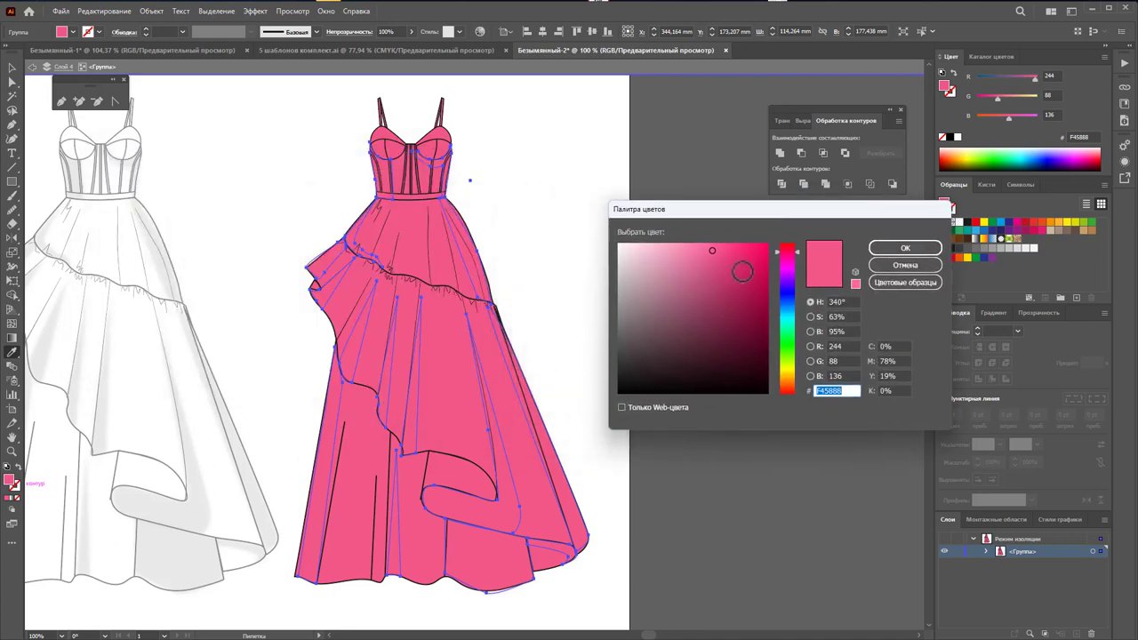
drag(716, 283, 725, 341)
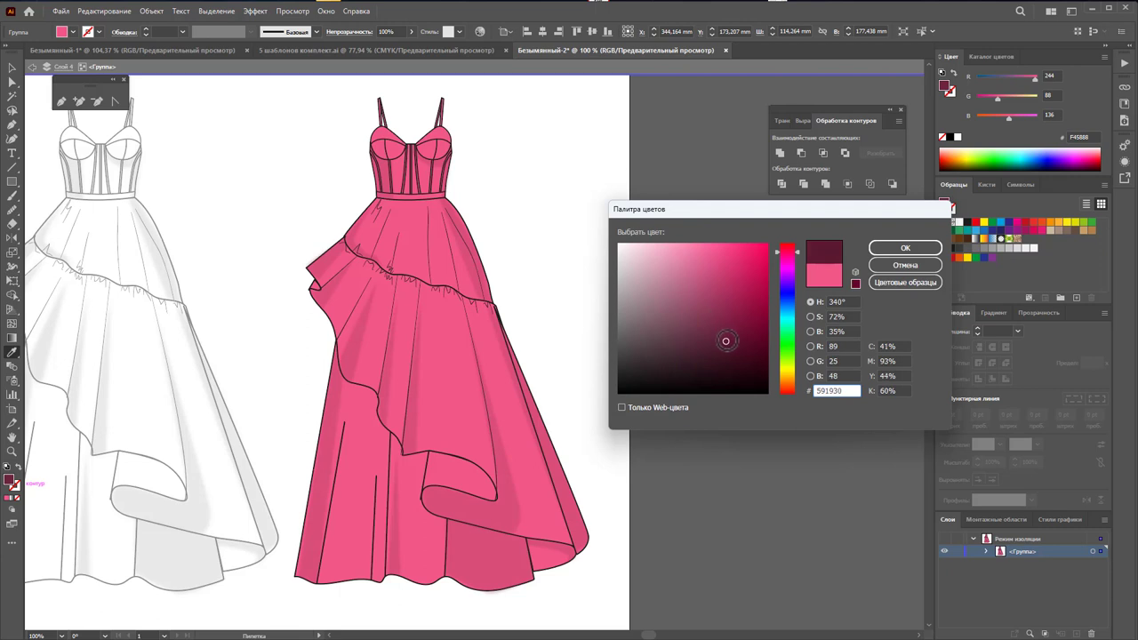
click(877, 253)
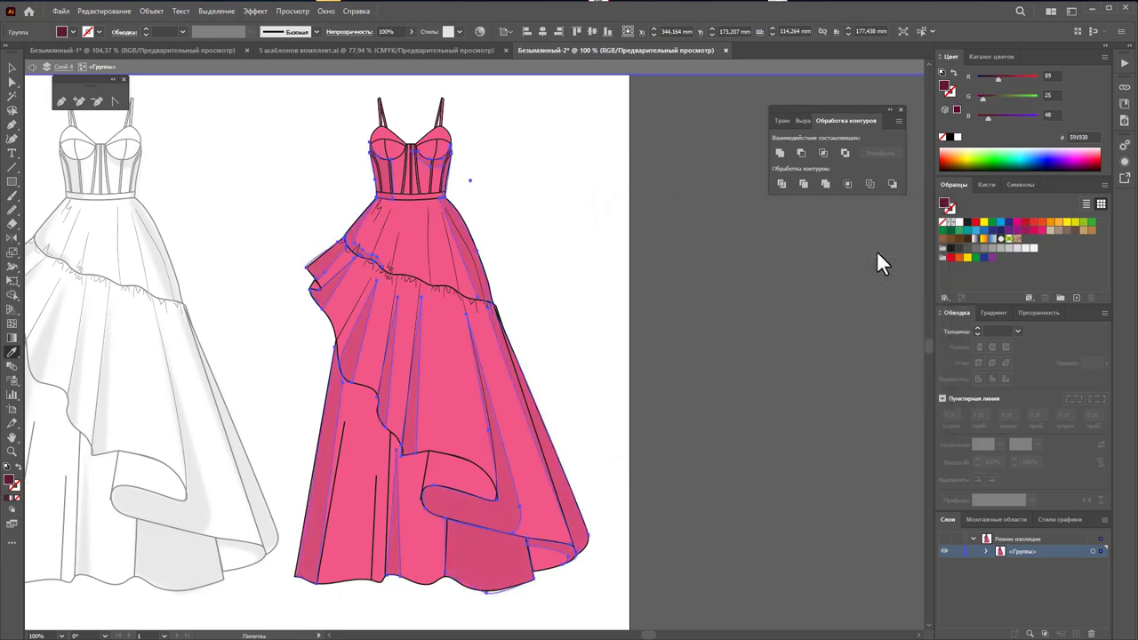
key(v)
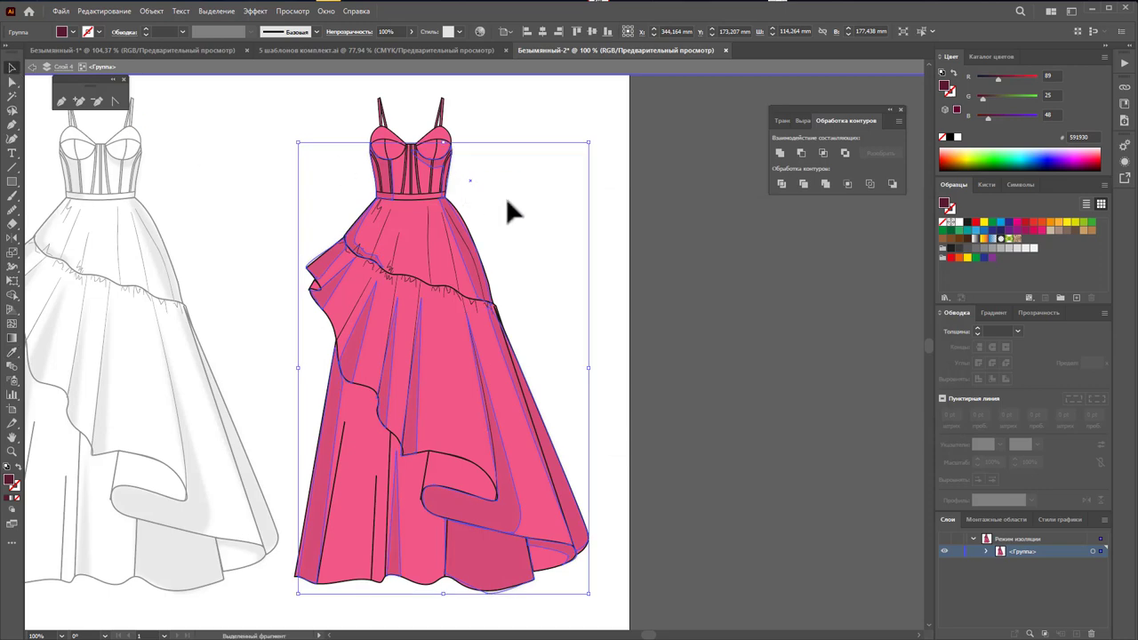
click(490, 212)
Step: Zoom in on the pink gown's bodice and select a thin corset boning stripe
key(z)
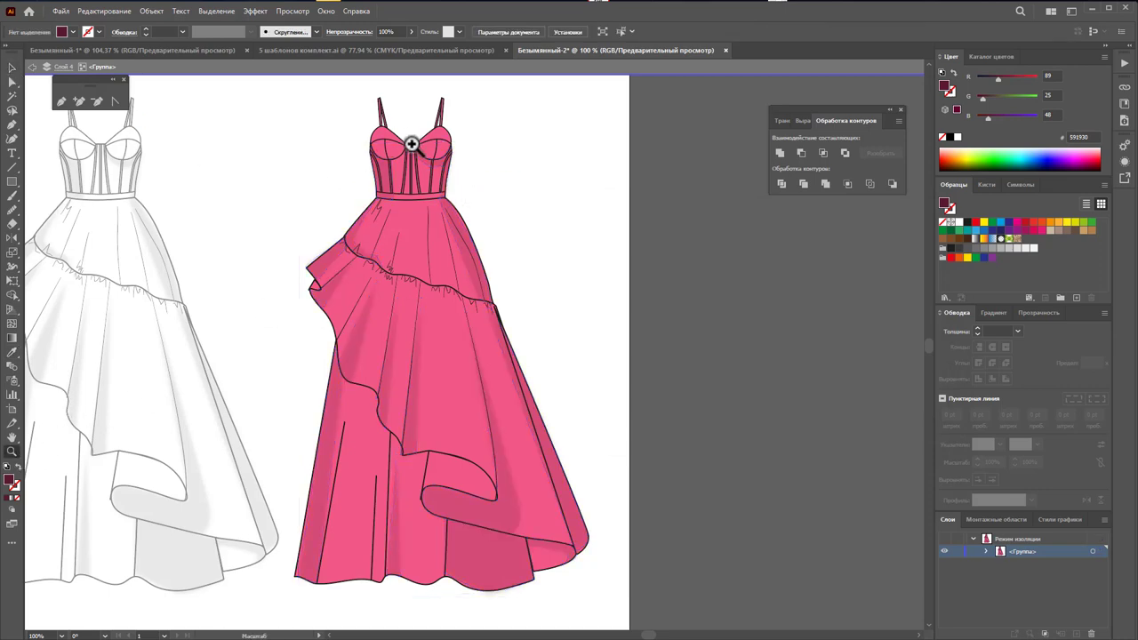
drag(370, 172, 586, 344)
click(12, 68)
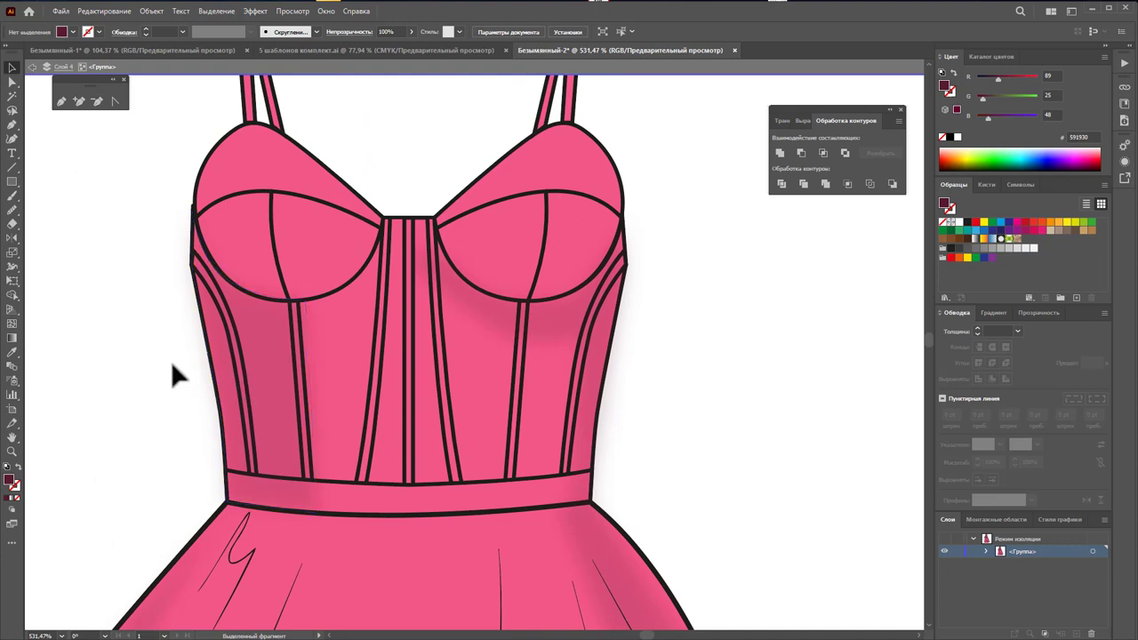
click(385, 371)
shift+click(411, 378)
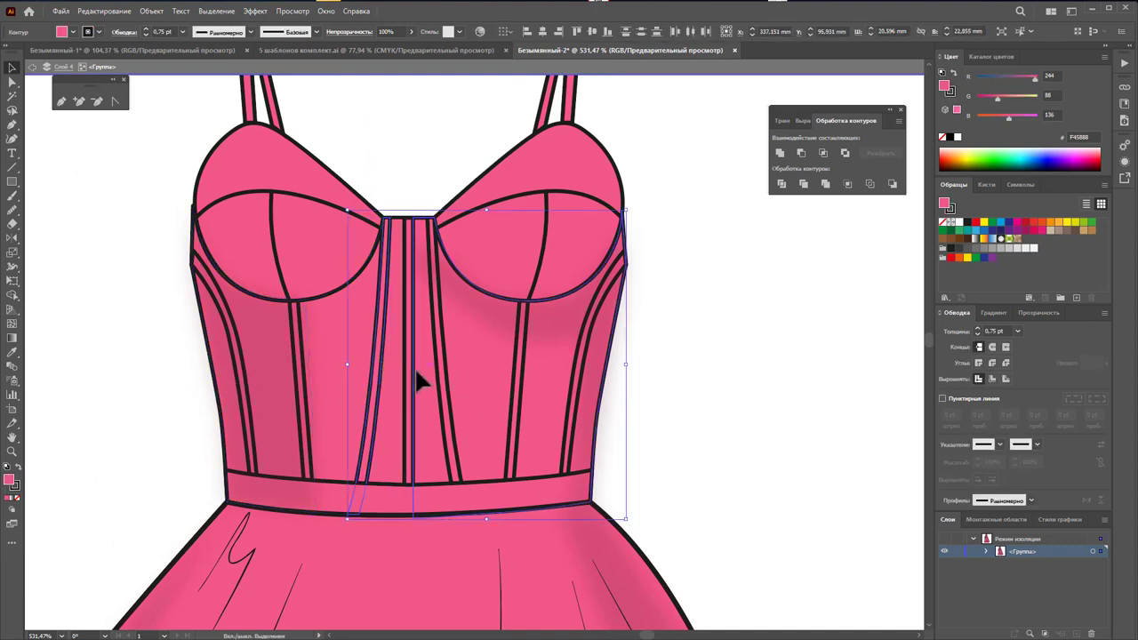
shift+click(407, 380)
Step: Select the centre boning stripe plus its neighbouring and right-side stripes
click(414, 182)
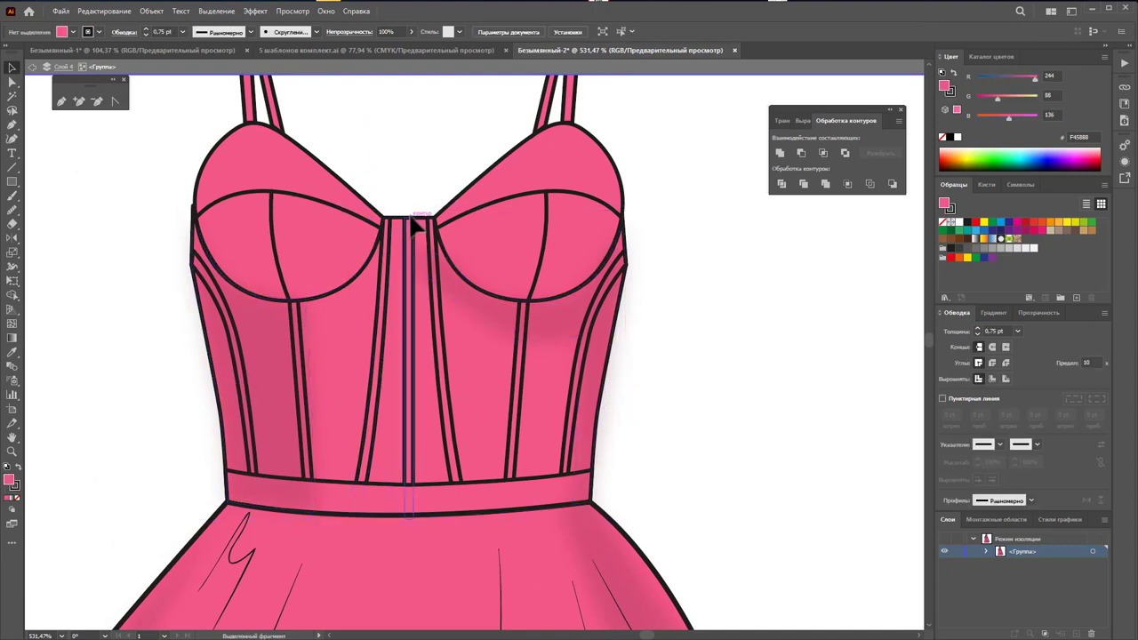
click(407, 224)
shift+click(433, 237)
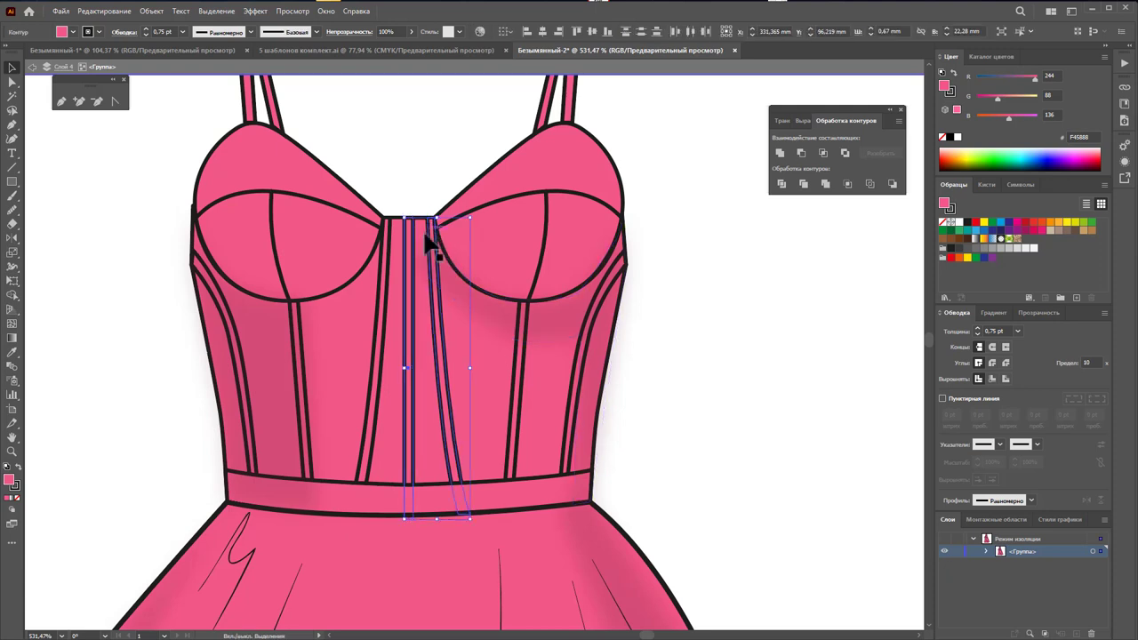
shift+click(394, 237)
shift+click(515, 394)
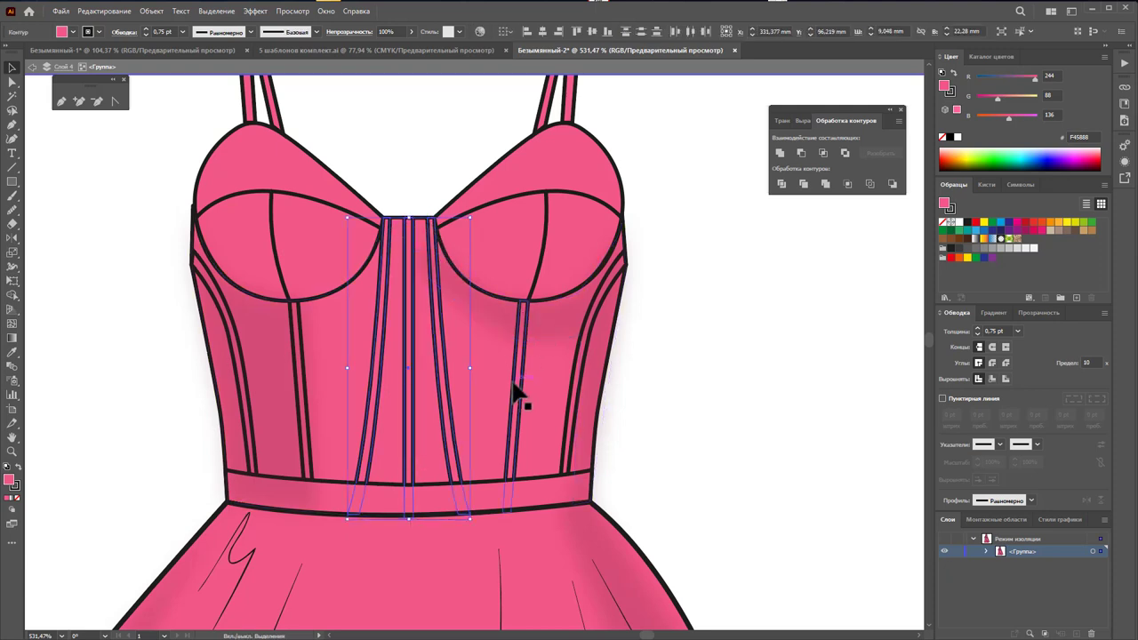
shift+click(571, 425)
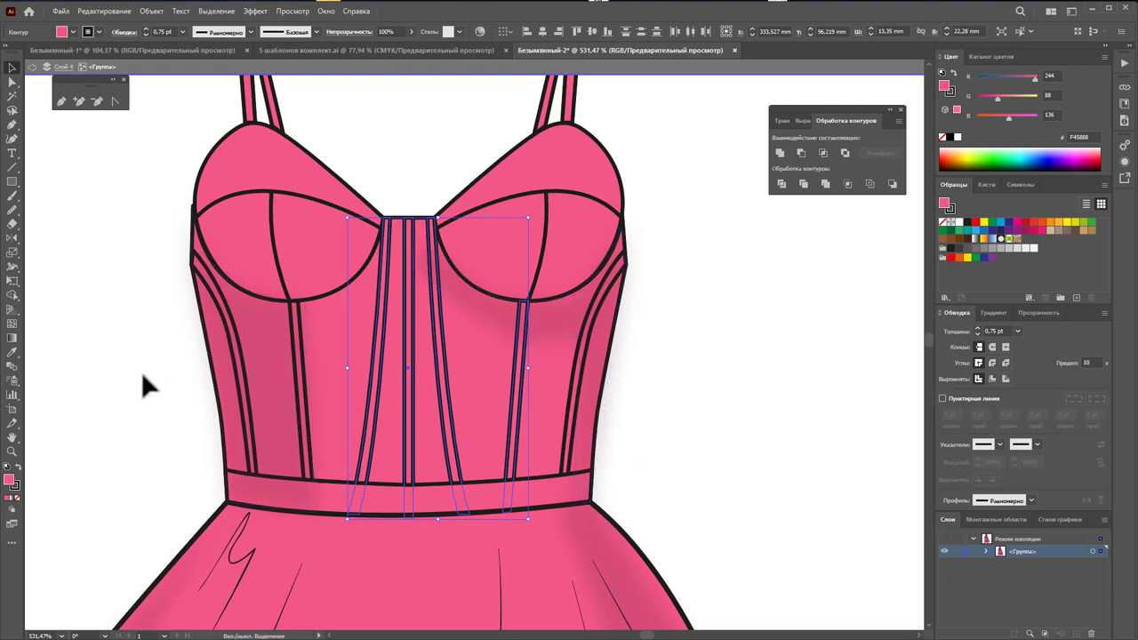
Step: Marquee-select the bodice side seams, then pick the narrow central stripe
drag(642, 420, 129, 369)
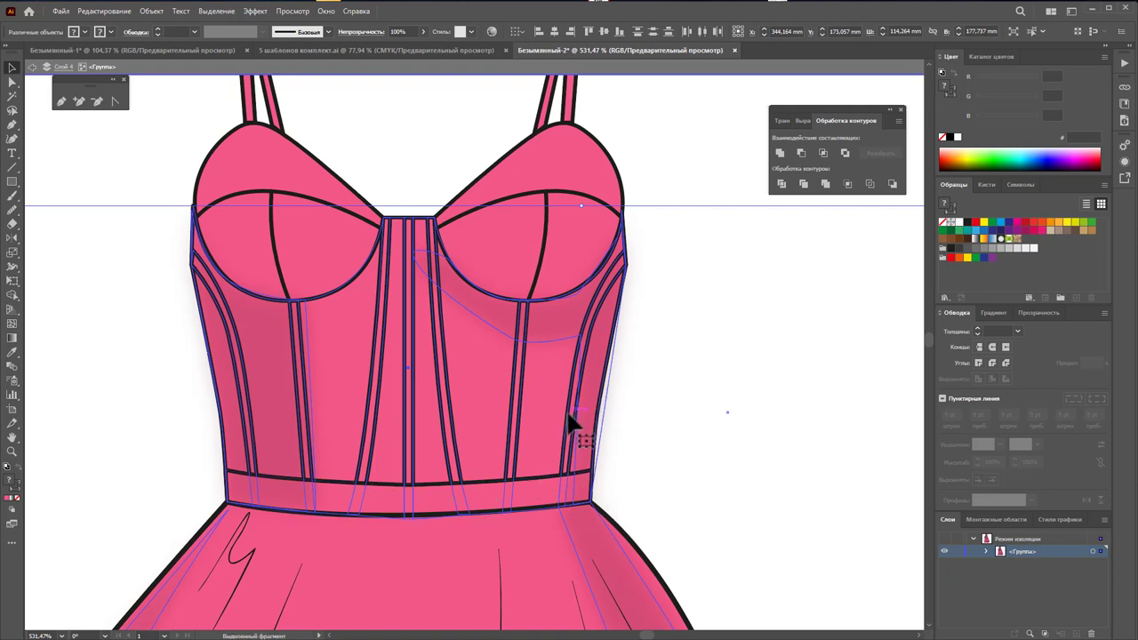
click(534, 442)
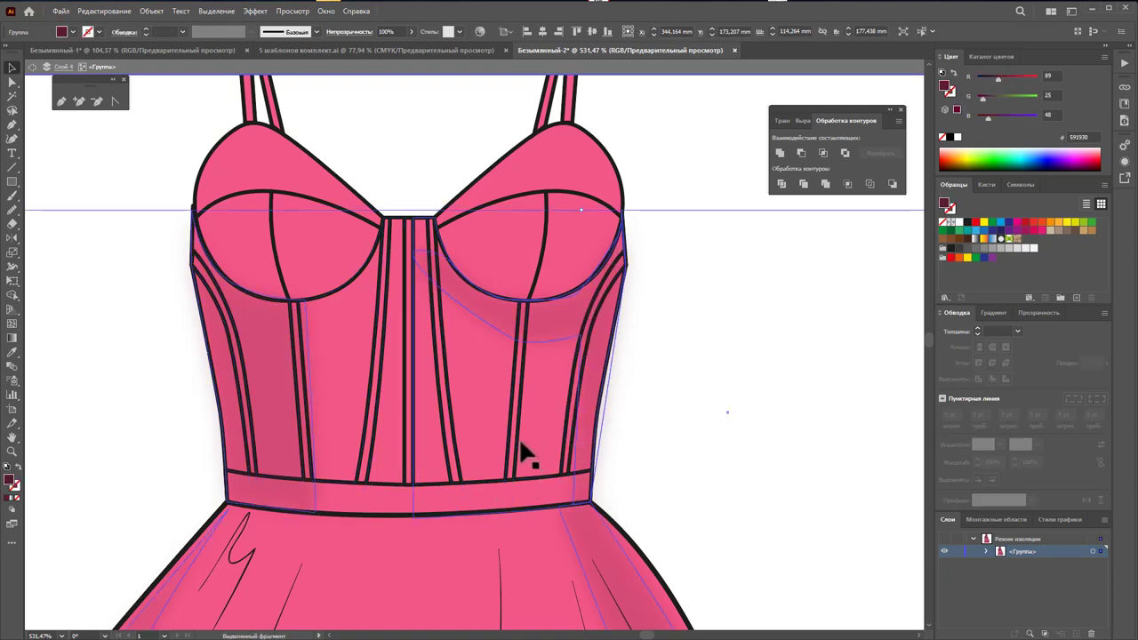
click(406, 414)
click(410, 416)
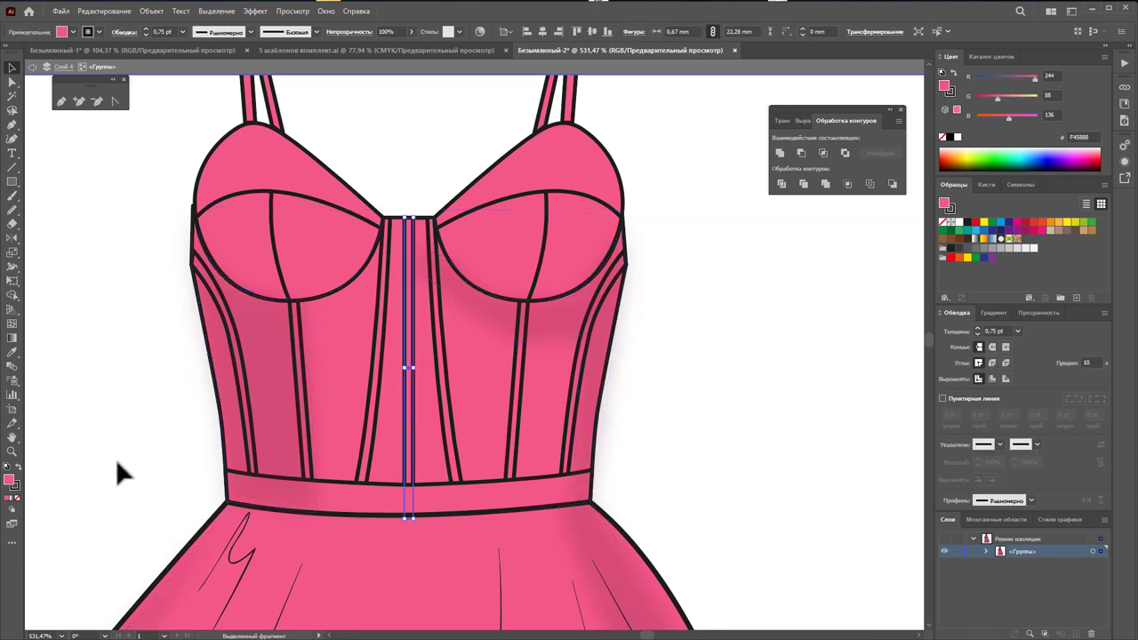
Step: Fill the central bodice stripe with darker pink #D14779
double_click(10, 481)
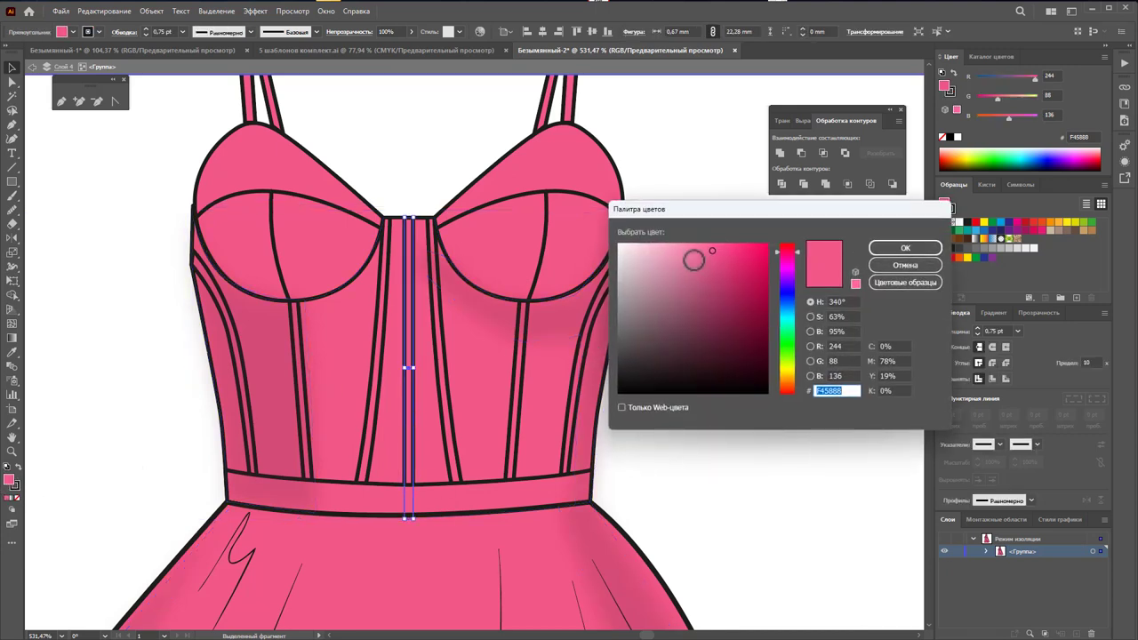
drag(712, 250, 717, 270)
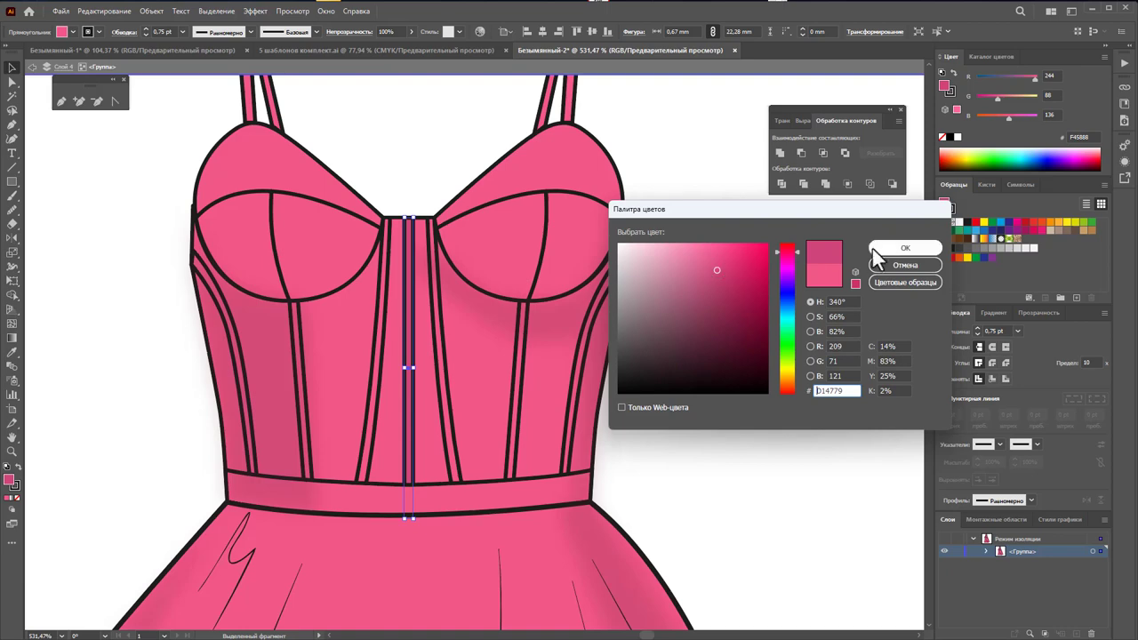
click(905, 248)
click(749, 371)
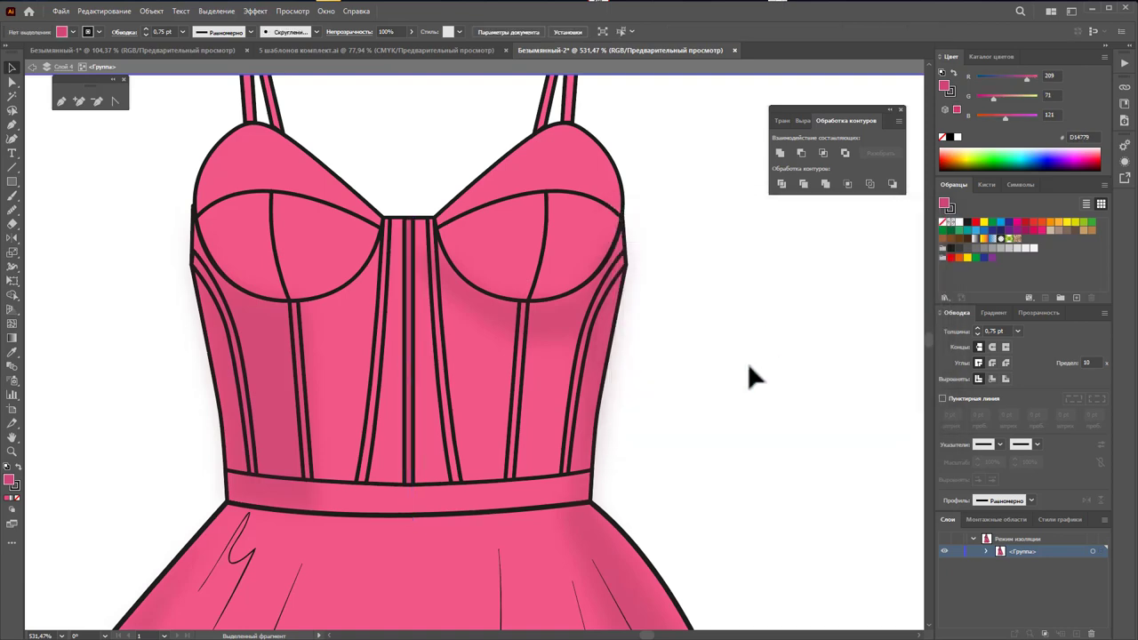
Step: Copy the darker pink onto both centre seam stripes with the Eyedropper
click(458, 454)
shift+click(376, 433)
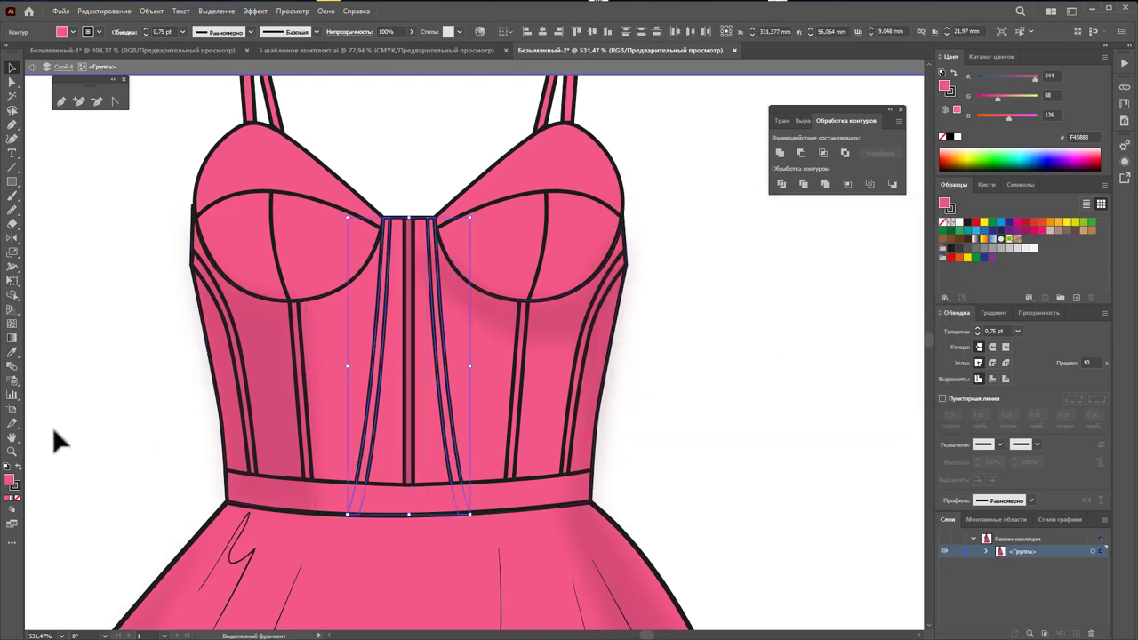
click(13, 352)
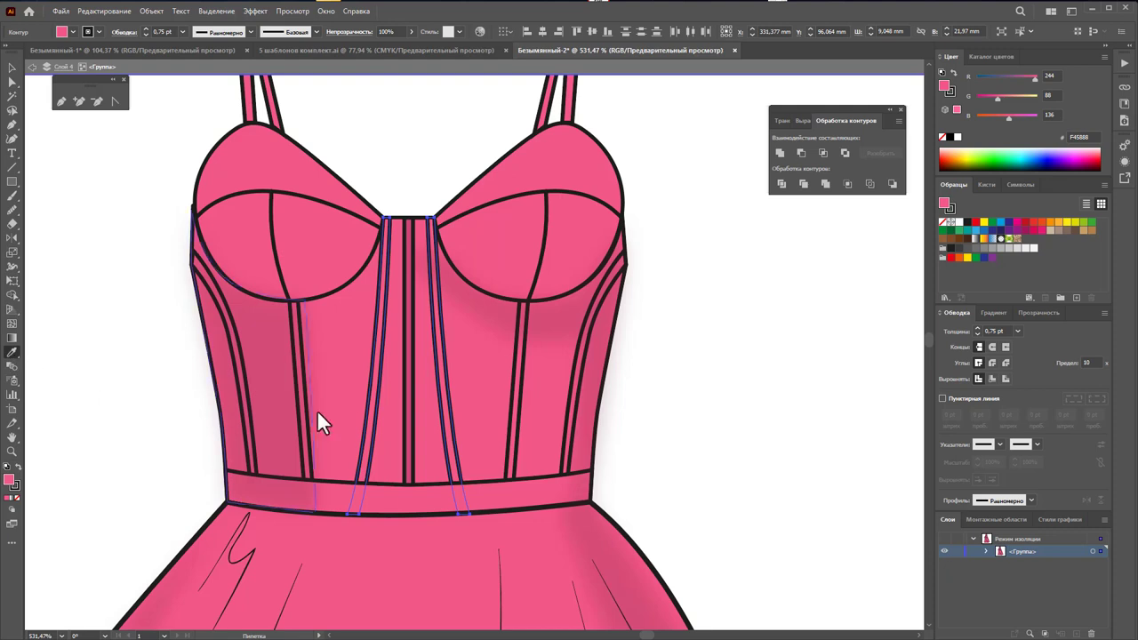
click(408, 425)
click(411, 429)
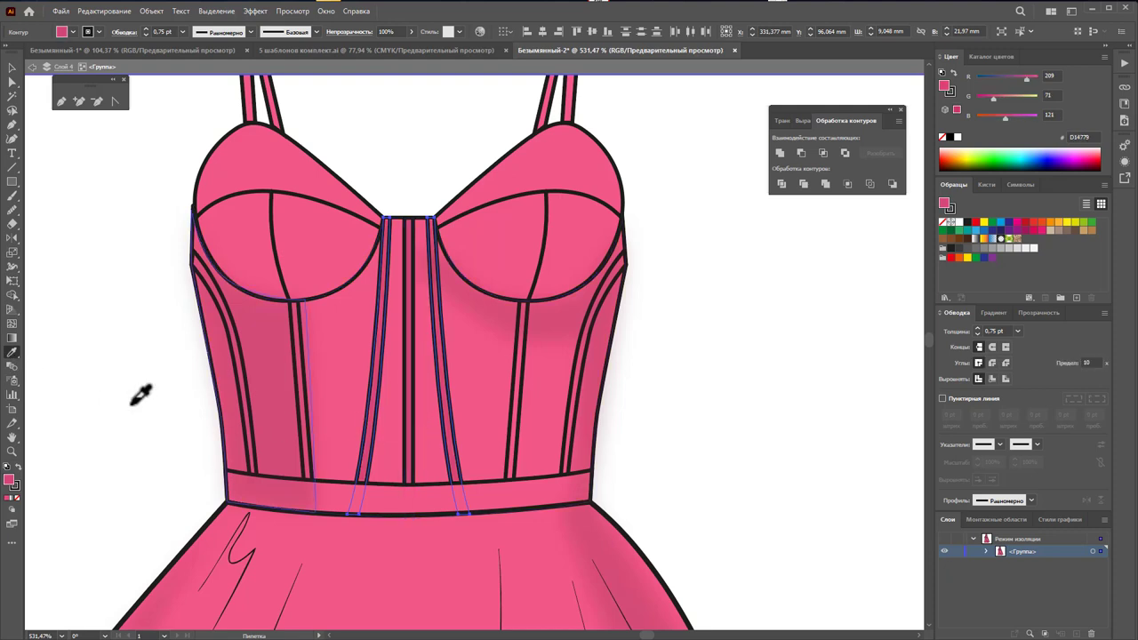
click(13, 67)
Step: Undo an accidental left-panel move and isolate the bodice sub-group
click(111, 298)
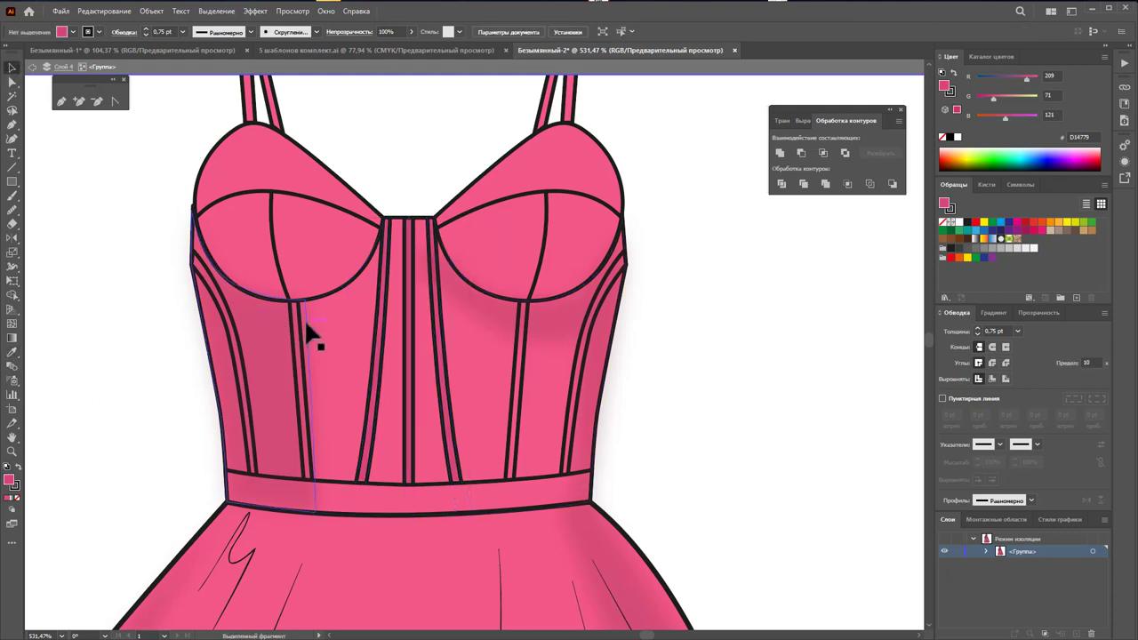
mouse_move(212, 373)
mouse_down()
mouse_move(311, 365)
mouse_move(312, 374)
mouse_up()
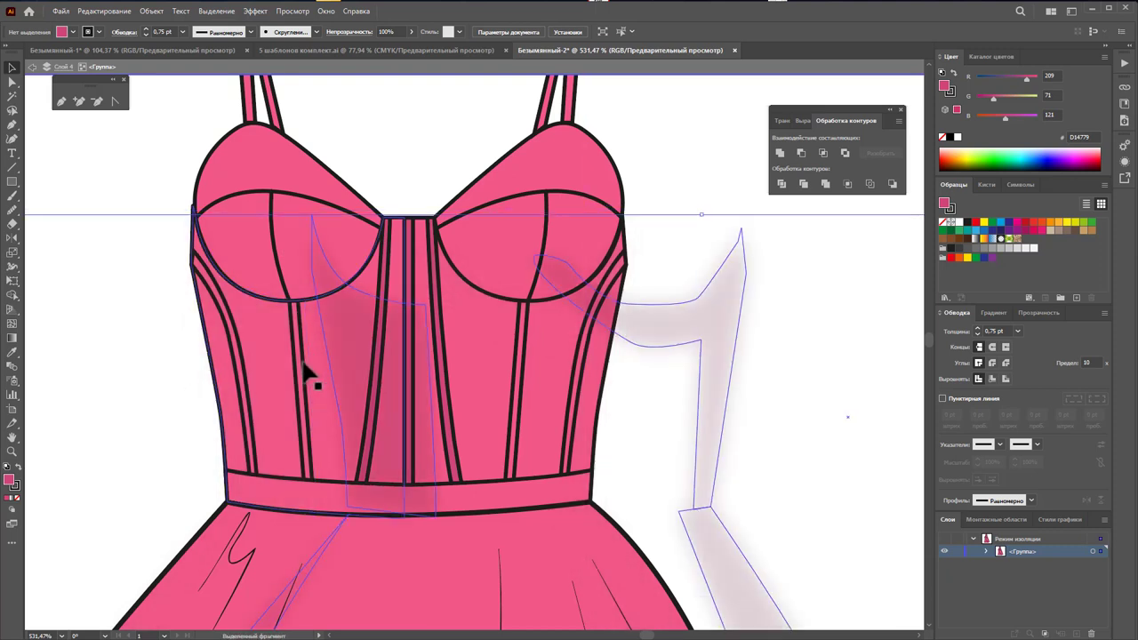
key(ctrl+z)
click(340, 361)
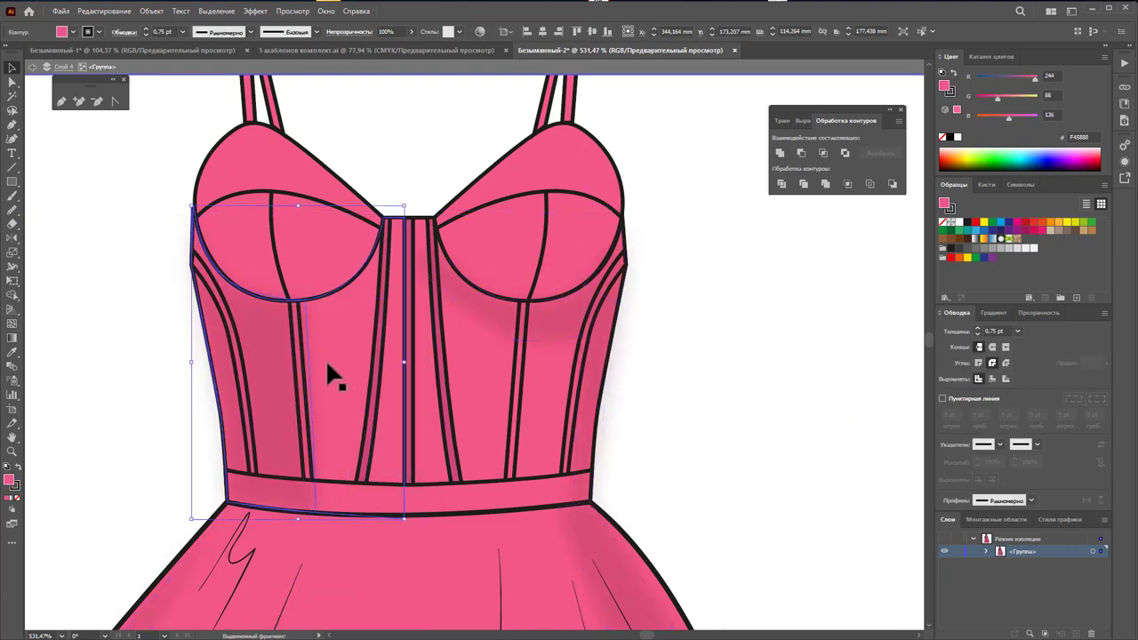
double_click(331, 347)
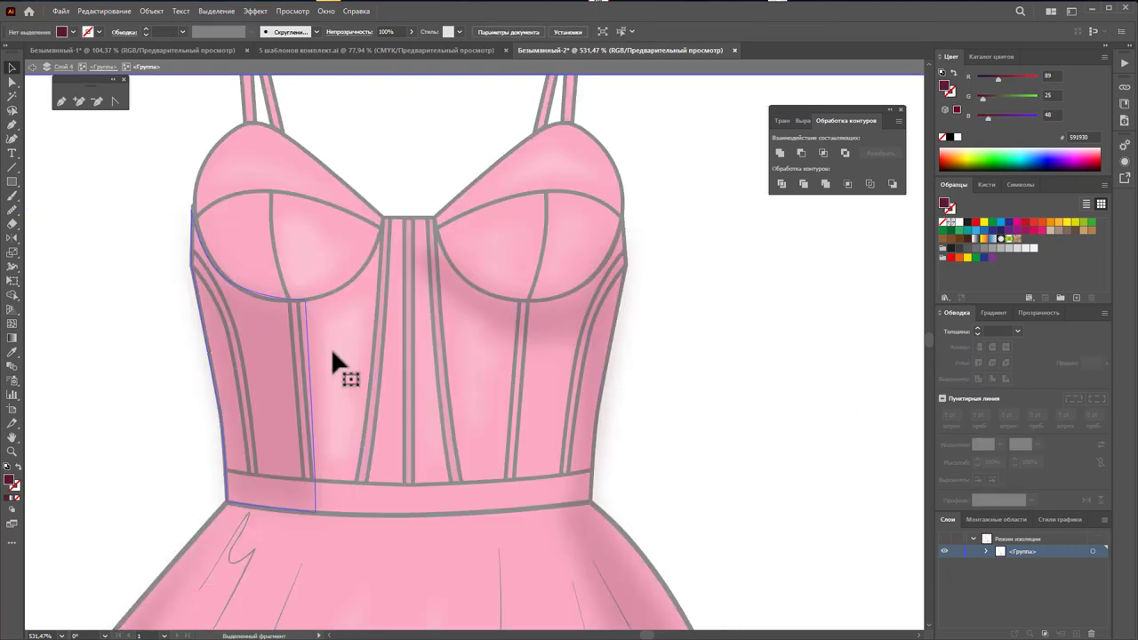
Step: Exit the sub-group isolation and isolate the dress group instead
double_click(706, 384)
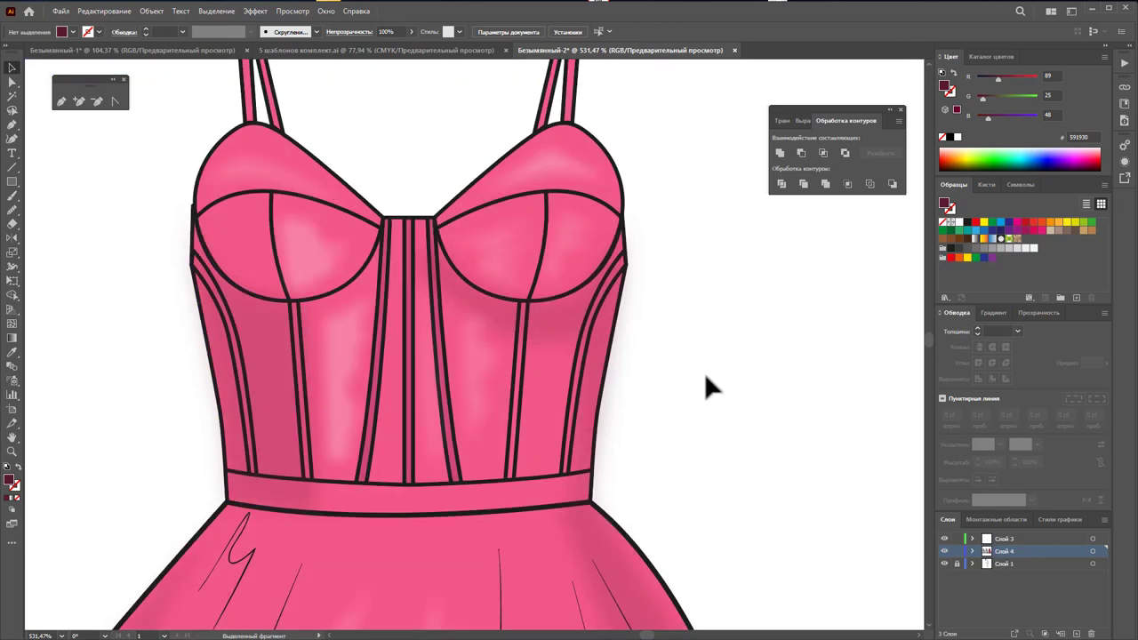
click(329, 383)
click(270, 406)
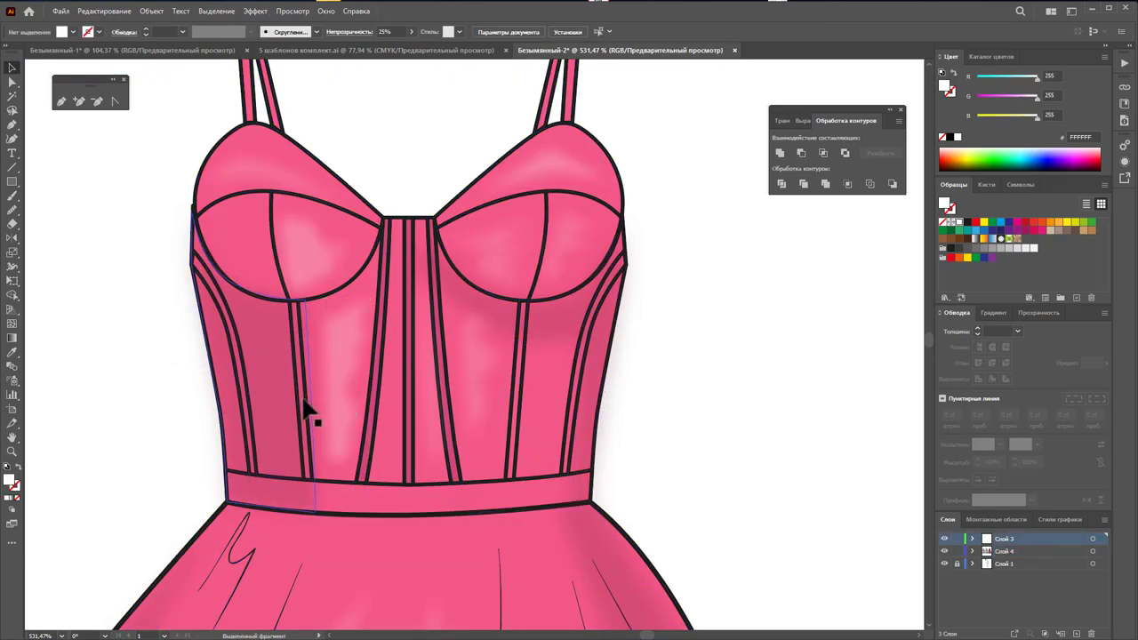
double_click(303, 382)
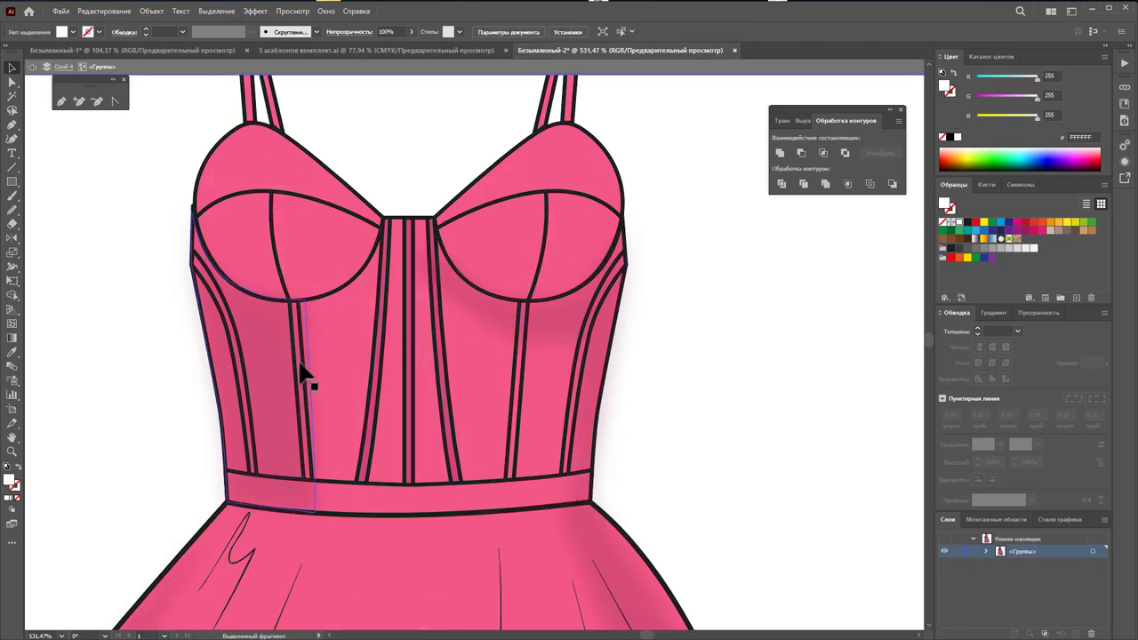
click(303, 374)
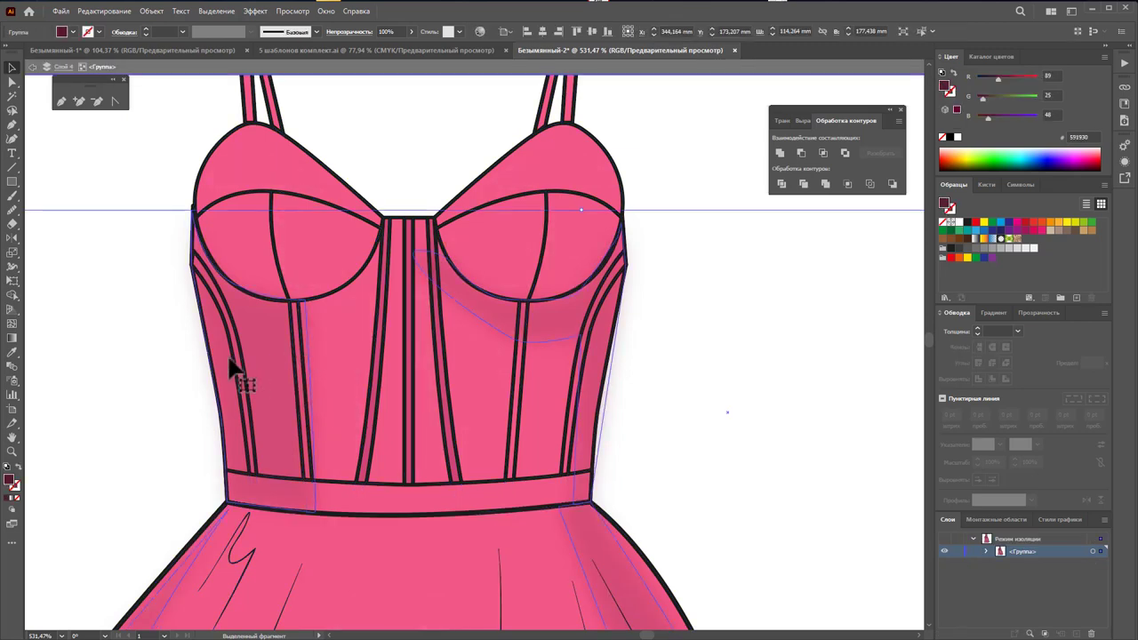
Step: Try copying the centre strip colour onto the left seam lines, then undo it
click(325, 390)
click(318, 402)
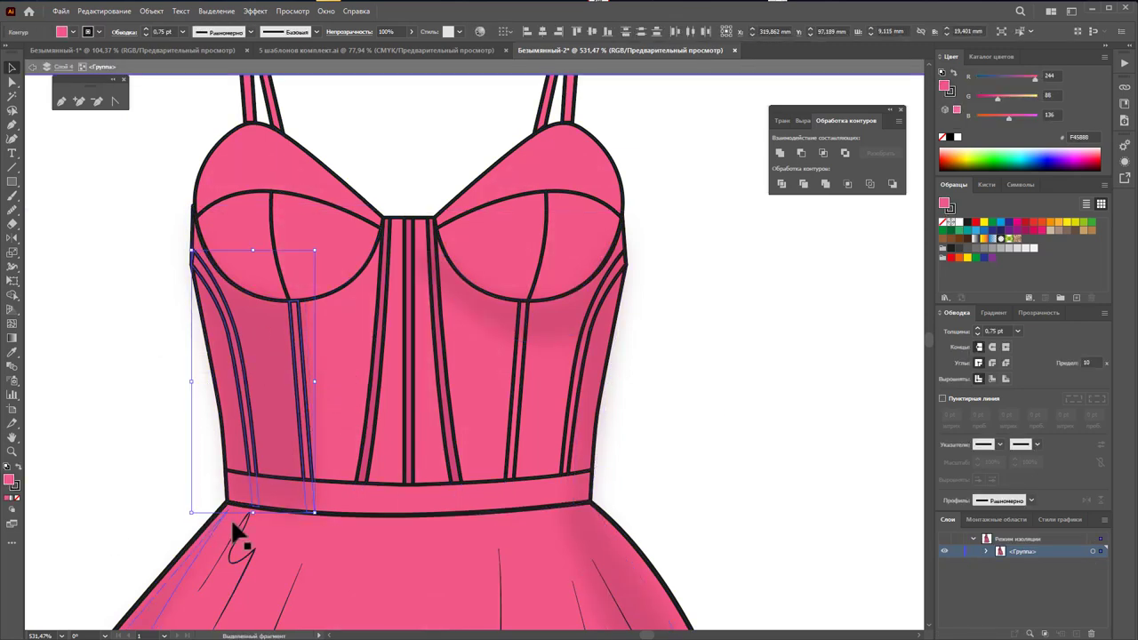
click(13, 353)
click(382, 392)
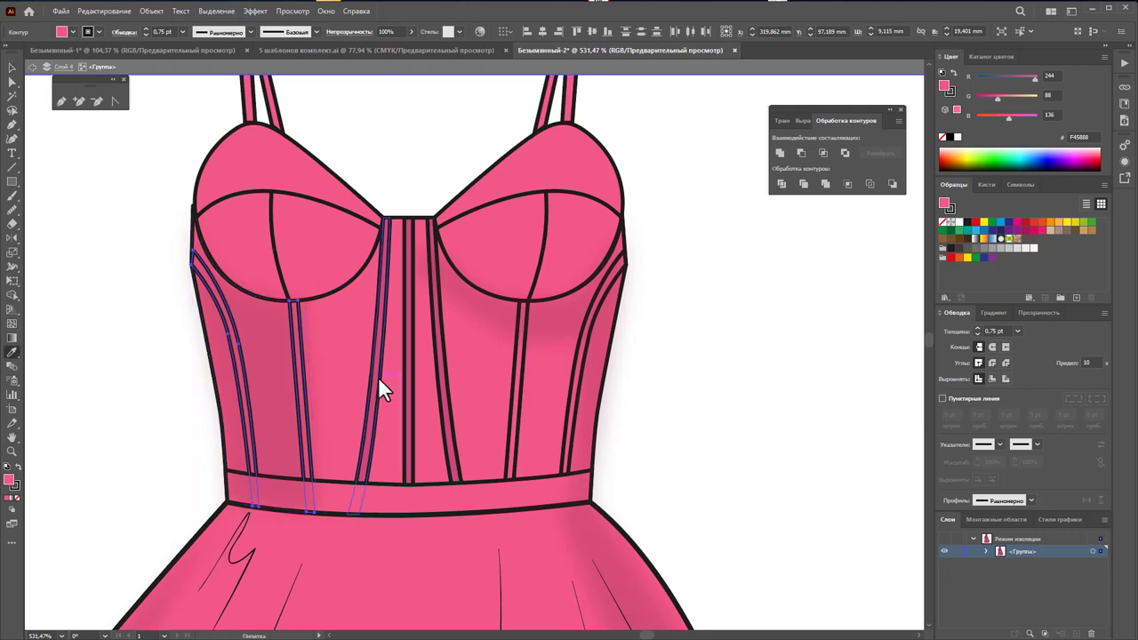
key(ctrl+z)
click(12, 68)
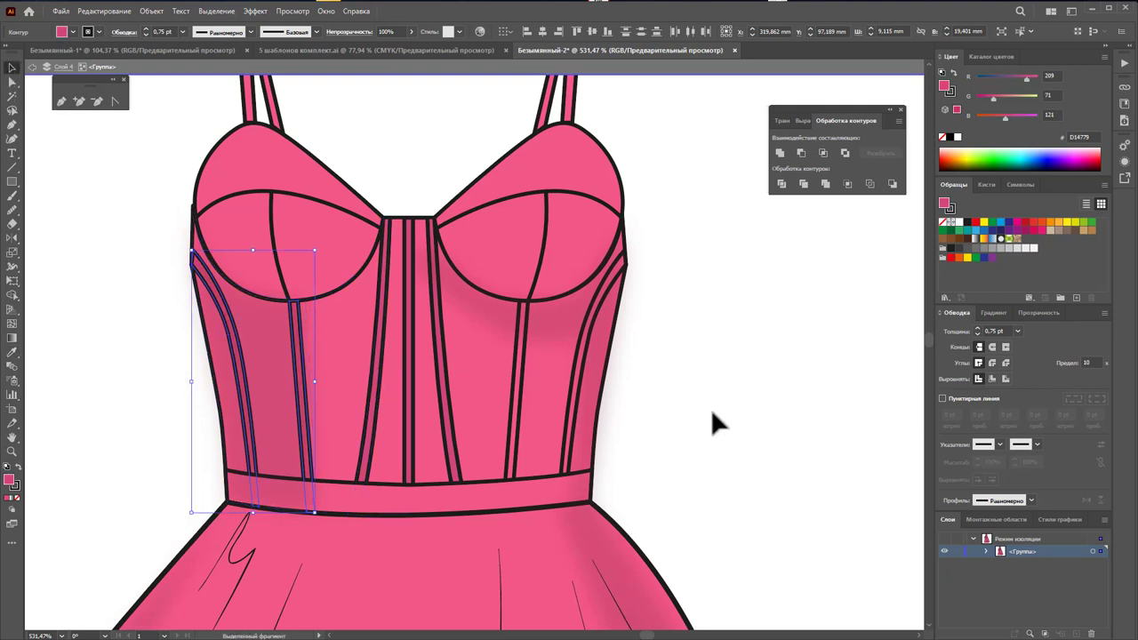
Step: Give the right-side boning strips the darker pink D14779 via the Eyedropper
drag(685, 387, 608, 402)
click(605, 381)
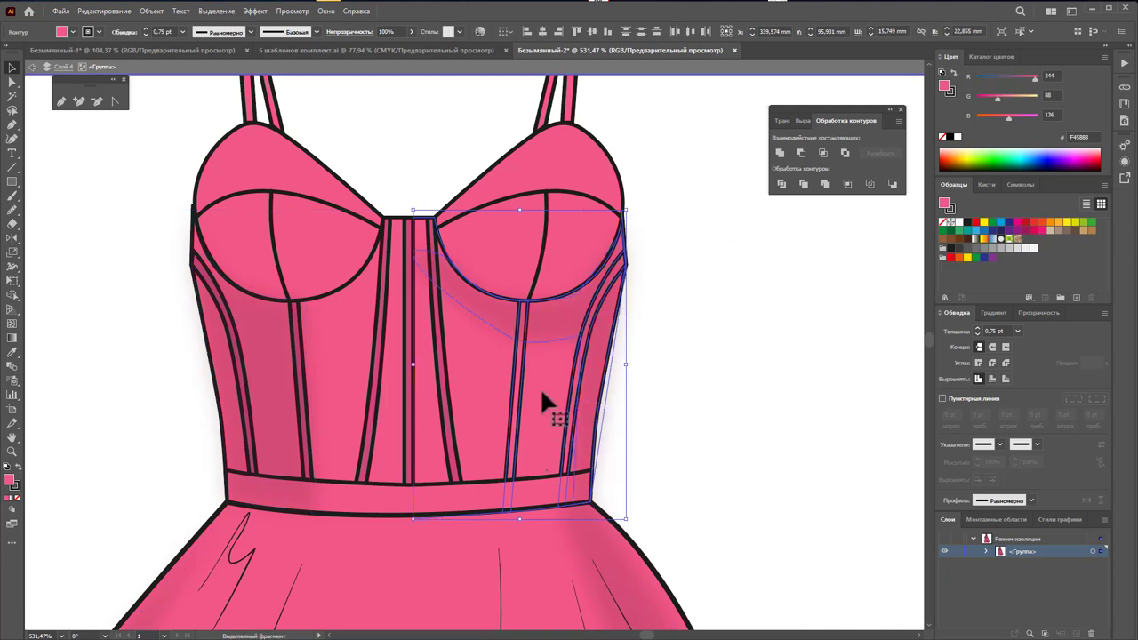
shift+click(488, 300)
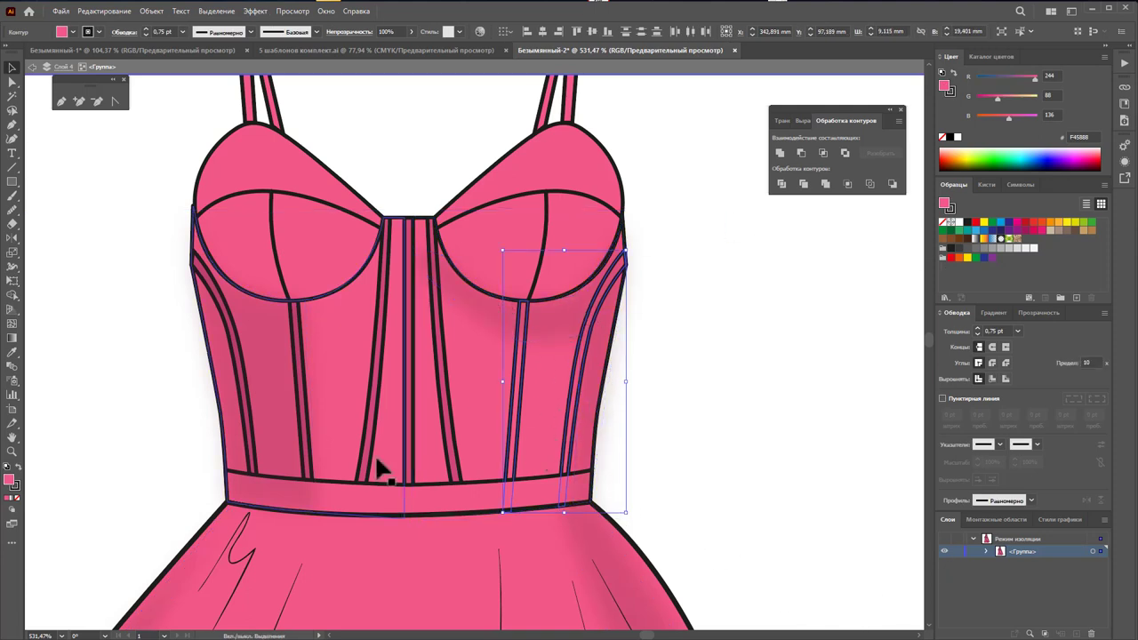
click(12, 352)
click(413, 386)
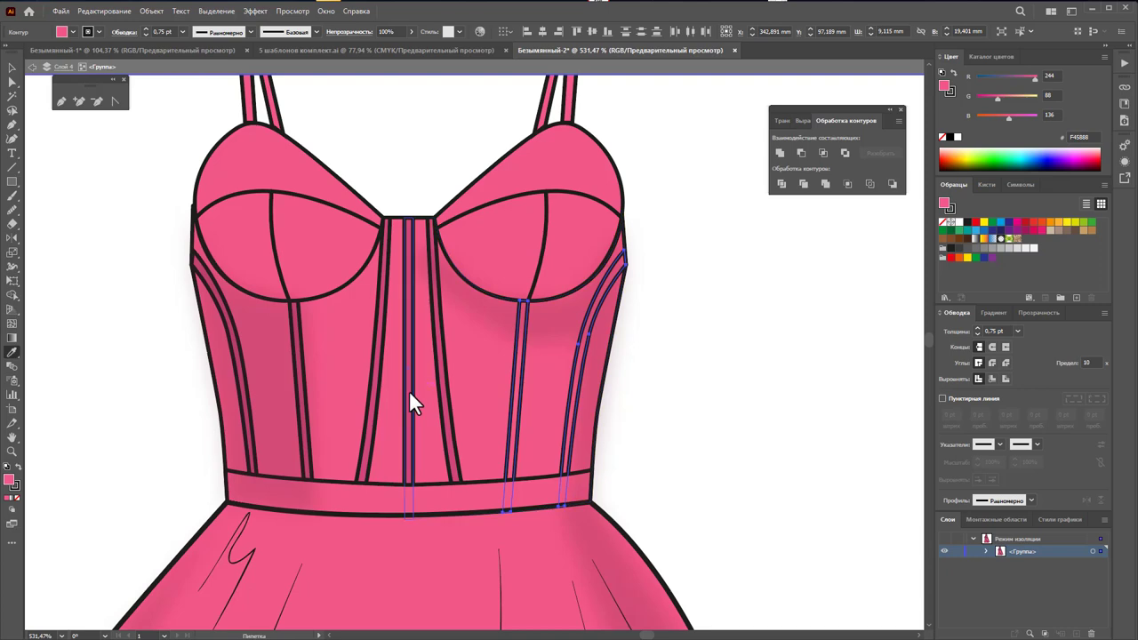
click(11, 68)
Step: Zoom out from the bodice to view the whole dress
key(z)
alt+click(472, 292)
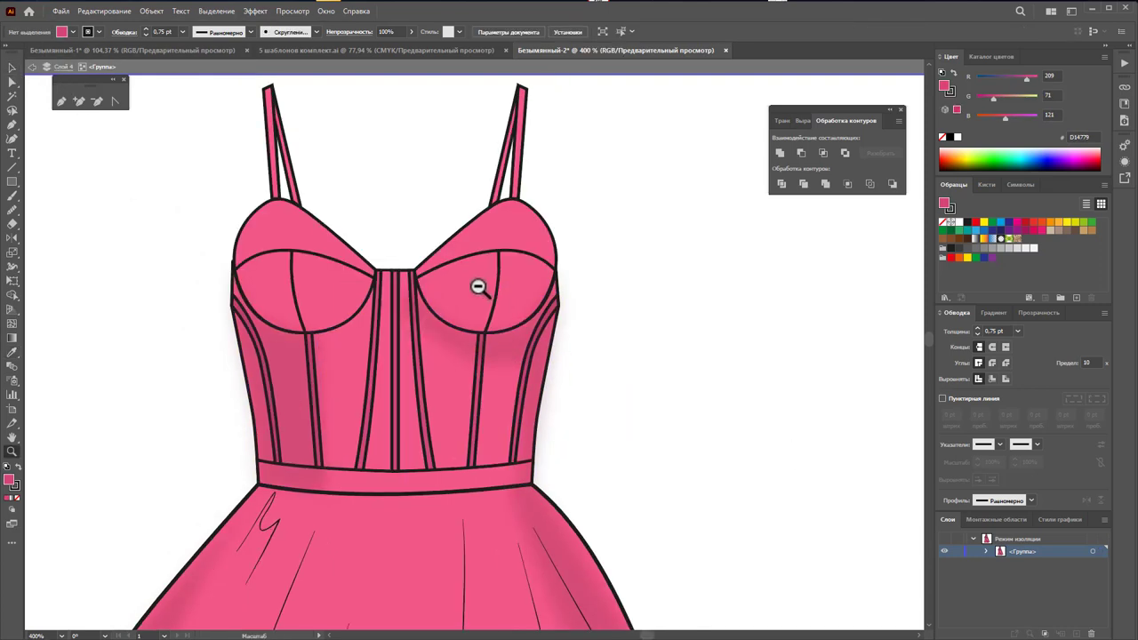
alt+click(460, 358)
alt+click(500, 392)
alt+click(553, 394)
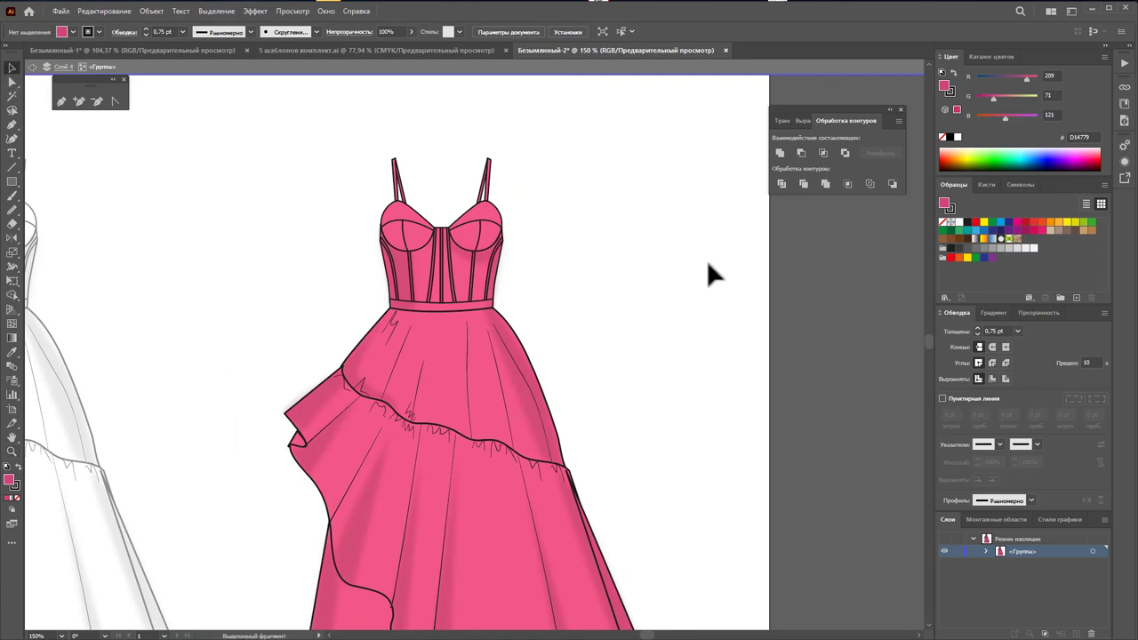
Step: Exit isolation mode and fit the whole artboard with all three gowns in view
key(Escape)
alt+click(530, 411)
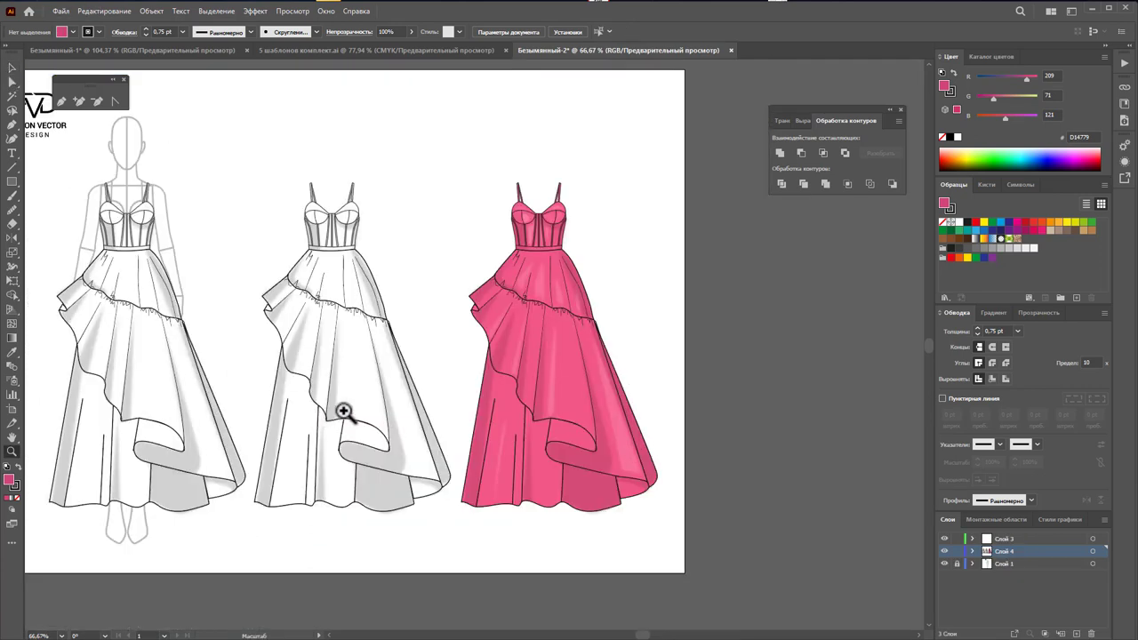
alt+click(322, 421)
key(ctrl+0)
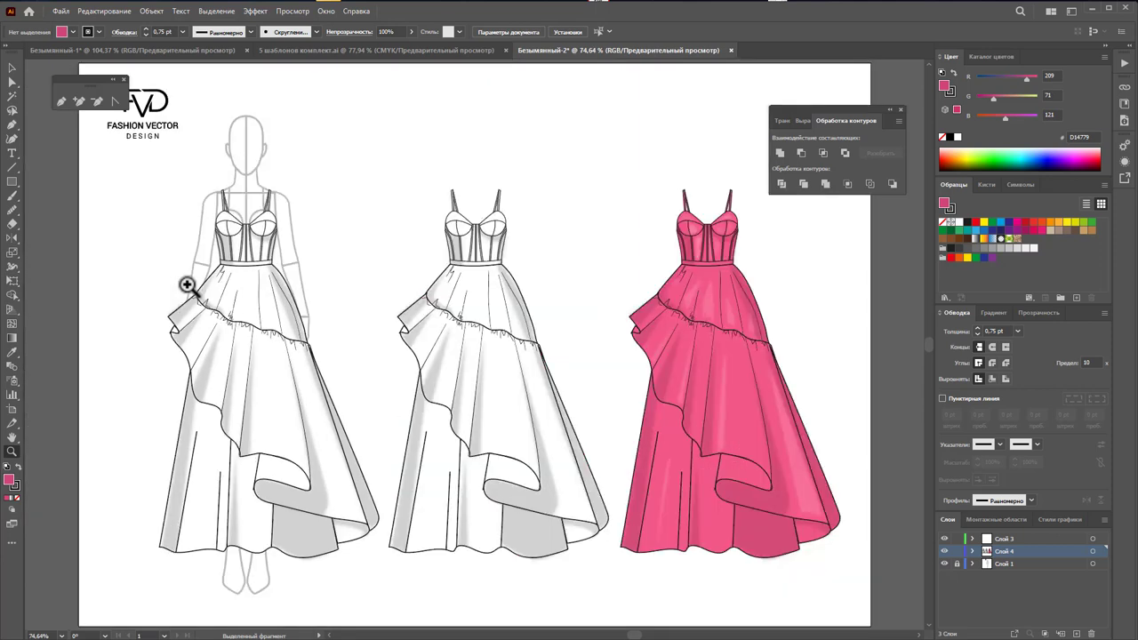
Step: Close the floating extra toolbar and the Pathfinder panel
click(123, 79)
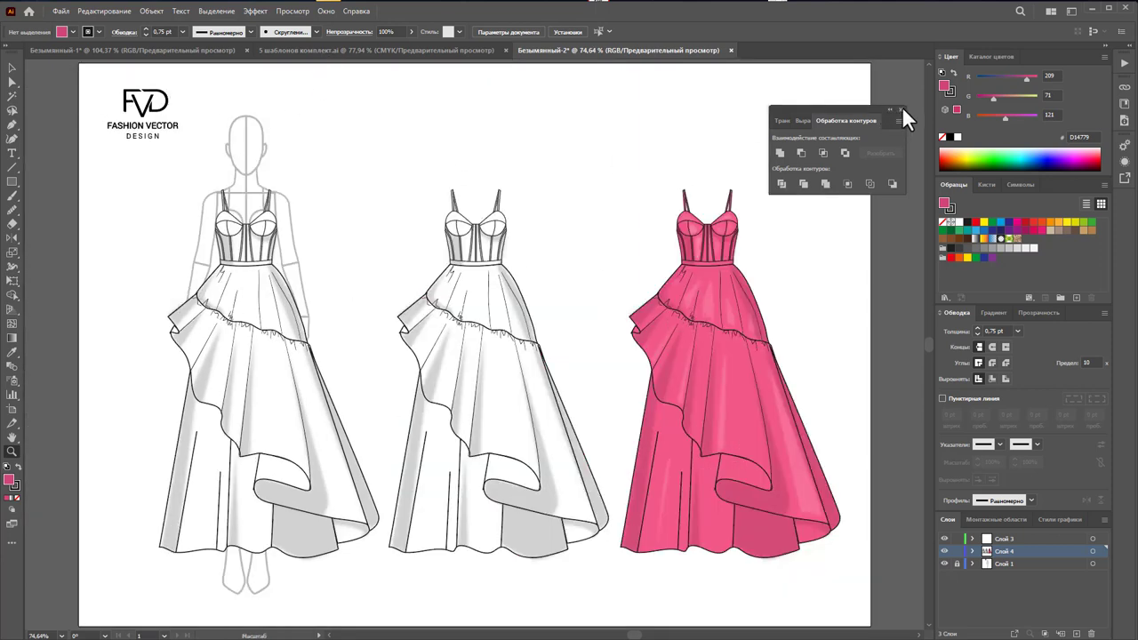
click(900, 110)
scroll(792, 287, down, 1)
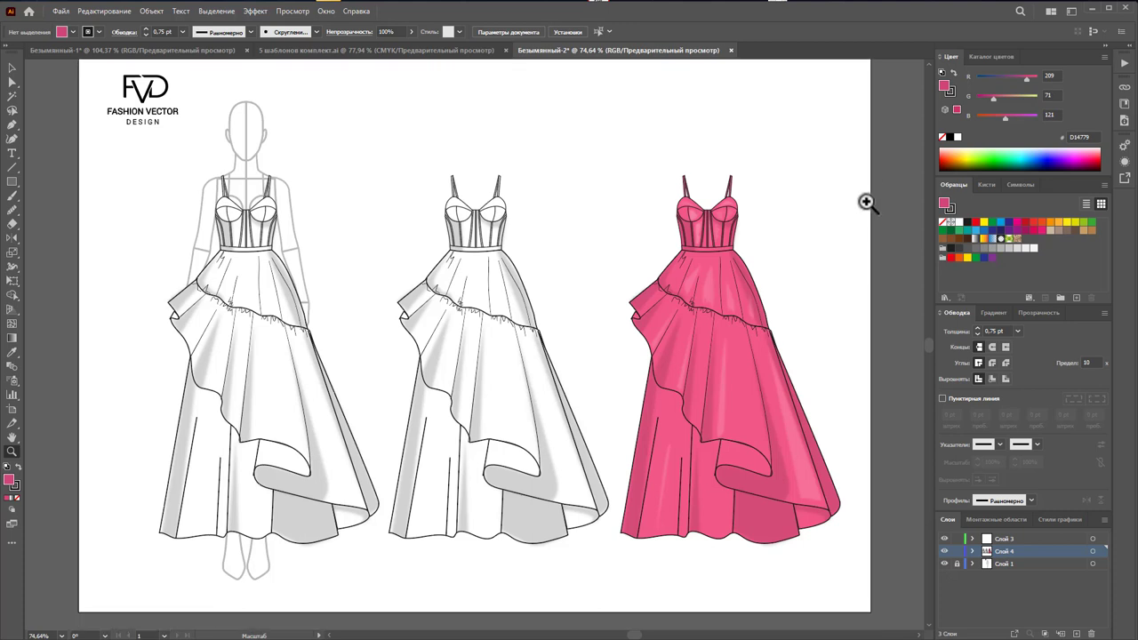